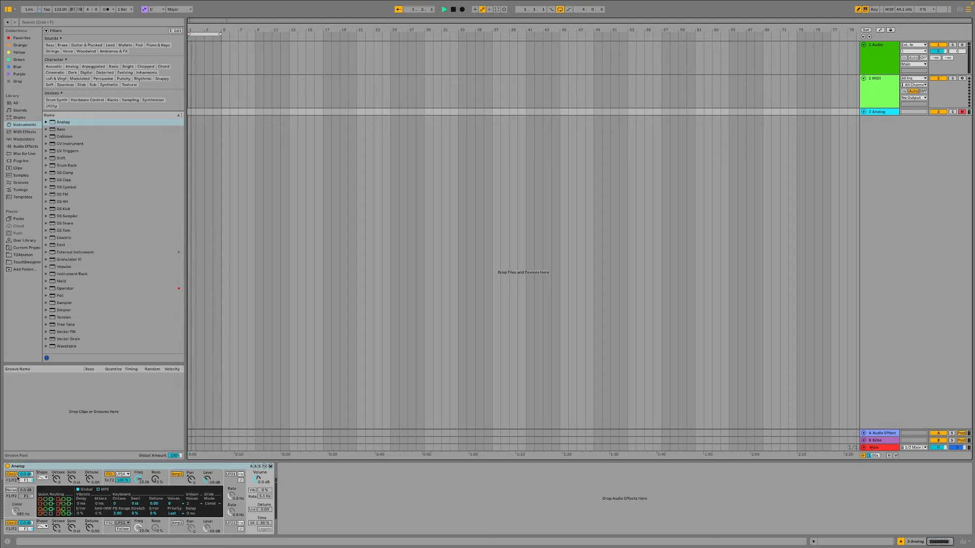
Switch off both oscillators in Analog, enable its noise generator and raise the noise color to maximum
{"action": "left_click", "coordinate": [9, 475]}
{"action": "left_click", "coordinate": [11, 528]}
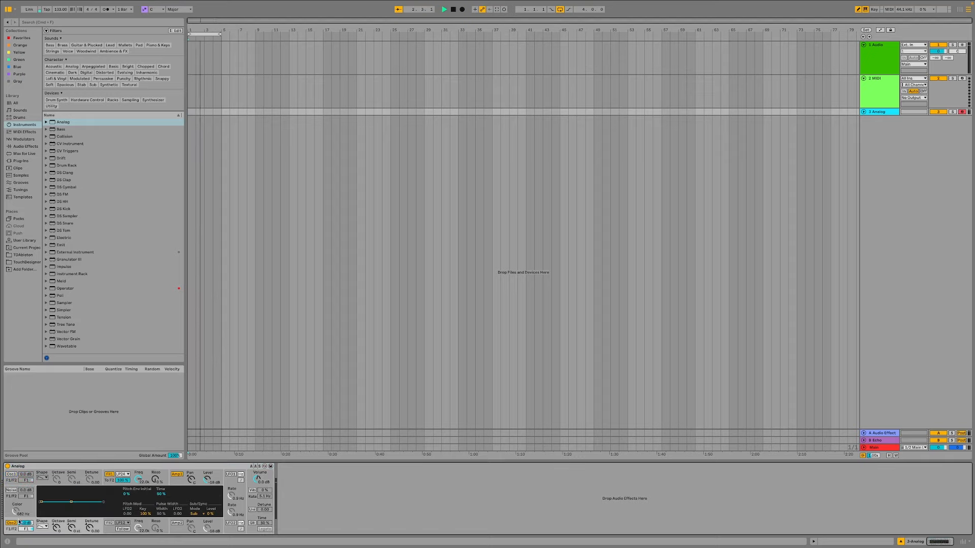
{"action": "left_click", "coordinate": [14, 524]}
{"action": "left_click", "coordinate": [10, 490]}
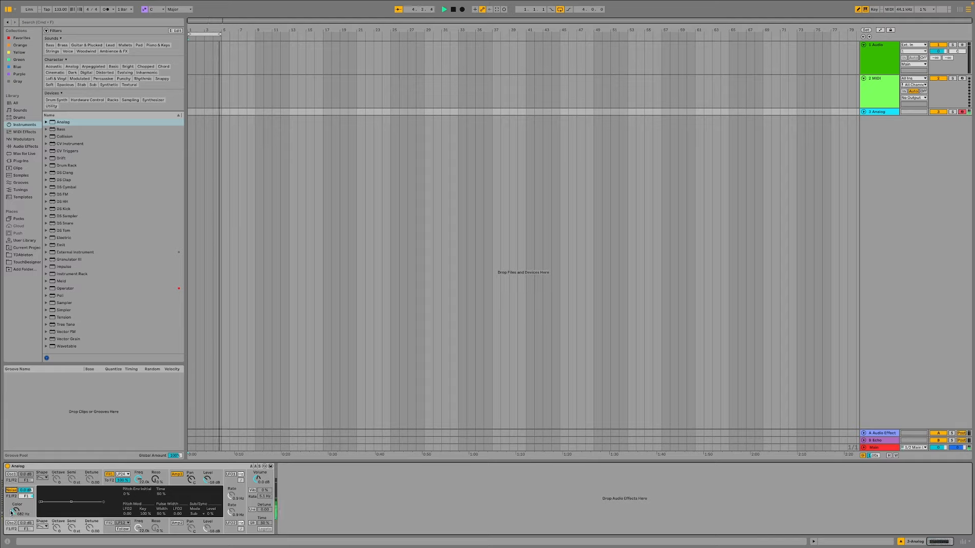
{"action": "left_click_drag", "start_coordinate": [11, 513], "coordinate": [16, 500]}
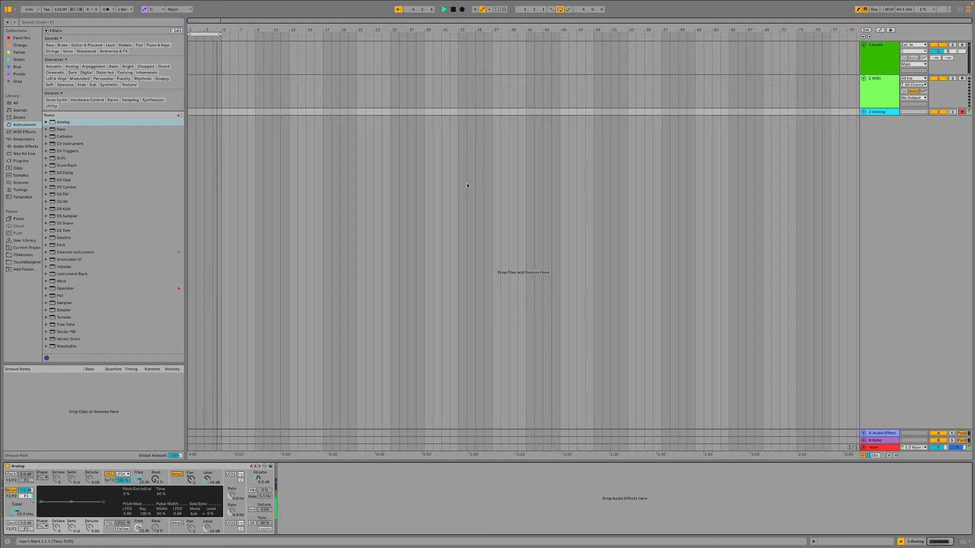
Filter the audio effects by EQ and add EQ Eight after Analog
{"action": "left_click", "coordinate": [23, 147]}
{"action": "left_click", "coordinate": [23, 133]}
{"action": "left_click", "coordinate": [22, 126]}
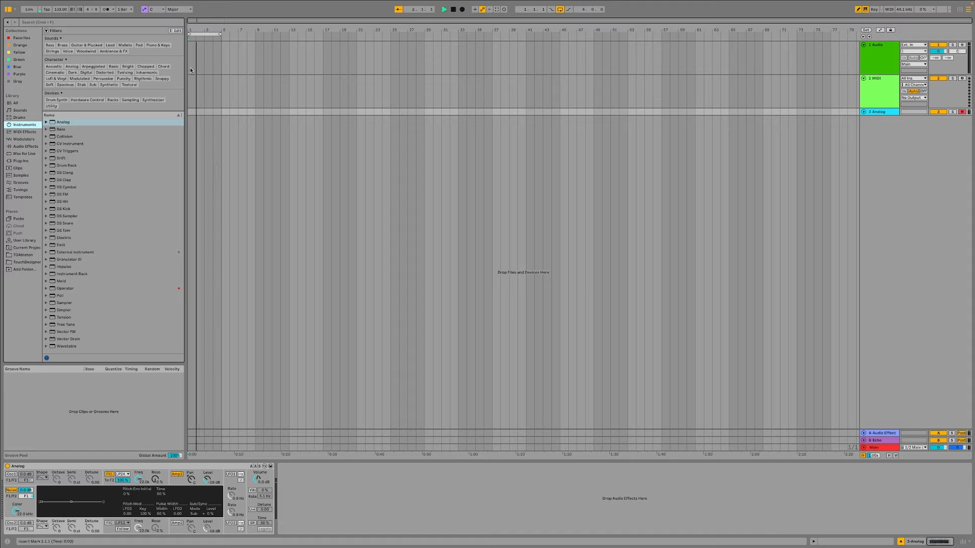
{"action": "left_click", "coordinate": [33, 141]}
{"action": "left_click", "coordinate": [29, 133]}
{"action": "left_click", "coordinate": [29, 125]}
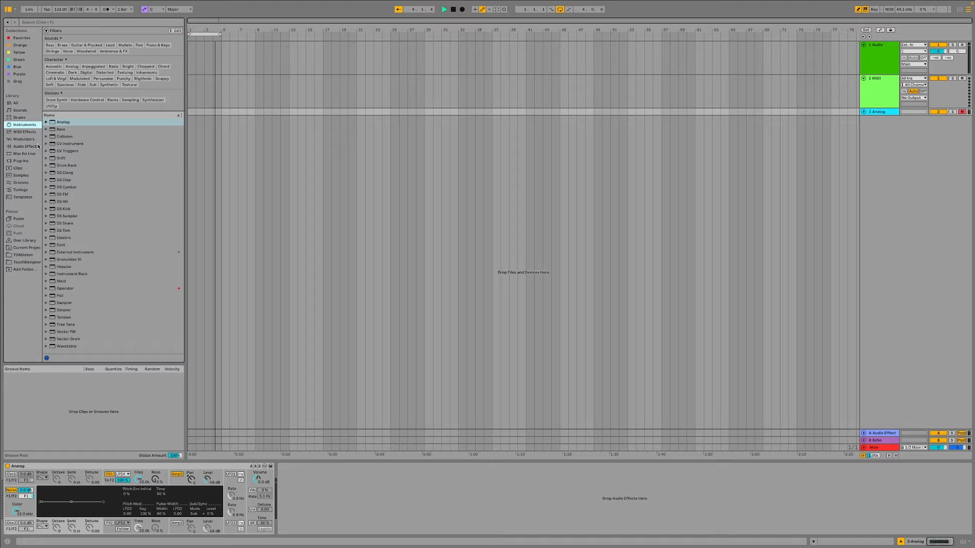
{"action": "left_click", "coordinate": [35, 145]}
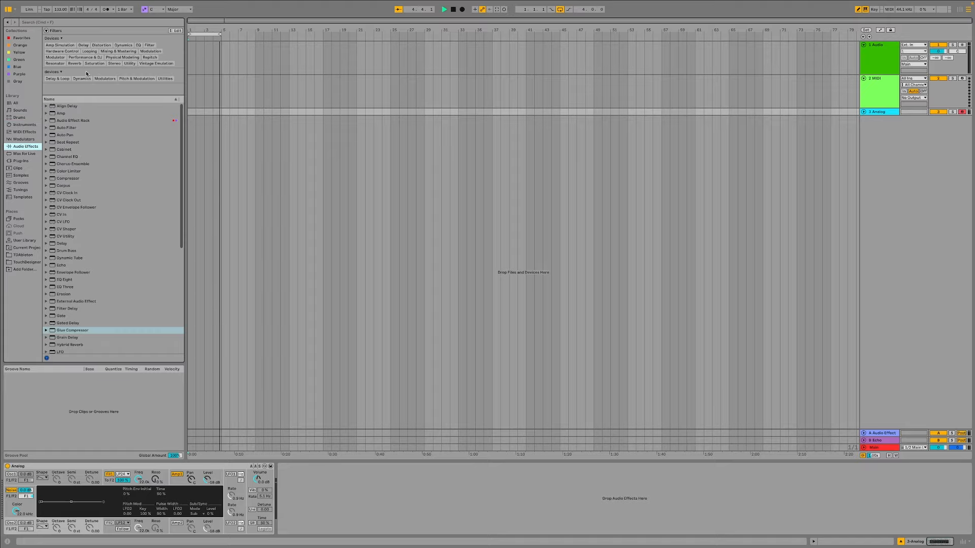
{"action": "left_click", "coordinate": [138, 45]}
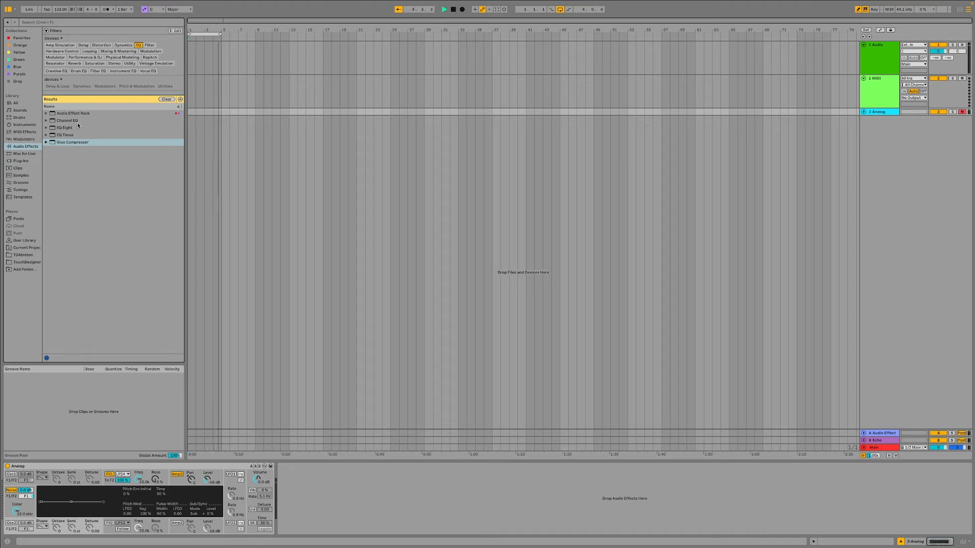
{"action": "double_click", "coordinate": [75, 128]}
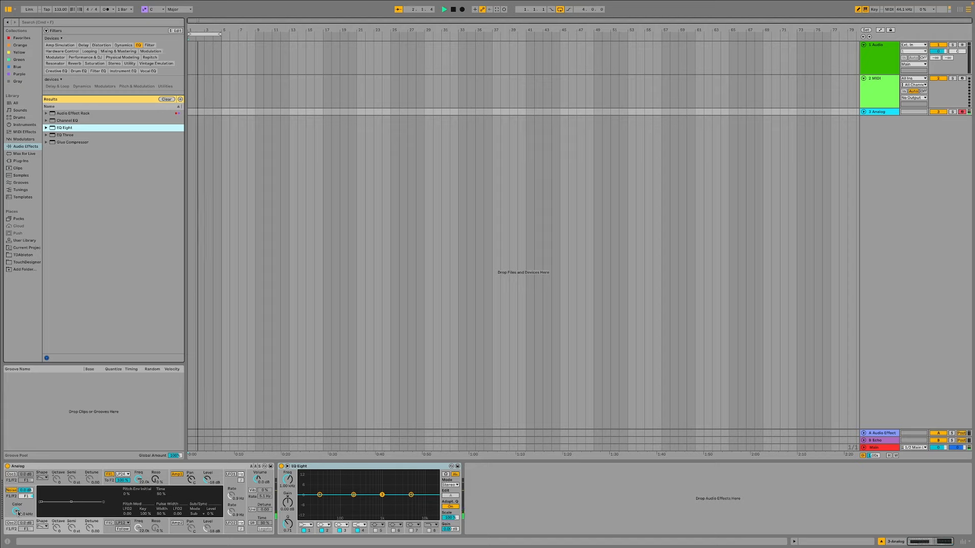
Sweep Analog's noise color up to maximum, stop playback and delete EQ Eight from the track
{"action": "left_click_drag", "start_coordinate": [18, 512], "coordinate": [18, 485]}
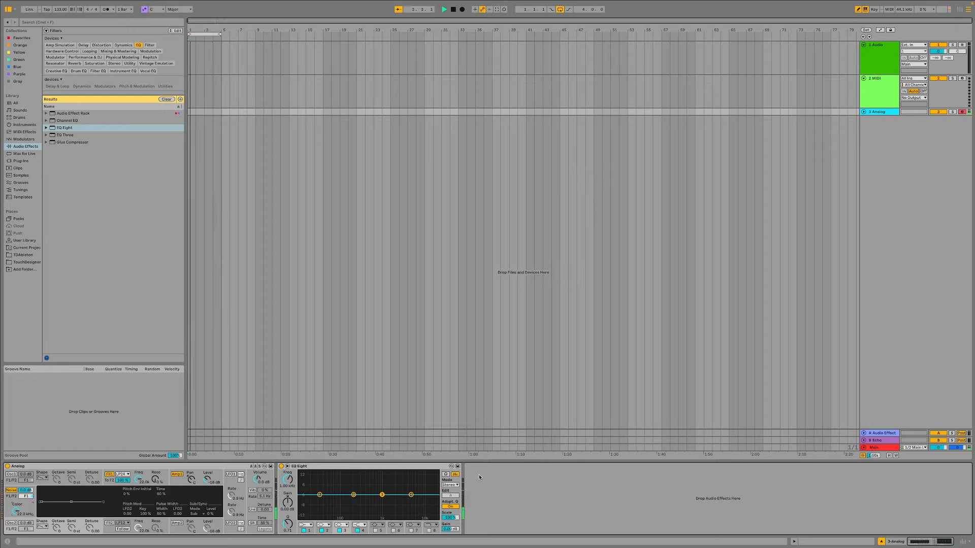
{"action": "left_click", "coordinate": [369, 479]}
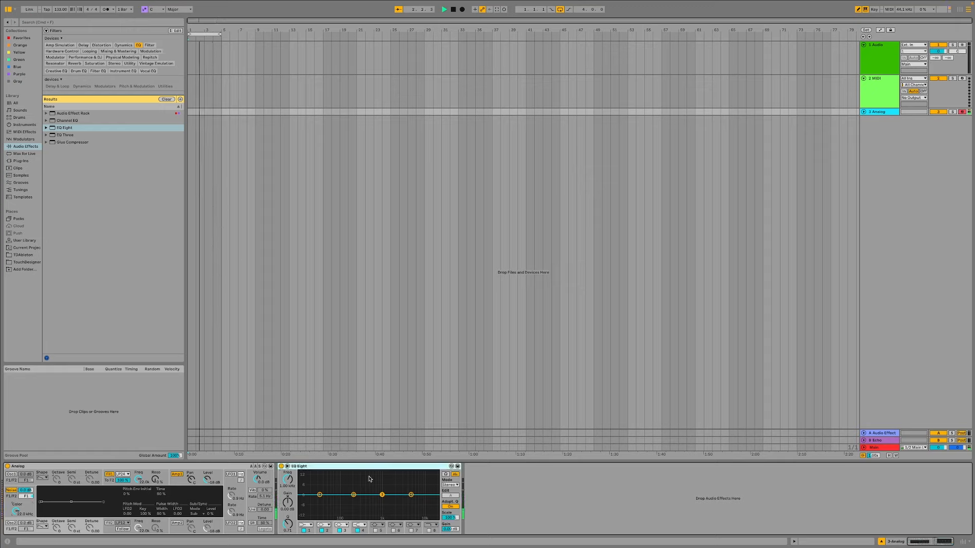
{"action": "key", "text": "space"}
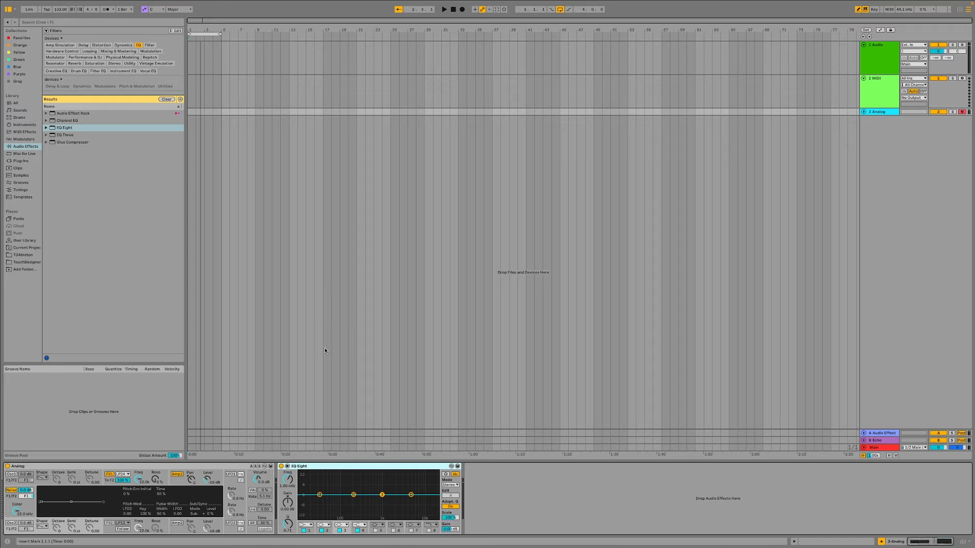
{"action": "key", "text": "Delete"}
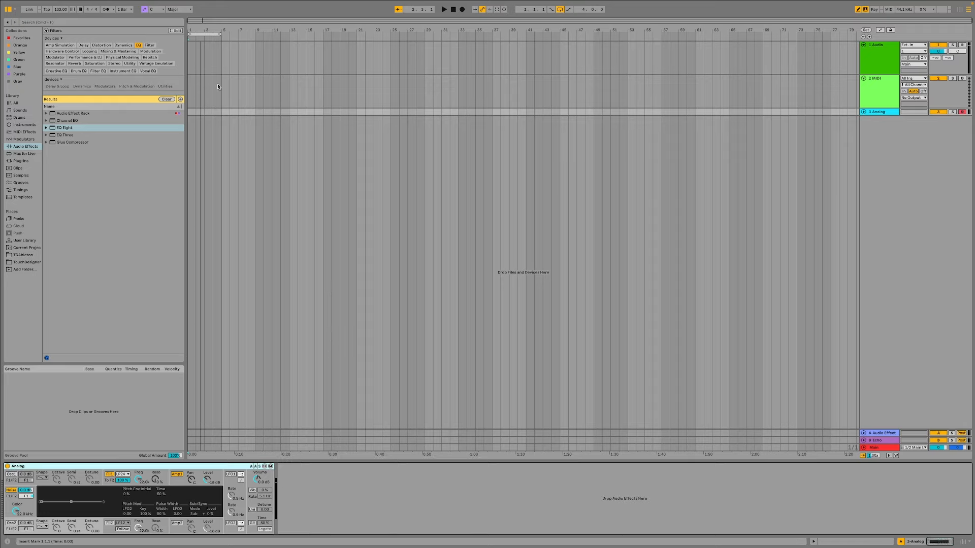
Extend the arrangement loop to 16 bars starting at bar 1
{"action": "left_click", "coordinate": [220, 36]}
{"action": "key", "text": "space"}
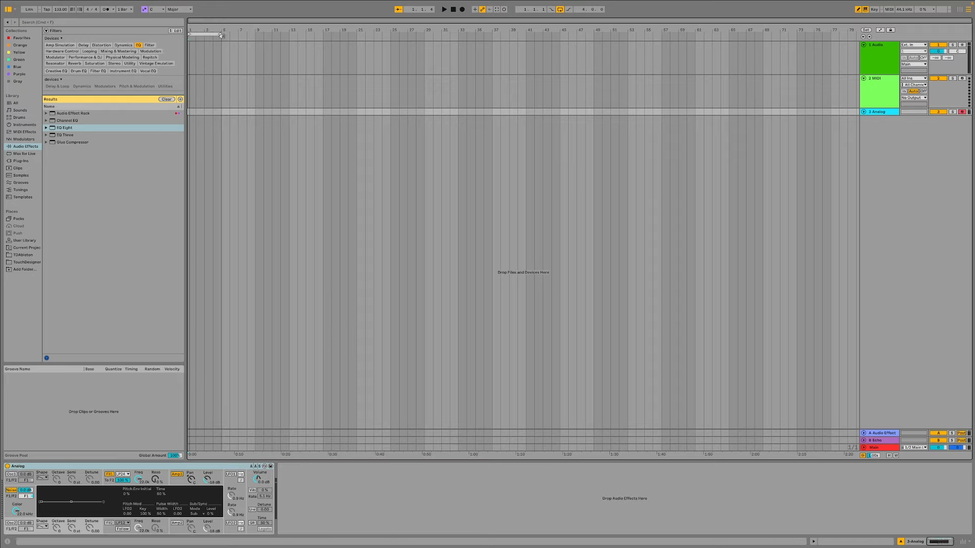
{"action": "left_click_drag", "start_coordinate": [221, 35], "coordinate": [322, 36]}
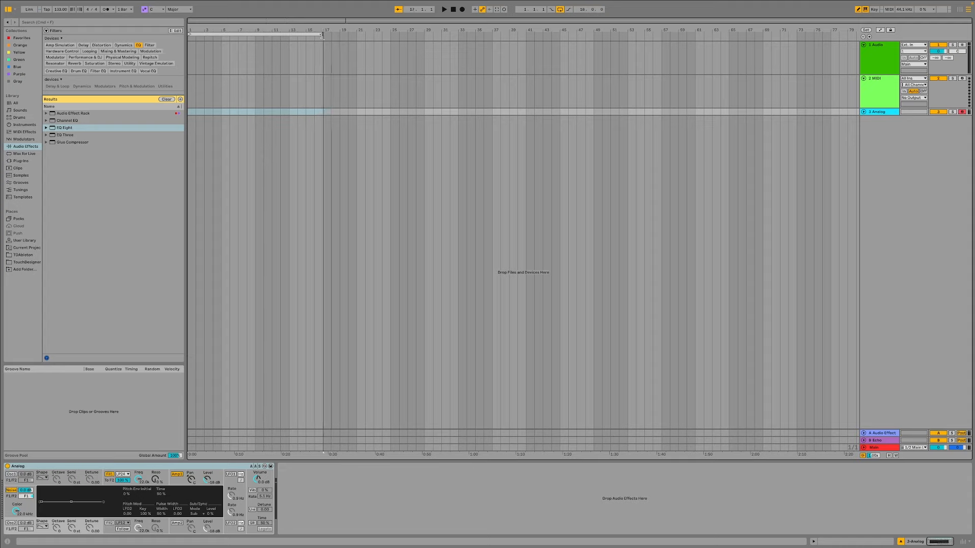
Insert an empty MIDI clip on the Analog track covering the 16-bar loop range
{"action": "left_click", "coordinate": [323, 112]}
{"action": "left_click_drag", "start_coordinate": [196, 114], "coordinate": [187, 114]}
{"action": "left_click_drag", "start_coordinate": [318, 111], "coordinate": [158, 113]}
{"action": "key", "text": "super+shift+m"}
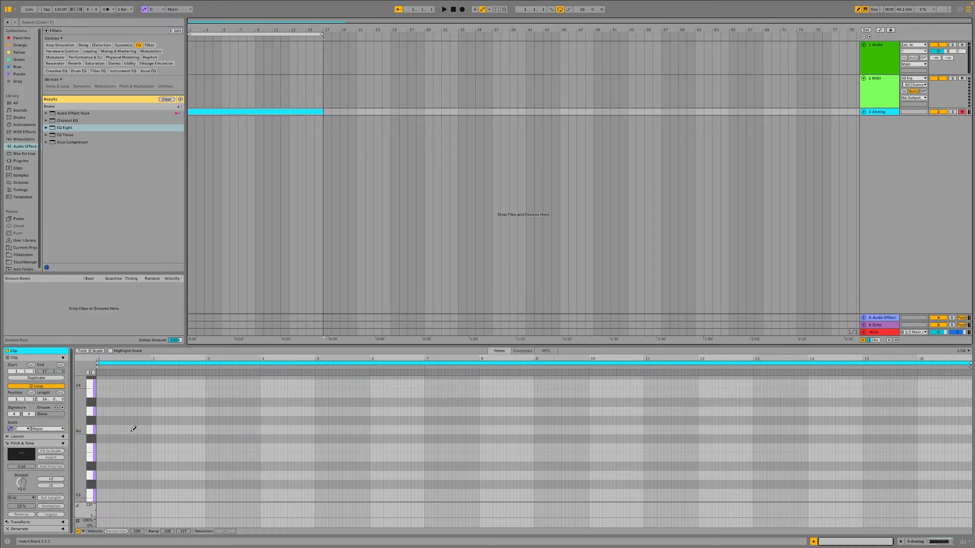
Draw a C3 note at the clip's start and lengthen it to fill all 16 bars
{"action": "left_click", "coordinate": [100, 493]}
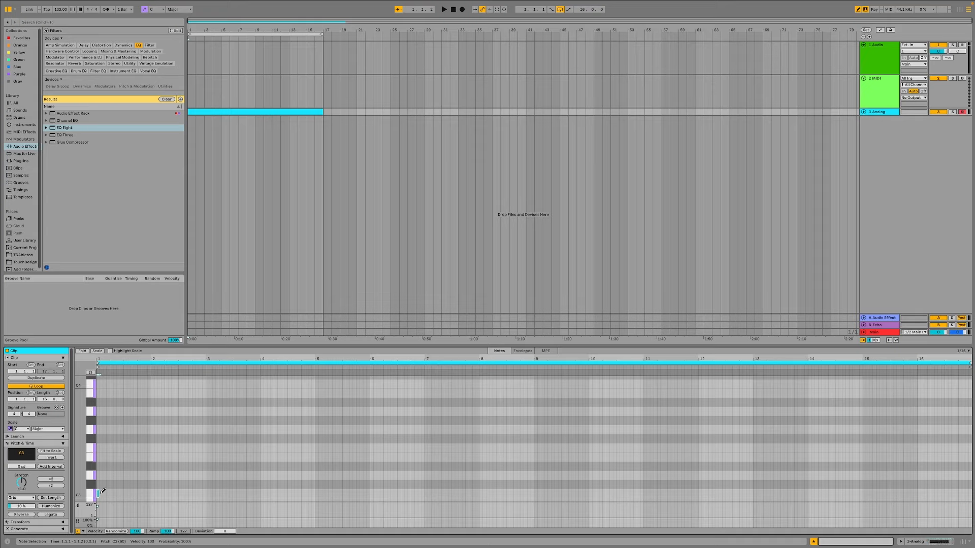
{"action": "left_click_drag", "start_coordinate": [98, 494], "coordinate": [972, 494]}
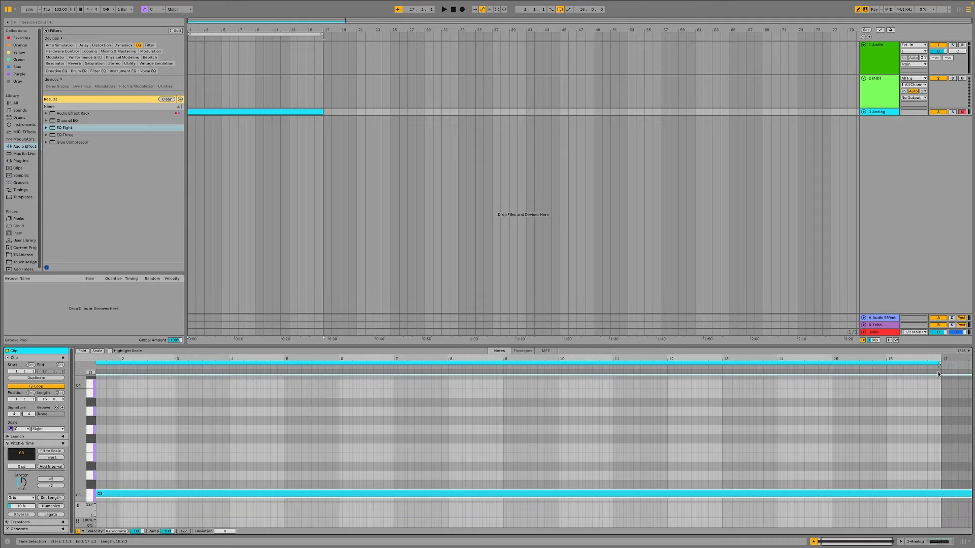
{"action": "left_click_drag", "start_coordinate": [938, 357], "coordinate": [938, 340]}
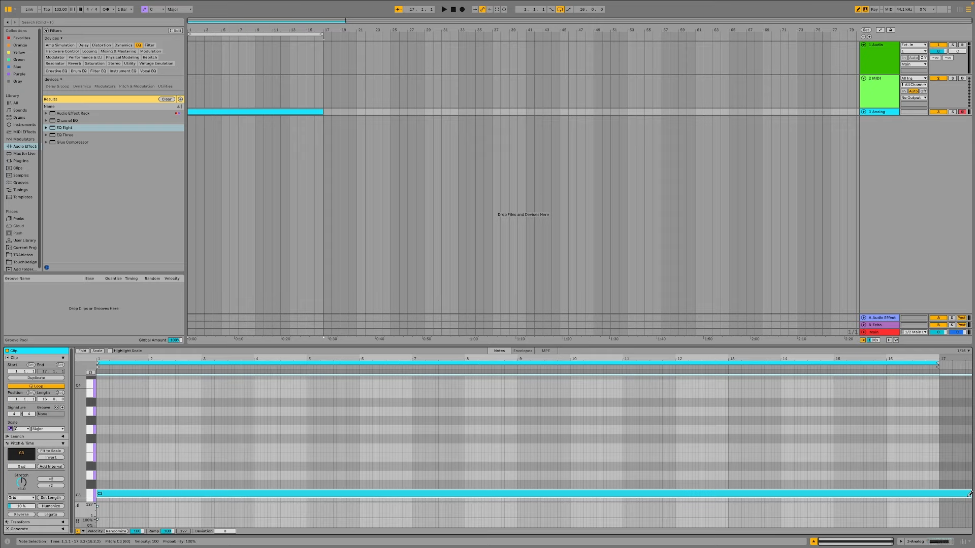
{"action": "left_click_drag", "start_coordinate": [970, 493], "coordinate": [939, 493]}
Set Analog's amp envelope to a sustain of 1.00 and a release of 9 ms
{"action": "key", "text": "shift+Tab"}
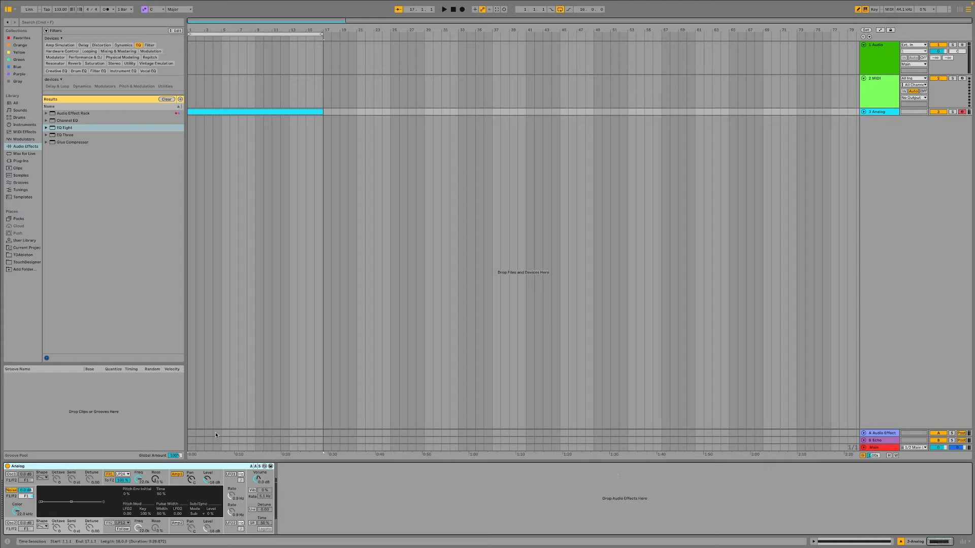
{"action": "left_click", "coordinate": [146, 483]}
{"action": "left_click_drag", "start_coordinate": [54, 507], "coordinate": [45, 493]}
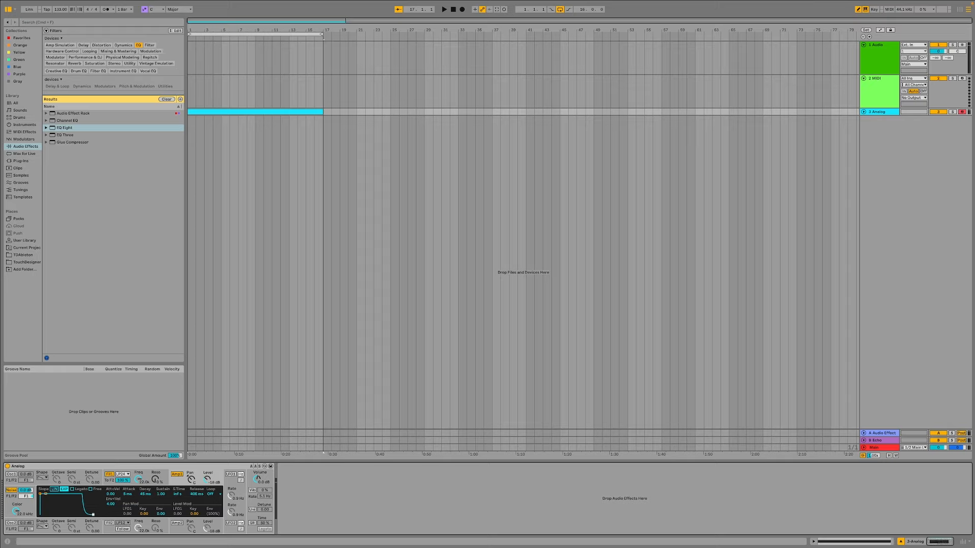
{"action": "left_click_drag", "start_coordinate": [93, 515], "coordinate": [81, 515]}
{"action": "key", "text": "a"}
{"action": "key", "text": "a"}
Freeze and flatten the Analog track to turn its MIDI clip into audio
{"action": "double_click", "coordinate": [231, 111]}
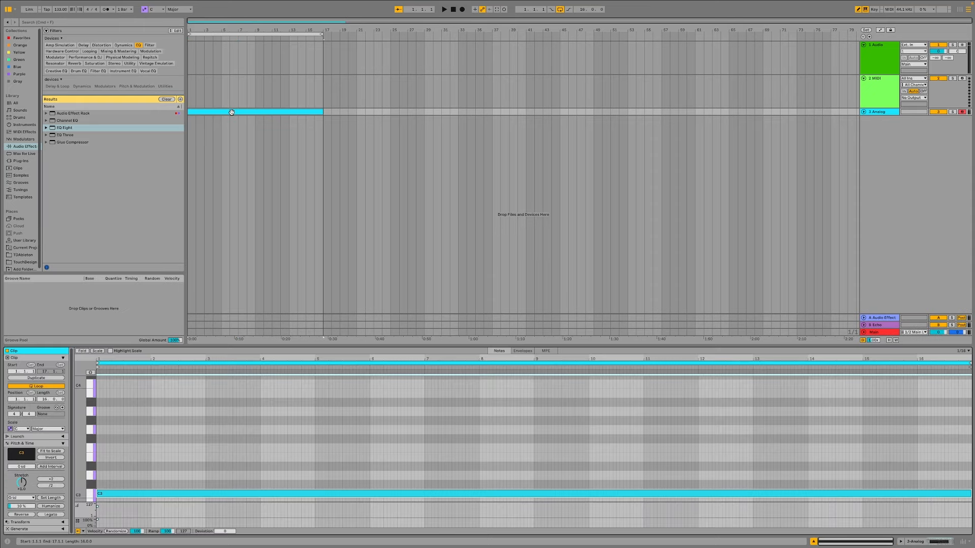
{"action": "left_click", "coordinate": [938, 543]}
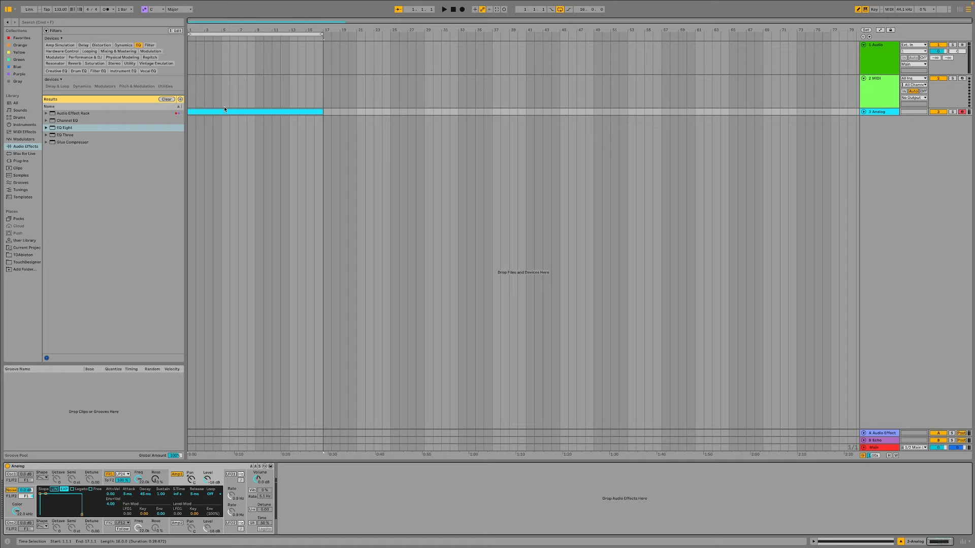
{"action": "right_click", "coordinate": [206, 111]}
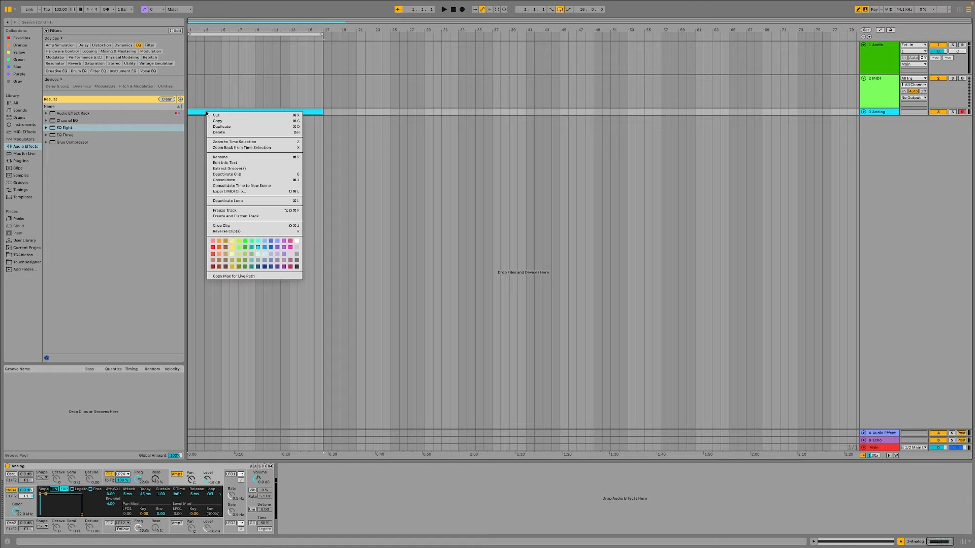
{"action": "left_click", "coordinate": [270, 218]}
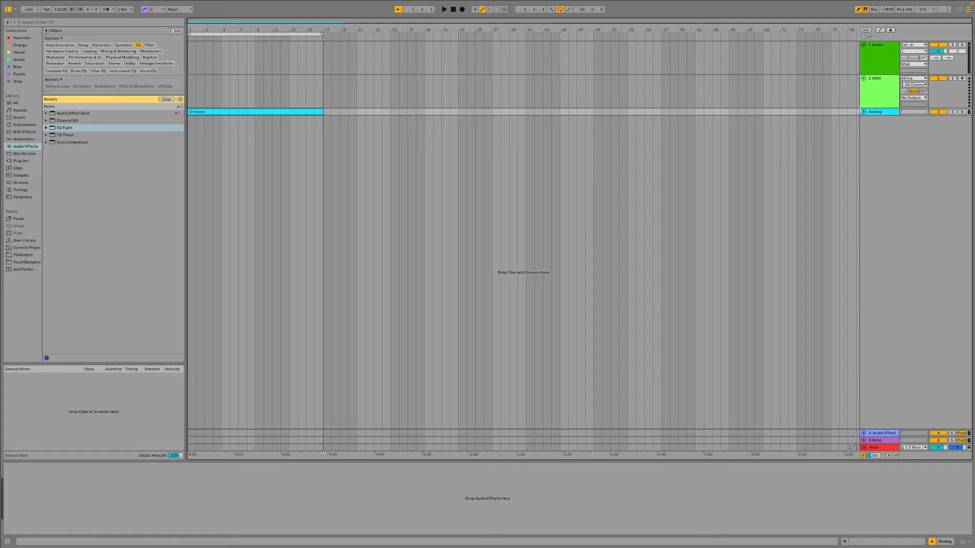
Audition the frozen clip on the unfolded Analog track and open its sample view
{"action": "left_click", "coordinate": [864, 112]}
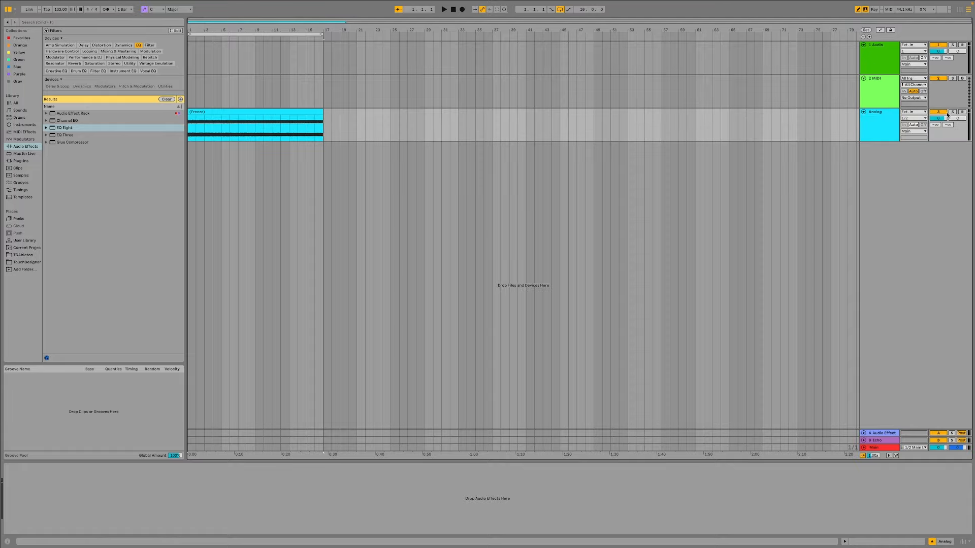
{"action": "key", "text": "space"}
{"action": "double_click", "coordinate": [232, 111]}
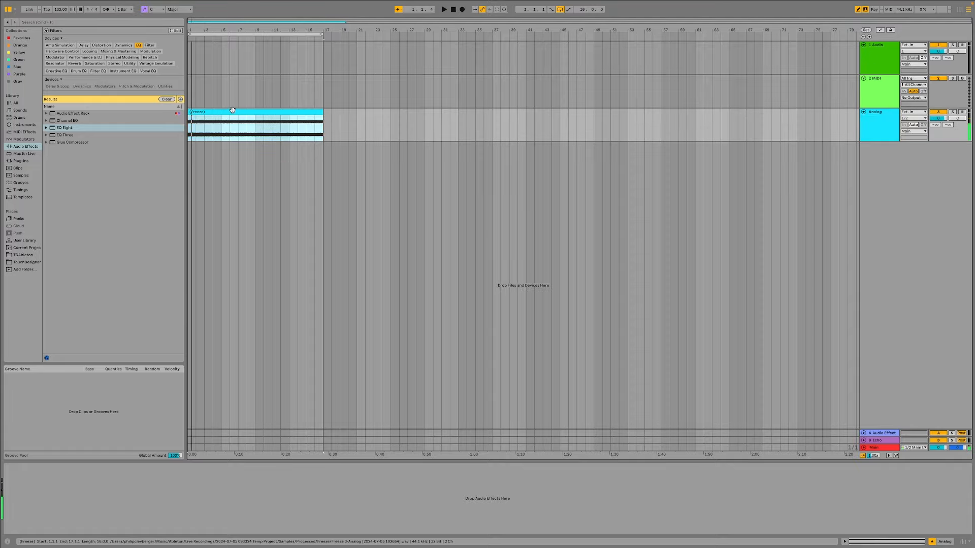
{"action": "left_click", "coordinate": [232, 110]}
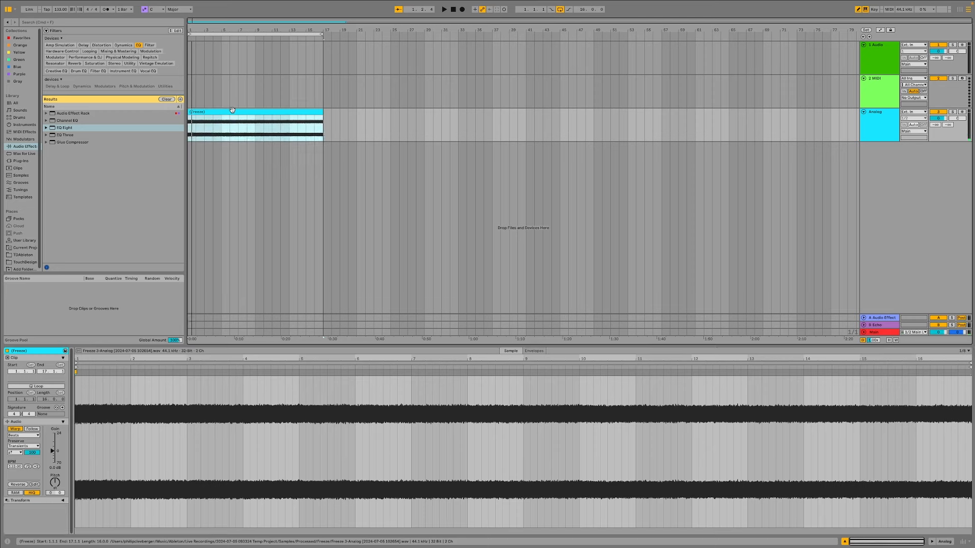
Consolidate the frozen noise clip and reset its gain to 0.0 dB, then play it back
{"action": "key", "text": "super+j"}
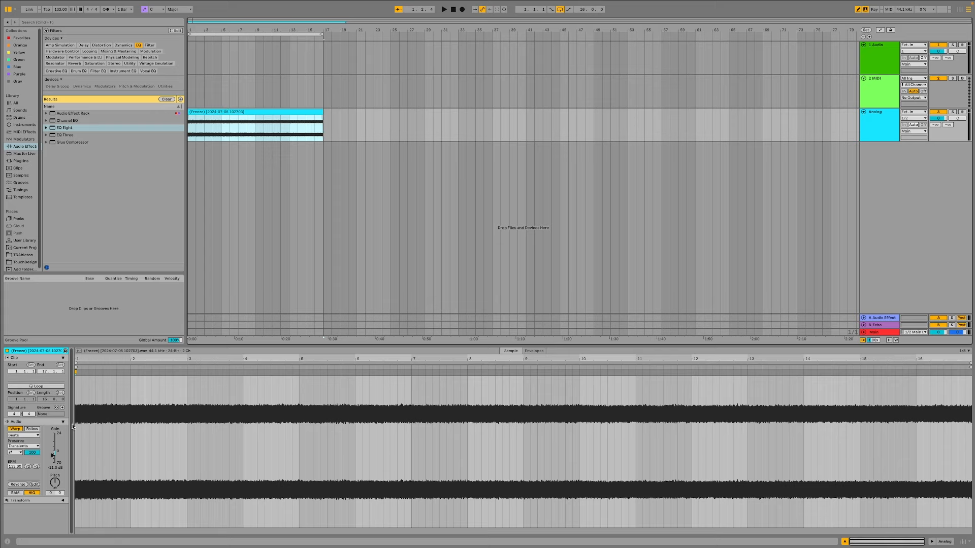
{"action": "double_click", "coordinate": [57, 471]}
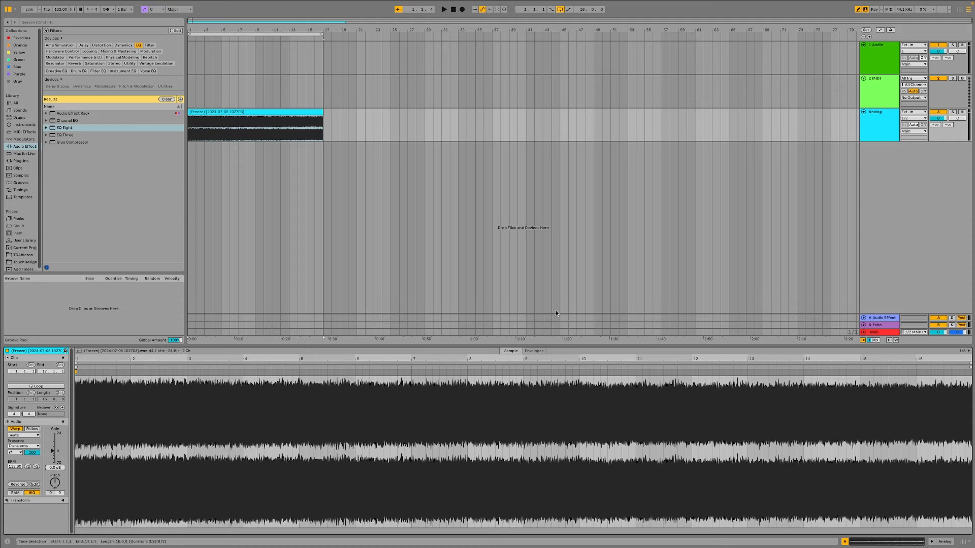
{"action": "key", "text": "space"}
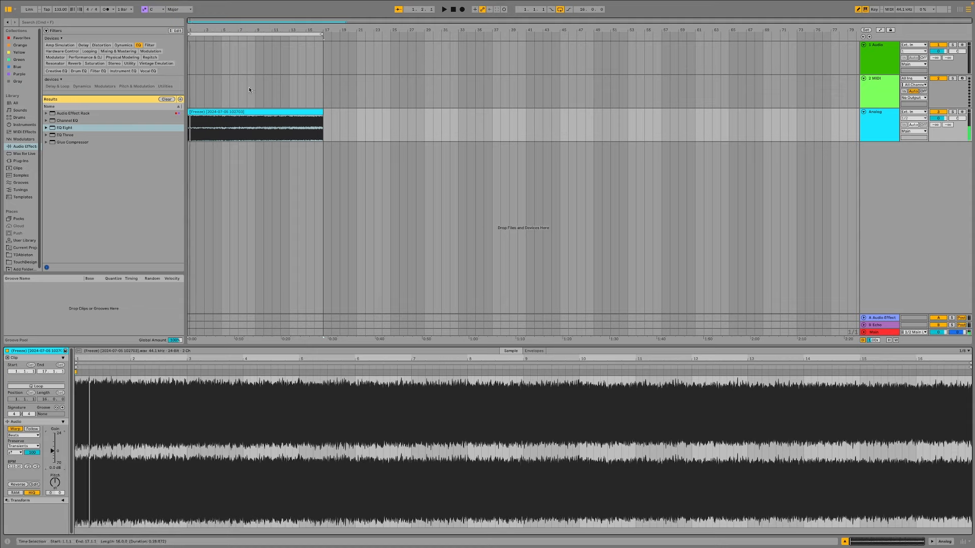
Deactivate the Analog audio track and add the Sampler instrument on a new MIDI track below it
{"action": "left_click", "coordinate": [939, 112]}
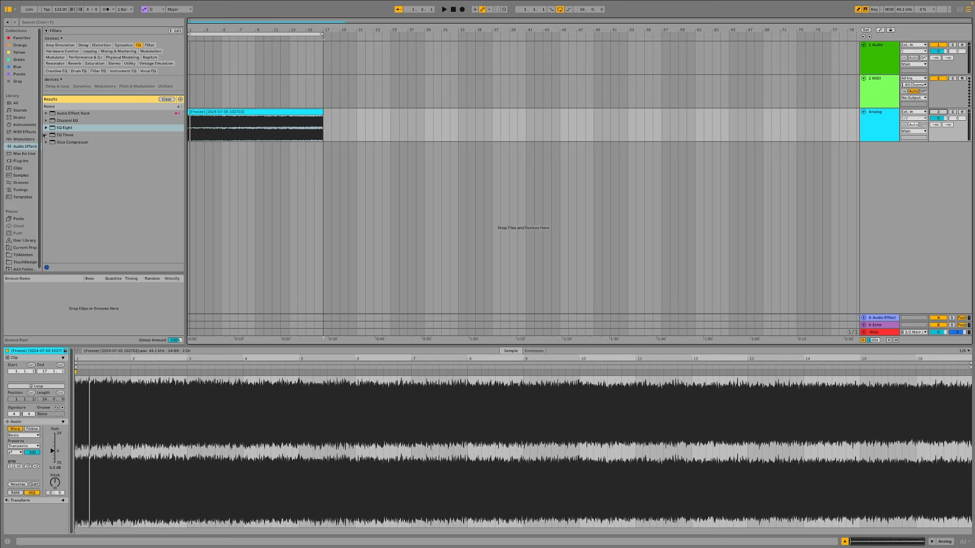
{"action": "left_click", "coordinate": [24, 124]}
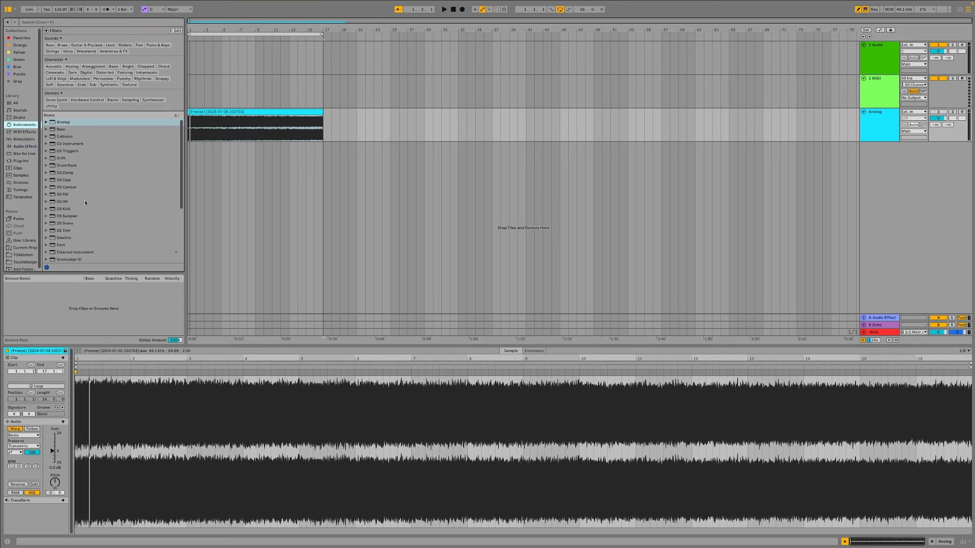
{"action": "scroll", "coordinate": [84, 202], "scroll_direction": "down", "scroll_amount": 3}
{"action": "scroll", "coordinate": [91, 204], "scroll_direction": "down", "scroll_amount": 1}
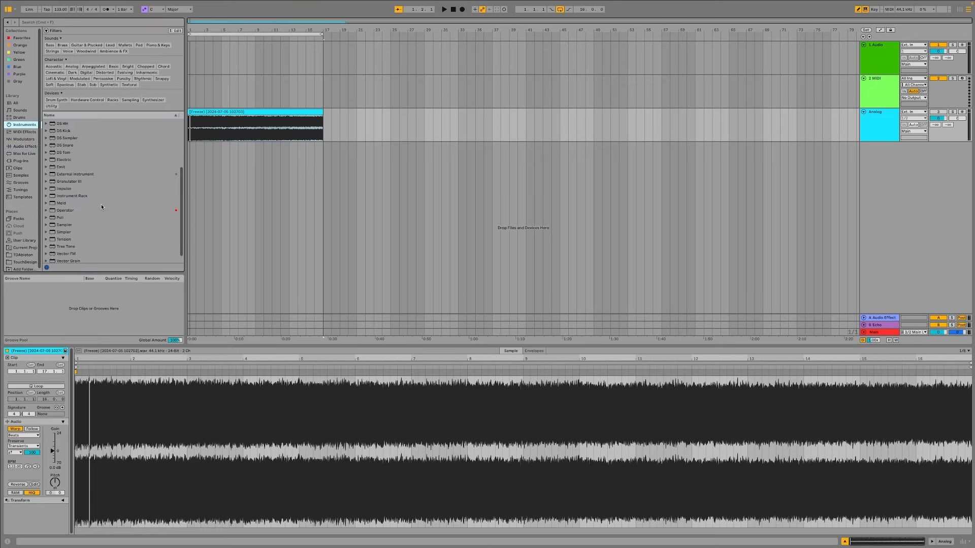
{"action": "left_click", "coordinate": [64, 233]}
{"action": "left_click", "coordinate": [67, 226]}
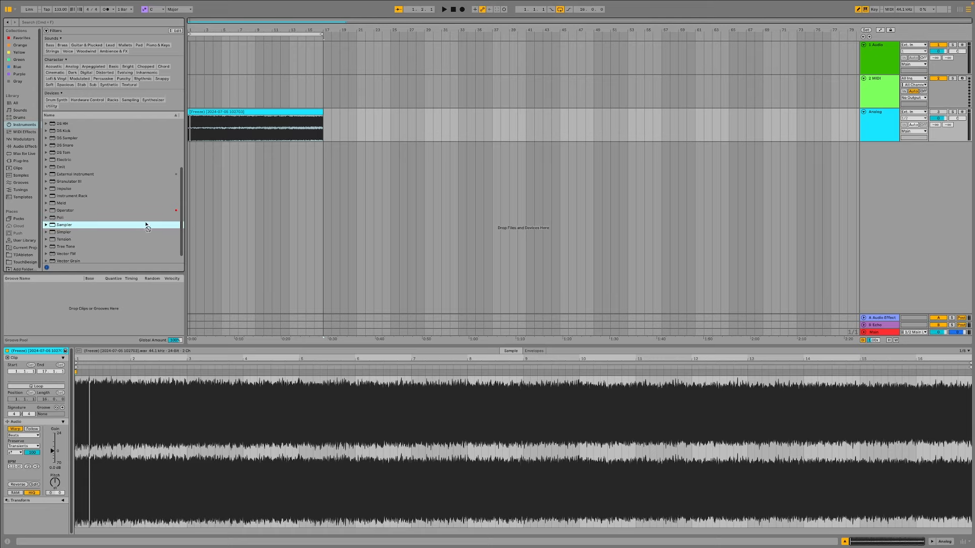
{"action": "left_click_drag", "start_coordinate": [146, 227], "coordinate": [265, 206]}
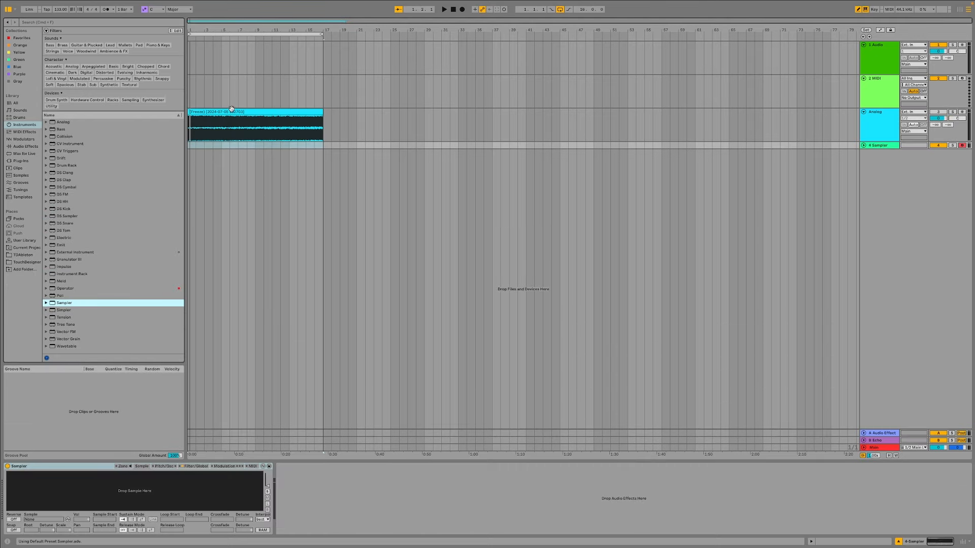
Load the frozen noise clip into Sampler and shape its volume envelope with a short decay and sustain at -inf dB
{"action": "left_click_drag", "start_coordinate": [232, 109], "coordinate": [148, 497]}
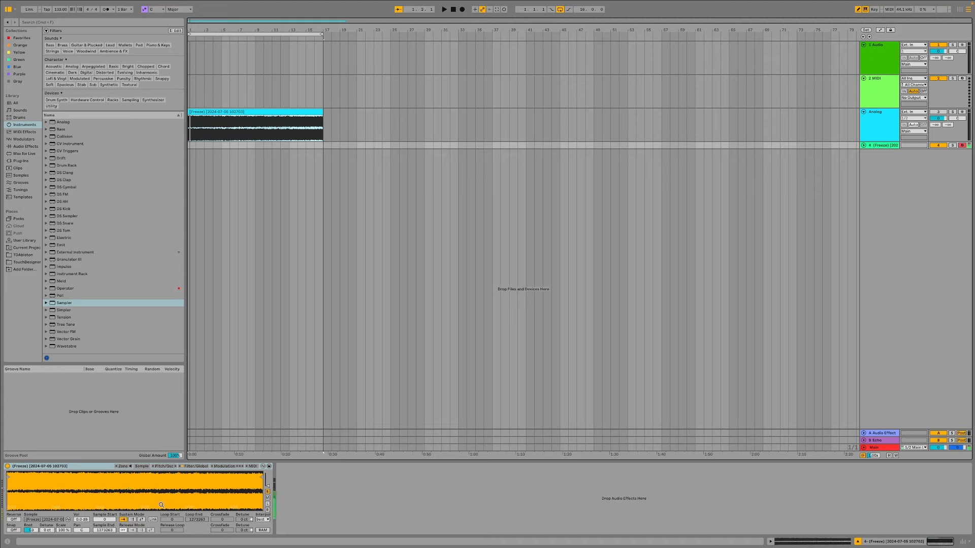
{"action": "left_click", "coordinate": [172, 467]}
{"action": "left_click", "coordinate": [206, 466]}
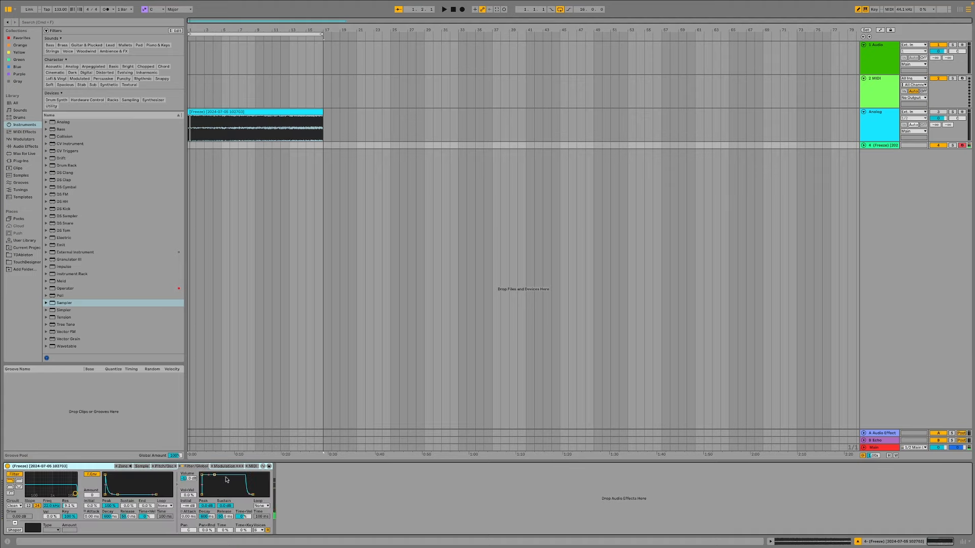
{"action": "left_click_drag", "start_coordinate": [217, 494], "coordinate": [209, 494]}
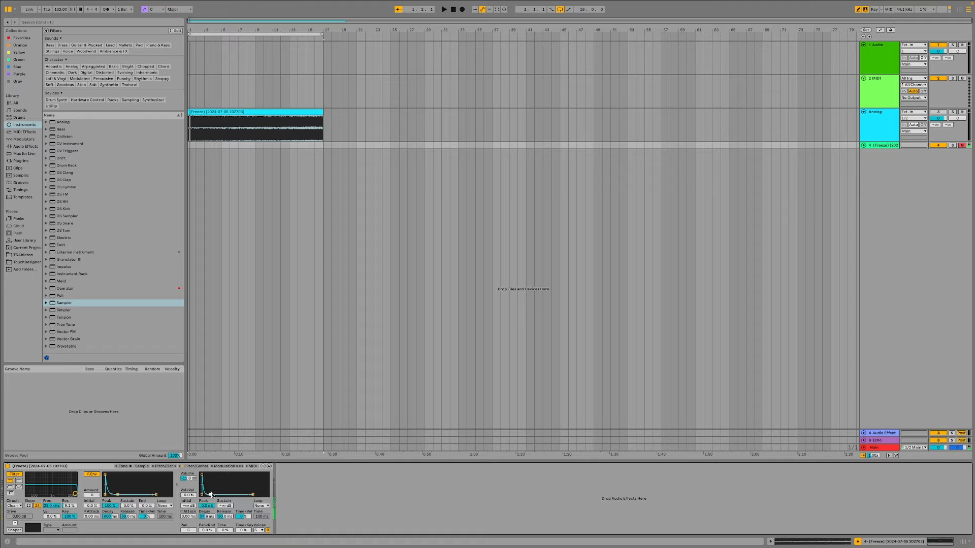
Switch Sampler's filter to high-pass, raise its cutoff, and adjust the volume envelope's decay and sustain while auditioning the noise
{"action": "left_click", "coordinate": [19, 480]}
{"action": "left_click_drag", "start_coordinate": [75, 494], "coordinate": [61, 493]}
{"action": "left_click_drag", "start_coordinate": [210, 495], "coordinate": [202, 476]}
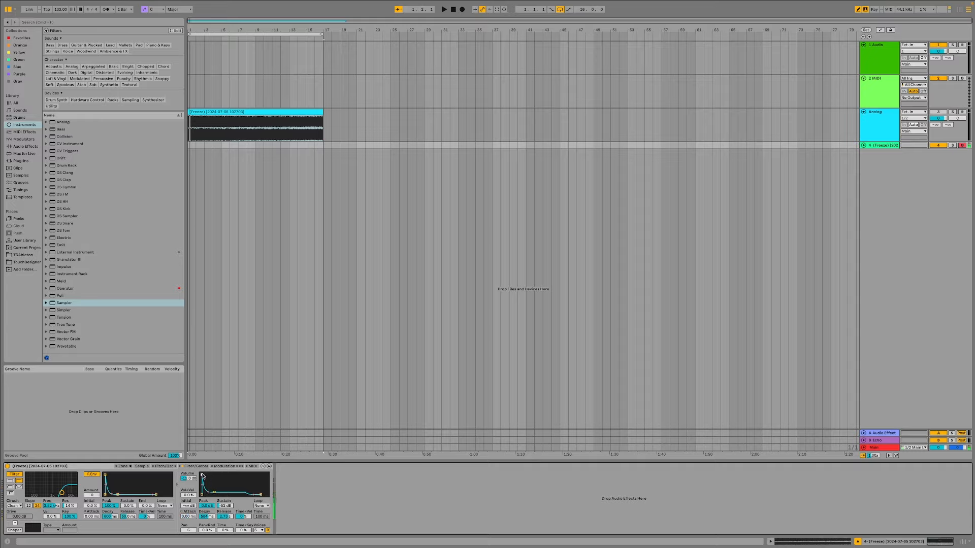
{"action": "key", "text": "v"}
Cut the Sampler device from the 4 MIDI track and add a Drum Rack on a new MIDI track below it
{"action": "left_click", "coordinate": [95, 471]}
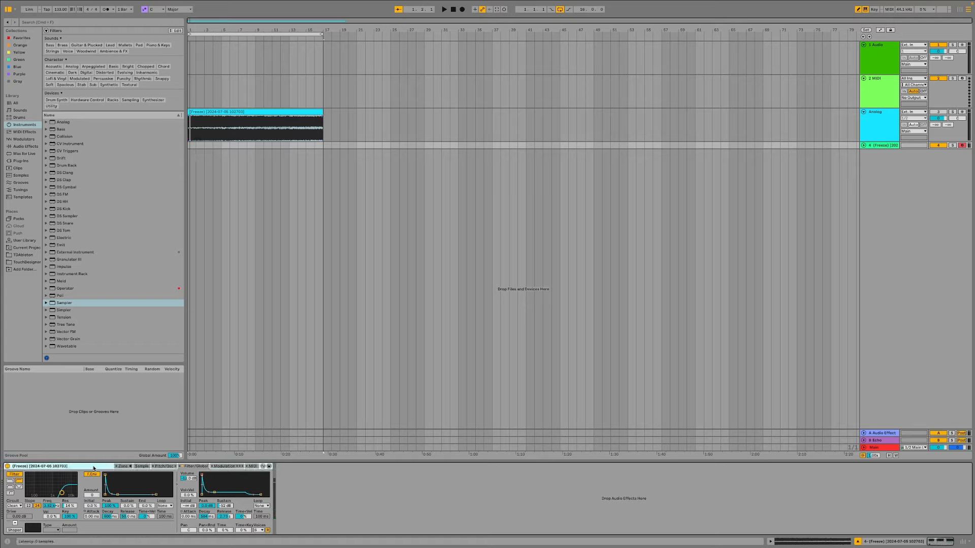
{"action": "key", "text": "Delete"}
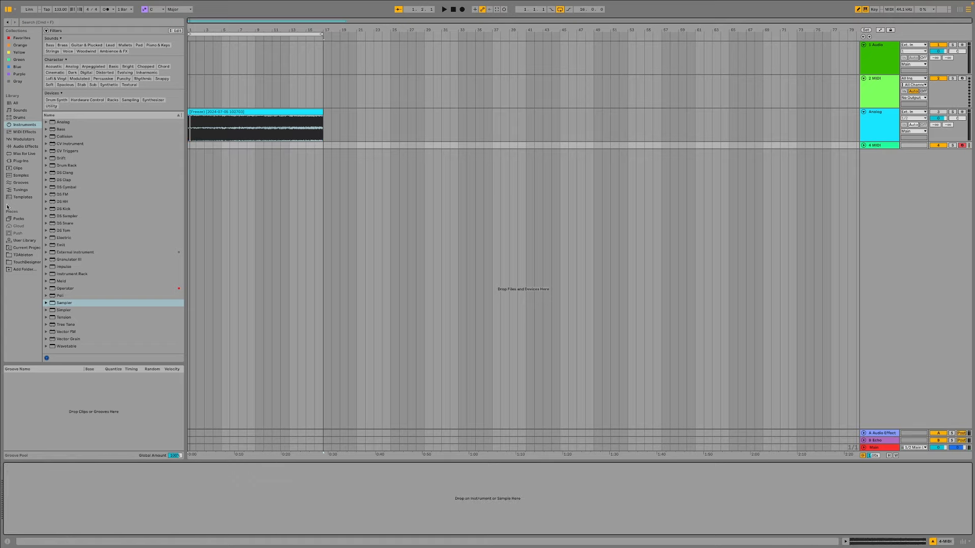
{"action": "left_click", "coordinate": [21, 119]}
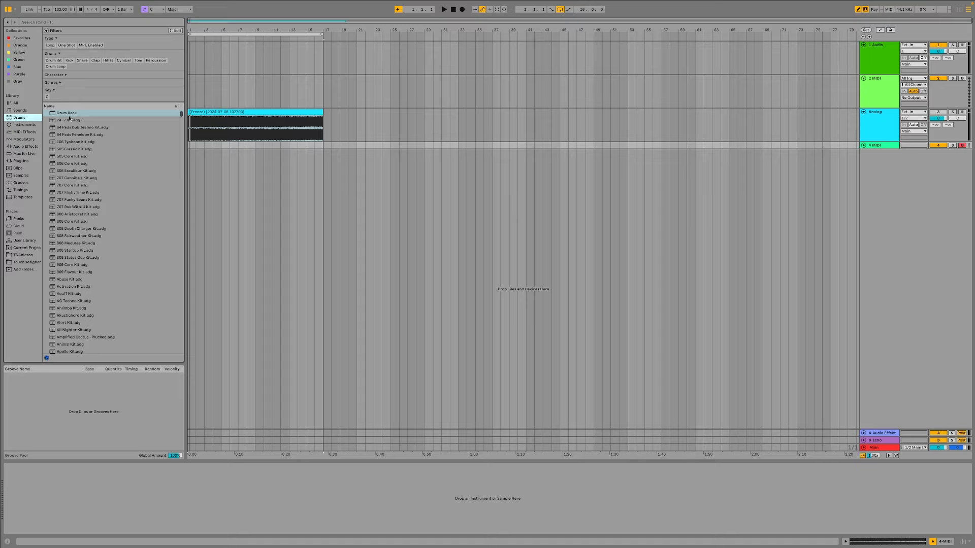
{"action": "left_click_drag", "start_coordinate": [70, 119], "coordinate": [302, 282]}
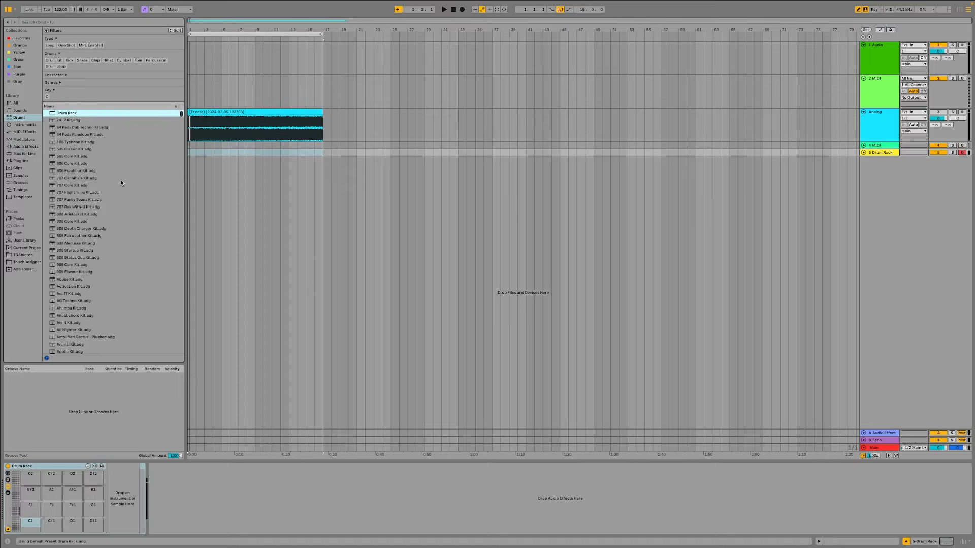
Paste the cut Sampler into the C1 pad of the new Drum Rack
{"action": "left_click", "coordinate": [872, 147]}
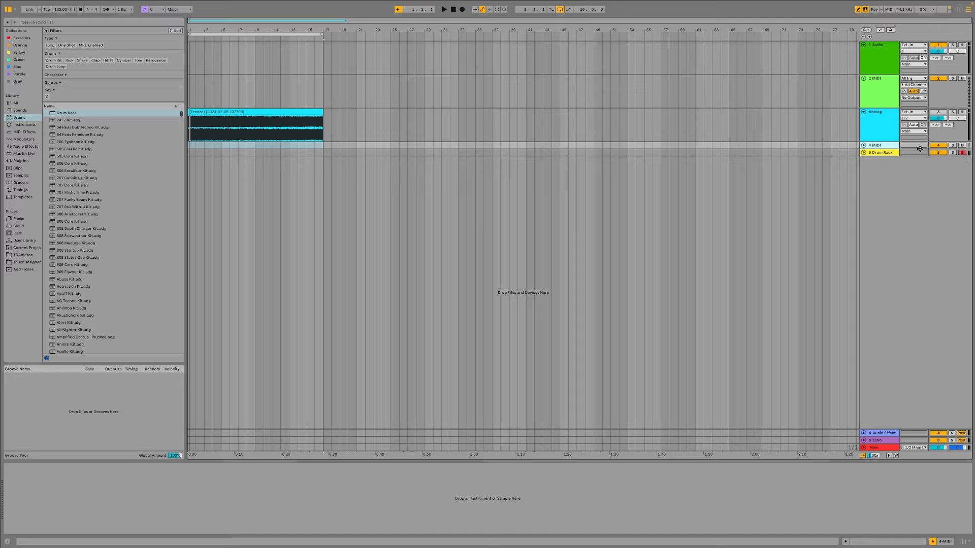
{"action": "left_click", "coordinate": [961, 145]}
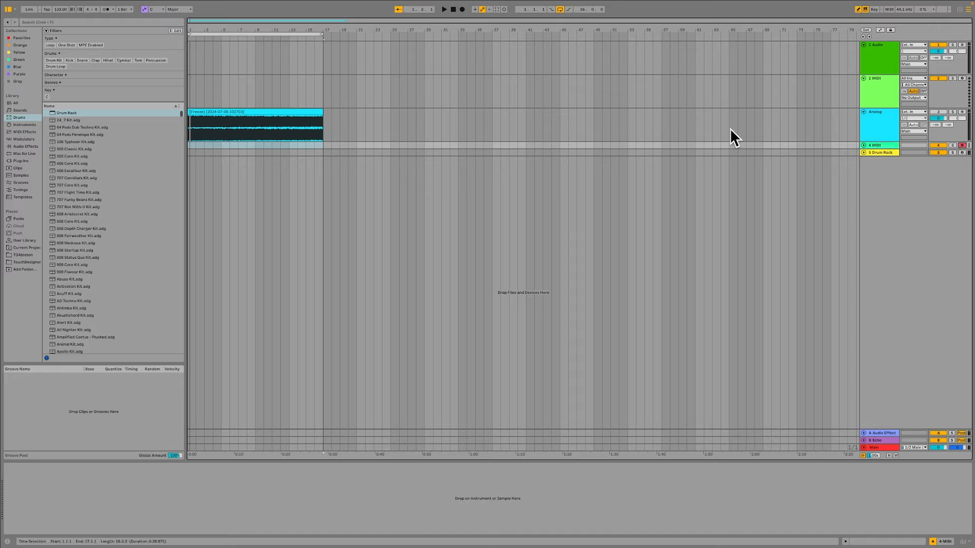
{"action": "left_click", "coordinate": [869, 153]}
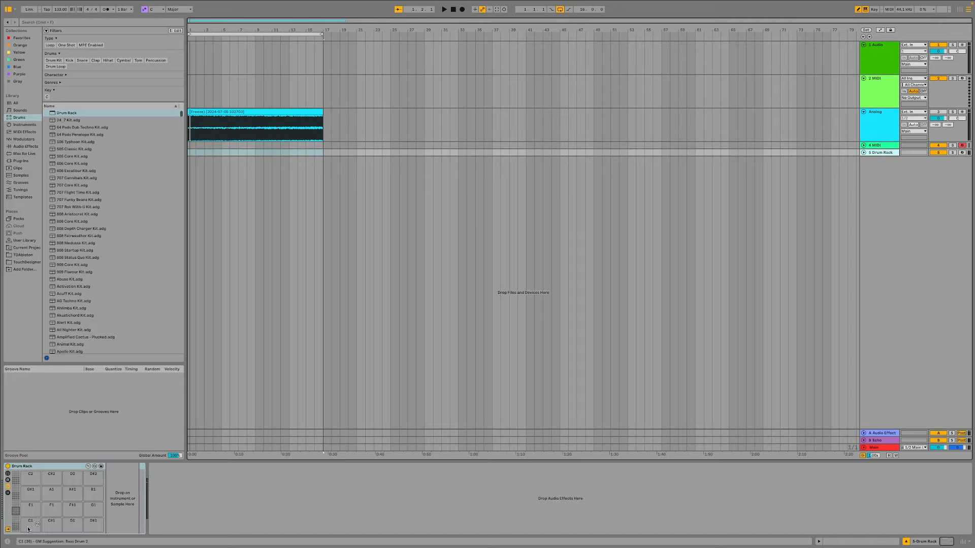
{"action": "left_click", "coordinate": [115, 499]}
{"action": "key", "text": "super+v"}
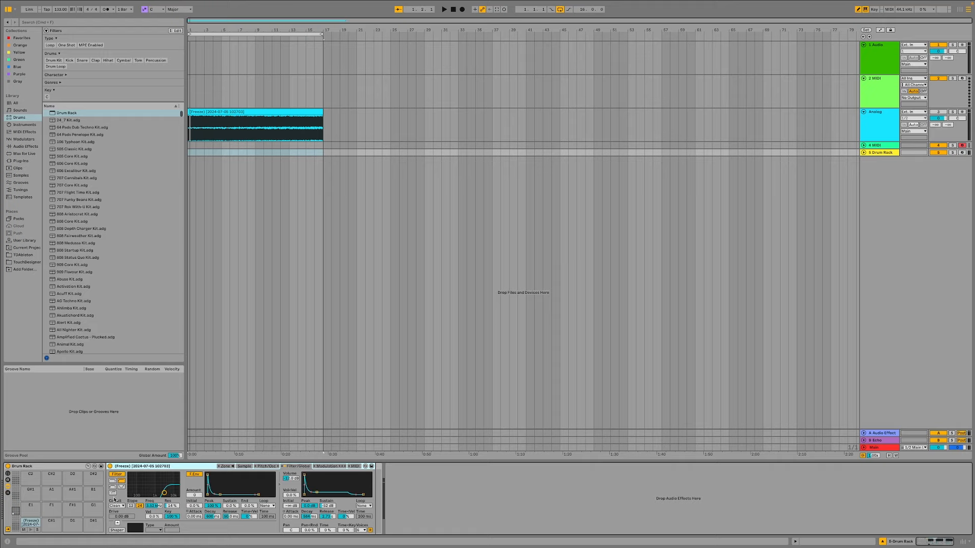
Arm the Drum Rack track, audition the C1 noise pad, and shorten its volume envelope decay with sustain at -inf dB
{"action": "left_click", "coordinate": [962, 153]}
{"action": "key", "text": "a"}
{"action": "key", "text": "z"}
{"action": "key", "text": "a"}
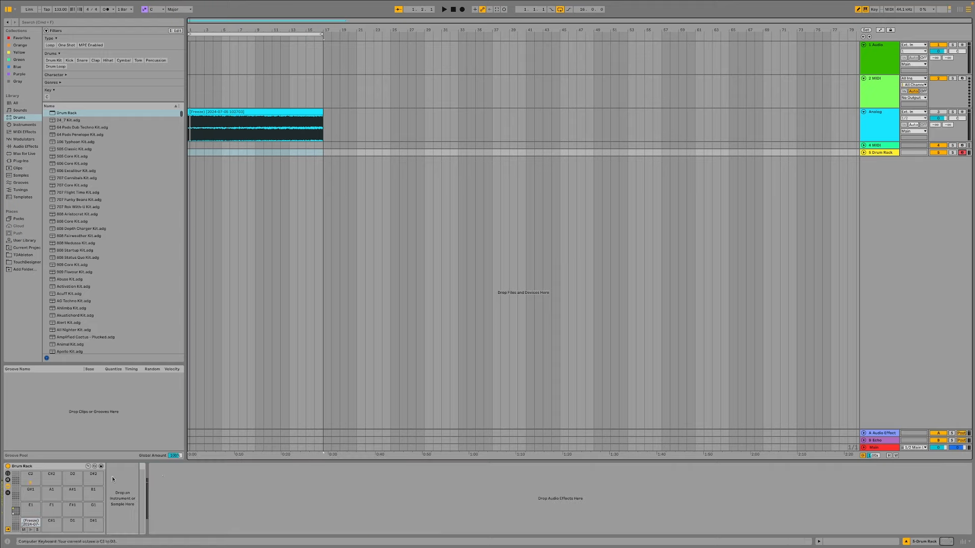
{"action": "key", "text": "a"}
{"action": "key", "text": "x"}
{"action": "key", "text": "a"}
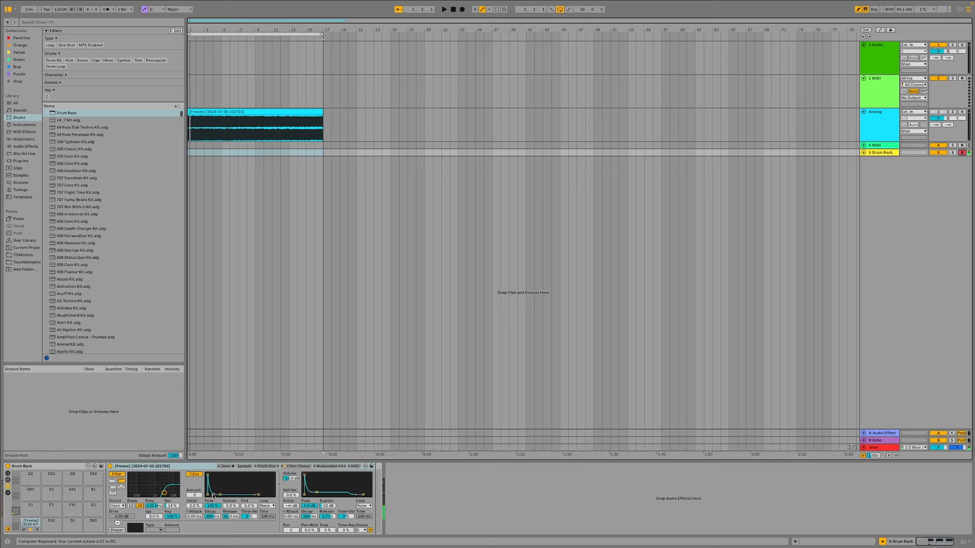
{"action": "left_click_drag", "start_coordinate": [317, 493], "coordinate": [315, 494]}
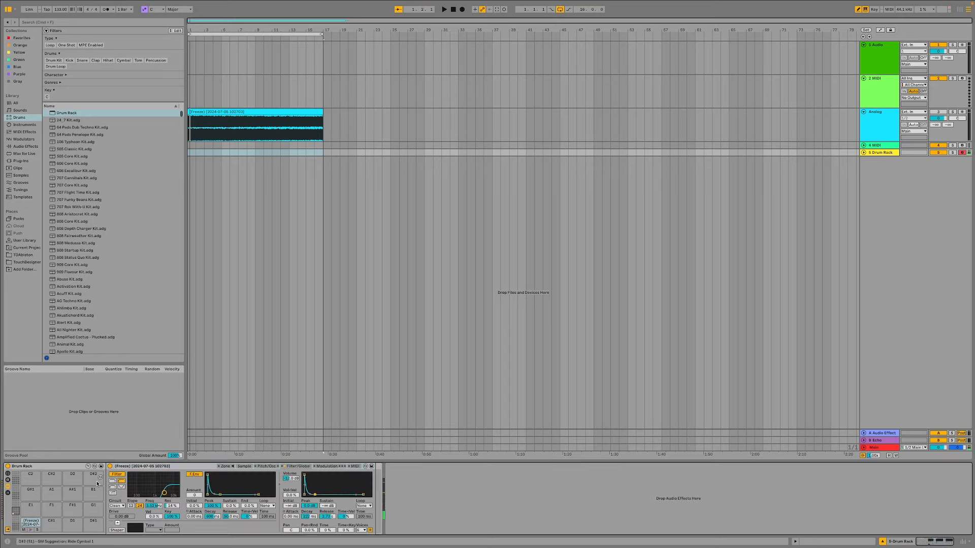
Move the noise Sampler from pad C1 to pad F#1, audition it, and show its device
{"action": "left_click_drag", "start_coordinate": [28, 524], "coordinate": [73, 508]}
{"action": "key", "text": "f"}
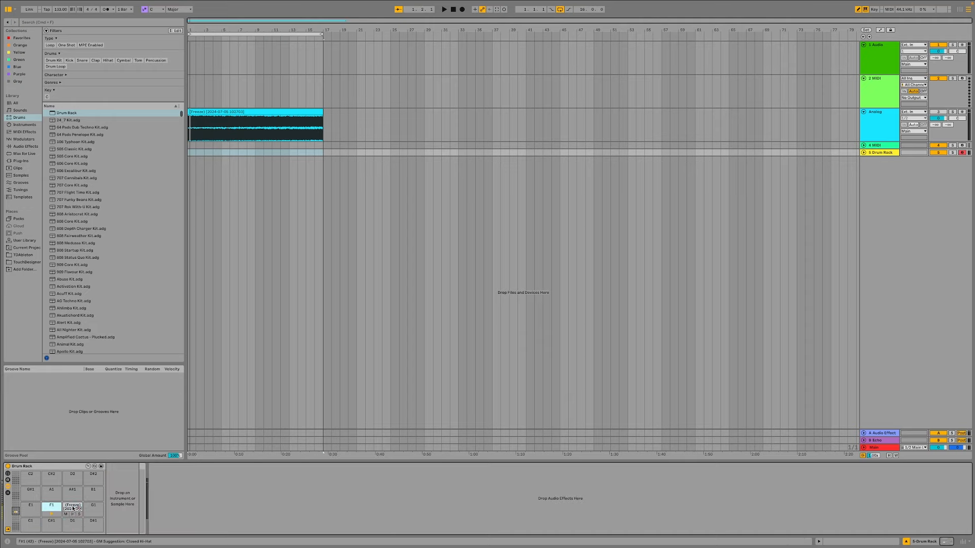
{"action": "left_click", "coordinate": [73, 508]}
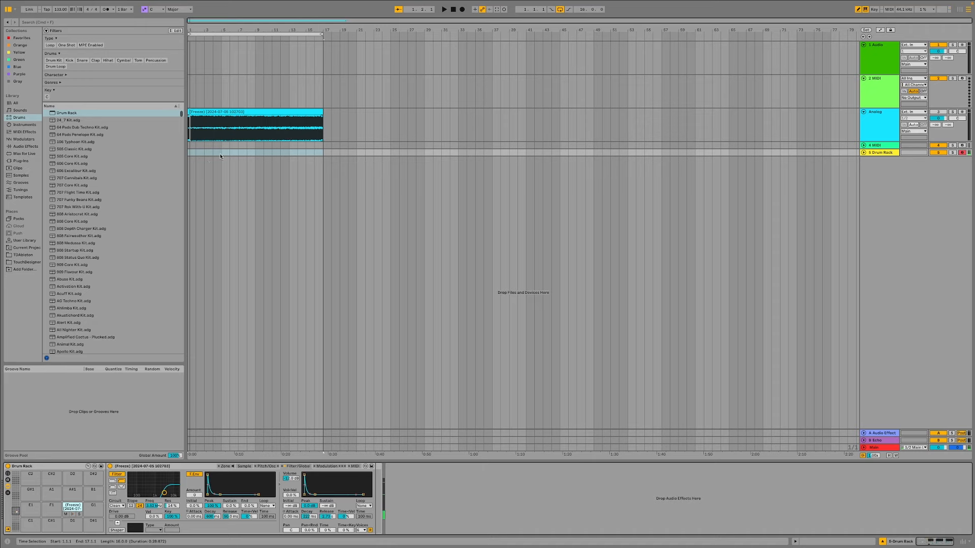
Insert a two-bar MIDI clip at the start of the Drum Rack track and fill it with sixteenth notes on the noise pad
{"action": "left_click", "coordinate": [199, 154]}
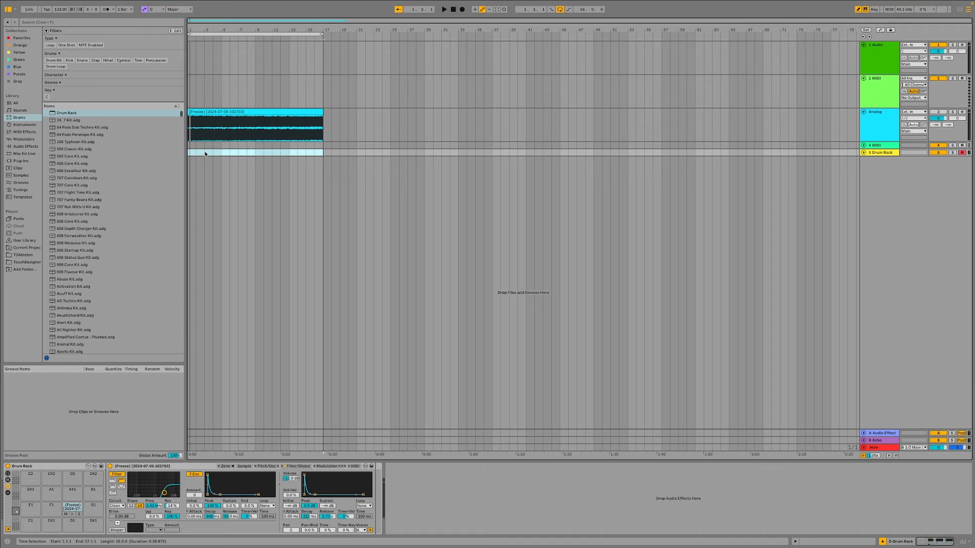
{"action": "left_click_drag", "start_coordinate": [205, 154], "coordinate": [185, 155]}
{"action": "key", "text": "super+shift+m"}
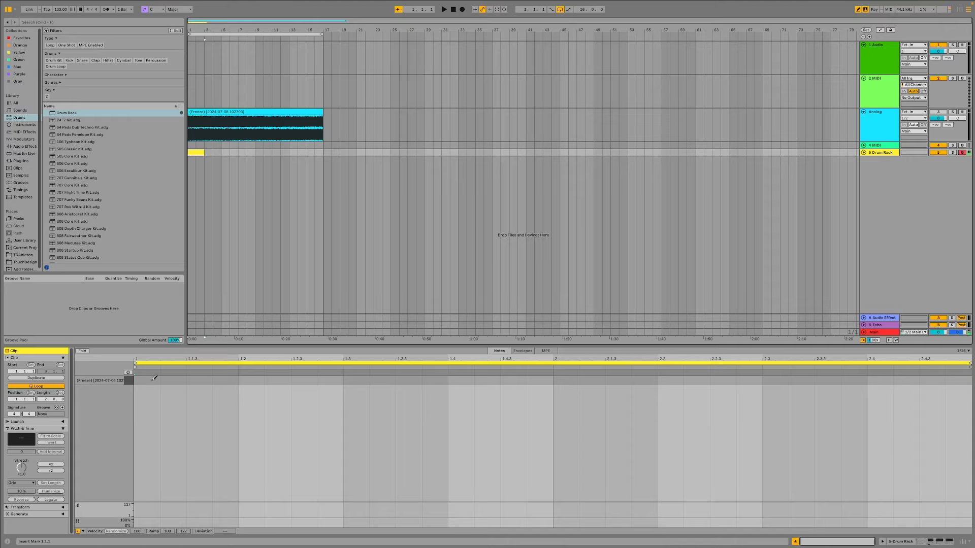
{"action": "left_click_drag", "start_coordinate": [151, 380], "coordinate": [959, 386]}
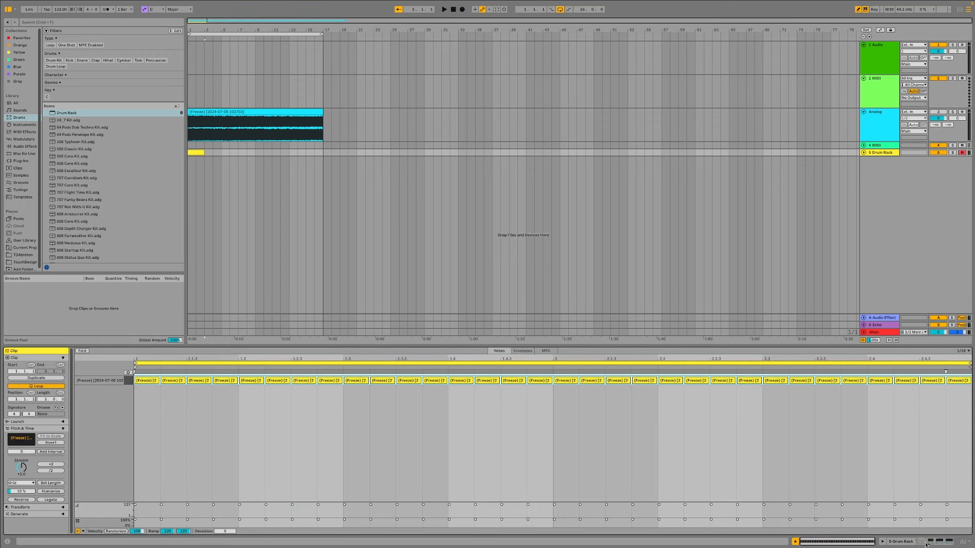
Adjust the release of the noise pad's volume envelope and play the hi-hat pattern
{"action": "left_click", "coordinate": [935, 545]}
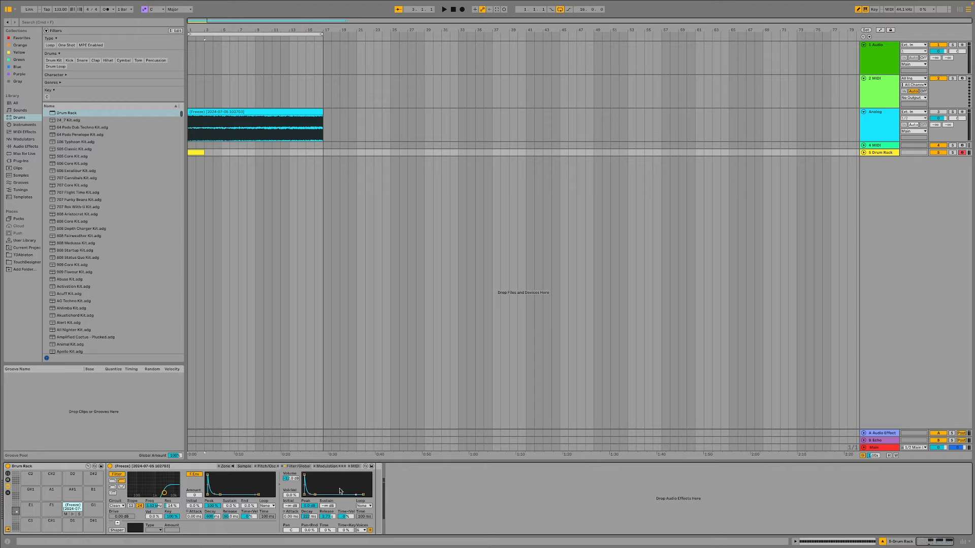
{"action": "left_click_drag", "start_coordinate": [369, 498], "coordinate": [363, 495]}
{"action": "key", "text": "space"}
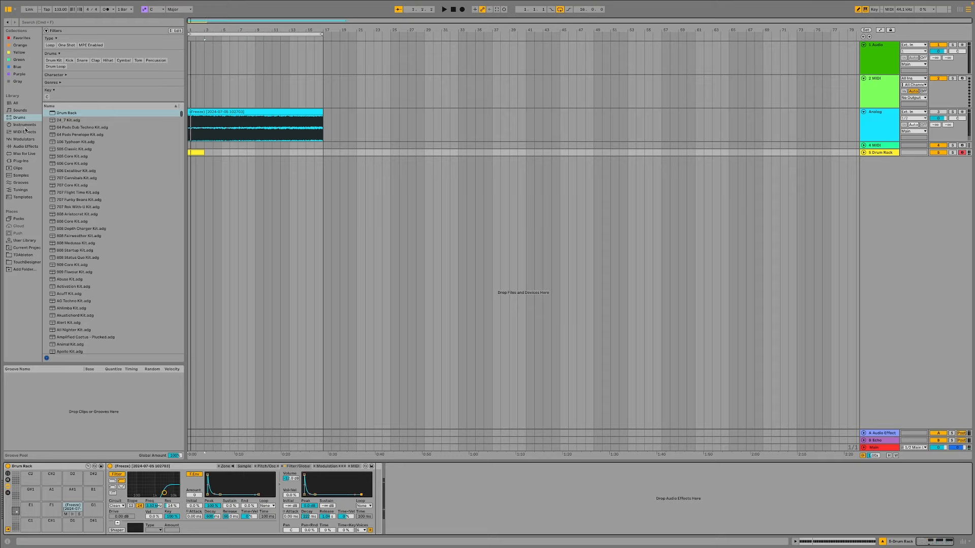
{"action": "left_click", "coordinate": [28, 145]}
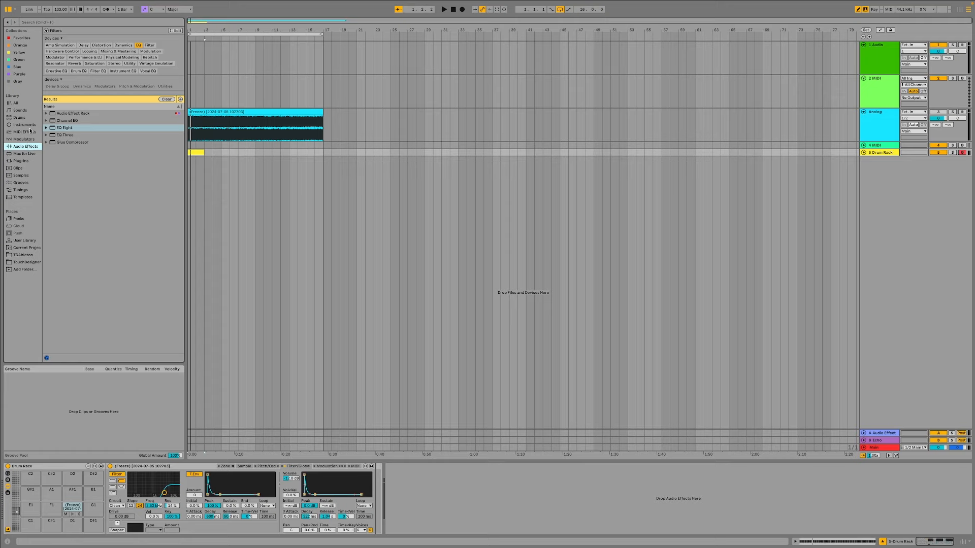
{"action": "left_click", "coordinate": [31, 132]}
{"action": "left_click", "coordinate": [46, 111]}
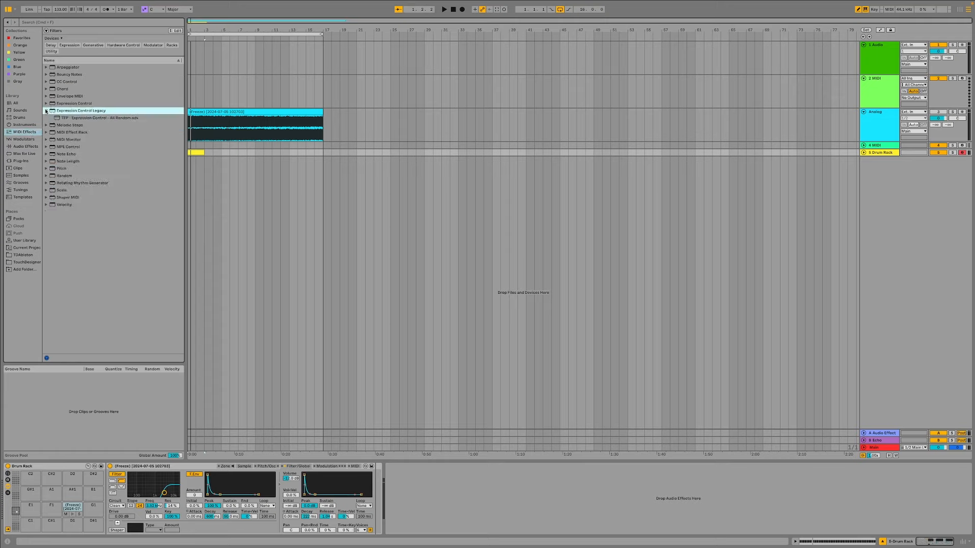
{"action": "left_click", "coordinate": [73, 117]}
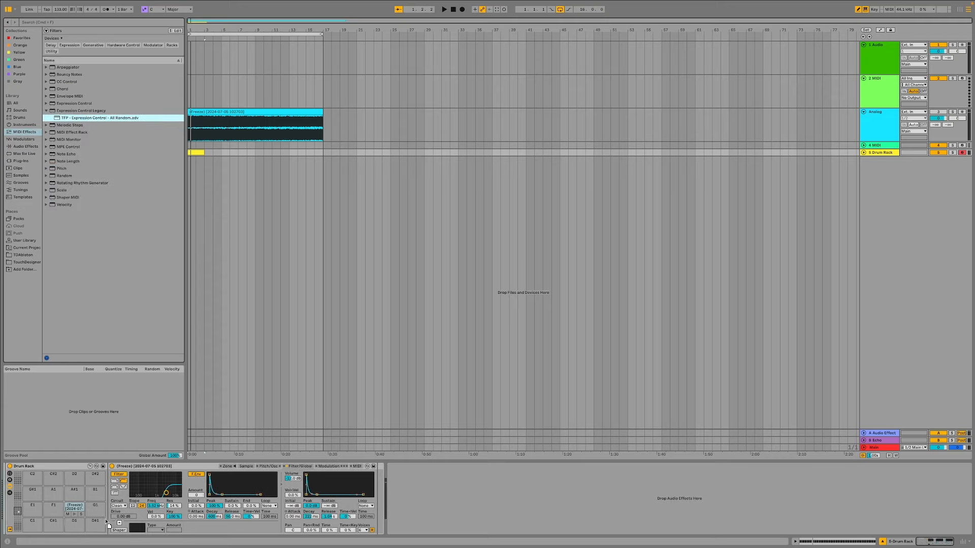
{"action": "key", "text": "Return"}
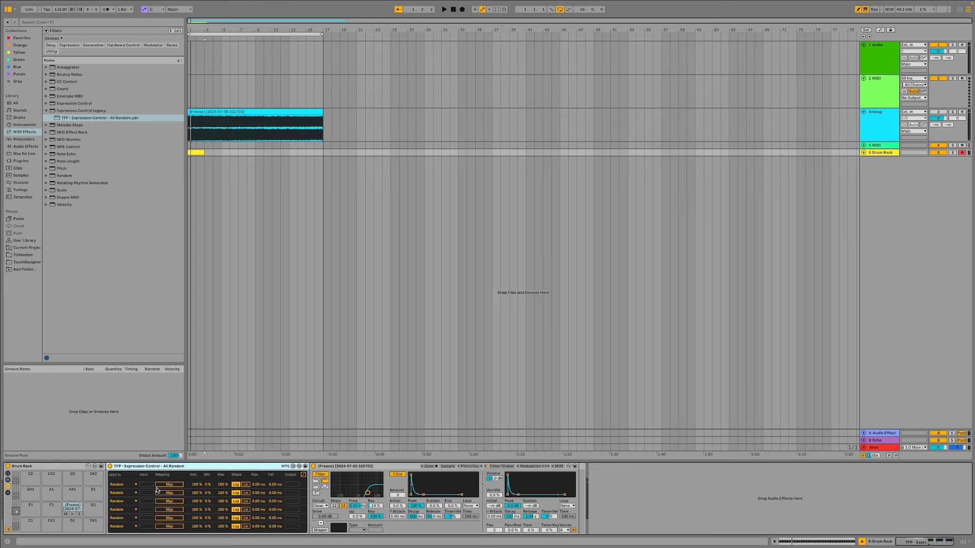
{"action": "key", "text": "Delete"}
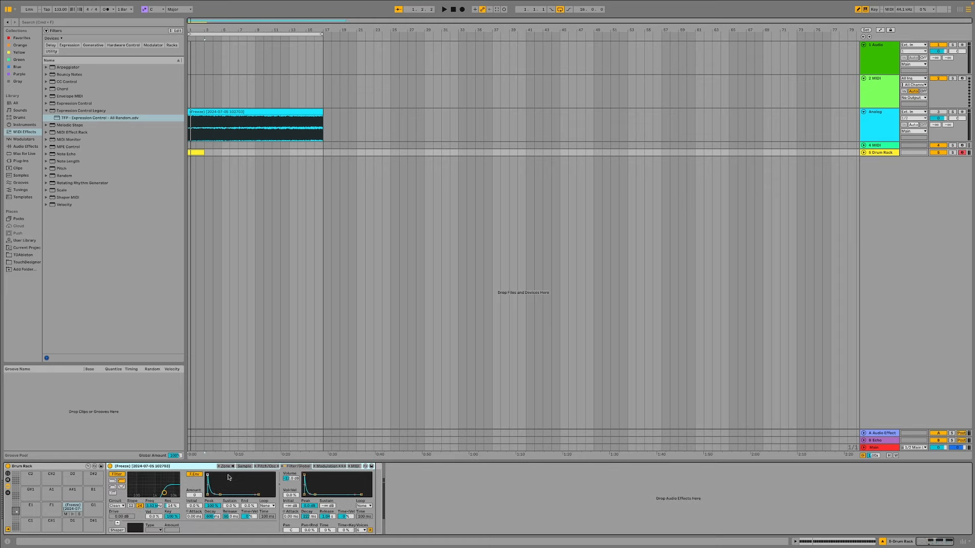
Add the TFP - Expression Control-1 preset before the Sampler, map its Random source to the volume envelope decay, and audition the pattern
{"action": "left_click", "coordinate": [51, 103]}
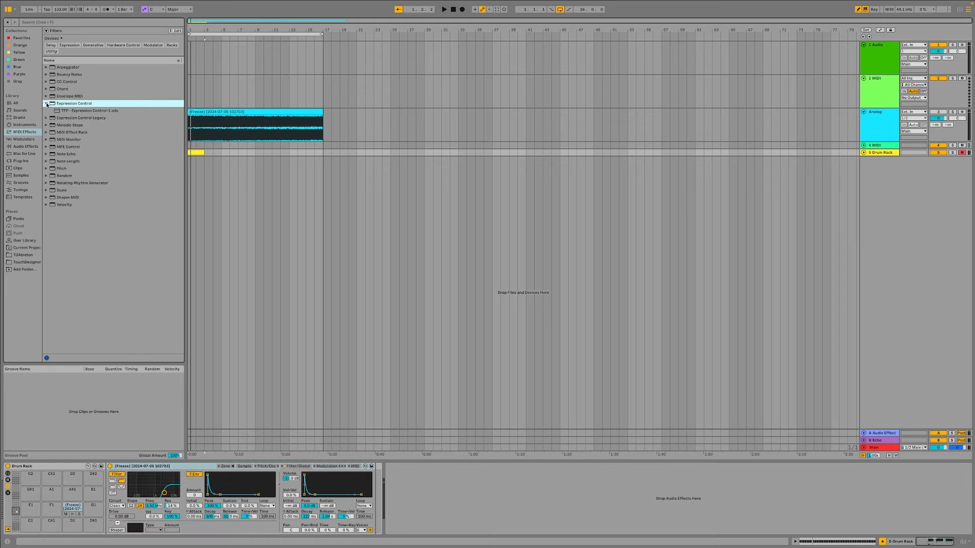
{"action": "left_click", "coordinate": [61, 111]}
{"action": "left_click_drag", "start_coordinate": [62, 115], "coordinate": [127, 505]}
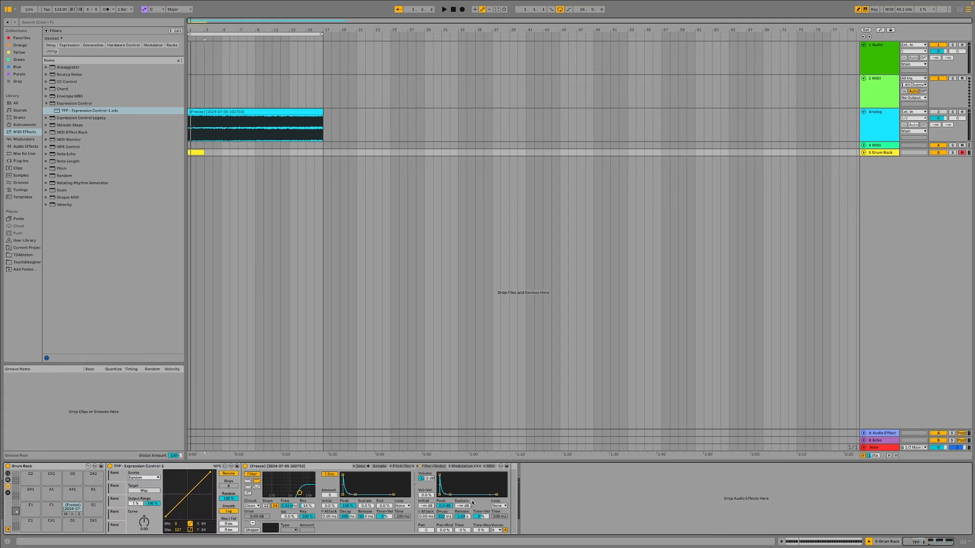
{"action": "left_click", "coordinate": [444, 516]}
{"action": "key", "text": "space"}
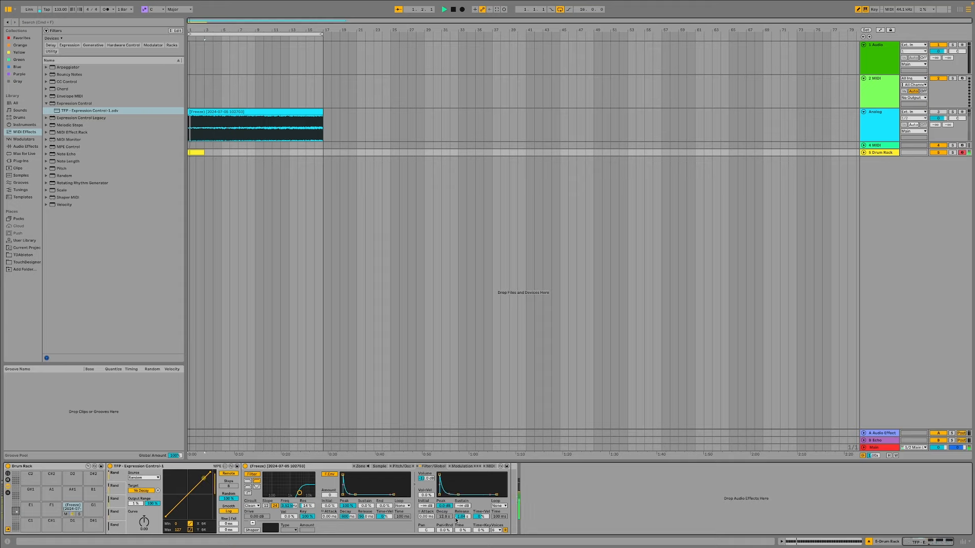
{"action": "key", "text": "space"}
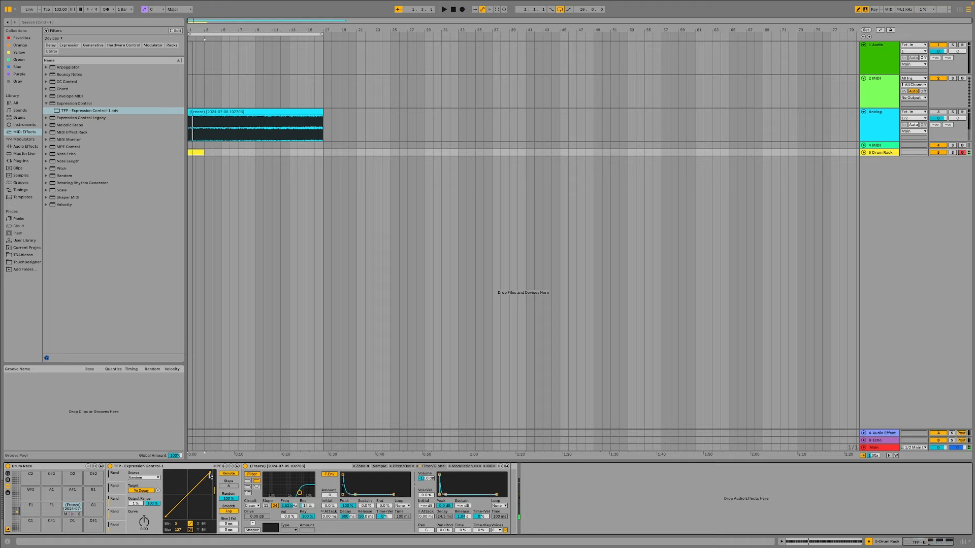
Narrow the random decay mapping by raising its minimum to 14 and lowering its maximum while playing the pattern
{"action": "left_click_drag", "start_coordinate": [212, 475], "coordinate": [214, 483]}
{"action": "left_click_drag", "start_coordinate": [167, 519], "coordinate": [165, 513]}
{"action": "key", "text": "space"}
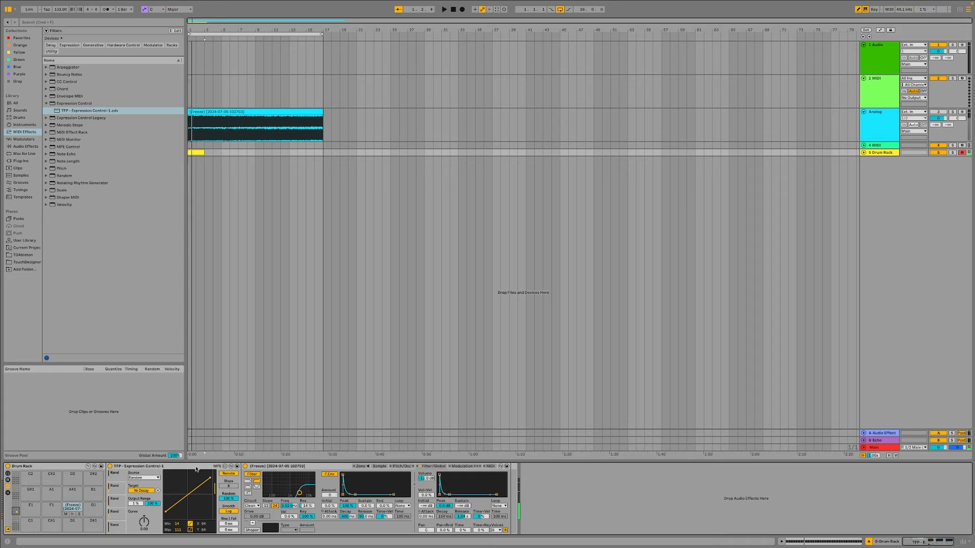
{"action": "left_click_drag", "start_coordinate": [211, 480], "coordinate": [210, 484]}
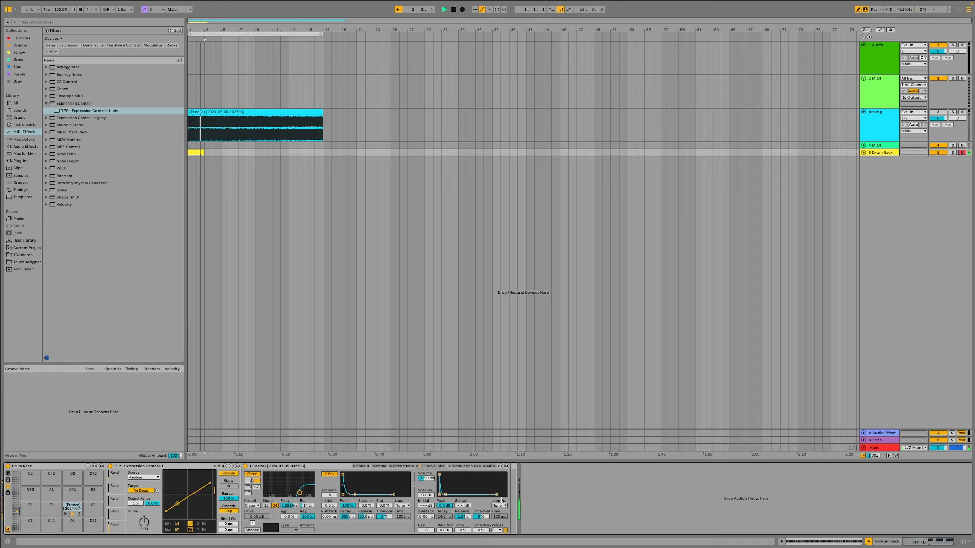
{"action": "key", "text": "space"}
Set the Sampler's number of voices to 1 and play the pattern
{"action": "left_click", "coordinate": [497, 530]}
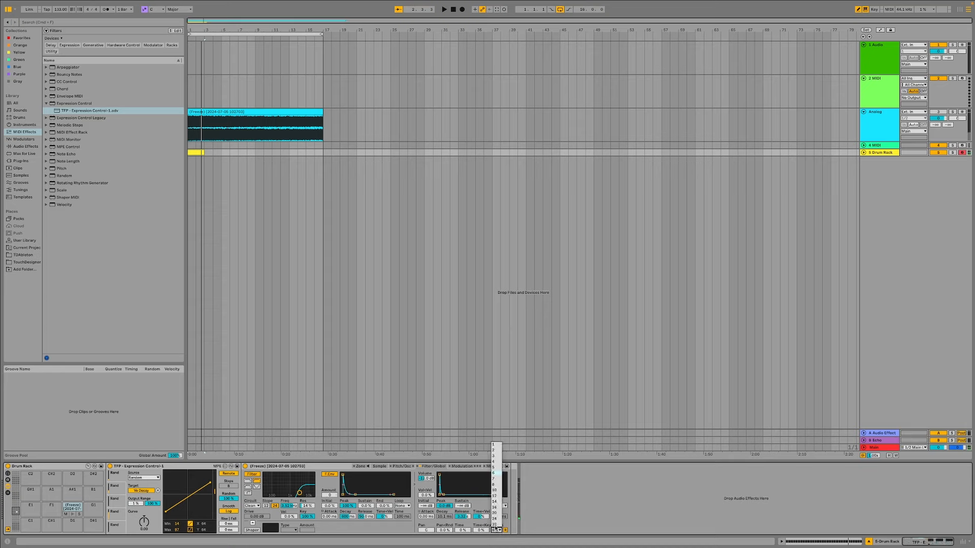
{"action": "left_click", "coordinate": [497, 447]}
{"action": "key", "text": "space"}
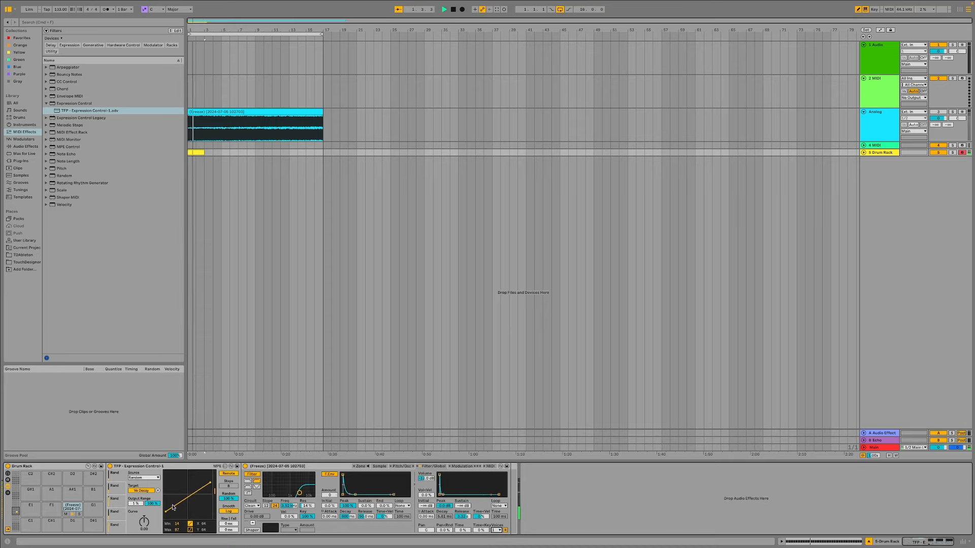
Raise the Spread of the hi-hat Sampler's pitch settings and play the pattern to audition it
{"action": "left_click", "coordinate": [392, 465]}
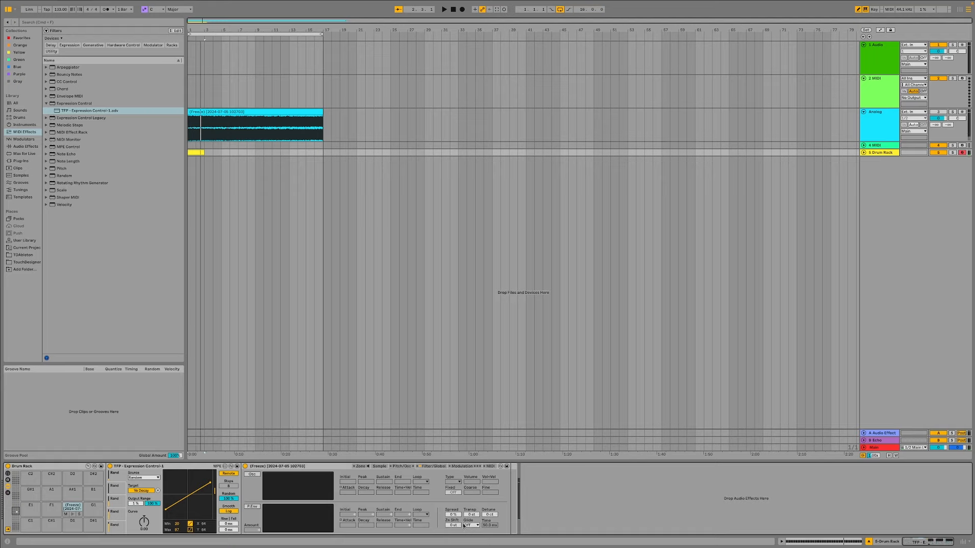
{"action": "left_click_drag", "start_coordinate": [453, 514], "coordinate": [453, 487]}
{"action": "key", "text": "space"}
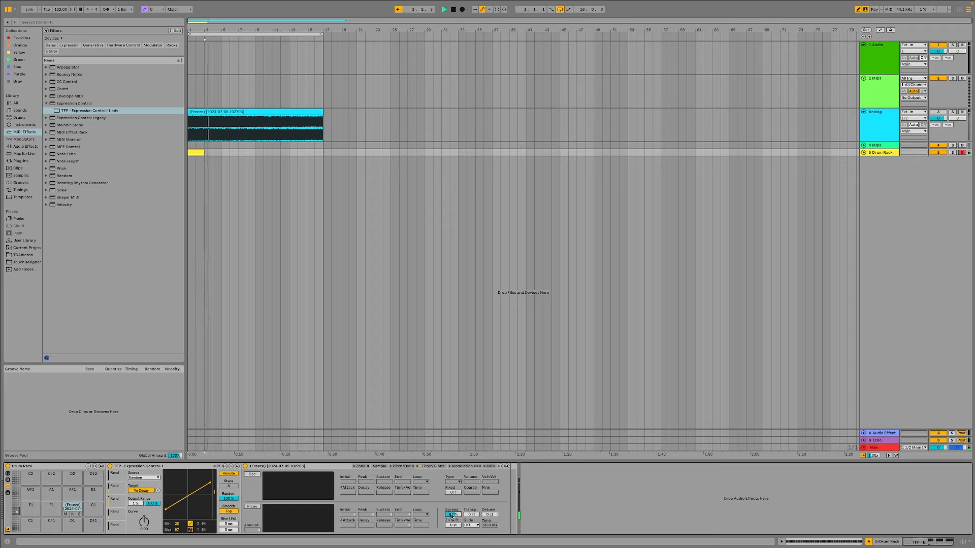
{"action": "key", "text": "space"}
{"action": "key", "text": "space"}
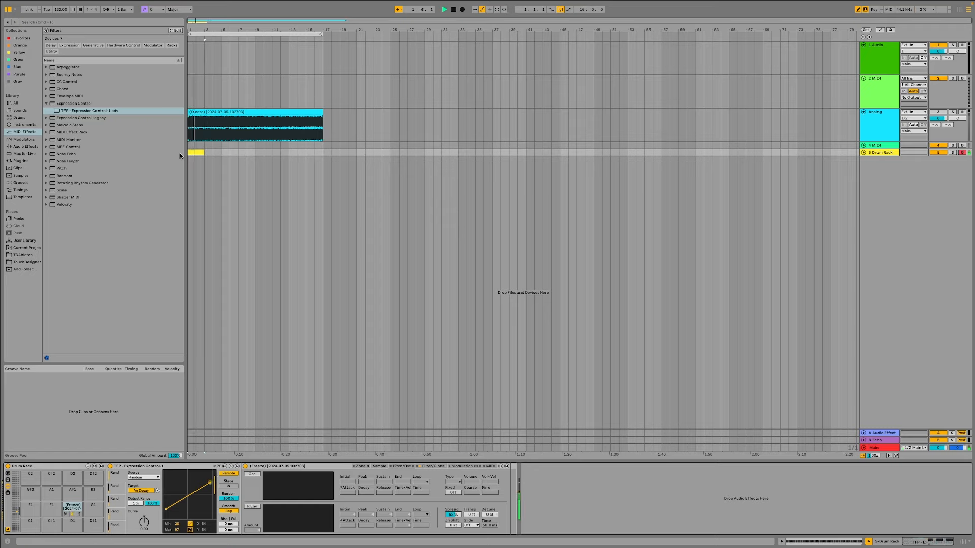
{"action": "key", "text": "space"}
Extend the yellow hi-hat clip on the Drum Rack track to bar 17 and play it
{"action": "left_click_drag", "start_coordinate": [205, 152], "coordinate": [323, 160]}
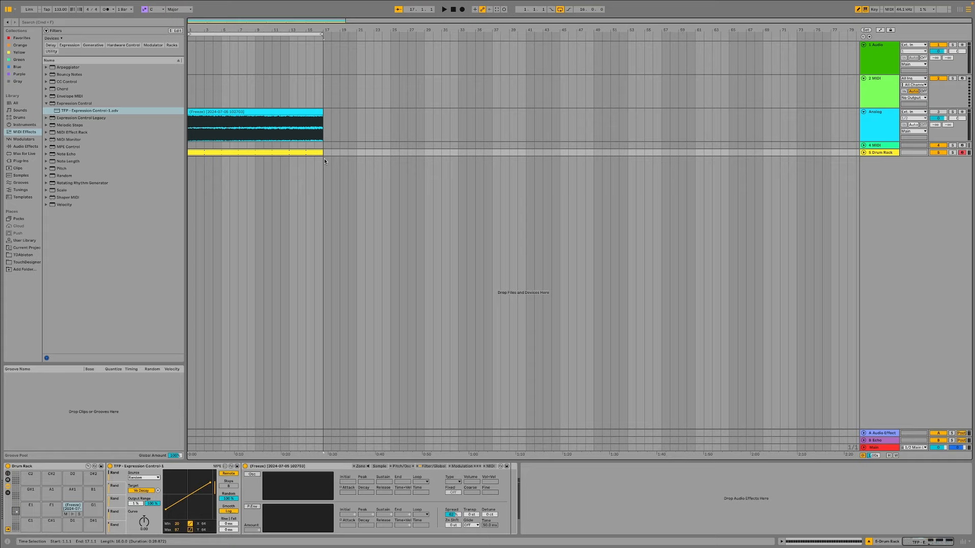
{"action": "key", "text": "space"}
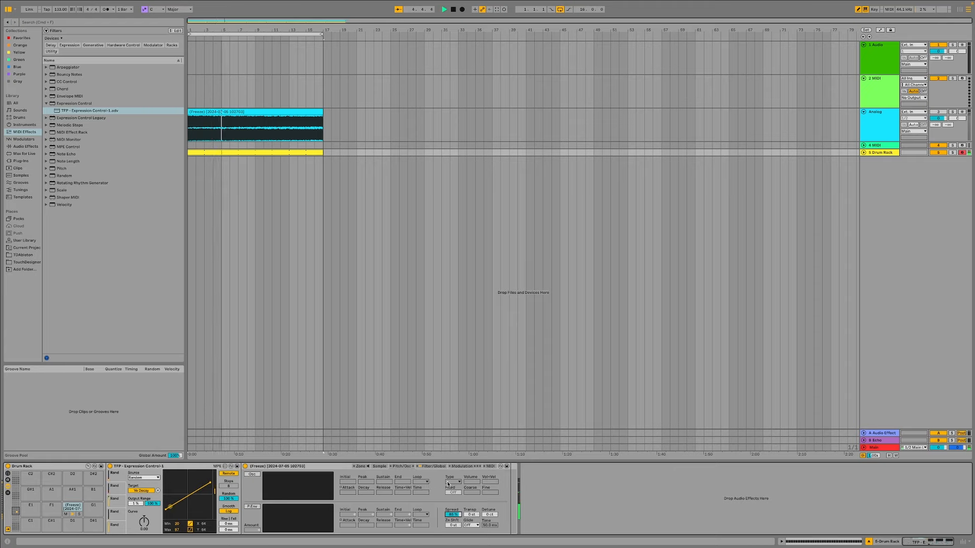
{"action": "left_click", "coordinate": [426, 466]}
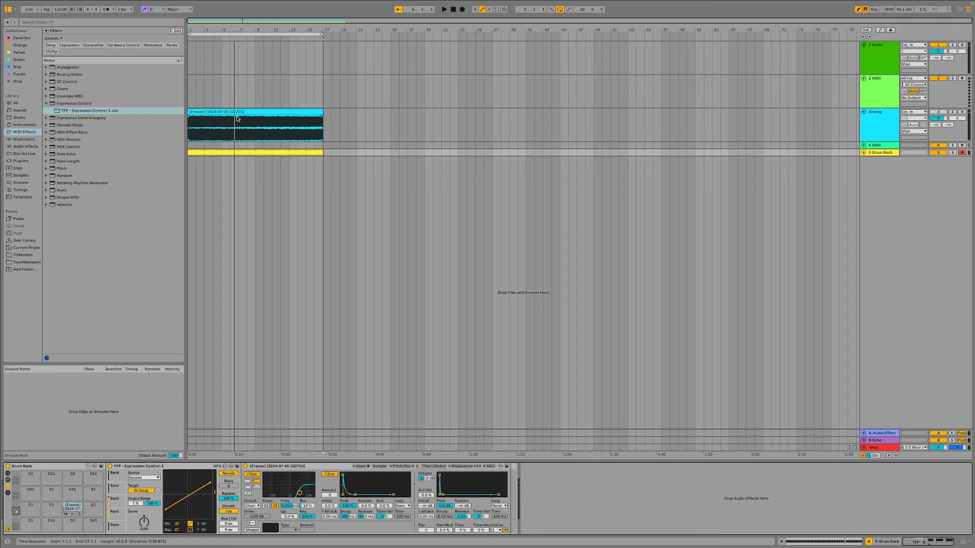
Add a new Sampler to the Drum Rack's C1 pad and load the frozen noise clip into it
{"action": "mouse_move", "coordinate": [235, 112]}
{"action": "left_mouse_down"}
{"action": "mouse_move", "coordinate": [41, 534]}
{"action": "mouse_move", "coordinate": [250, 170]}
{"action": "mouse_move", "coordinate": [258, 119]}
{"action": "mouse_move", "coordinate": [235, 119]}
{"action": "left_mouse_up"}
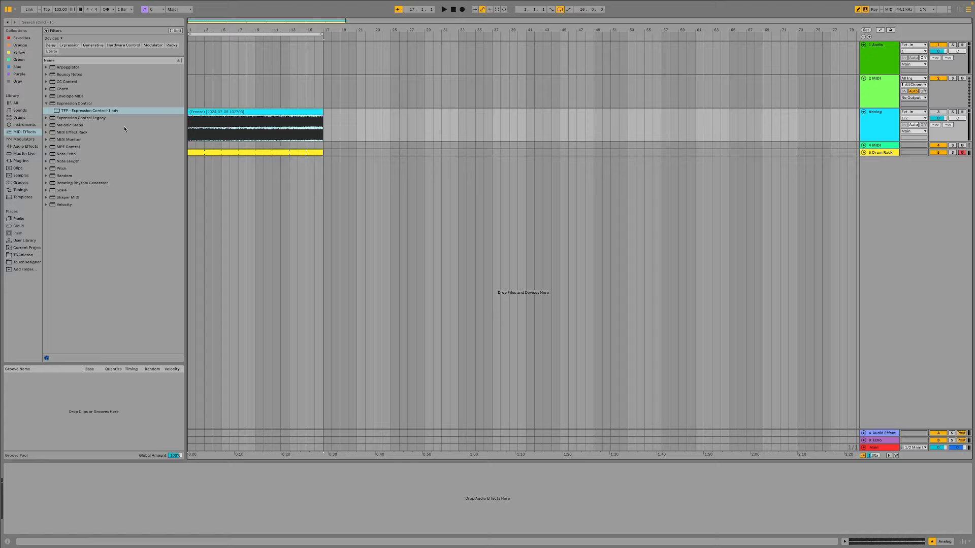
{"action": "left_click", "coordinate": [23, 124]}
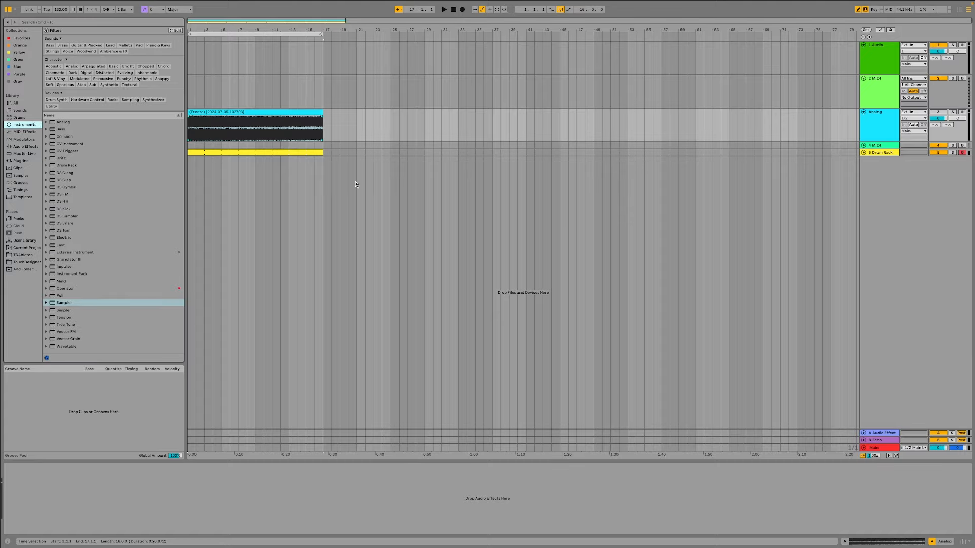
{"action": "left_click", "coordinate": [882, 145]}
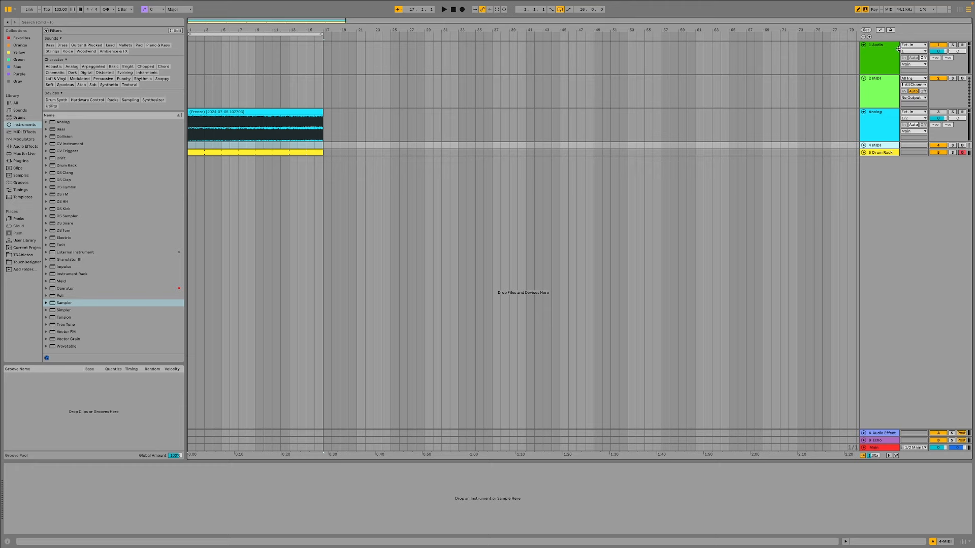
{"action": "left_click", "coordinate": [884, 153]}
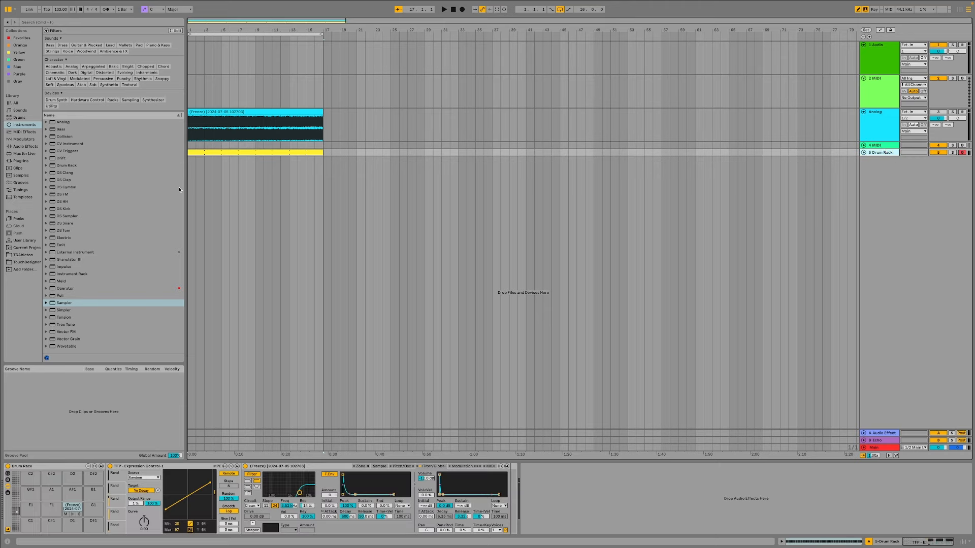
{"action": "left_click_drag", "start_coordinate": [61, 300], "coordinate": [48, 518]}
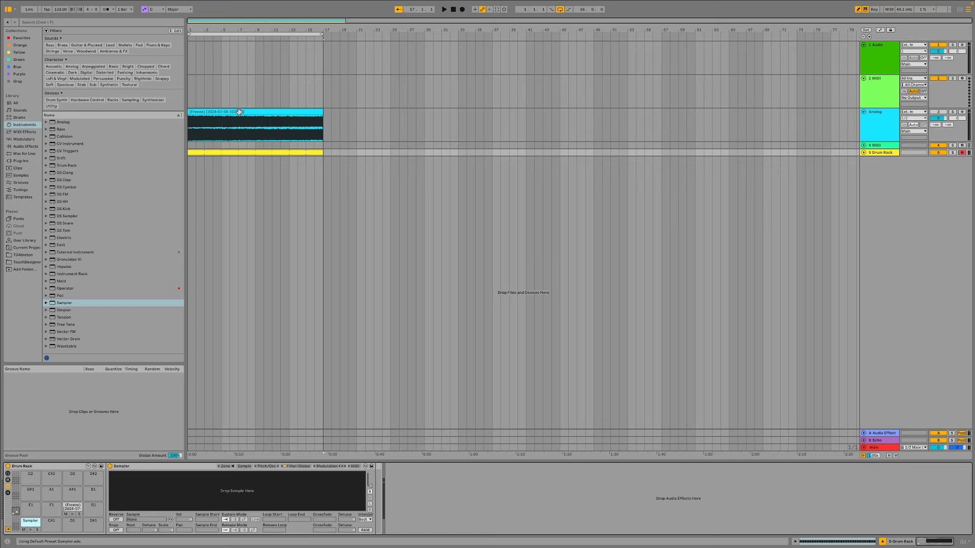
{"action": "left_click_drag", "start_coordinate": [236, 111], "coordinate": [191, 495]}
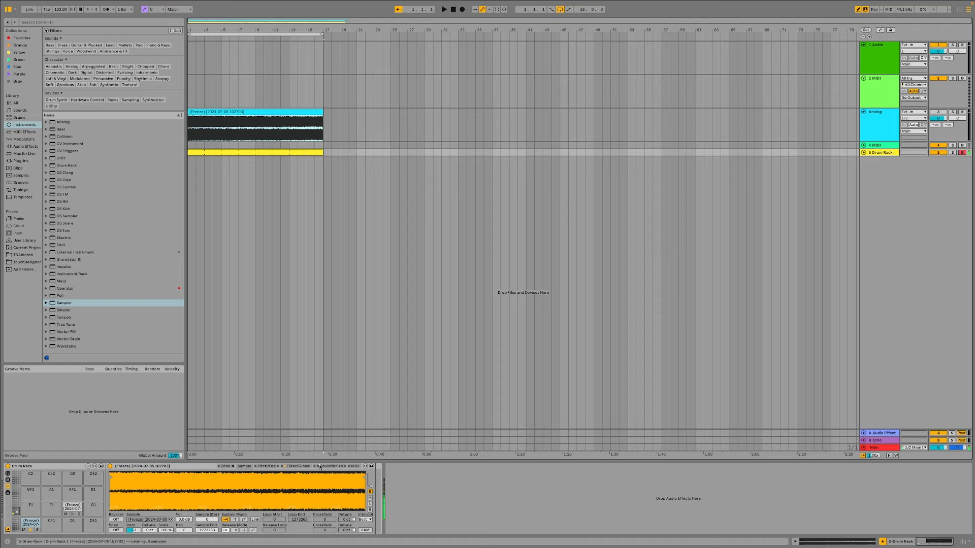
Shape the C1 Sampler's volume envelope into a short decay with the sustain at -inf dB
{"action": "left_click", "coordinate": [298, 466]}
{"action": "mouse_move", "coordinate": [319, 490]}
{"action": "left_mouse_down"}
{"action": "mouse_move", "coordinate": [328, 493]}
{"action": "mouse_move", "coordinate": [316, 491]}
{"action": "left_mouse_up"}
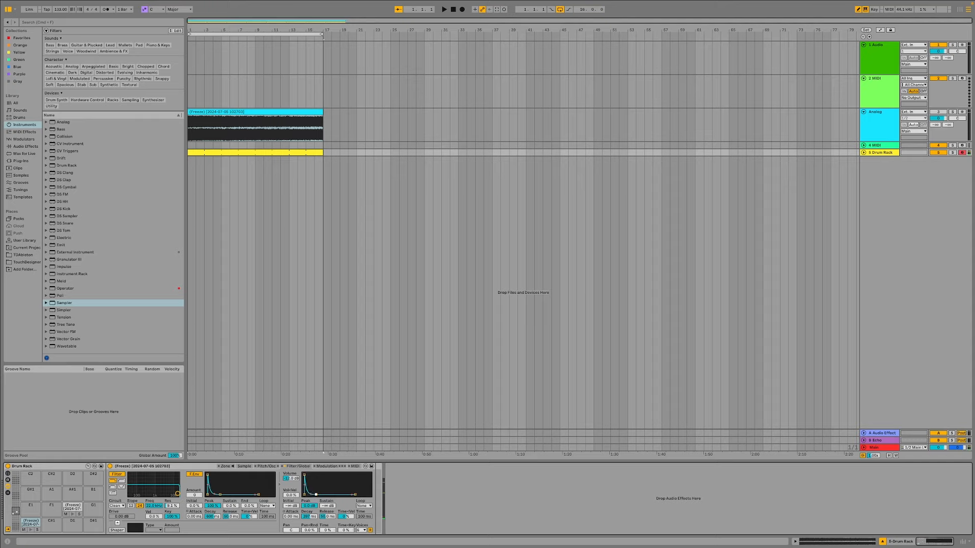
{"action": "left_click_drag", "start_coordinate": [316, 495], "coordinate": [323, 495]}
{"action": "left_click_drag", "start_coordinate": [322, 496], "coordinate": [312, 494]}
Lower the C1 Sampler's low-pass filter cutoff, then enable its filter envelope and adjust the envelope times
{"action": "left_click_drag", "start_coordinate": [176, 494], "coordinate": [197, 452]}
{"action": "left_click_drag", "start_coordinate": [177, 495], "coordinate": [150, 494]}
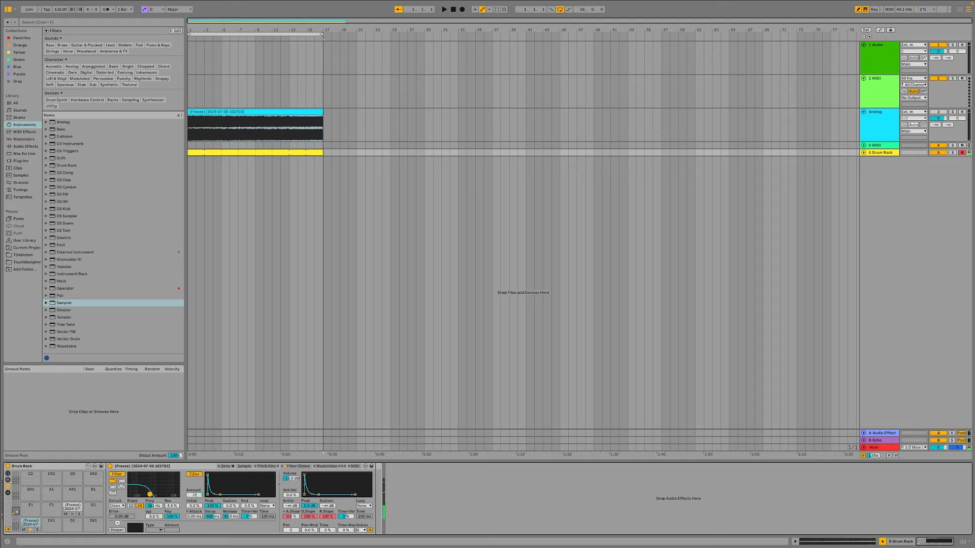
{"action": "left_click", "coordinate": [194, 495]}
{"action": "left_click_drag", "start_coordinate": [150, 494], "coordinate": [135, 493]}
{"action": "left_click_drag", "start_coordinate": [253, 519], "coordinate": [213, 508]}
{"action": "double_click", "coordinate": [248, 517]}
Add an EQ Eight and place it inside the C1 pad's chain directly after the Sampler
{"action": "left_click", "coordinate": [260, 467]}
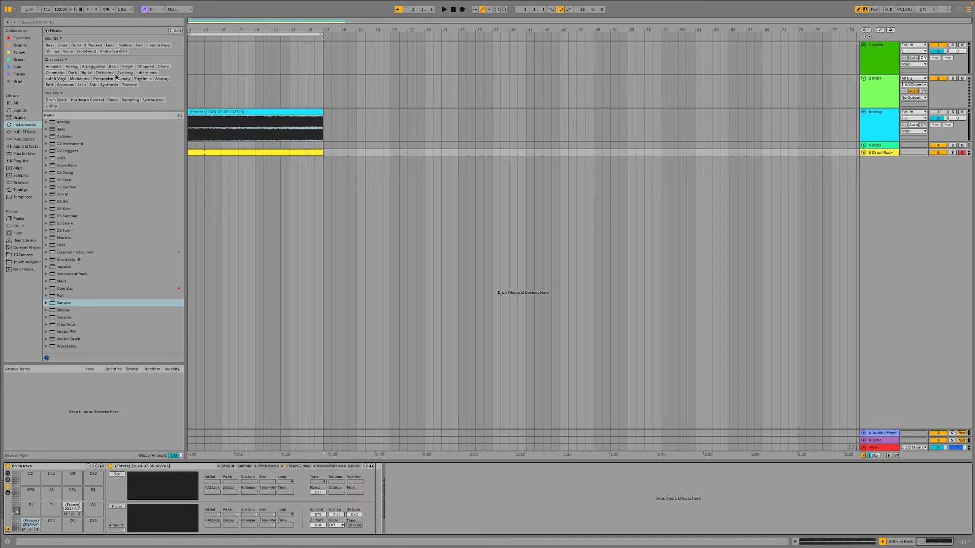
{"action": "left_click", "coordinate": [28, 145]}
{"action": "left_click", "coordinate": [26, 125]}
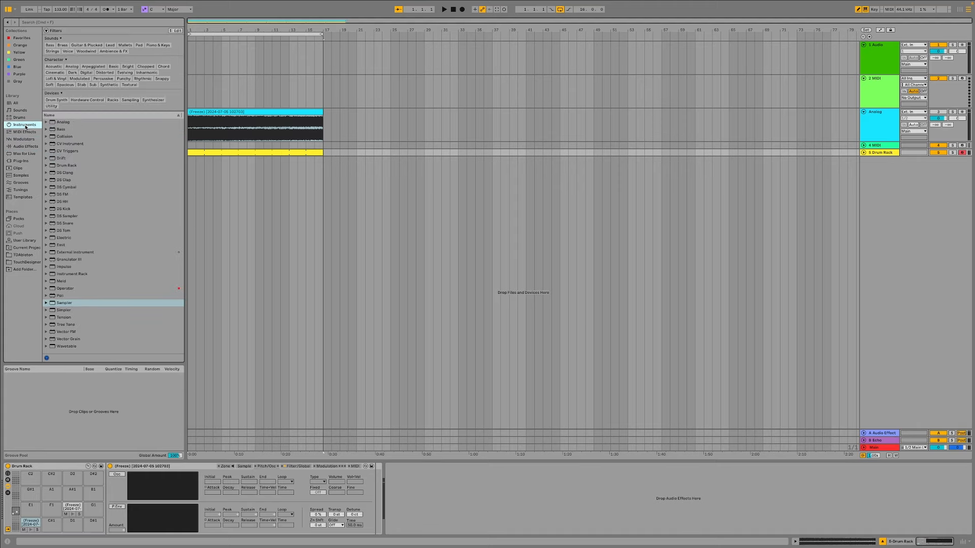
{"action": "left_click", "coordinate": [25, 131]}
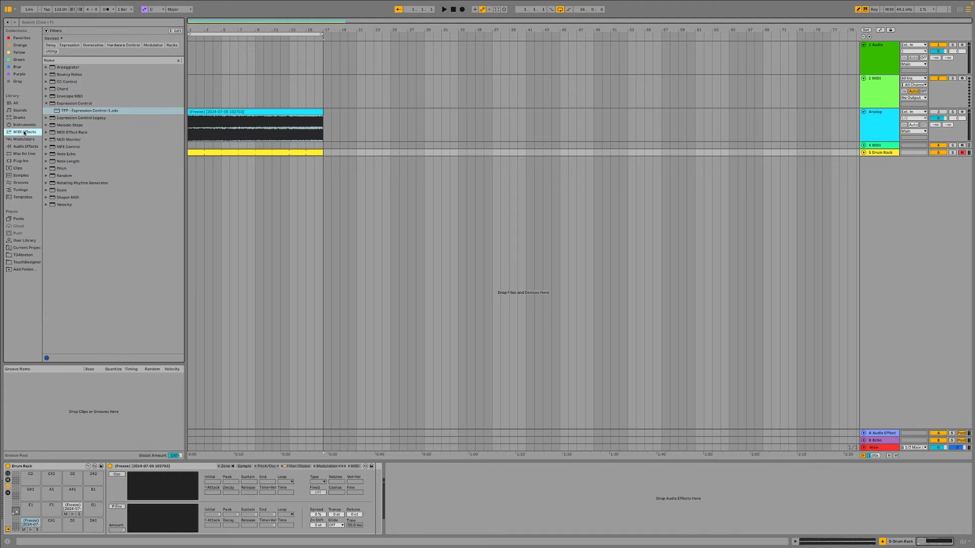
{"action": "left_click", "coordinate": [23, 127]}
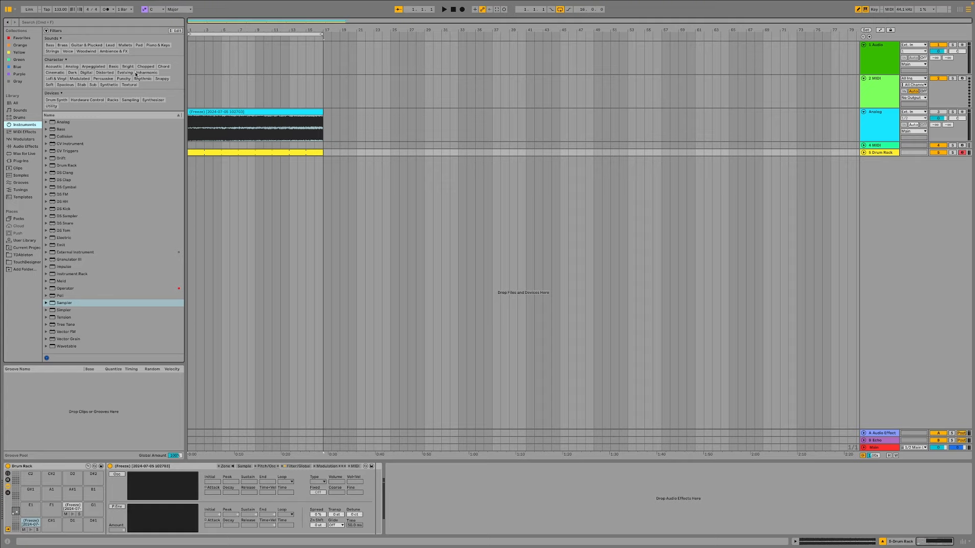
{"action": "left_click", "coordinate": [25, 147]}
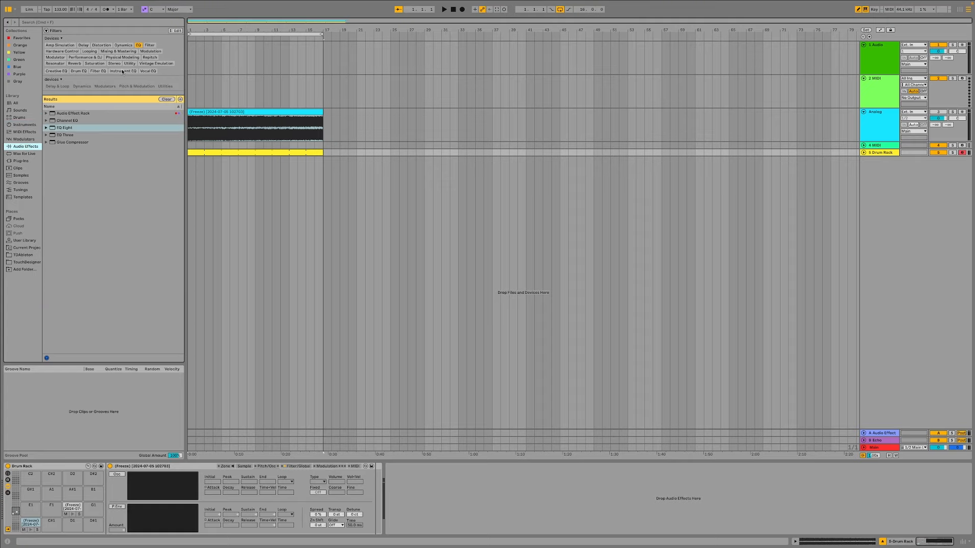
{"action": "double_click", "coordinate": [69, 128]}
{"action": "left_click", "coordinate": [432, 467]}
{"action": "key", "text": "0"}
{"action": "key", "text": "0"}
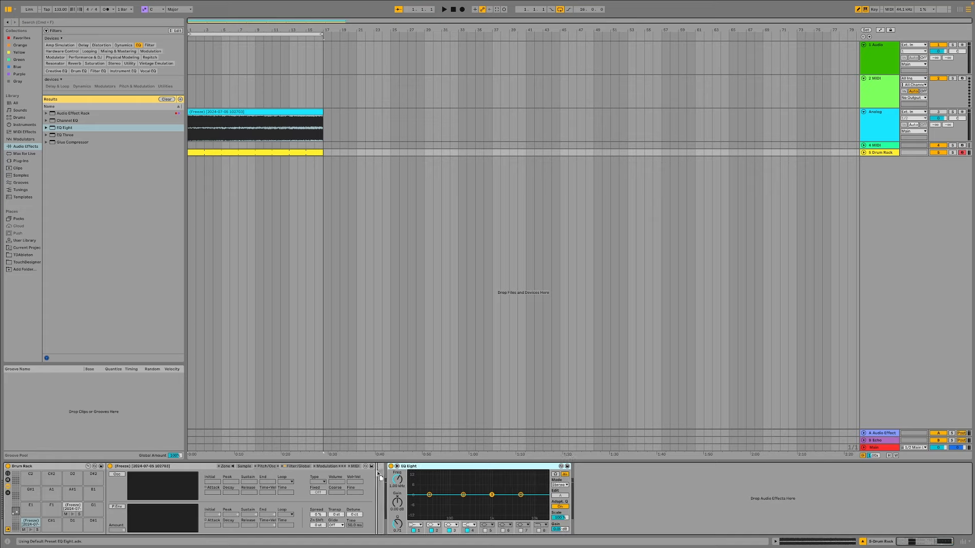
{"action": "left_click_drag", "start_coordinate": [426, 466], "coordinate": [378, 473]}
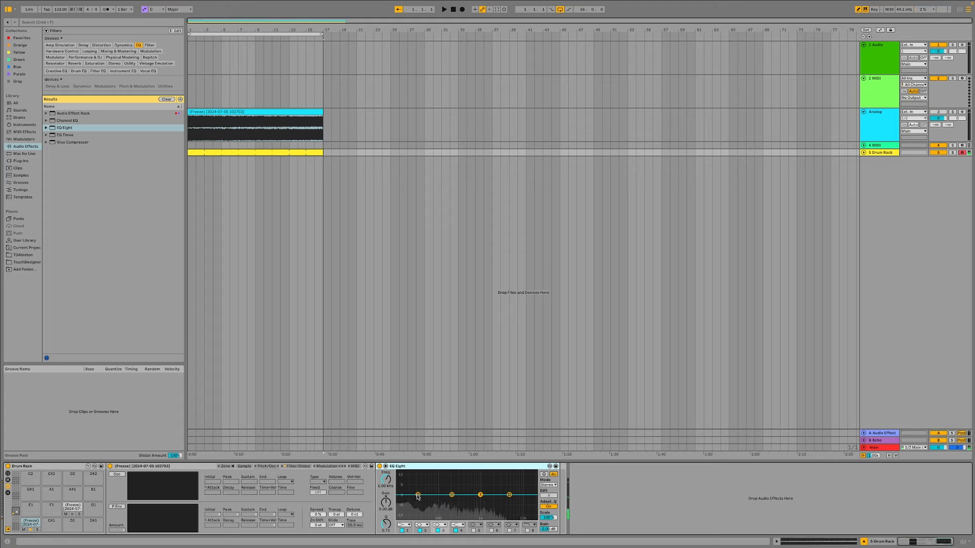
Change band 1 of the EQ Eight to a low-cut filter
{"action": "left_click", "coordinate": [418, 495]}
{"action": "left_click", "coordinate": [403, 525]}
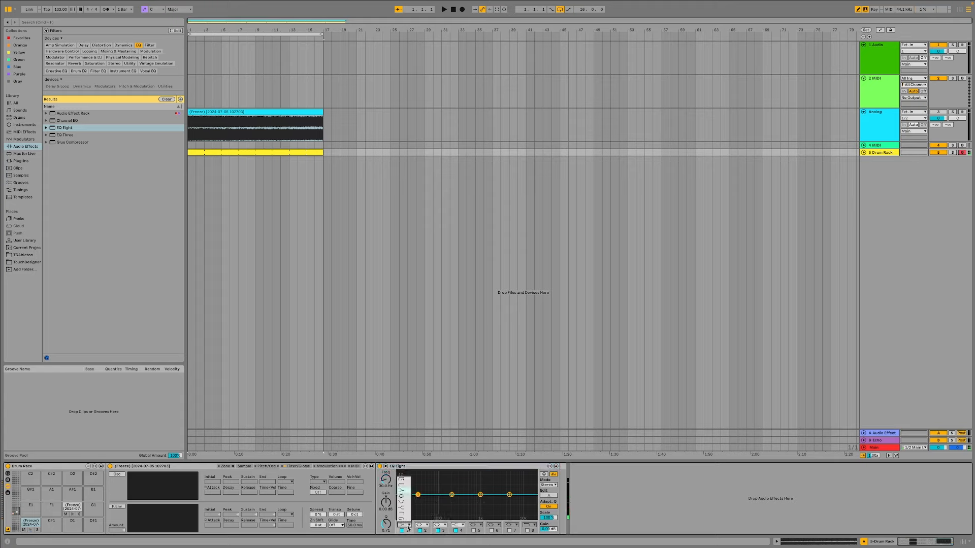
{"action": "left_click", "coordinate": [404, 481]}
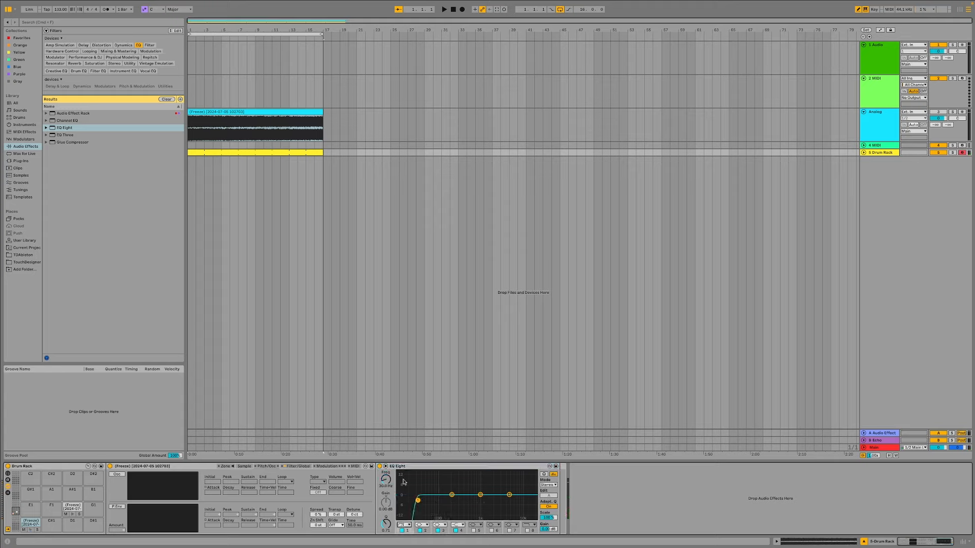
Create a broad low-end boost with EQ Eight's band 2 and reshape the mids with a dip around 700 Hz
{"action": "left_click_drag", "start_coordinate": [452, 495], "coordinate": [427, 494]}
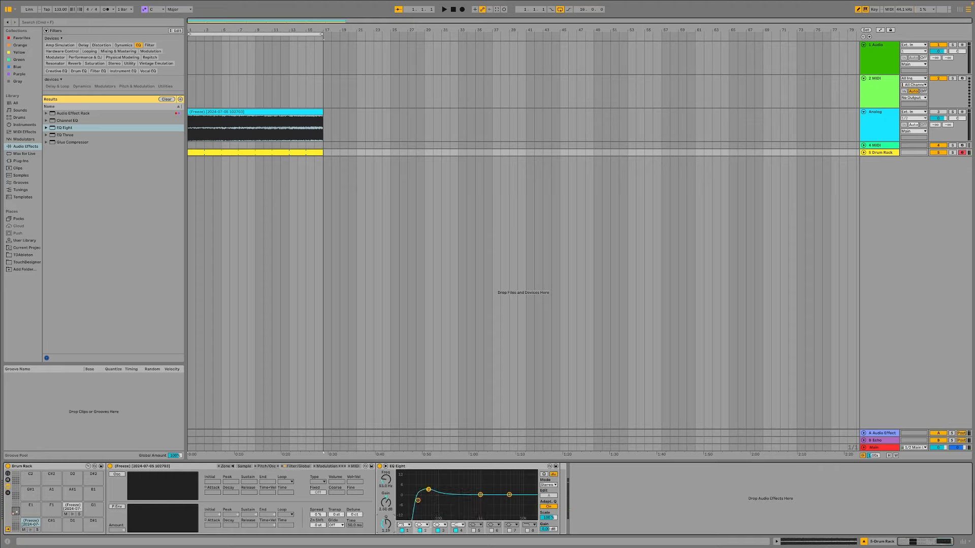
{"action": "left_click_drag", "start_coordinate": [429, 487], "coordinate": [429, 481]}
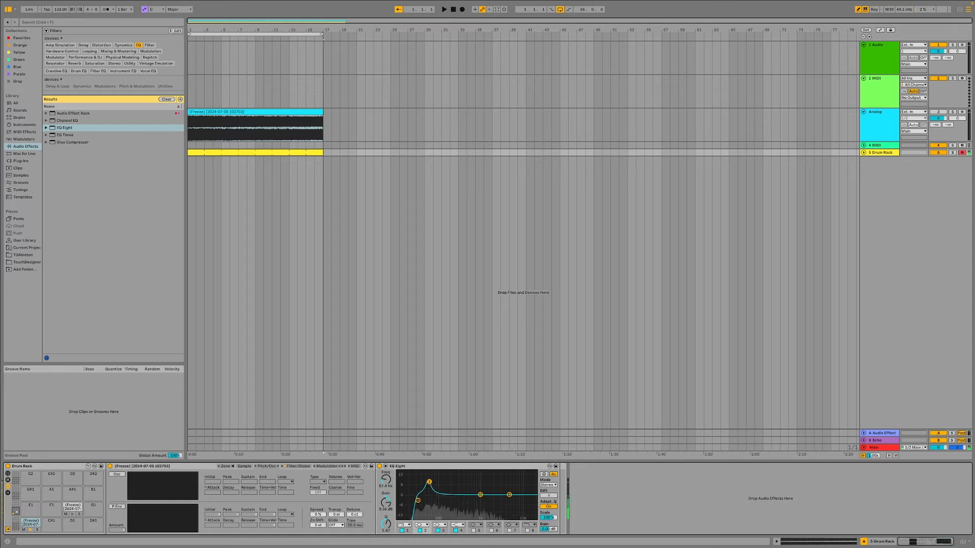
{"action": "left_click_drag", "start_coordinate": [383, 526], "coordinate": [383, 540]}
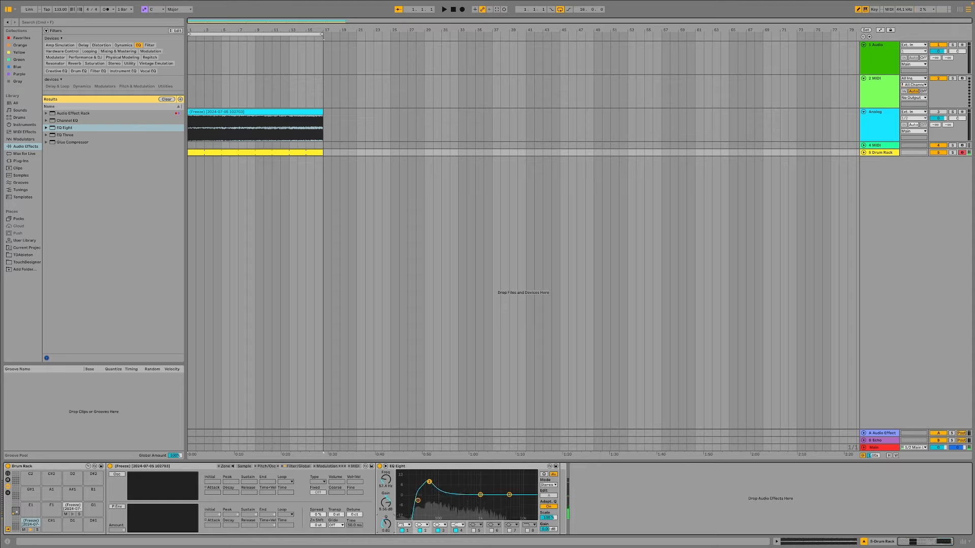
{"action": "left_click_drag", "start_coordinate": [429, 482], "coordinate": [434, 472]}
{"action": "left_click_drag", "start_coordinate": [479, 496], "coordinate": [490, 488]}
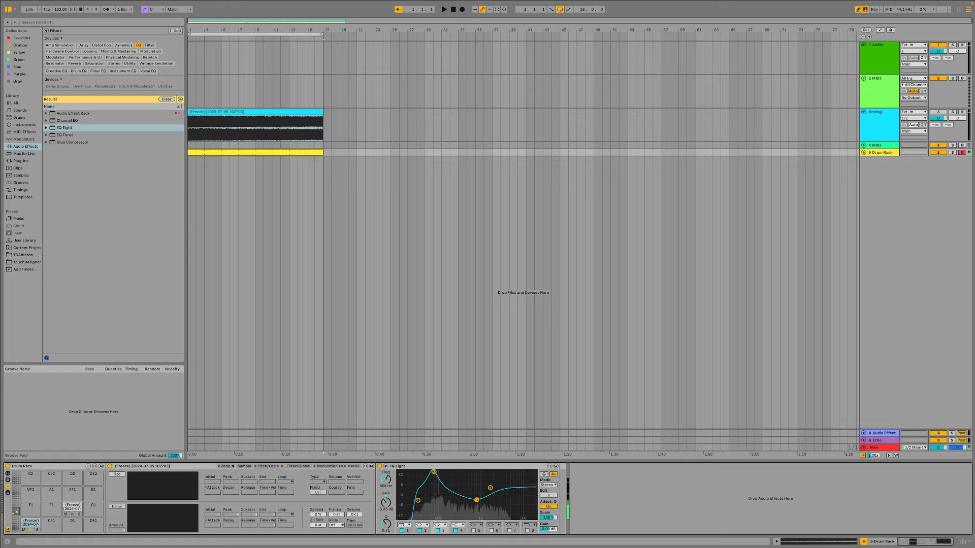
Enable the C1 Sampler's pitch envelope with an amount of 48 st, shape its decay, and adjust the Sampler volume
{"action": "left_click", "coordinate": [116, 507]}
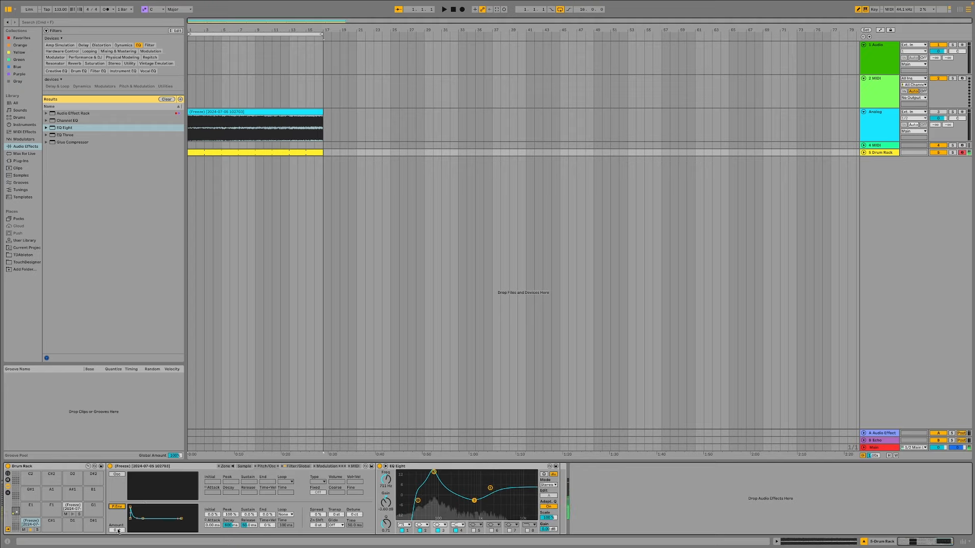
{"action": "left_click_drag", "start_coordinate": [117, 531], "coordinate": [149, 521]}
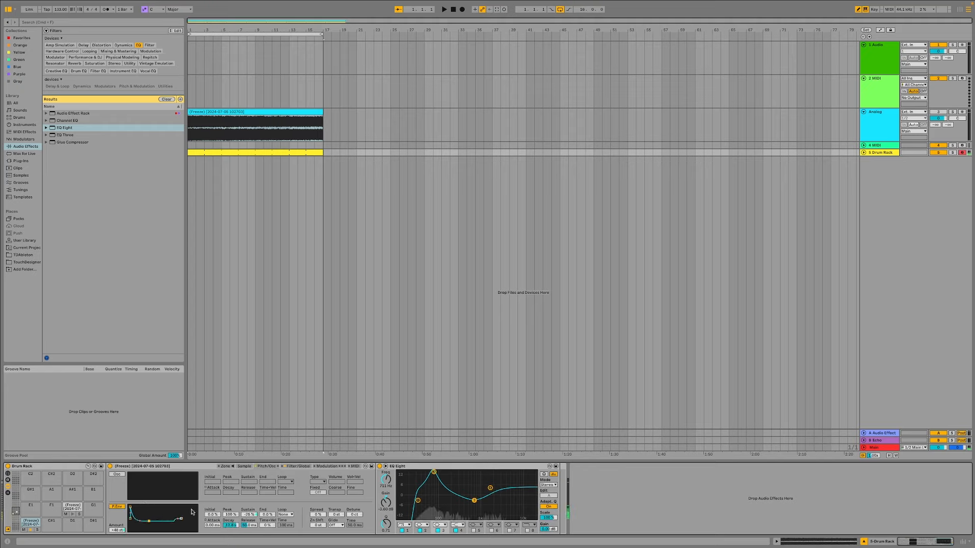
{"action": "left_click", "coordinate": [299, 466]}
{"action": "left_click_drag", "start_coordinate": [286, 481], "coordinate": [285, 507]}
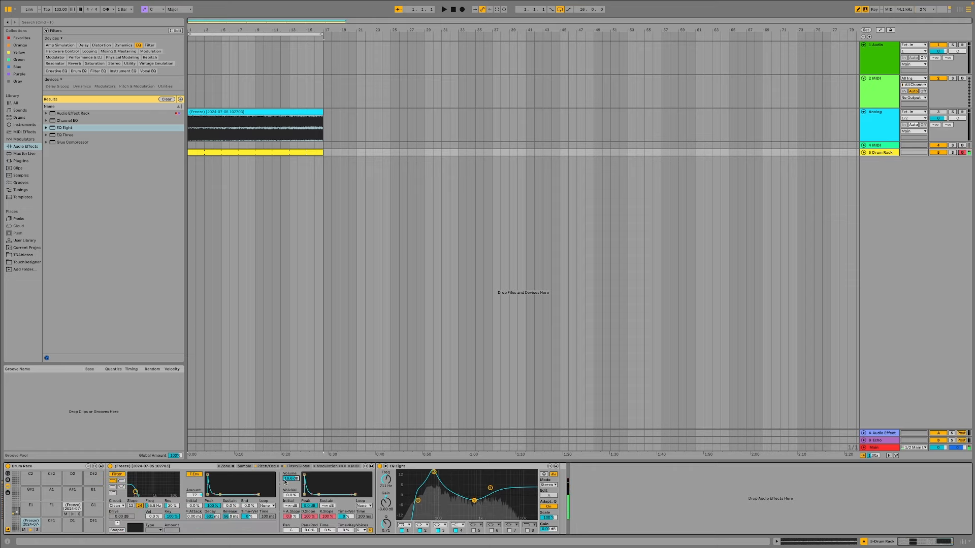
Reshape the start of the pitch envelope, setting its initial level to 49 % and its peak to 93 %
{"action": "left_click", "coordinate": [266, 466]}
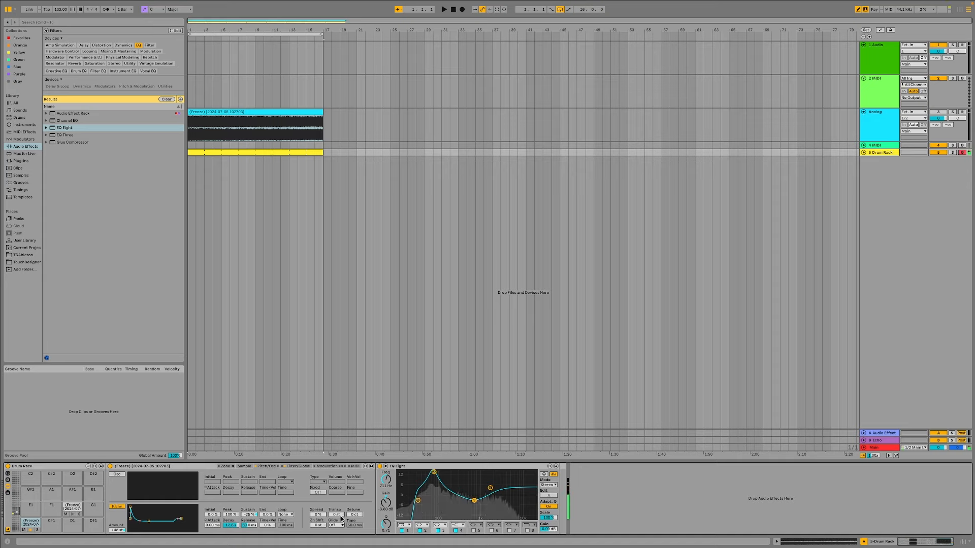
{"action": "left_click", "coordinate": [206, 520]}
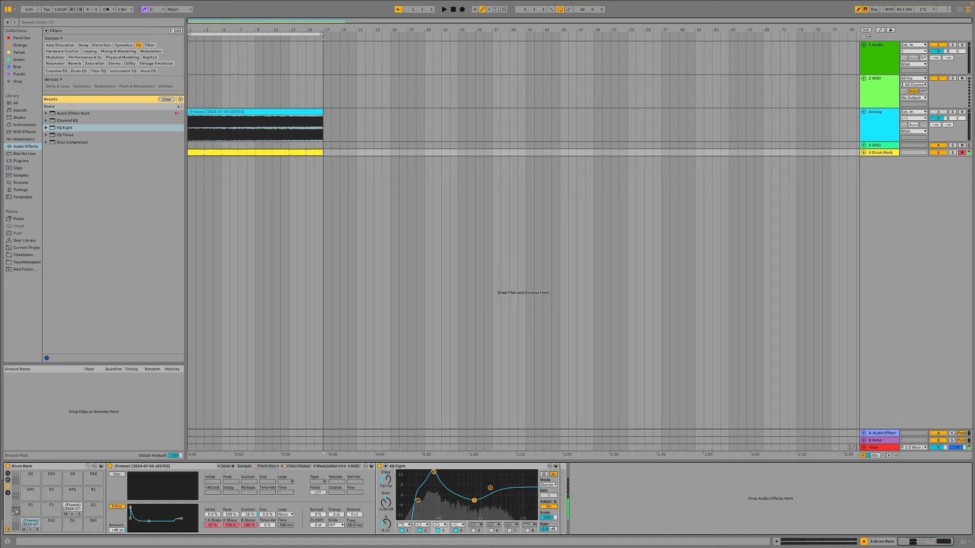
{"action": "mouse_move", "coordinate": [131, 507]}
{"action": "left_mouse_down"}
{"action": "mouse_move", "coordinate": [131, 525]}
{"action": "mouse_move", "coordinate": [130, 512]}
{"action": "left_mouse_up"}
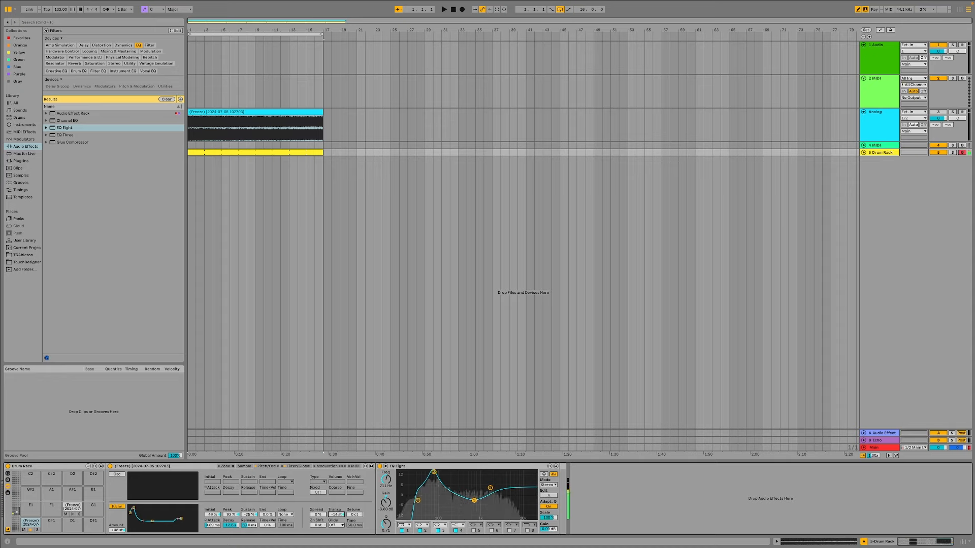
Reduce EQ Eight's low-end boost slightly and set the Sampler's transposition to -21 st
{"action": "left_click_drag", "start_coordinate": [434, 472], "coordinate": [432, 475]}
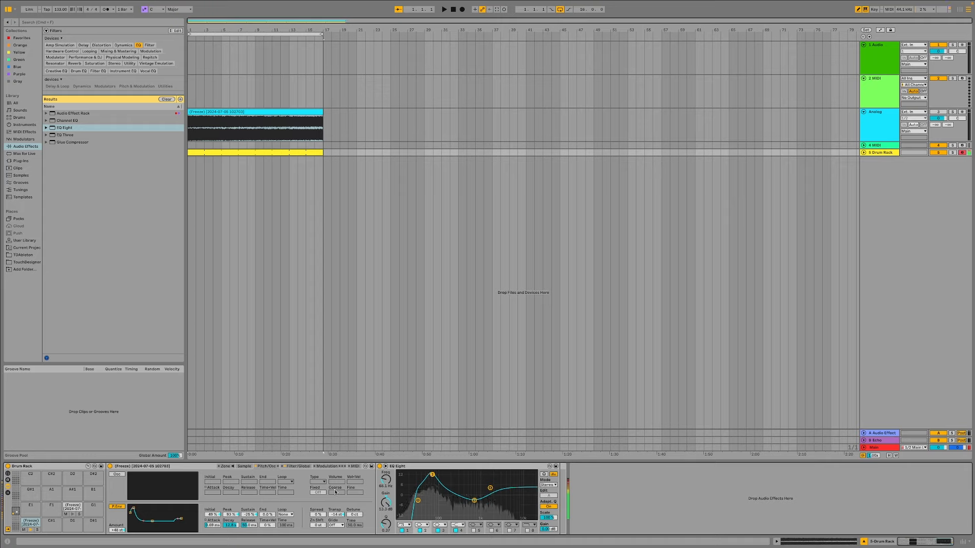
{"action": "left_click_drag", "start_coordinate": [338, 518], "coordinate": [338, 522]}
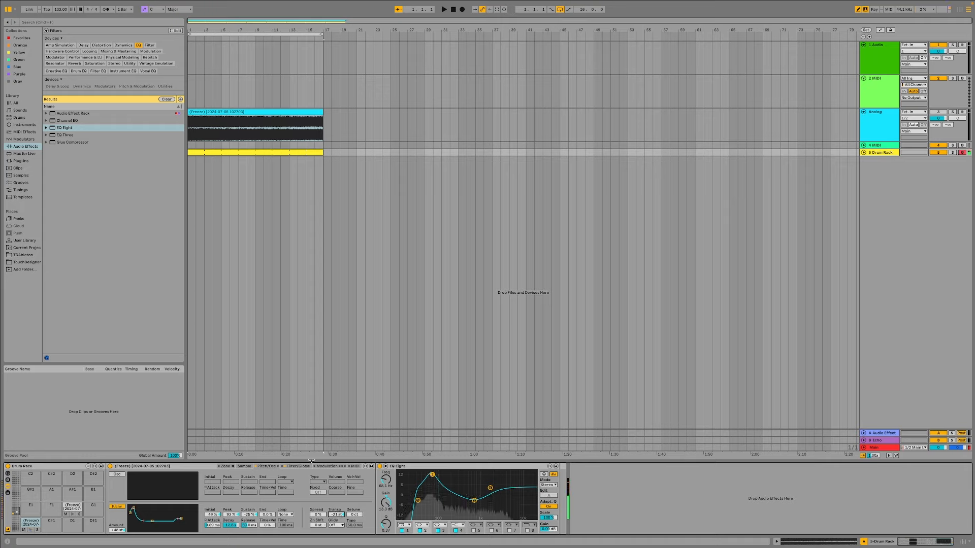
Set the C1 Sampler's transposition to -48 st and, in EQ Eight, reduce the low boost and move the mid dip to about 320 Hz
{"action": "double_click", "coordinate": [335, 516]}
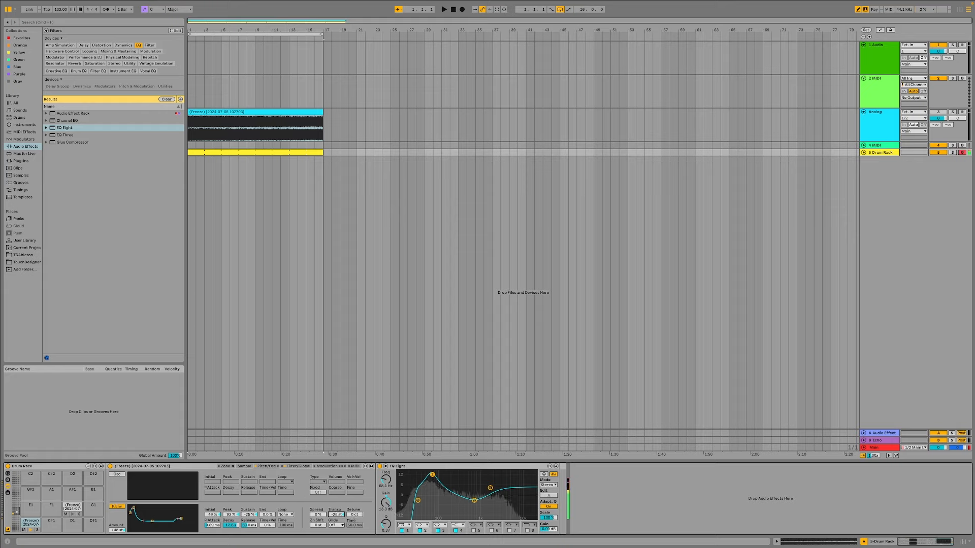
{"action": "left_click_drag", "start_coordinate": [335, 514], "coordinate": [336, 518]}
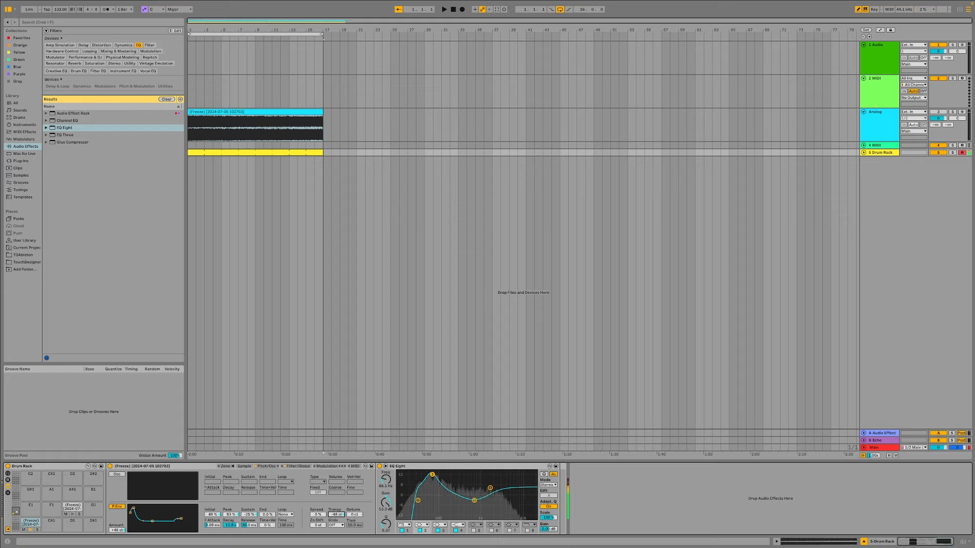
{"action": "left_click_drag", "start_coordinate": [433, 476], "coordinate": [459, 504]}
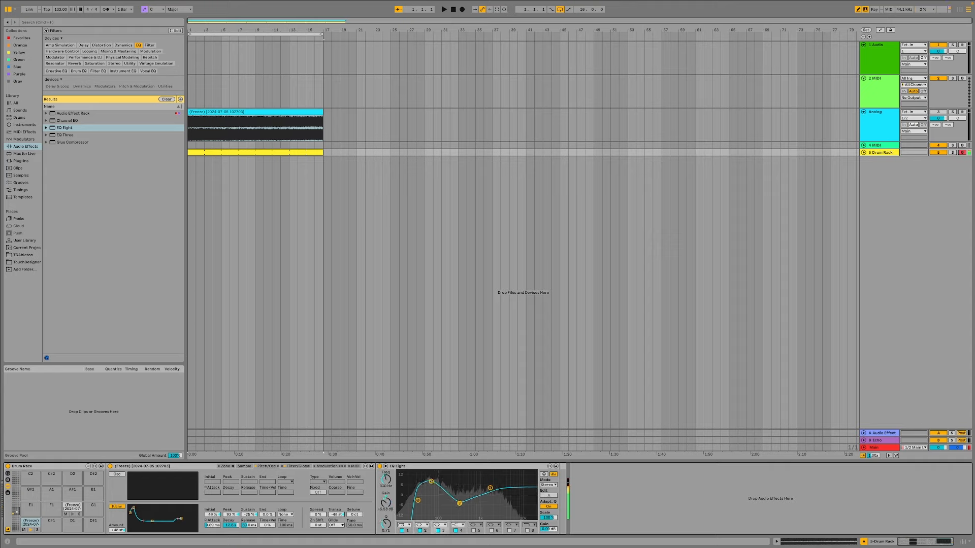
{"action": "left_click", "coordinate": [431, 481]}
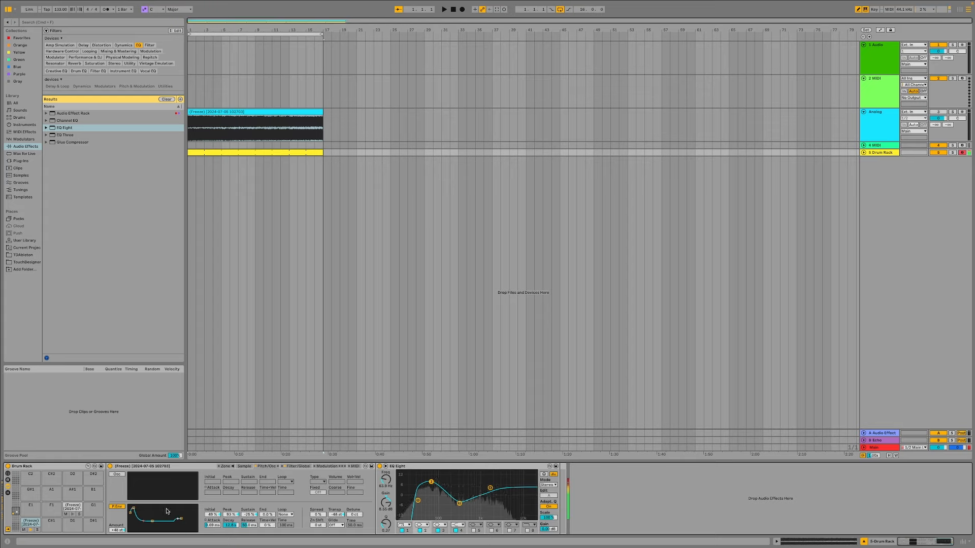
Lengthen the pitch envelope's decay, drop its sustain and end levels to -93 %, and lower EQ Eight's low-end boost further
{"action": "left_click_drag", "start_coordinate": [153, 521], "coordinate": [181, 529]}
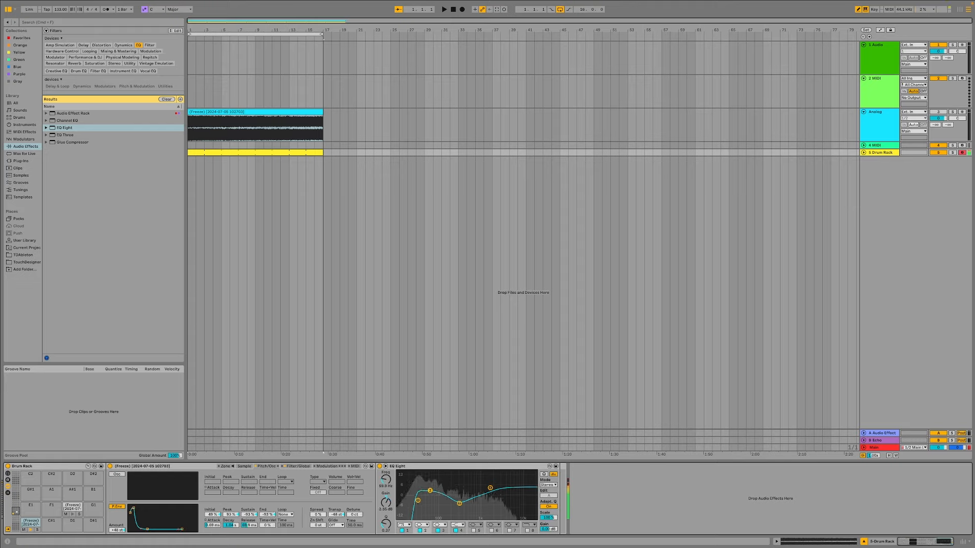
{"action": "left_click_drag", "start_coordinate": [430, 490], "coordinate": [429, 493]}
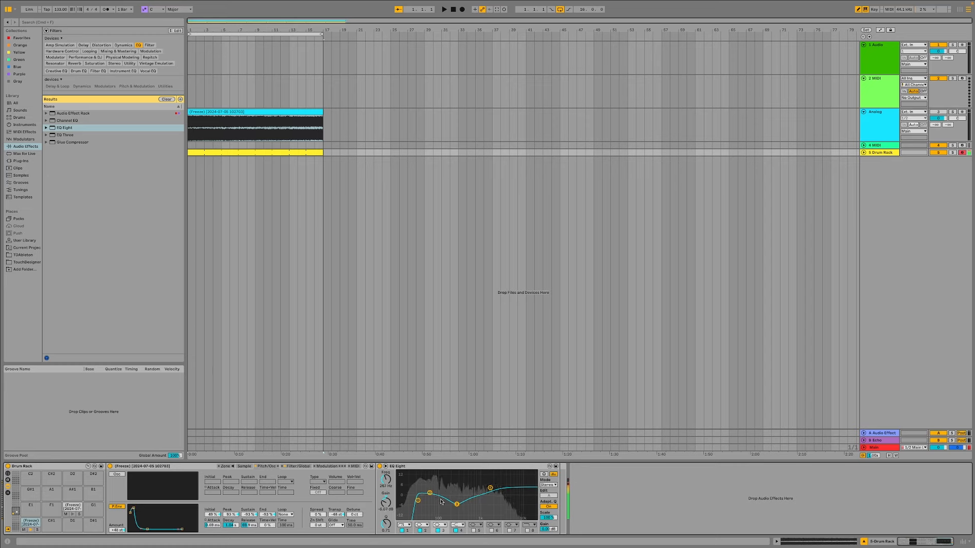
Set the Sampler's filter cutoff to about 50 Hz with a filter envelope amount of 52
{"action": "left_click", "coordinate": [327, 466]}
{"action": "left_click", "coordinate": [298, 466]}
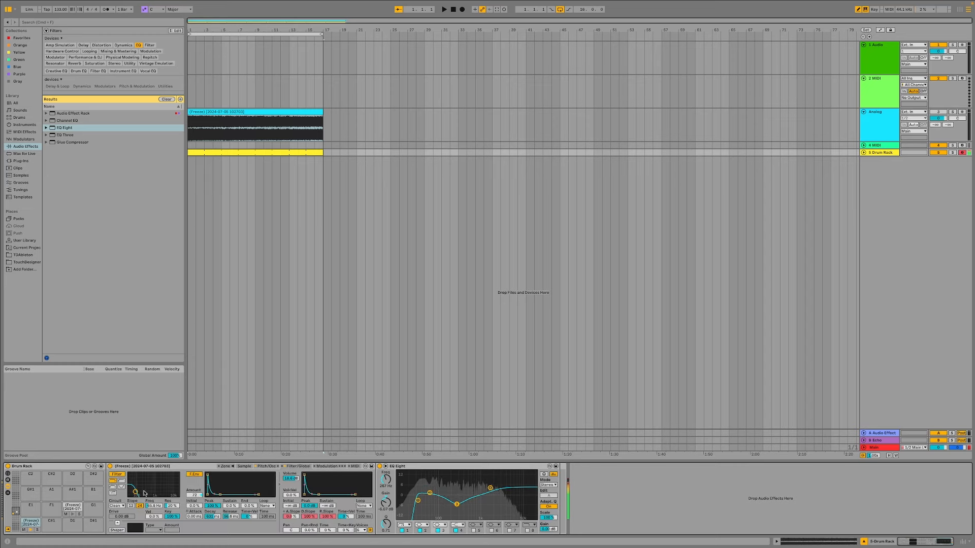
{"action": "left_click_drag", "start_coordinate": [144, 493], "coordinate": [140, 494]}
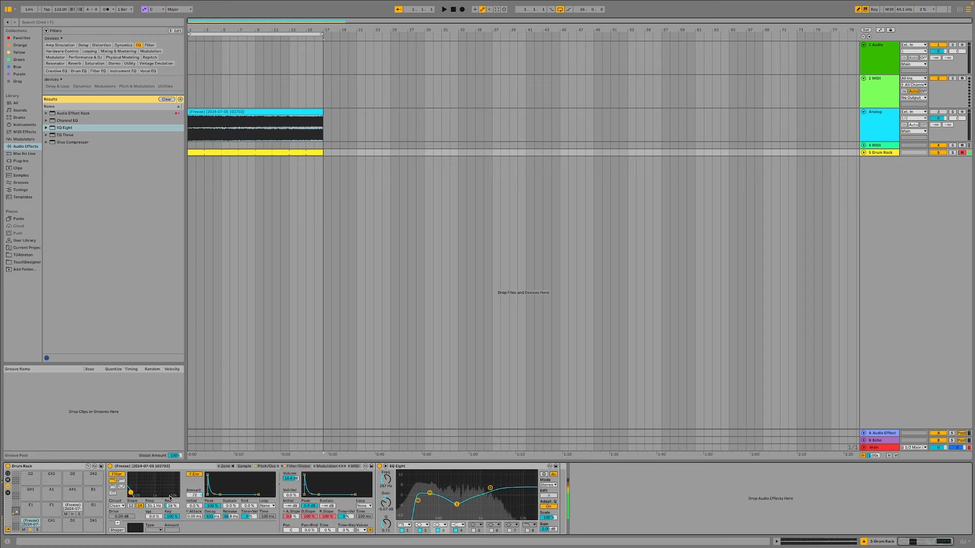
{"action": "left_click", "coordinate": [192, 496]}
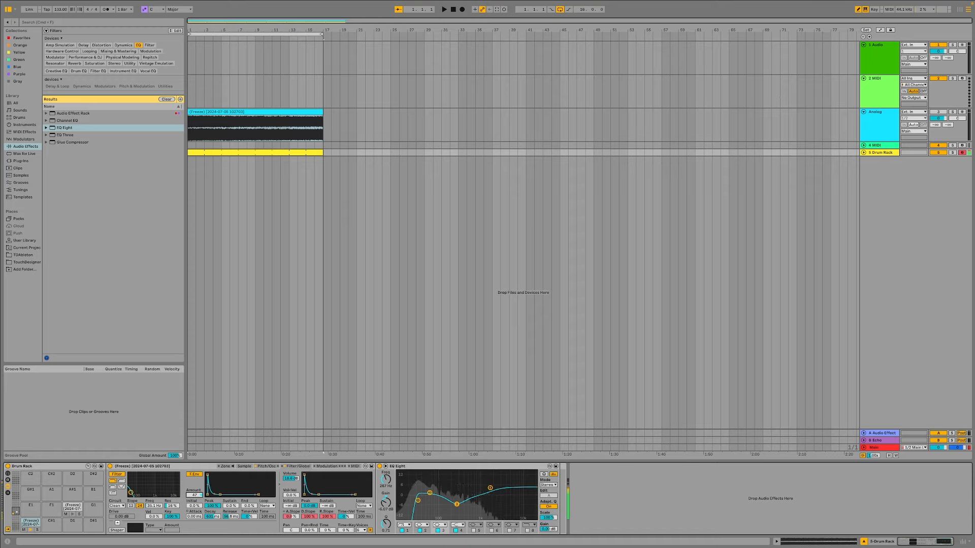
{"action": "left_click_drag", "start_coordinate": [192, 495], "coordinate": [192, 498]}
{"action": "left_click_drag", "start_coordinate": [130, 494], "coordinate": [133, 492]}
Lengthen the Sampler's volume envelope and change its number of voices
{"action": "left_click_drag", "start_coordinate": [355, 496], "coordinate": [357, 496]}
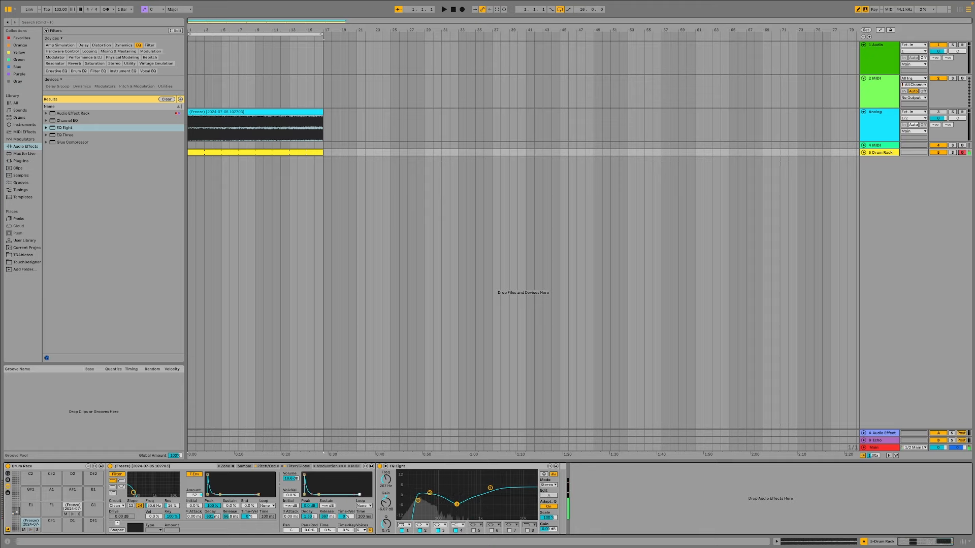
{"action": "left_click", "coordinate": [361, 530]}
{"action": "left_click", "coordinate": [358, 450]}
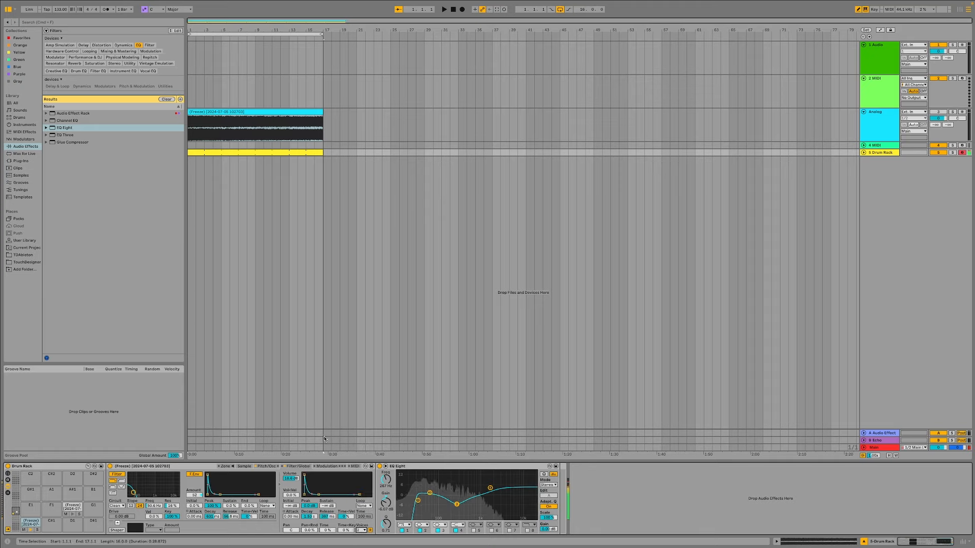
Open the Drum Rack clip and add C1 kick notes at 1.1.1 and 1.2.3 while auditioning the pattern
{"action": "double_click", "coordinate": [209, 153]}
{"action": "key", "text": "space"}
{"action": "key", "text": "space"}
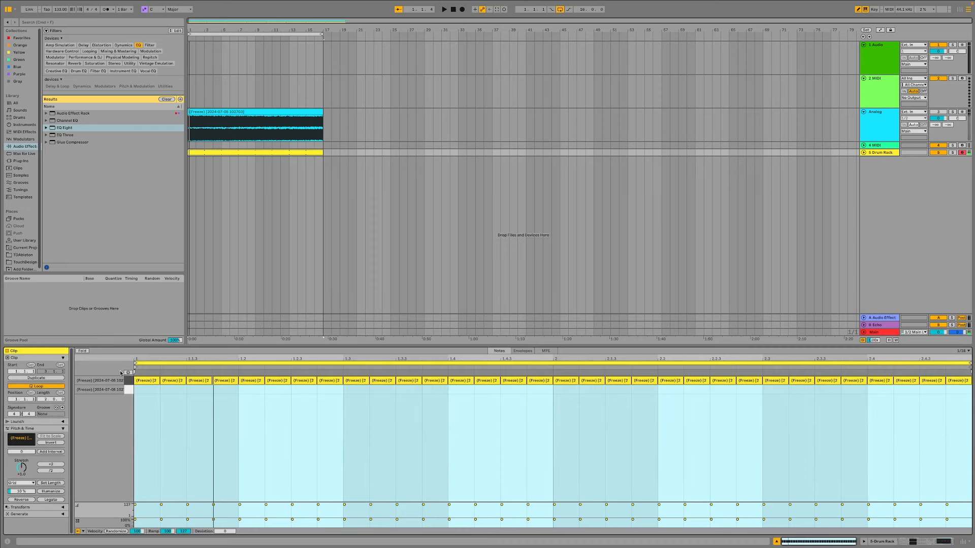
{"action": "left_click", "coordinate": [145, 389]}
{"action": "key", "text": "space"}
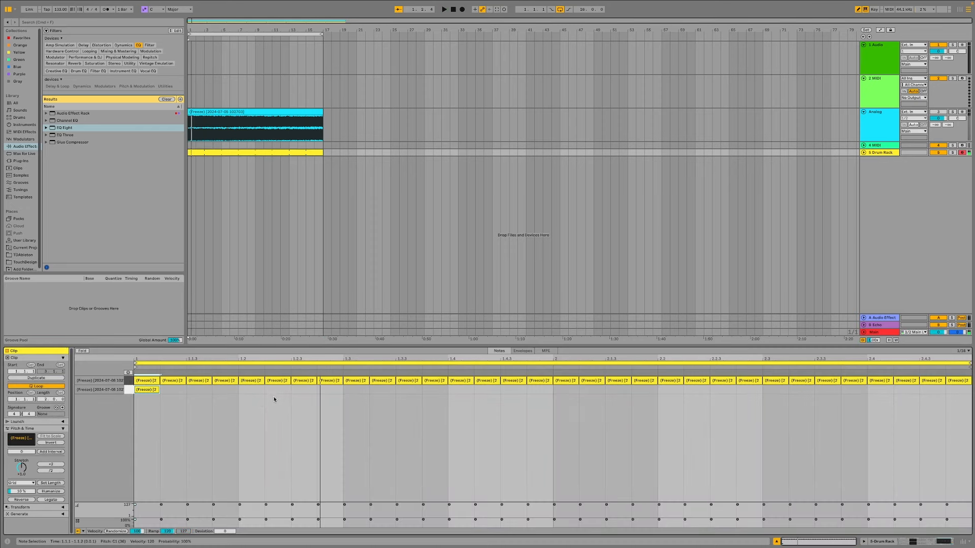
{"action": "left_click", "coordinate": [302, 390]}
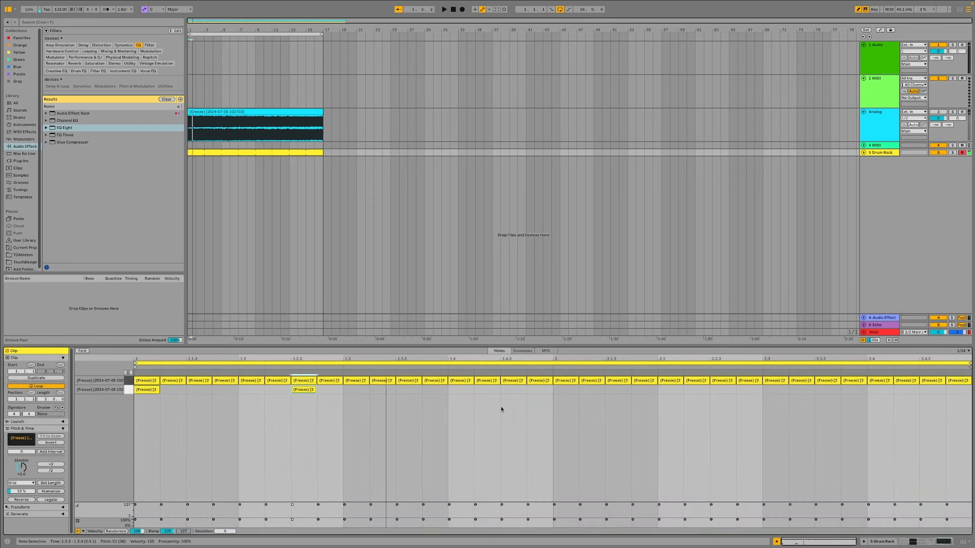
Lengthen the kick's volume envelope, raise the filter envelope's sustain and lengthen its decay, auditioning the pattern between changes
{"action": "left_click", "coordinate": [944, 543]}
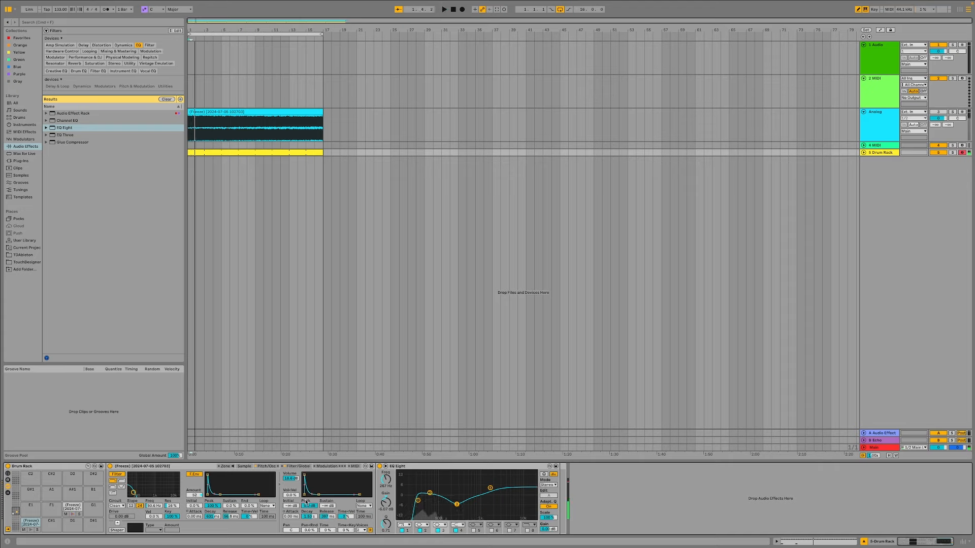
{"action": "left_click_drag", "start_coordinate": [357, 496], "coordinate": [362, 495]}
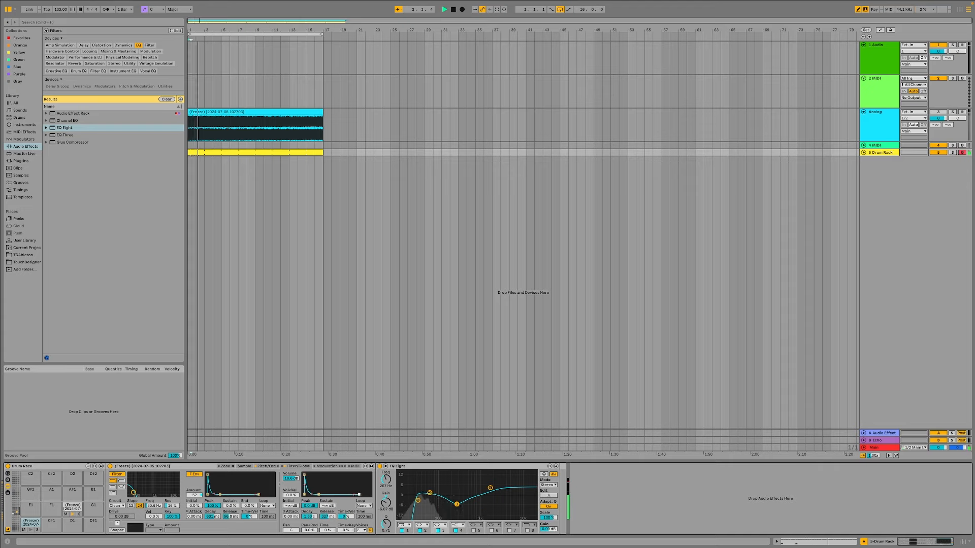
{"action": "key", "text": "space"}
{"action": "key", "text": "space"}
{"action": "left_click_drag", "start_coordinate": [220, 494], "coordinate": [262, 496]}
{"action": "key", "text": "space"}
{"action": "key", "text": "space"}
{"action": "key", "text": "space"}
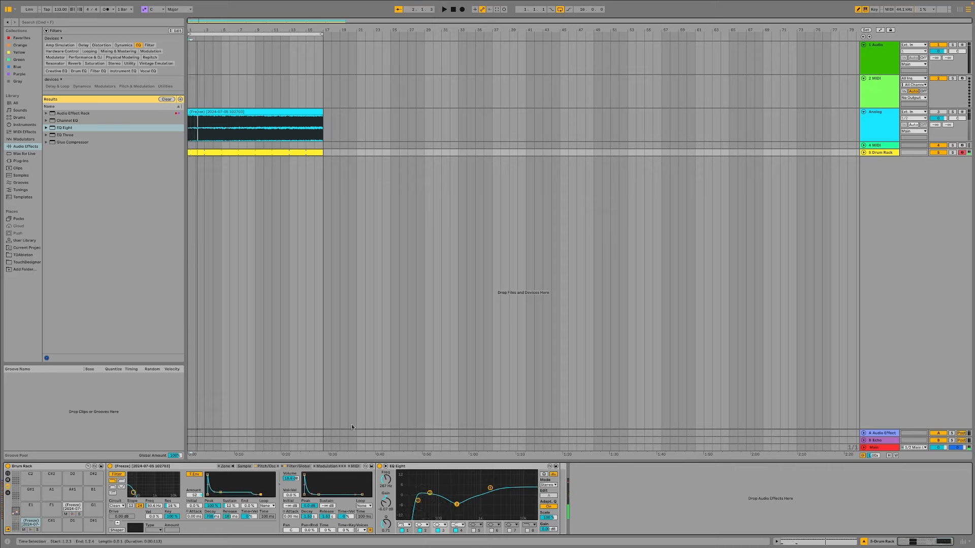
{"action": "key", "text": "space"}
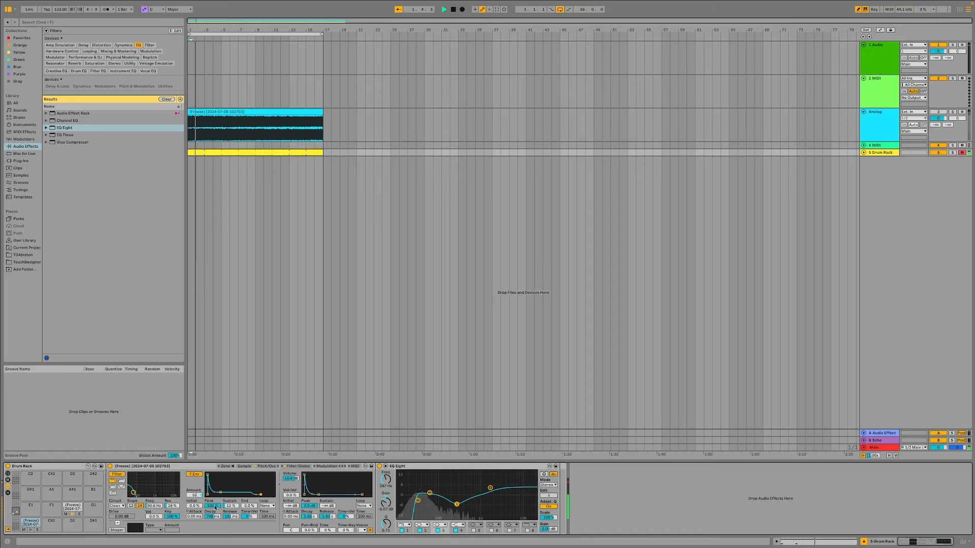
{"action": "left_click_drag", "start_coordinate": [362, 495], "coordinate": [361, 494]}
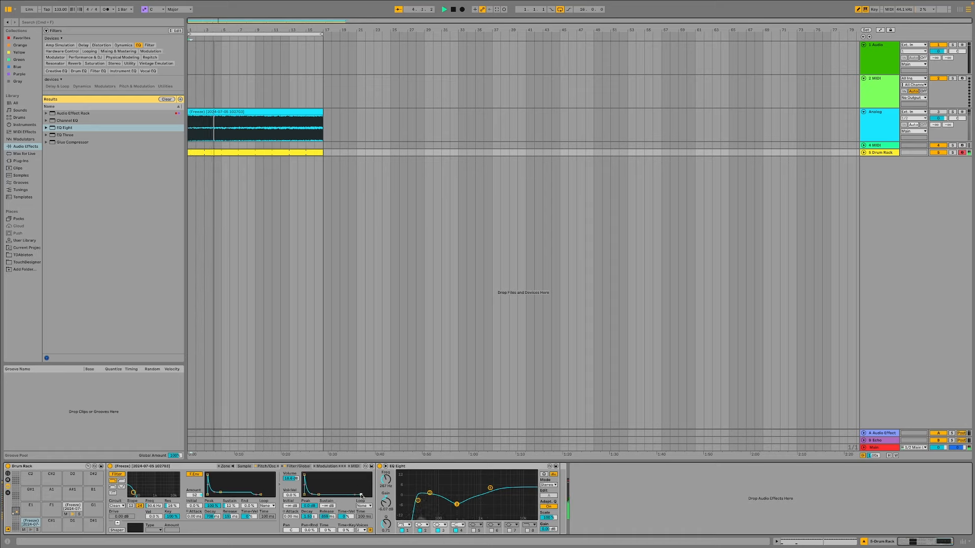
{"action": "key", "text": "space"}
Reopen the Drum Rack clip and add C1 kick notes at 1.3.3 and 2.1.1
{"action": "double_click", "coordinate": [212, 154]}
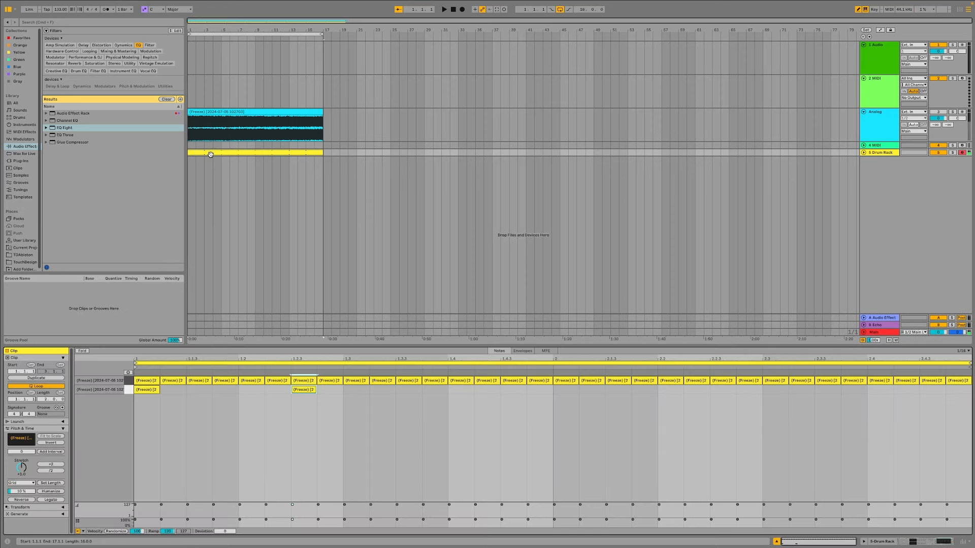
{"action": "key", "text": "space"}
{"action": "key", "text": "space"}
{"action": "left_click", "coordinate": [419, 387]}
{"action": "key", "text": "space"}
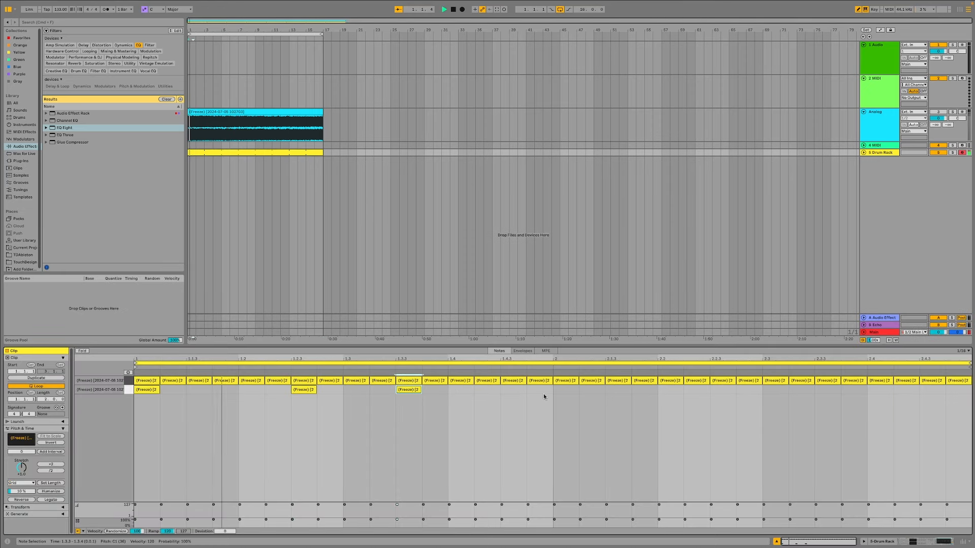
{"action": "left_click", "coordinate": [565, 389]}
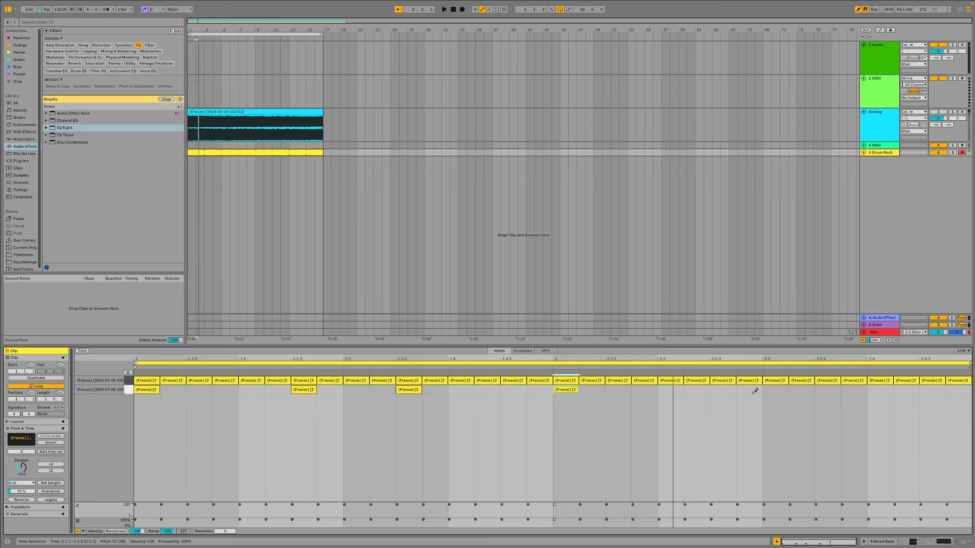
Add a C1 kick note at 2.3.1 and try ones at 2.2.2 and 2.2.3, removing those two again
{"action": "left_click", "coordinate": [722, 389]}
{"action": "left_click", "coordinate": [719, 389]}
{"action": "left_click", "coordinate": [702, 388]}
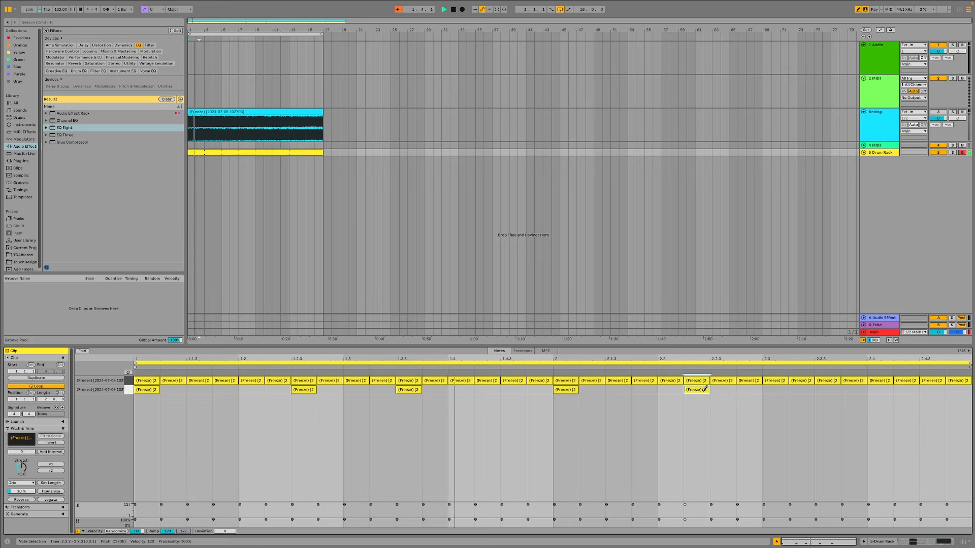
{"action": "left_click", "coordinate": [765, 391]}
{"action": "key", "text": "space"}
{"action": "left_click", "coordinate": [718, 389]}
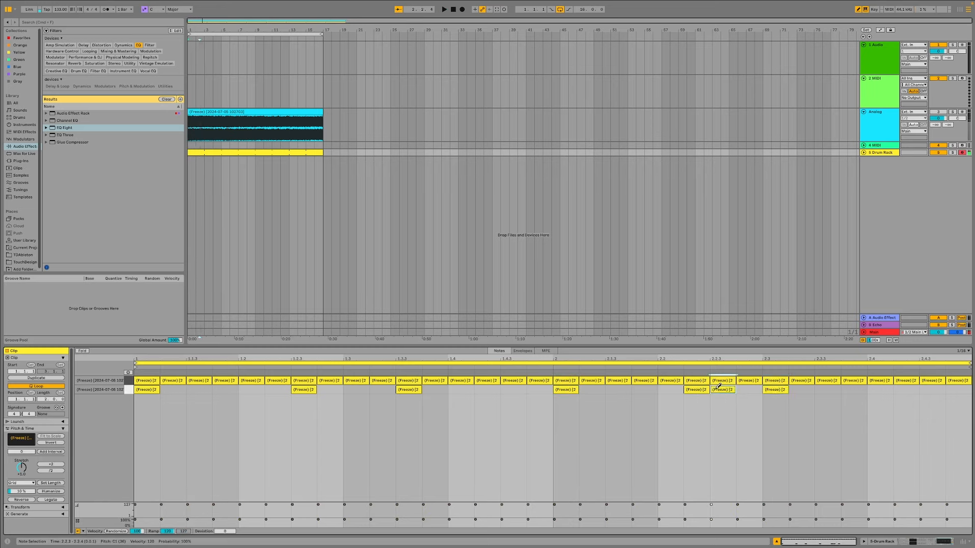
{"action": "left_click", "coordinate": [702, 390]}
{"action": "left_click", "coordinate": [717, 389]}
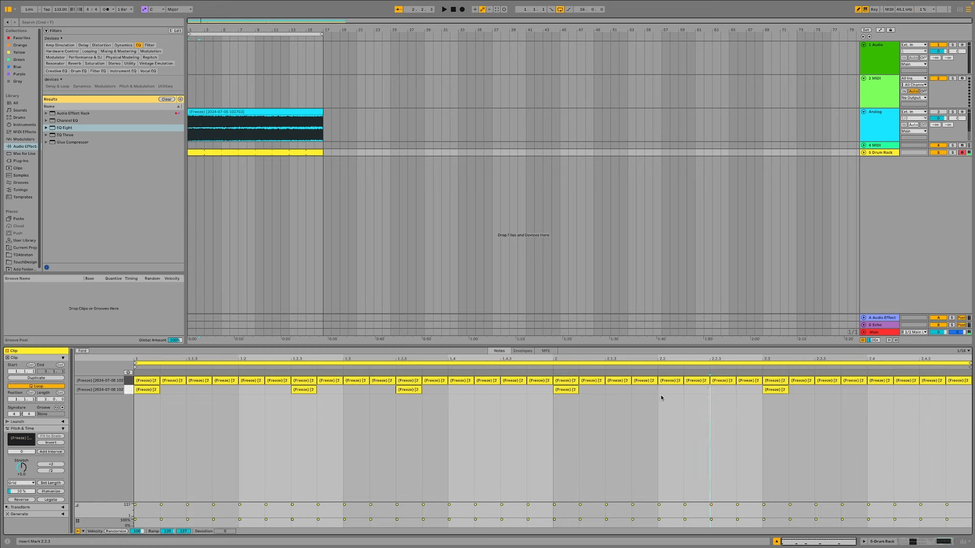
Move the C1 kick note from 2.3.1 to 2.1.3, add another at 2.3.1, and play the pattern
{"action": "left_click", "coordinate": [777, 390]}
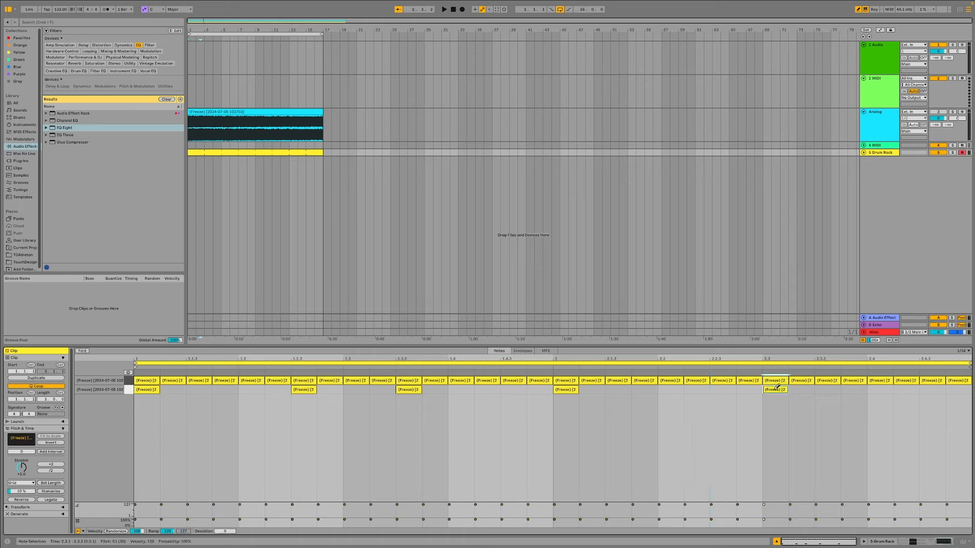
{"action": "key", "text": "Left"}
{"action": "key", "text": "Left"}
{"action": "key", "text": "Left"}
{"action": "key", "text": "Left"}
{"action": "key", "text": "Left"}
{"action": "key", "text": "Left"}
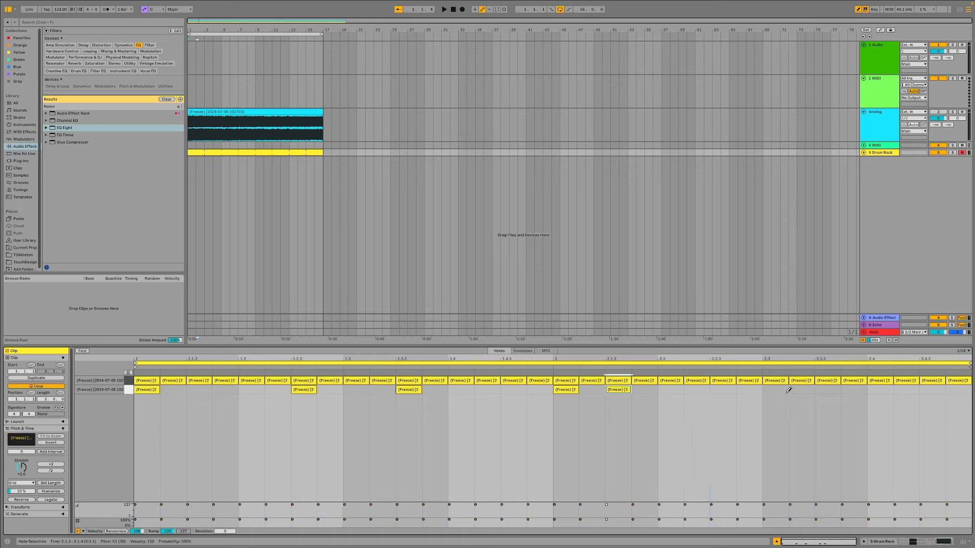
{"action": "left_click", "coordinate": [787, 391]}
{"action": "key", "text": "space"}
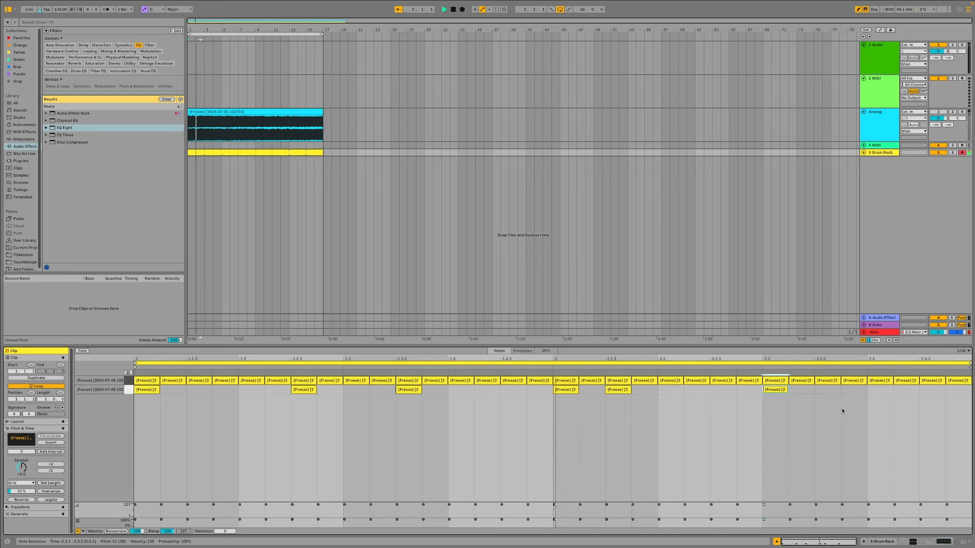
Delete the C1 kick notes at 2.1.3 and 2.3.1 and add notes at 2.2.1, 2.2.3 and 2.4.3
{"action": "left_click", "coordinate": [617, 390]}
{"action": "left_click", "coordinate": [682, 390]}
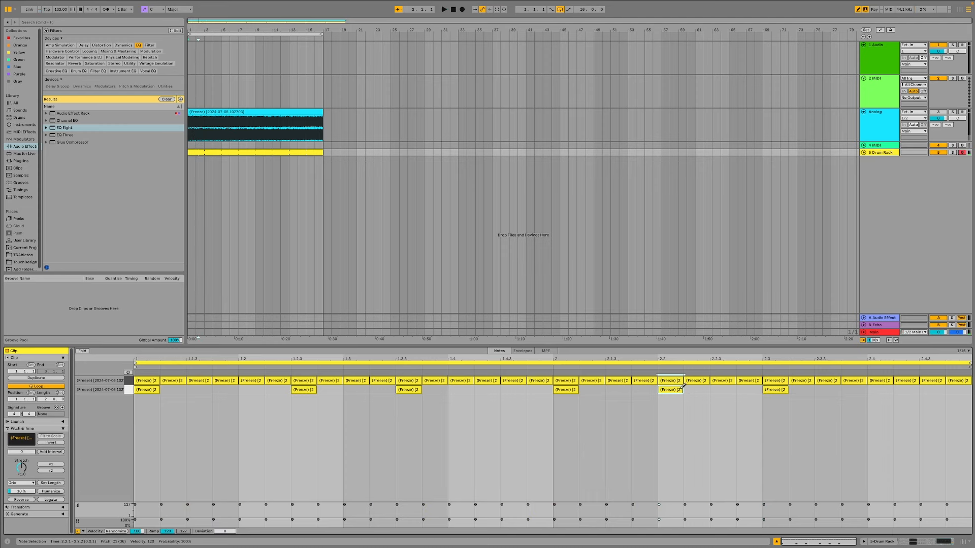
{"action": "left_click", "coordinate": [764, 390]}
{"action": "left_click", "coordinate": [724, 390]}
{"action": "left_click", "coordinate": [932, 390]}
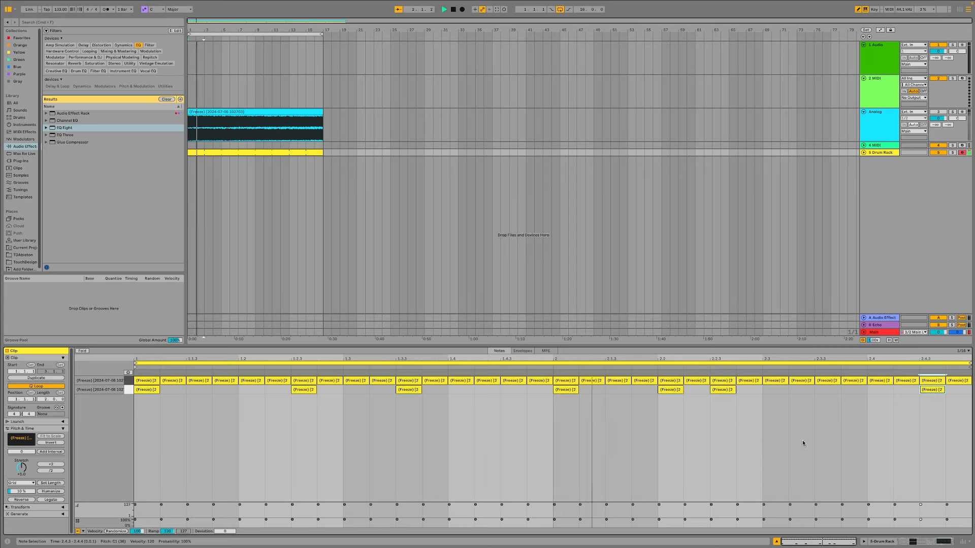
Remove the C1 kick note at 2.2.1, add one at 2.1.3, and replace the one at 2.4.3 with one at 2.4.1
{"action": "left_click", "coordinate": [681, 389]}
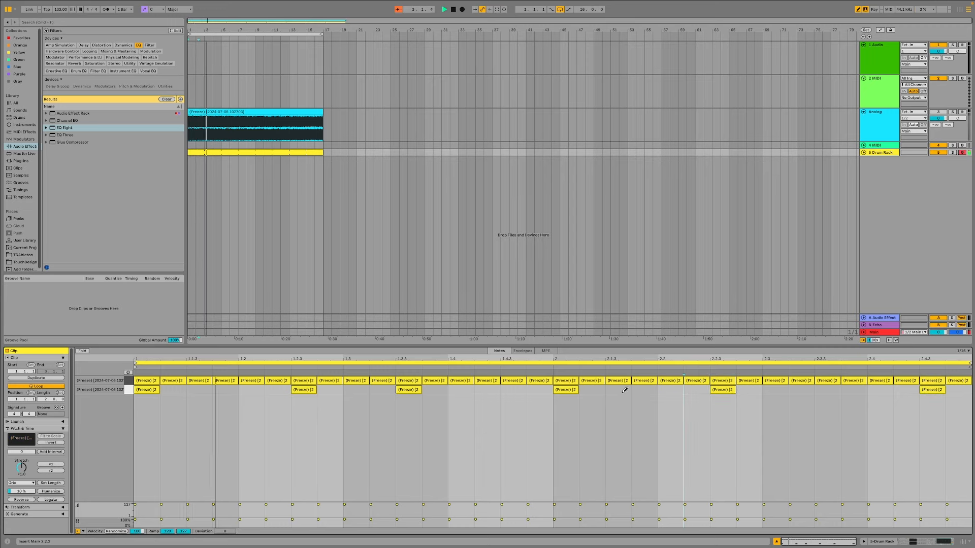
{"action": "left_click", "coordinate": [624, 389]}
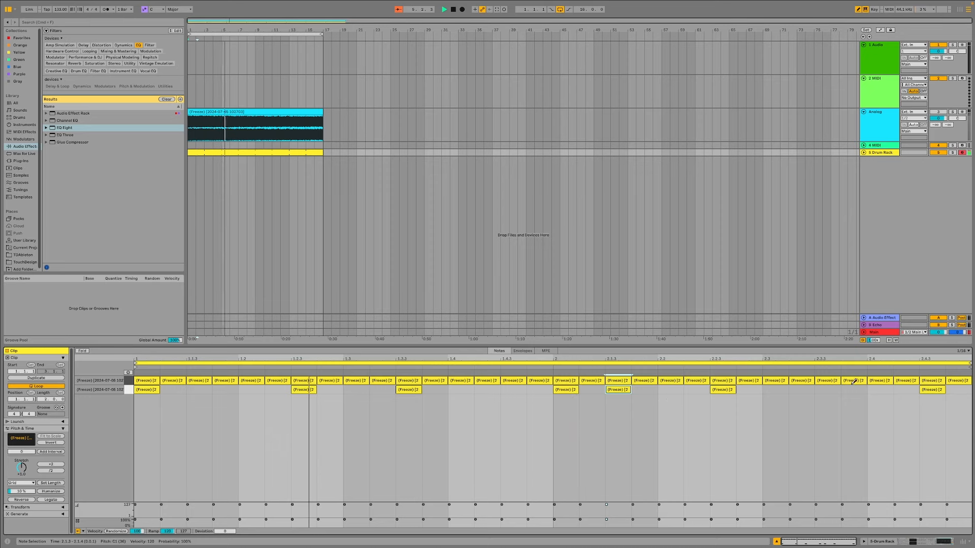
{"action": "left_click", "coordinate": [880, 389]}
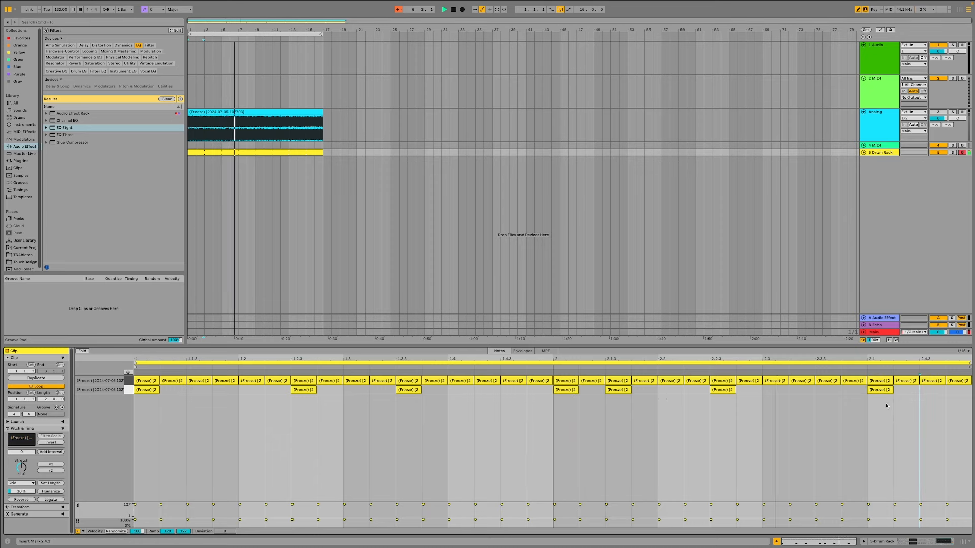
Duplicate the C1 kick pad onto the D1 pad of the Drum Rack
{"action": "left_click", "coordinate": [944, 542]}
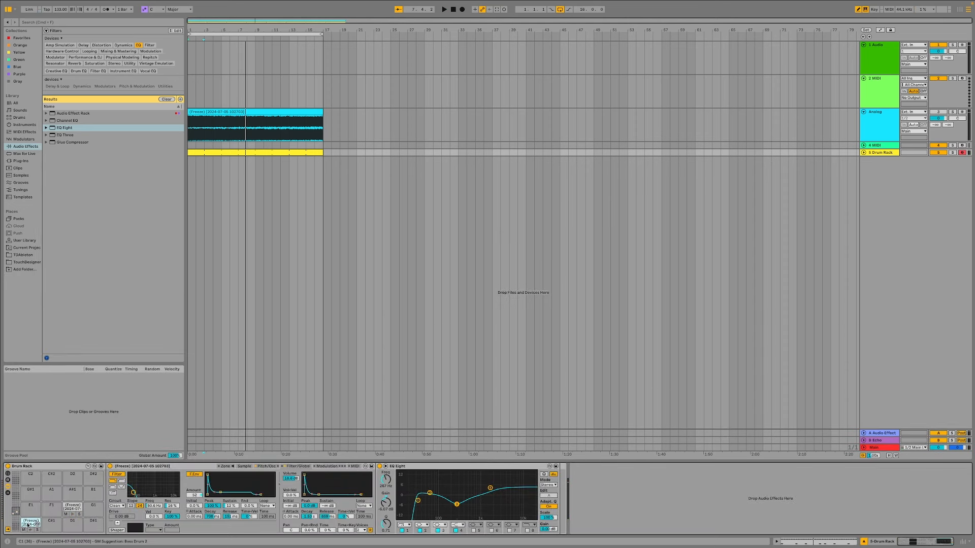
{"action": "left_click_drag", "start_coordinate": [28, 526], "coordinate": [73, 524]}
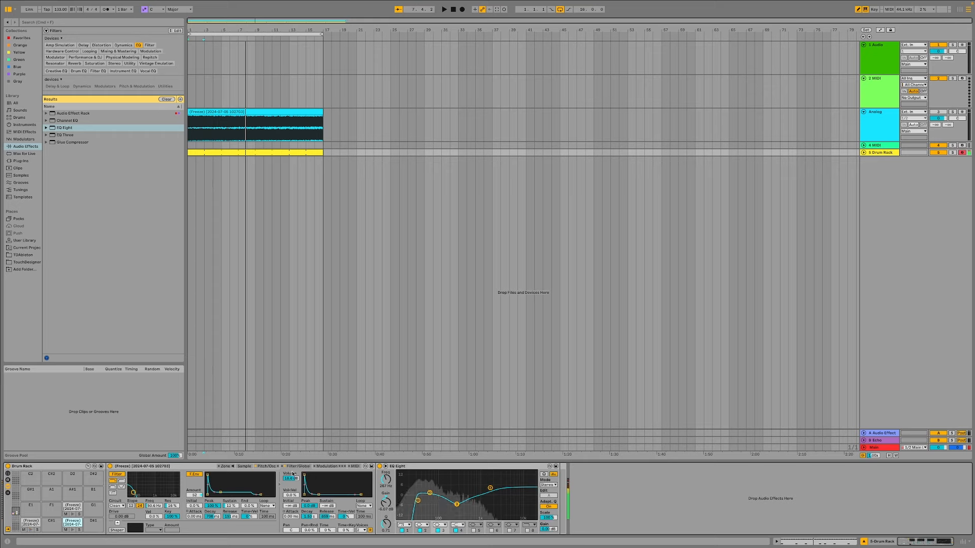
Raise the transposition of the D1 pad's Sampler and switch its filter to band-pass
{"action": "left_click", "coordinate": [266, 466]}
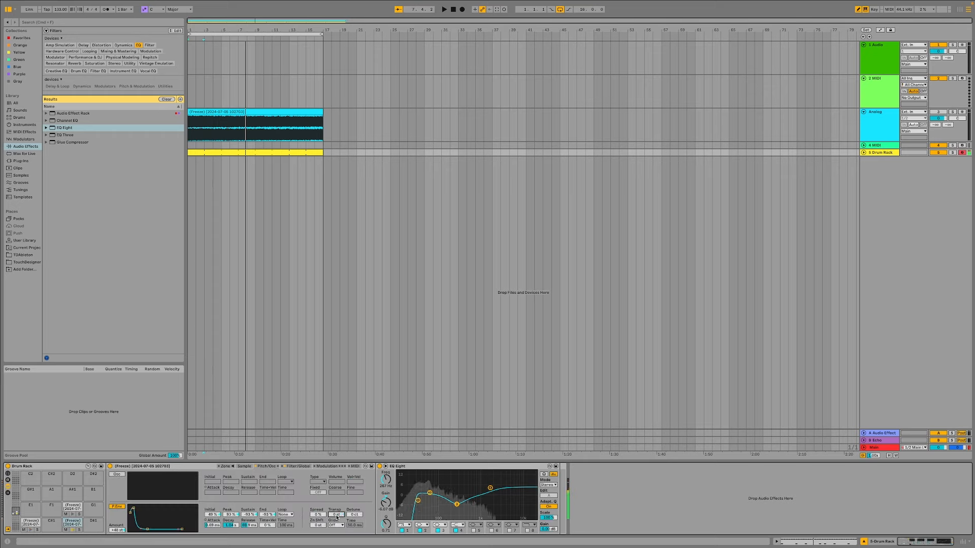
{"action": "left_click_drag", "start_coordinate": [336, 515], "coordinate": [336, 495]}
{"action": "left_click", "coordinate": [299, 466]}
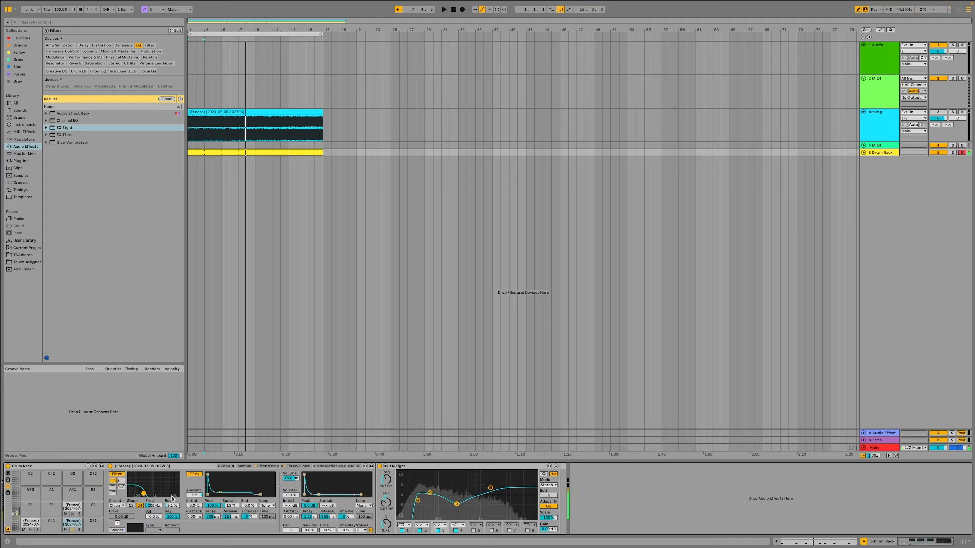
{"action": "left_click", "coordinate": [112, 487]}
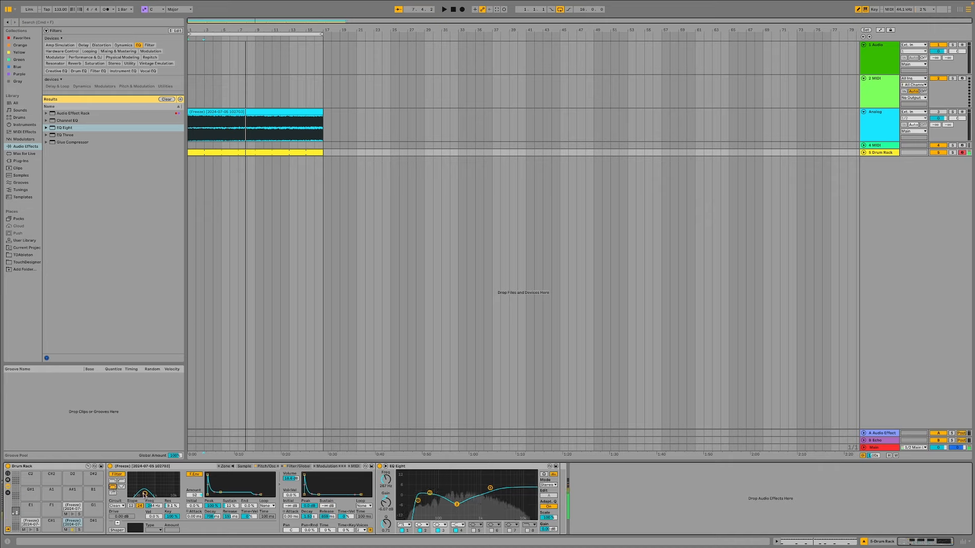
Reshape the decay and release of the D1 Sampler's volume envelope and the decay of its filter envelope
{"action": "left_click_drag", "start_coordinate": [331, 514], "coordinate": [332, 528]}
{"action": "mouse_move", "coordinate": [318, 494]}
{"action": "left_mouse_down"}
{"action": "mouse_move", "coordinate": [360, 494]}
{"action": "mouse_move", "coordinate": [320, 495]}
{"action": "left_mouse_up"}
{"action": "left_click_drag", "start_coordinate": [224, 495], "coordinate": [222, 498]}
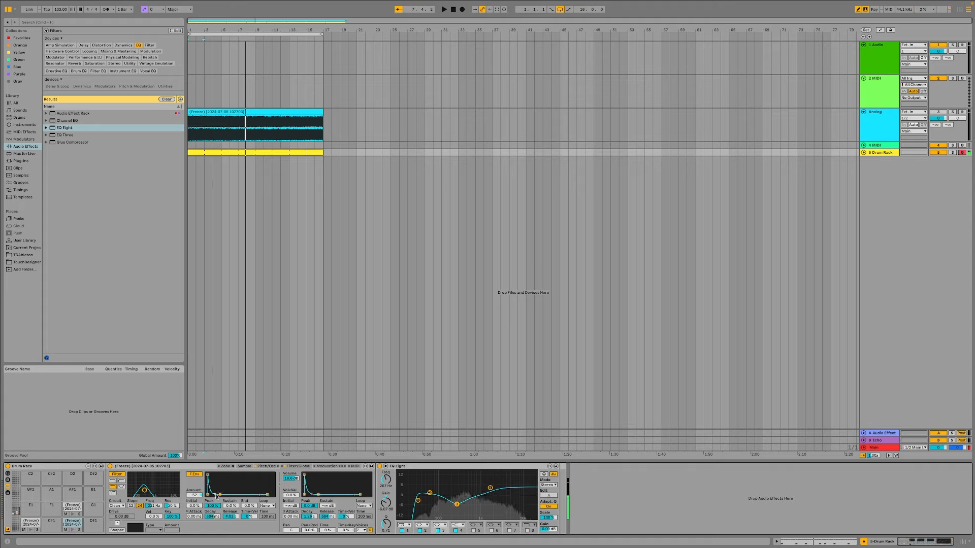
{"action": "left_click_drag", "start_coordinate": [217, 496], "coordinate": [220, 492]}
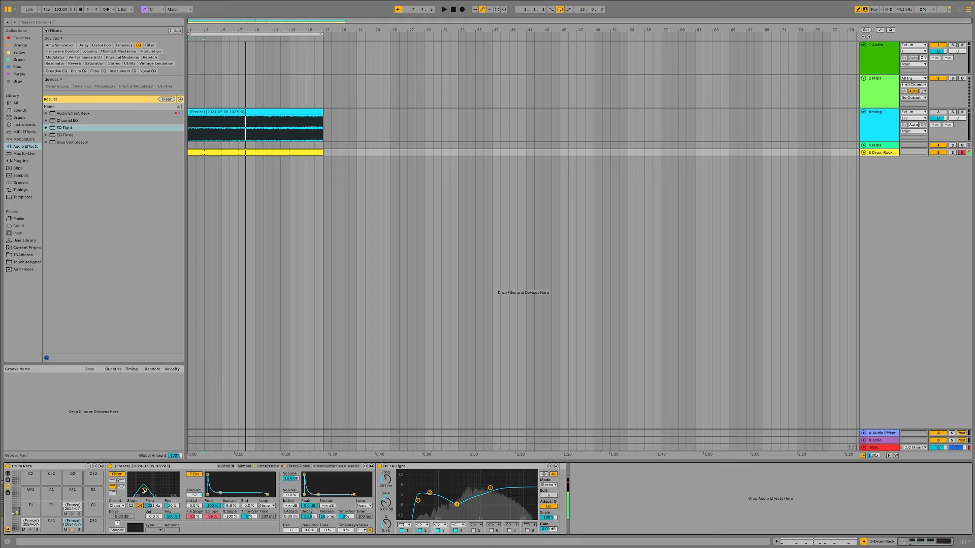
Experiment with the D1 Sampler's oscillator spread, return it to 0 %, and change the transposition
{"action": "left_click", "coordinate": [266, 466]}
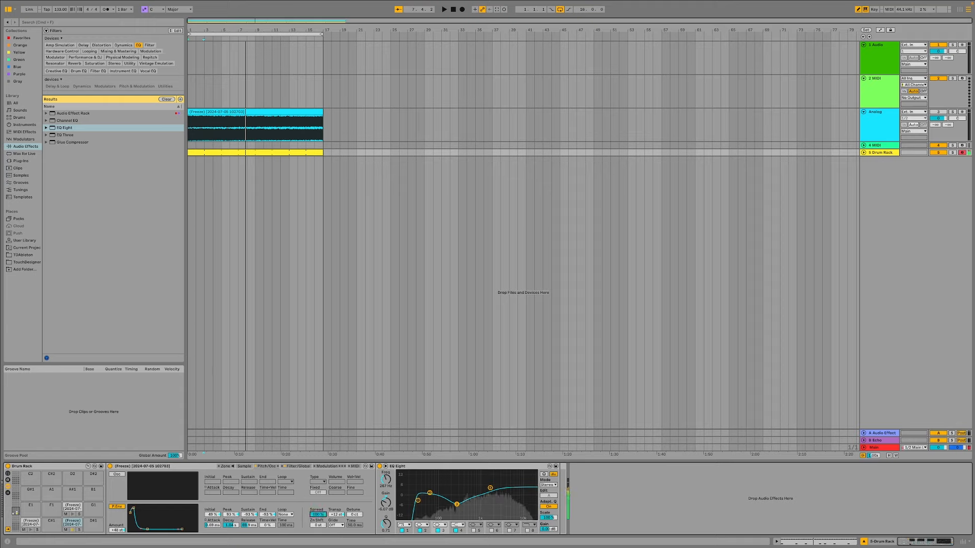
{"action": "left_click", "coordinate": [299, 466]}
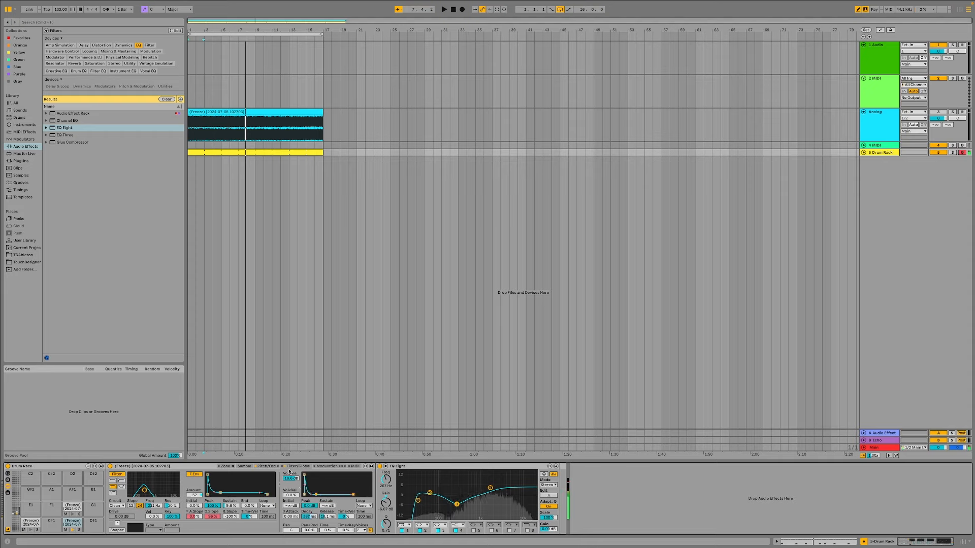
{"action": "left_click", "coordinate": [269, 466]}
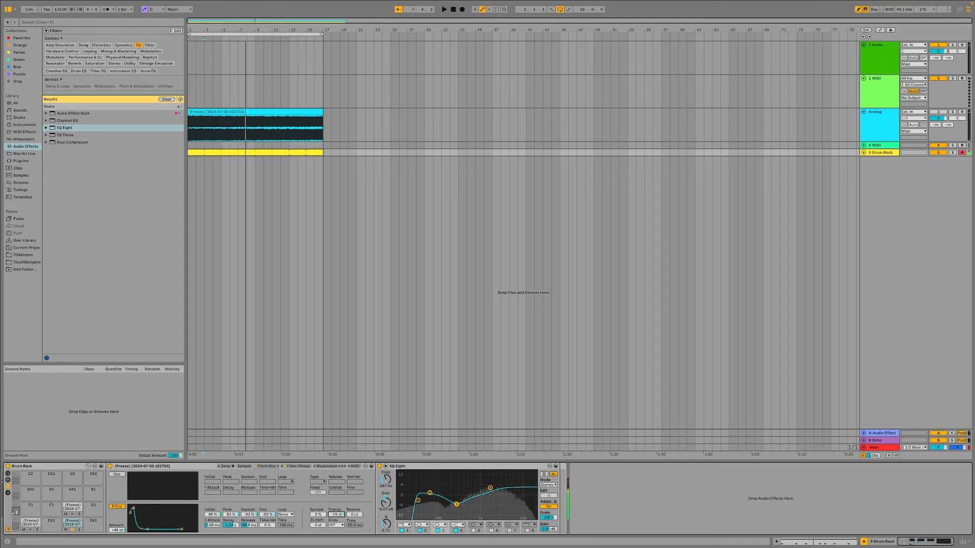
{"action": "left_click", "coordinate": [299, 466]}
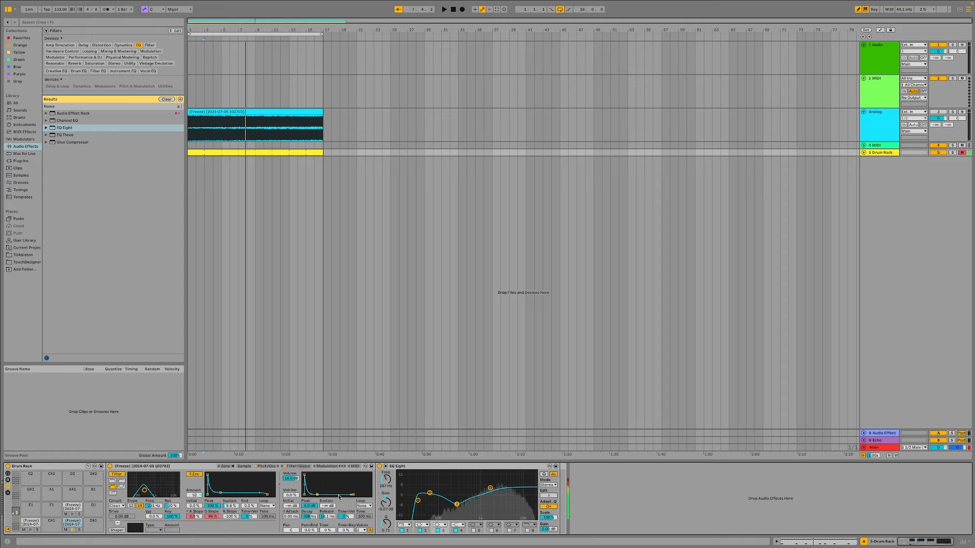
Set the D1 Sampler's filter to low-pass and fine-tune the decay and release of its filter envelope
{"action": "left_click_drag", "start_coordinate": [227, 493], "coordinate": [219, 495]}
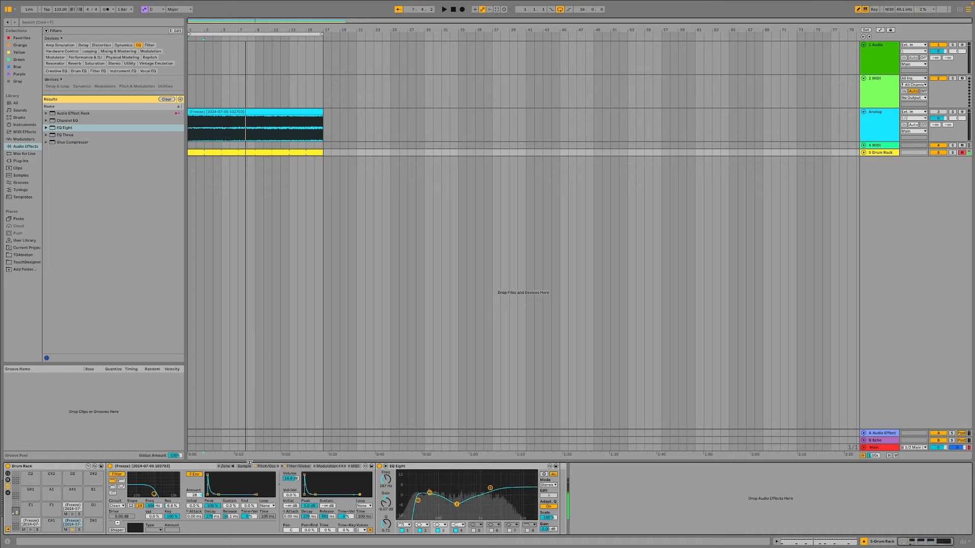
{"action": "left_click_drag", "start_coordinate": [257, 495], "coordinate": [260, 495]}
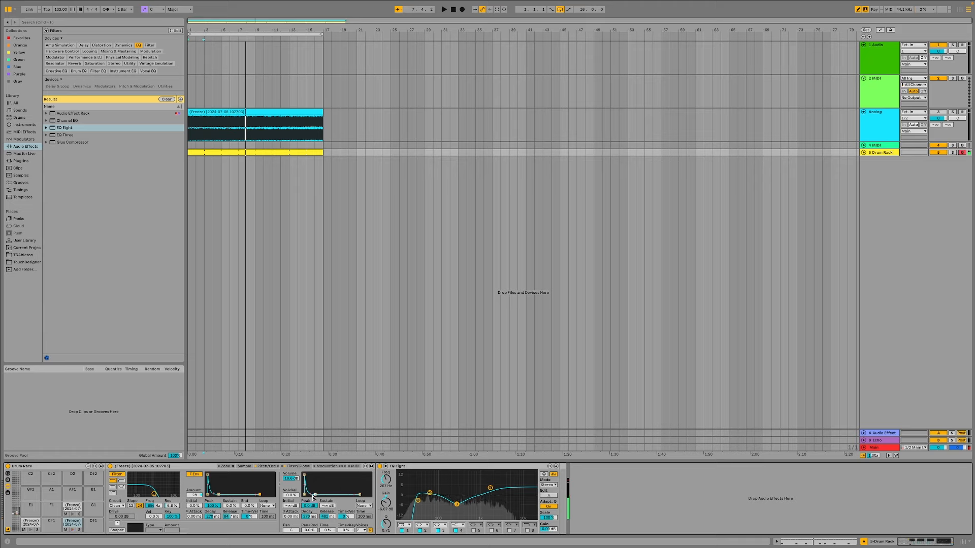
{"action": "left_click_drag", "start_coordinate": [218, 495], "coordinate": [220, 495]}
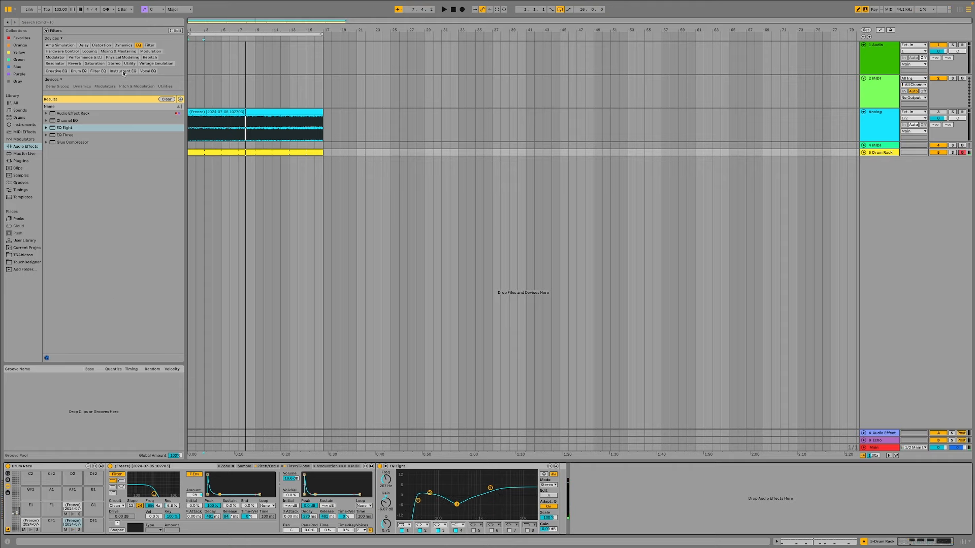
Add a Saturator after the D1 pad's EQ Eight and raise the EQ's low-cut frequency
{"action": "left_click", "coordinate": [92, 64]}
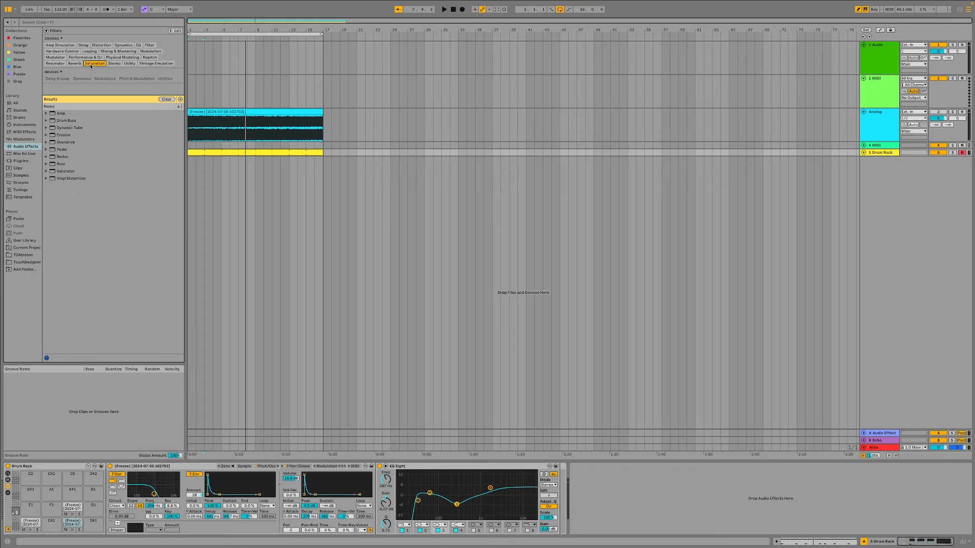
{"action": "left_click_drag", "start_coordinate": [70, 171], "coordinate": [559, 481]}
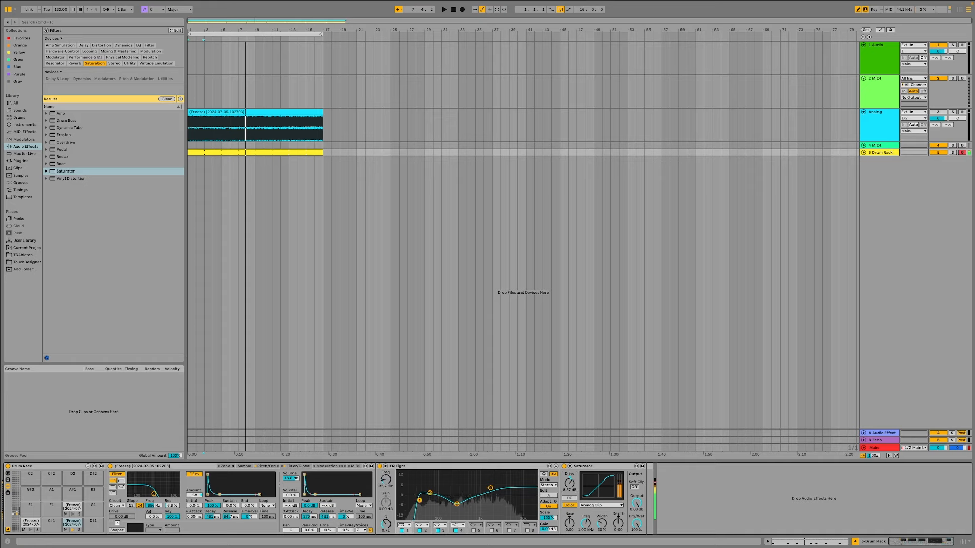
{"action": "left_click_drag", "start_coordinate": [419, 501], "coordinate": [440, 500]}
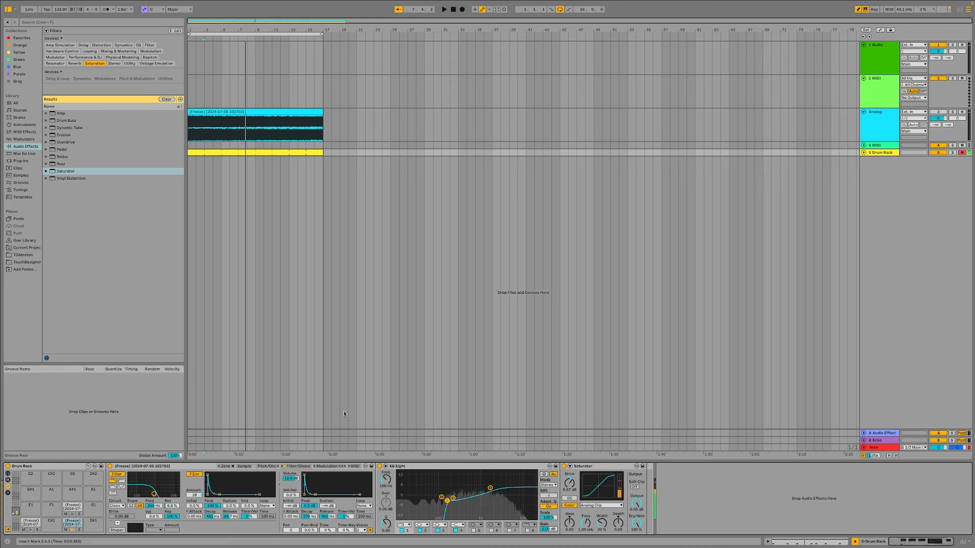
Open the Drum Rack track's MIDI clip and play the pattern
{"action": "double_click", "coordinate": [226, 153]}
{"action": "key", "text": "space"}
{"action": "left_click", "coordinate": [242, 390]}
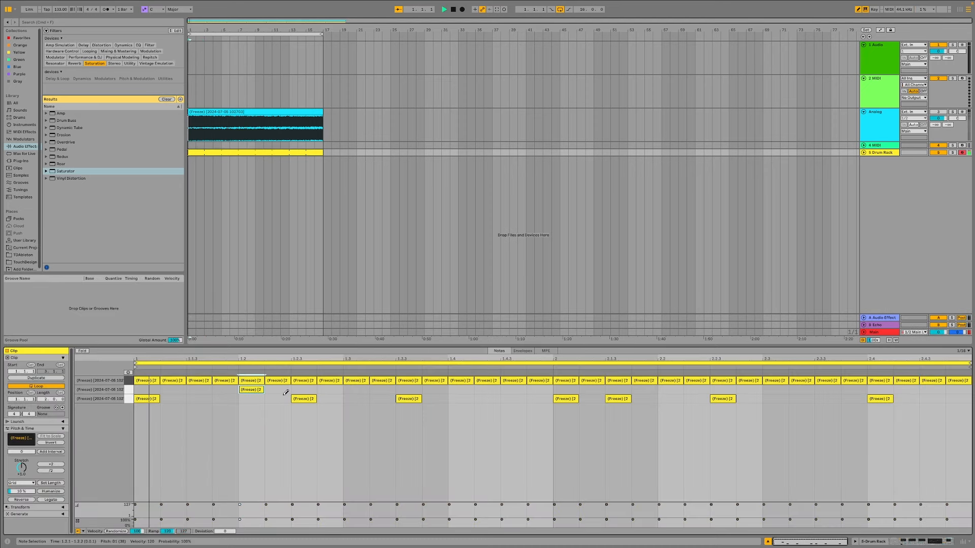
{"action": "left_click", "coordinate": [245, 389]}
{"action": "left_click", "coordinate": [216, 389]}
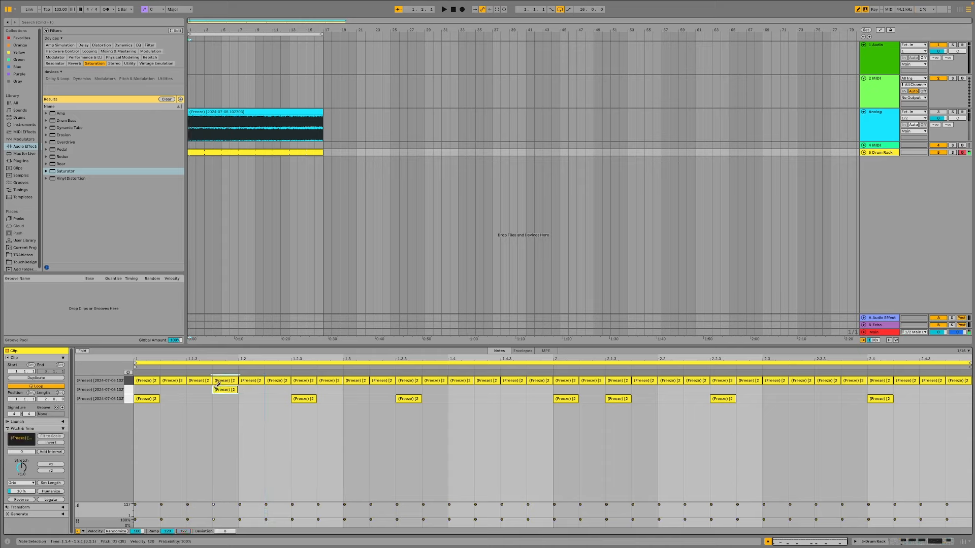
{"action": "left_click", "coordinate": [217, 388]}
Add D1 notes at 1.3.1 and 2.3.1 in the drum clip and play the pattern
{"action": "key", "text": "space"}
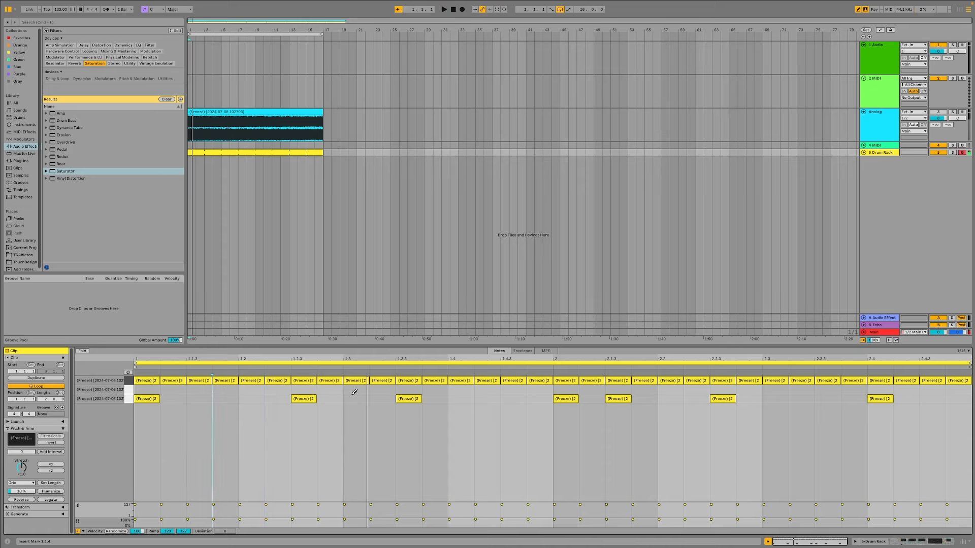
{"action": "key", "text": "space"}
{"action": "left_click", "coordinate": [356, 390]}
{"action": "left_click", "coordinate": [785, 390]}
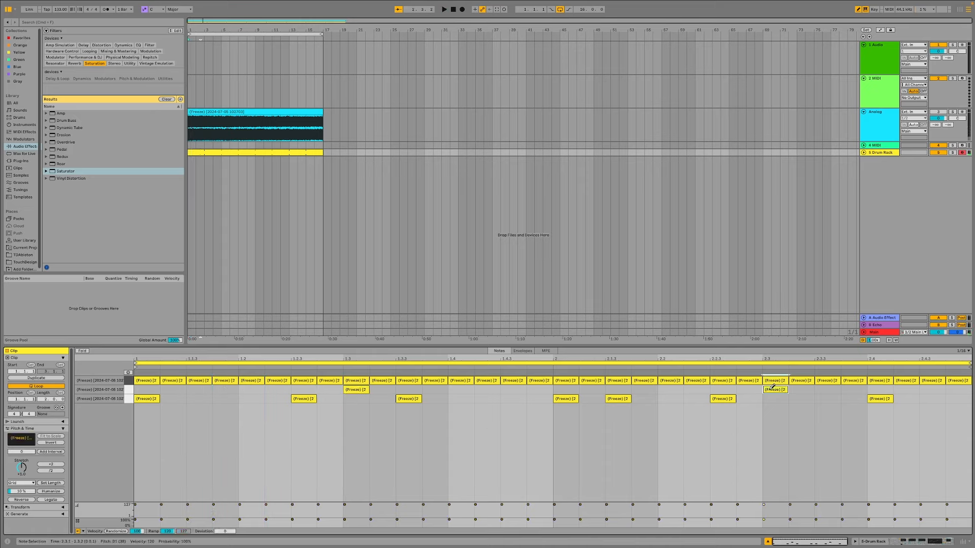
{"action": "key", "text": "space"}
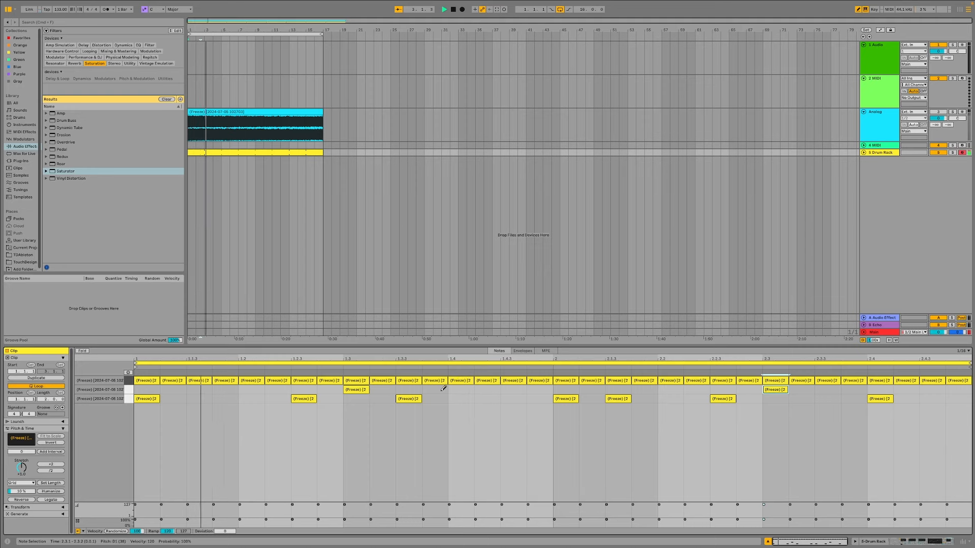
Replace the C1 kick note at 1.3.3 with one at 1.4.1 and add kick notes at 2.1.2 and 1.4.4
{"action": "key", "text": "space"}
{"action": "left_click", "coordinate": [407, 397]}
{"action": "left_click", "coordinate": [459, 398]}
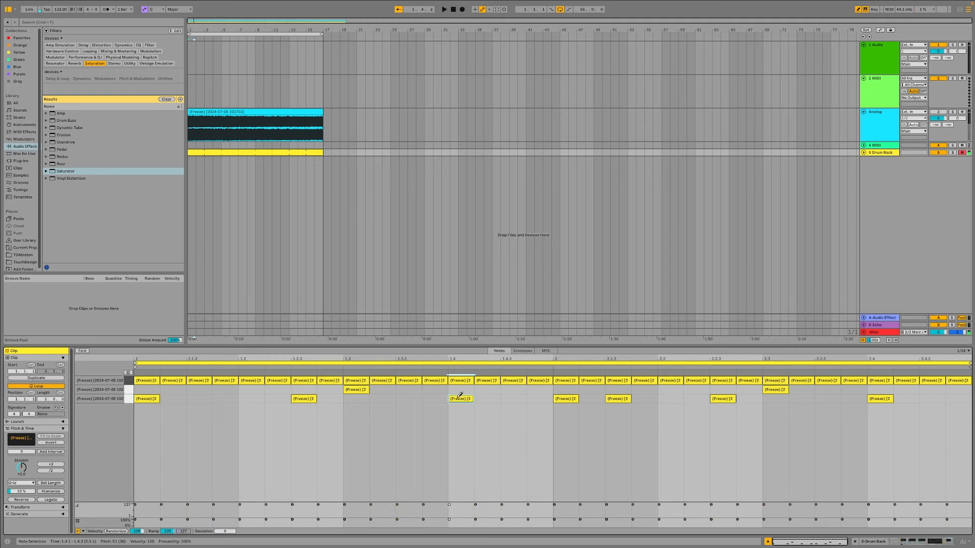
{"action": "key", "text": "space"}
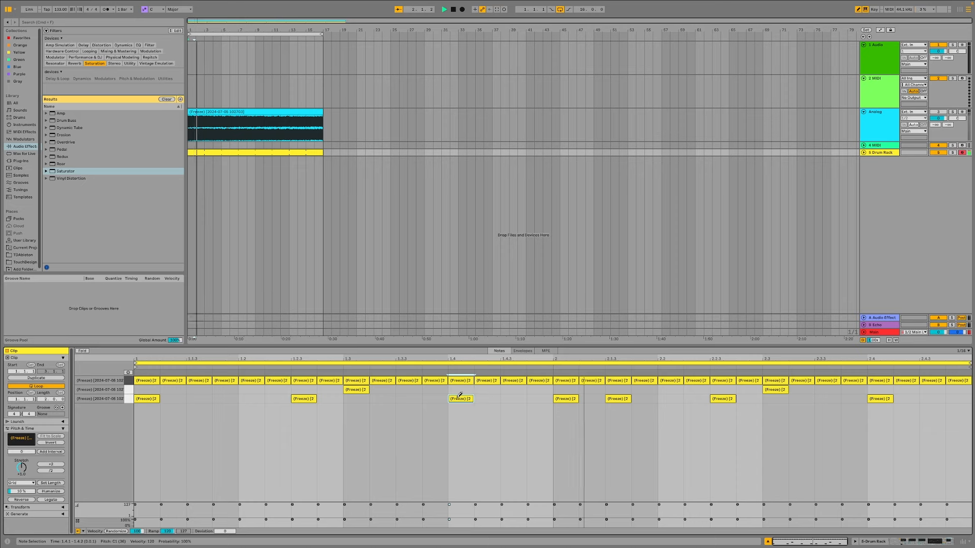
{"action": "left_click", "coordinate": [598, 398]}
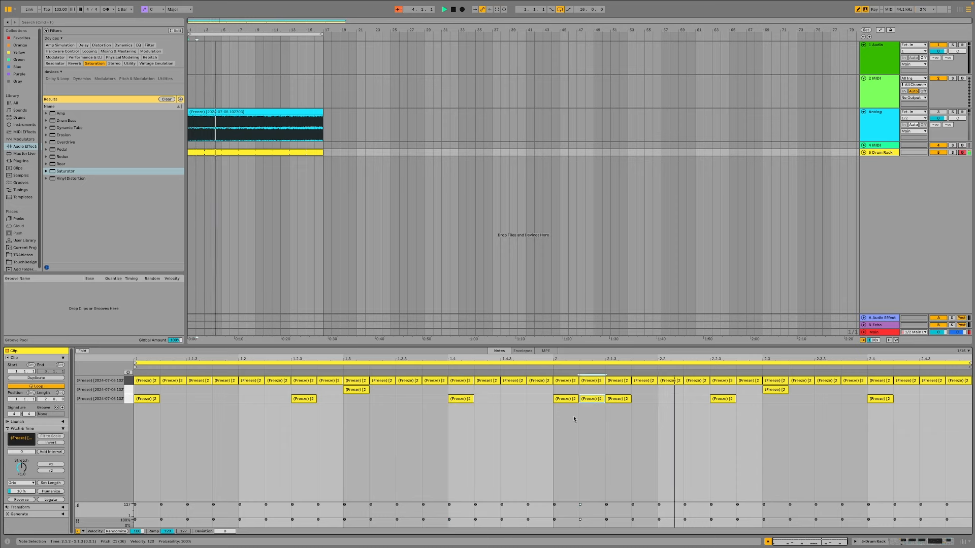
{"action": "left_click", "coordinate": [539, 398]}
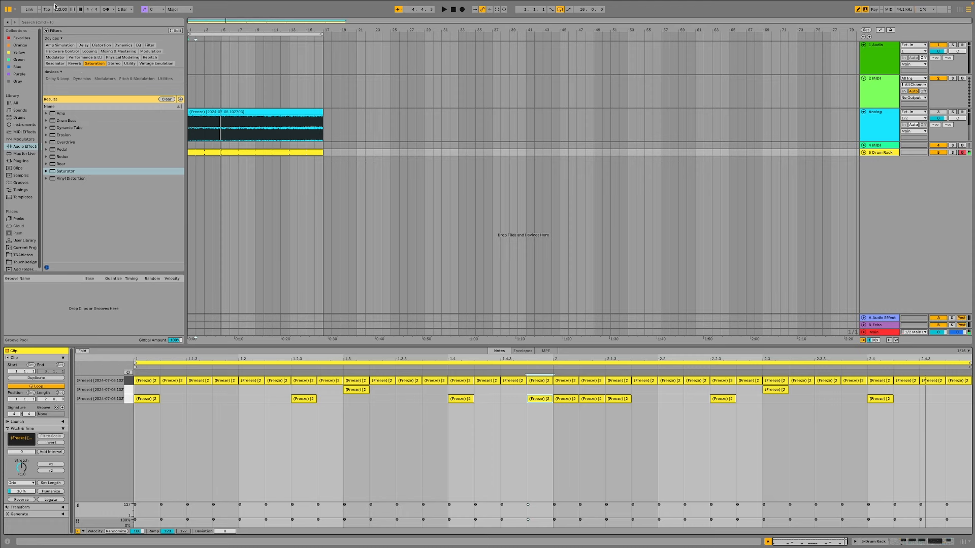
Raise the project tempo and audition the F#1 and G#1 pads of the Drum Rack
{"action": "left_click_drag", "start_coordinate": [55, 7], "coordinate": [56, 0]}
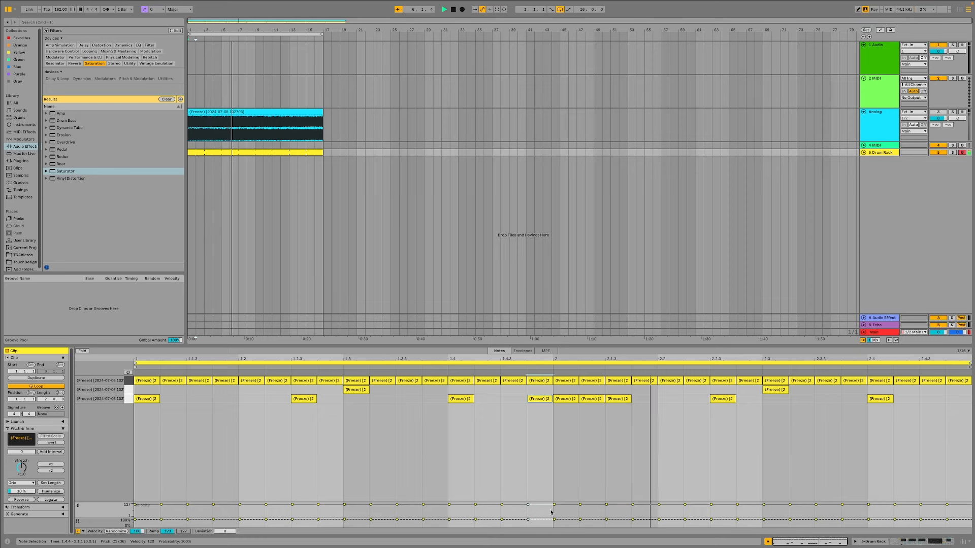
{"action": "left_click", "coordinate": [933, 542]}
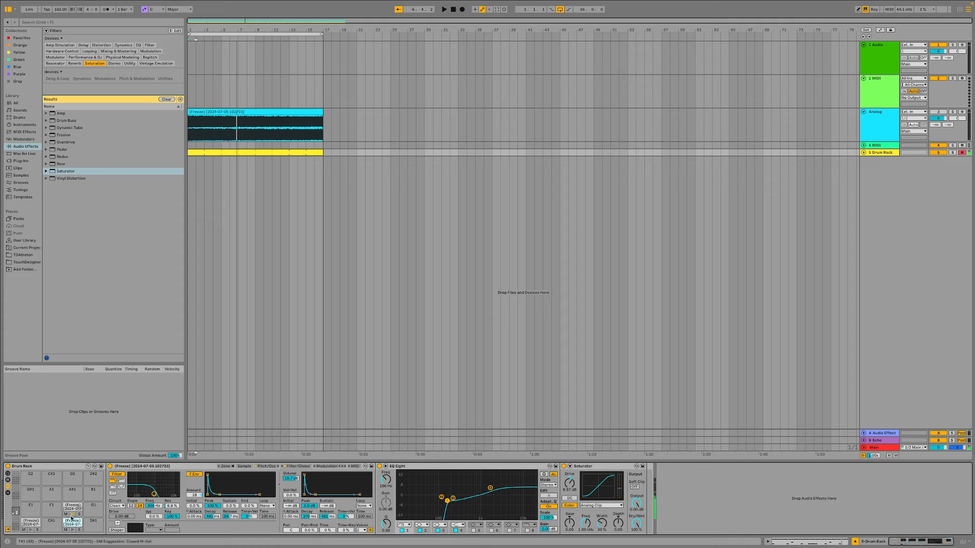
{"action": "key", "text": "y"}
{"action": "key", "text": "t"}
{"action": "key", "text": "y"}
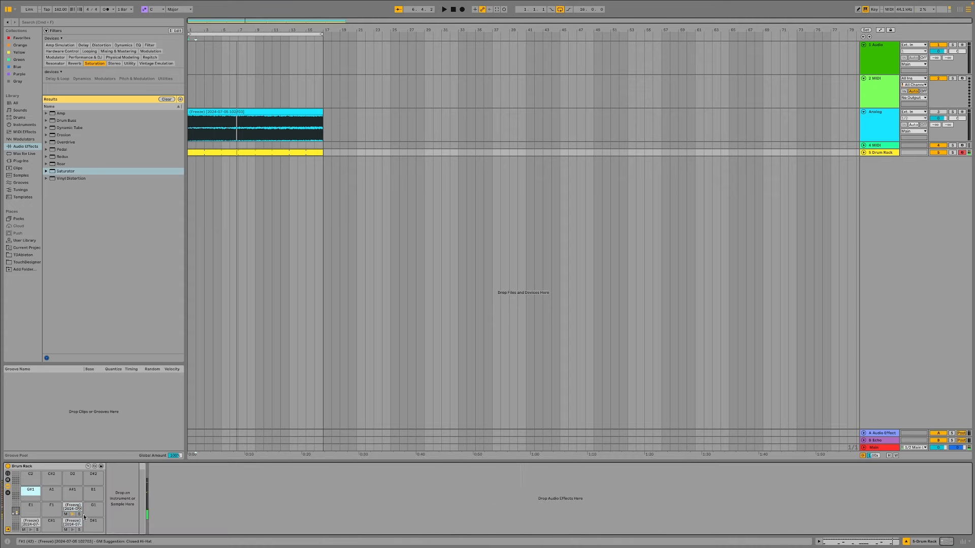
{"action": "key", "text": "t"}
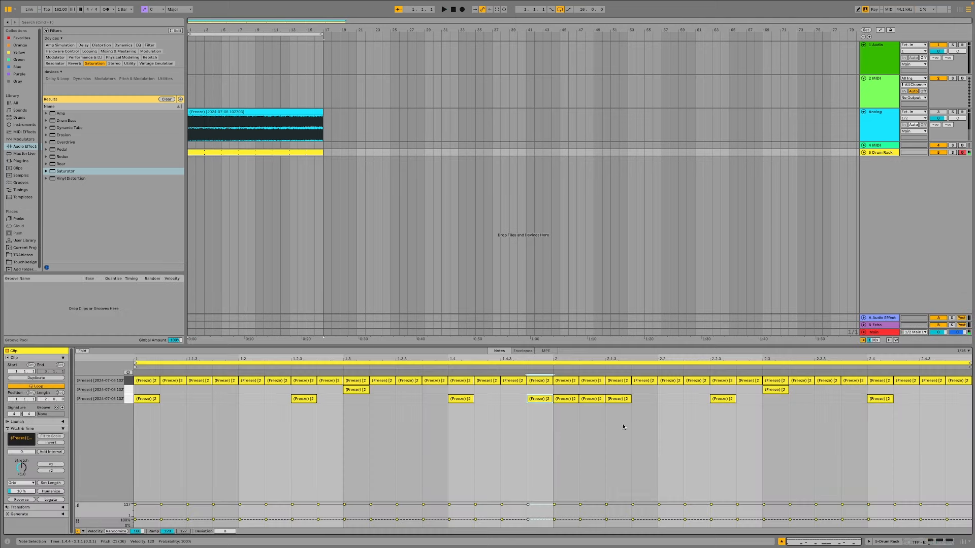
Set the probability of the three C1 kick notes from 2.1.1 to 2.1.3 to 37% and play the pattern
{"action": "left_click_drag", "start_coordinate": [655, 426], "coordinate": [578, 403]}
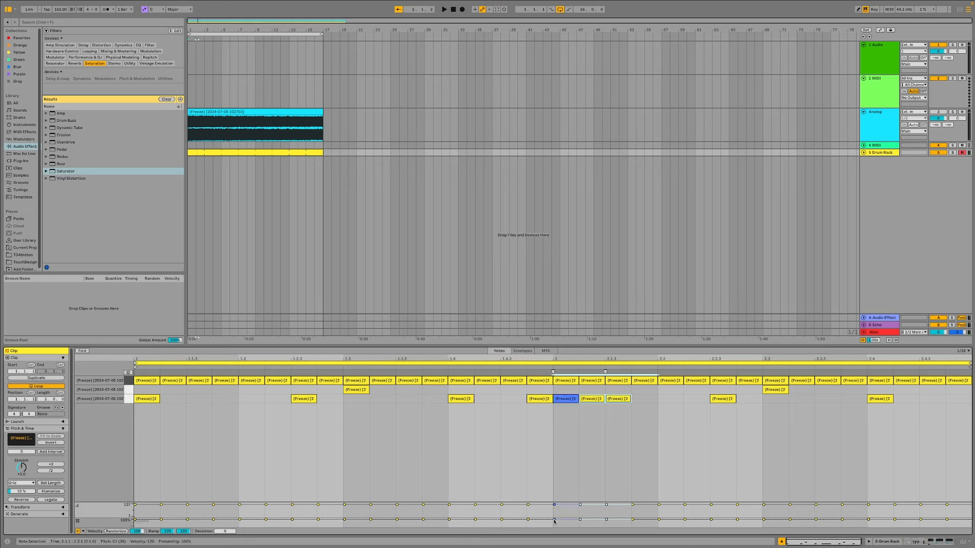
{"action": "left_click_drag", "start_coordinate": [553, 520], "coordinate": [554, 524]}
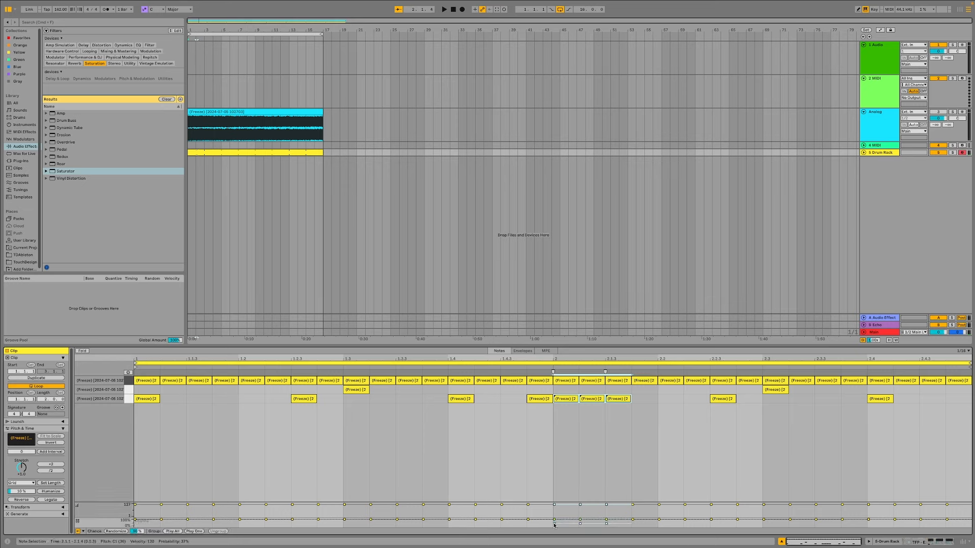
{"action": "key", "text": "space"}
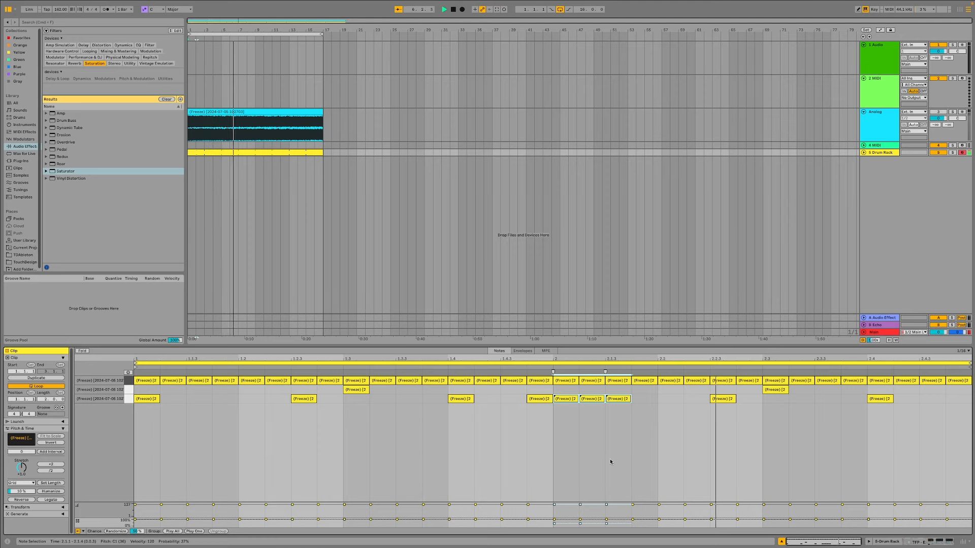
Duplicate the F#1 hi-hat pad onto G#1 and draw groups of sixteenth notes for it across the two-bar clip
{"action": "key", "text": "shift+Tab"}
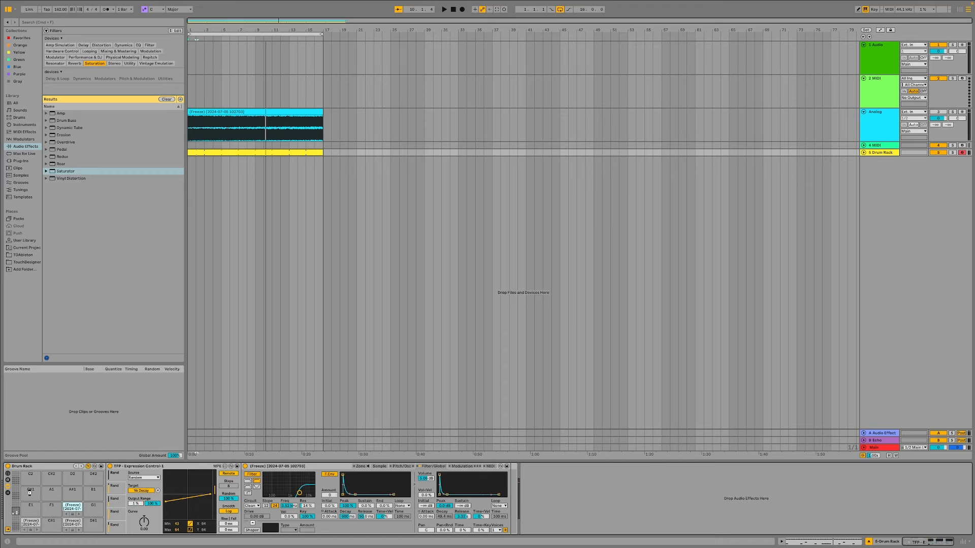
{"action": "double_click", "coordinate": [211, 153]}
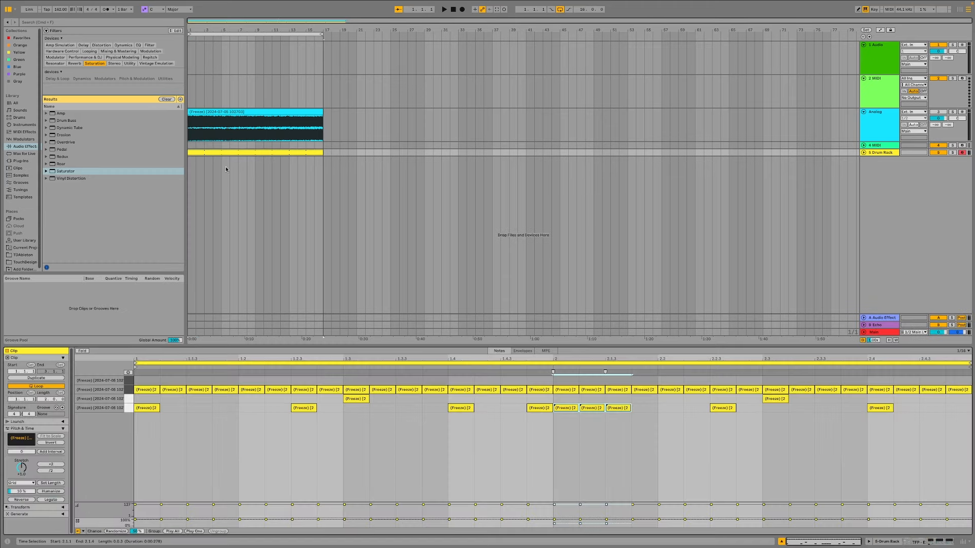
{"action": "left_click", "coordinate": [857, 9]}
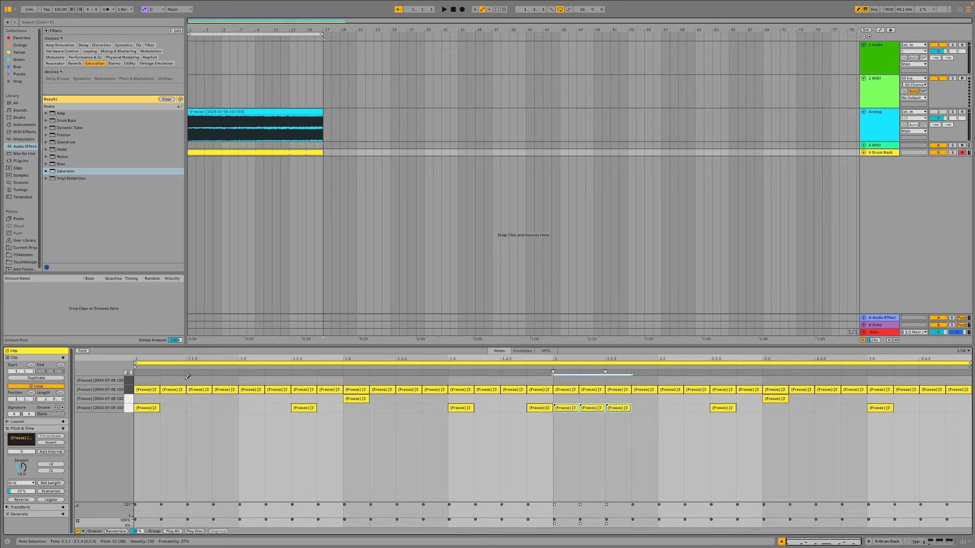
{"action": "left_click_drag", "start_coordinate": [181, 377], "coordinate": [198, 376]}
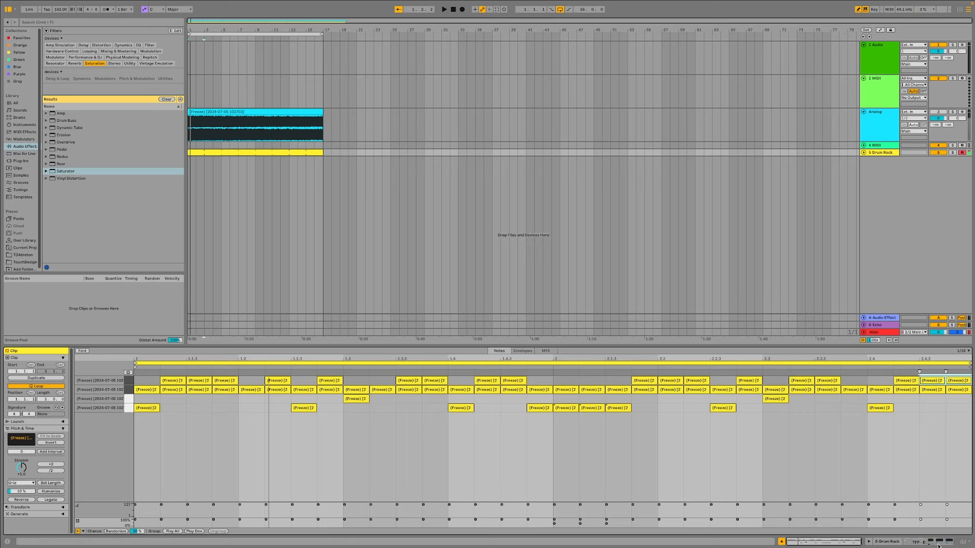
Enable the oscillator in the G#1 pad's Sampler and remap Expression Control's random source to the oscillator volume
{"action": "key", "text": "shift+Tab"}
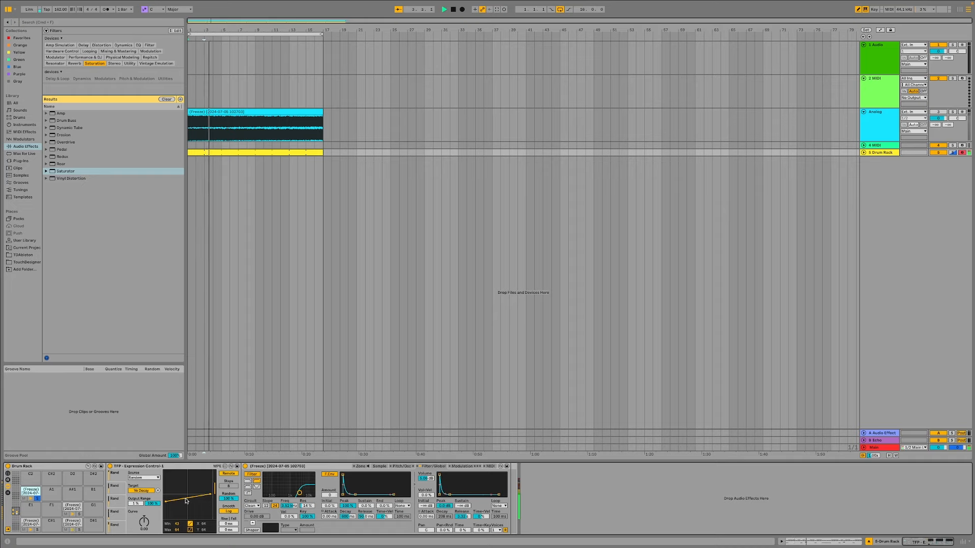
{"action": "left_click", "coordinate": [158, 490]}
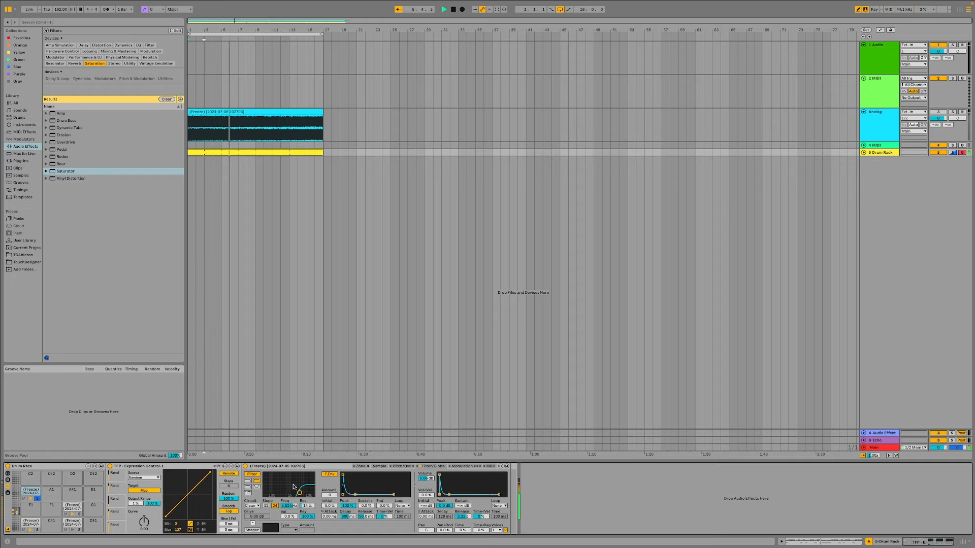
{"action": "left_click", "coordinate": [401, 467]}
{"action": "left_click", "coordinate": [142, 490]}
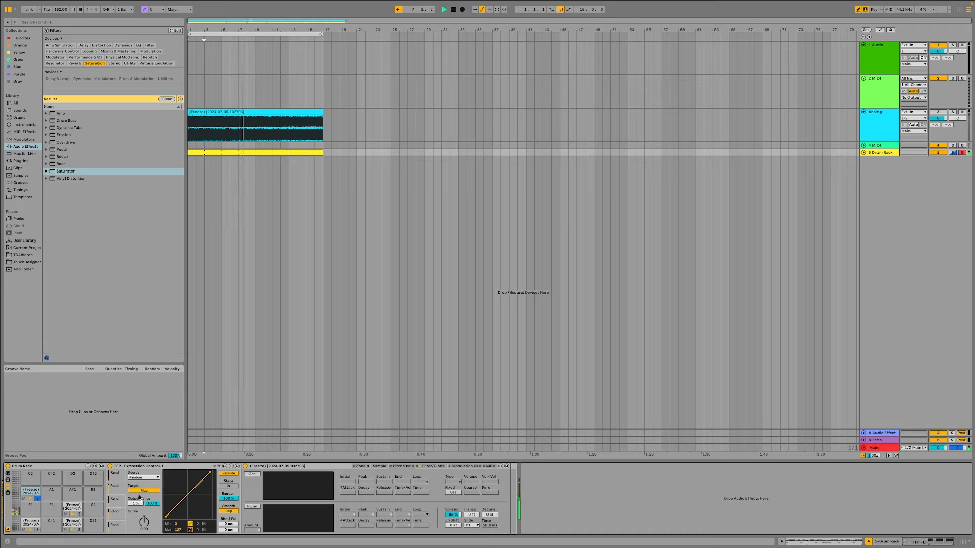
{"action": "left_click", "coordinate": [252, 475]}
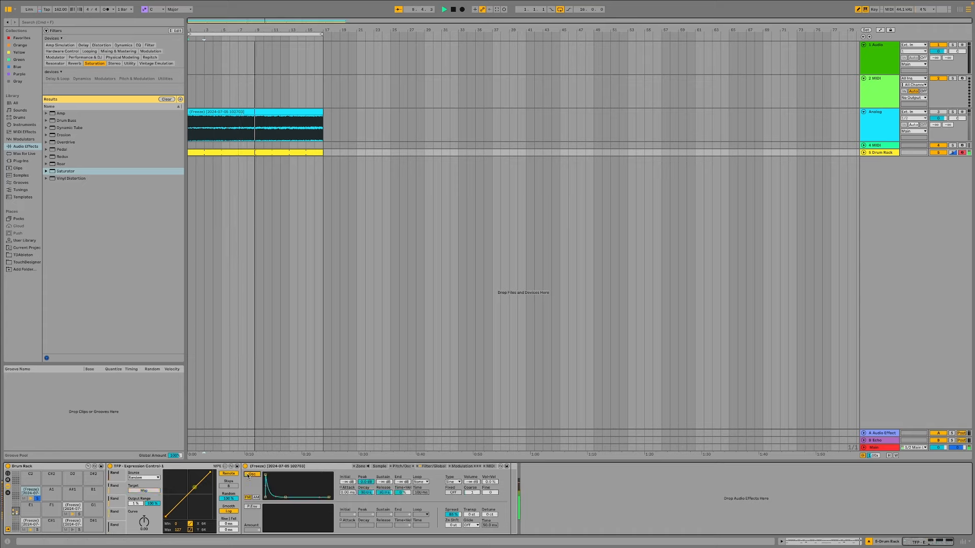
{"action": "left_click", "coordinate": [474, 483]}
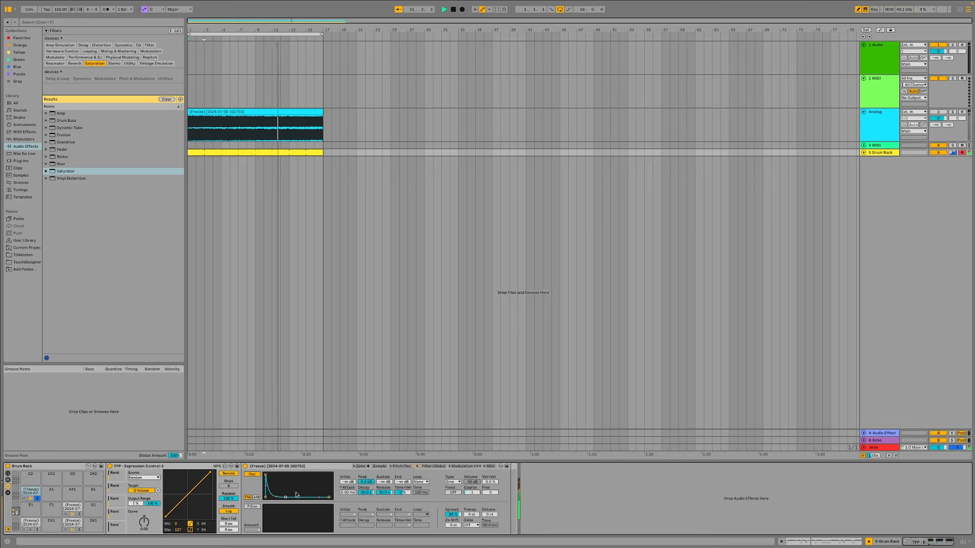
Shorten the oscillator envelope's decay, raise its sustain, and switch the Sampler filter to band-pass with a lower cutoff
{"action": "left_click_drag", "start_coordinate": [286, 497], "coordinate": [279, 492]}
{"action": "left_click", "coordinate": [433, 466]}
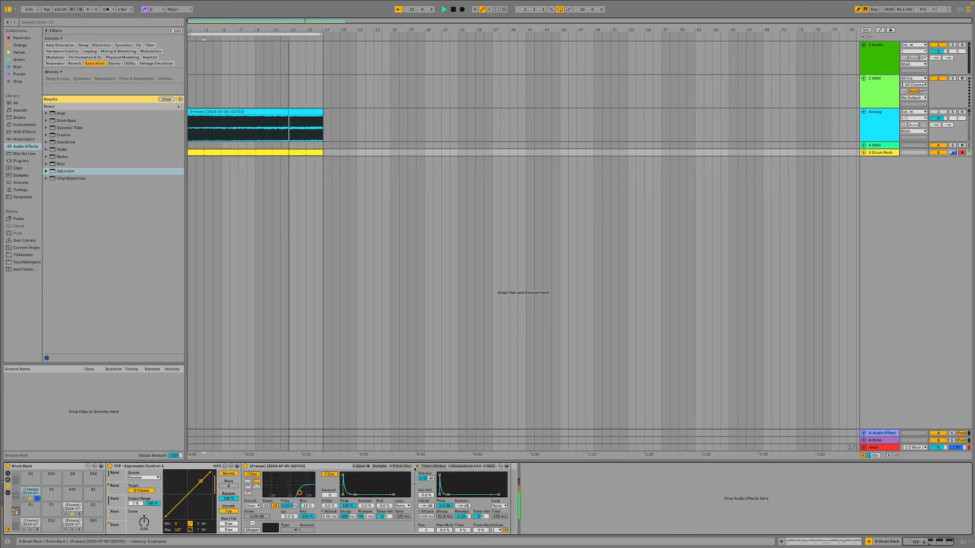
{"action": "left_click", "coordinate": [248, 486]}
{"action": "left_click_drag", "start_coordinate": [290, 491], "coordinate": [286, 491]}
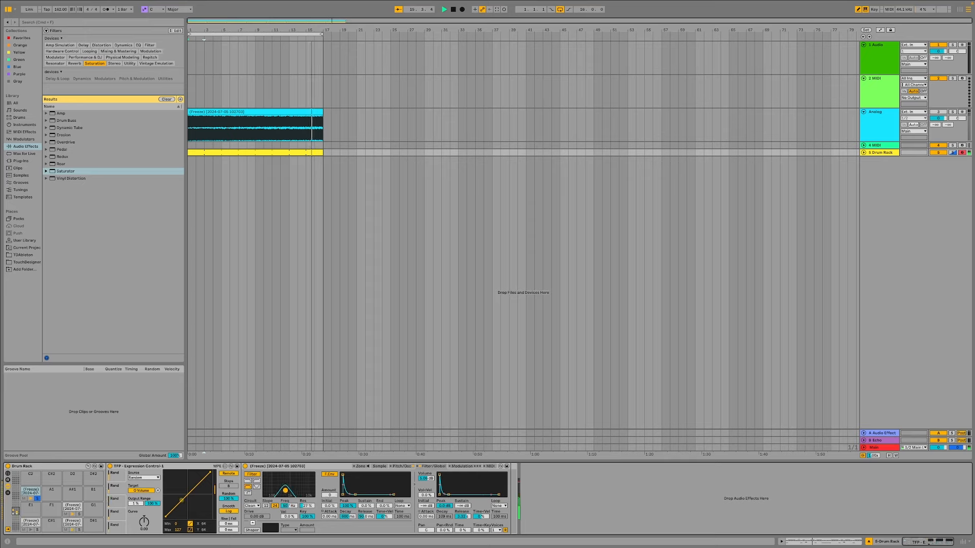
Remap Expression Control's random source from the oscillator volume to the Sampler's Transpose
{"action": "left_click", "coordinate": [402, 466]}
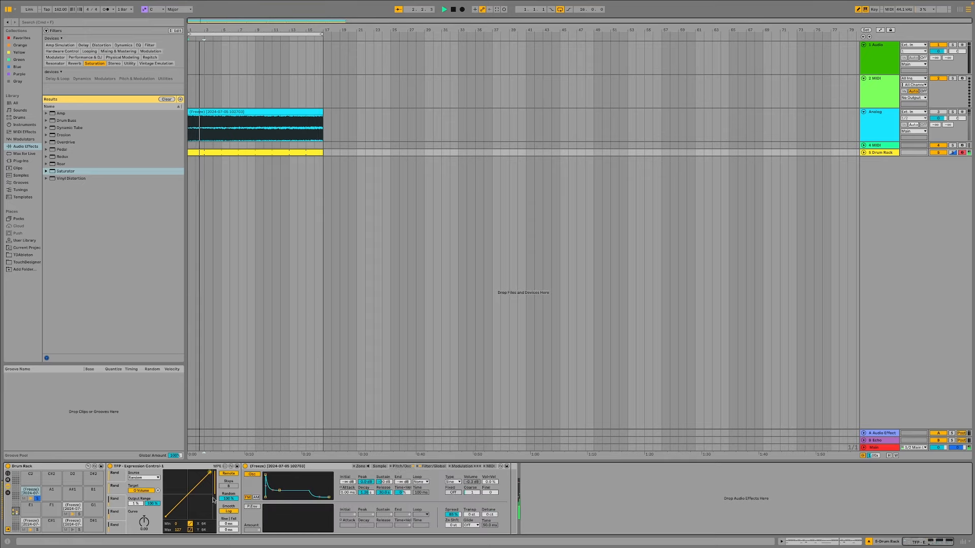
{"action": "left_click", "coordinate": [157, 490]}
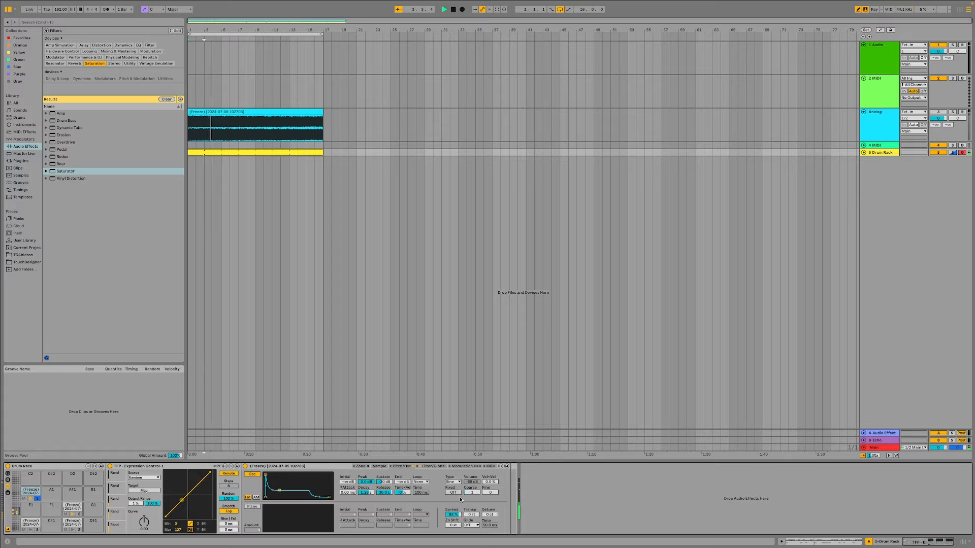
{"action": "left_click", "coordinate": [471, 514]}
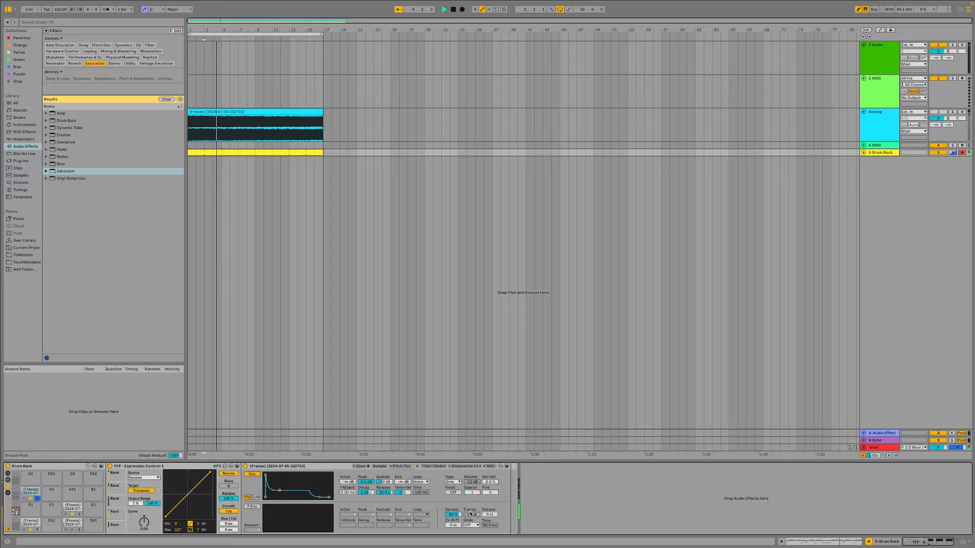
Play the pattern, switch the Sampler filter to high-pass and lower its cutoff frequency
{"action": "left_click", "coordinate": [433, 466]}
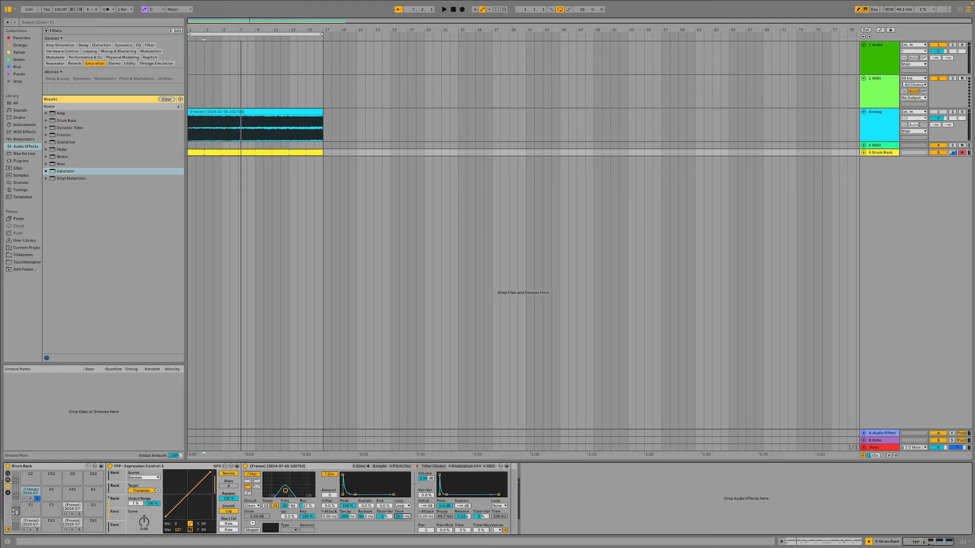
{"action": "key", "text": "space"}
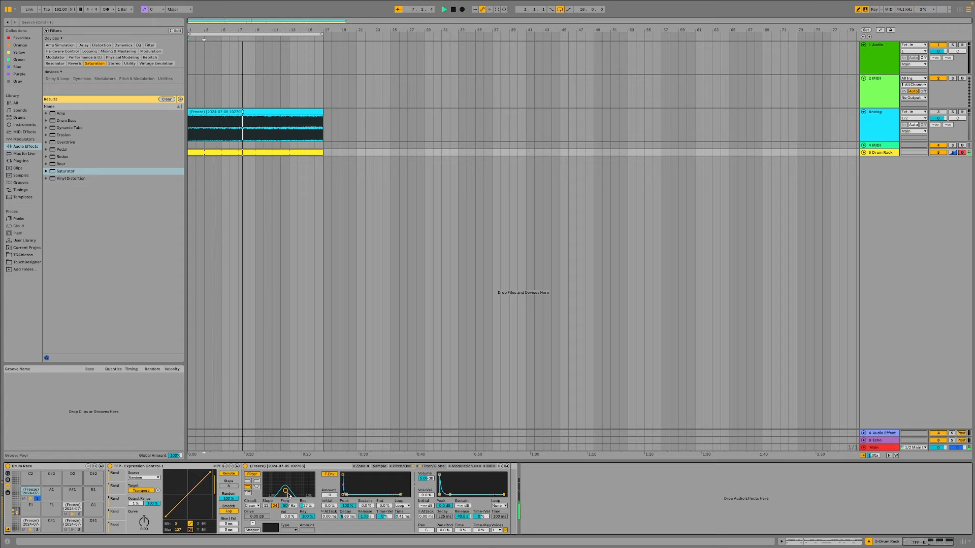
{"action": "left_click", "coordinate": [256, 481]}
{"action": "mouse_move", "coordinate": [285, 491]}
{"action": "left_mouse_down"}
{"action": "mouse_move", "coordinate": [271, 492]}
{"action": "mouse_move", "coordinate": [281, 491]}
{"action": "left_mouse_up"}
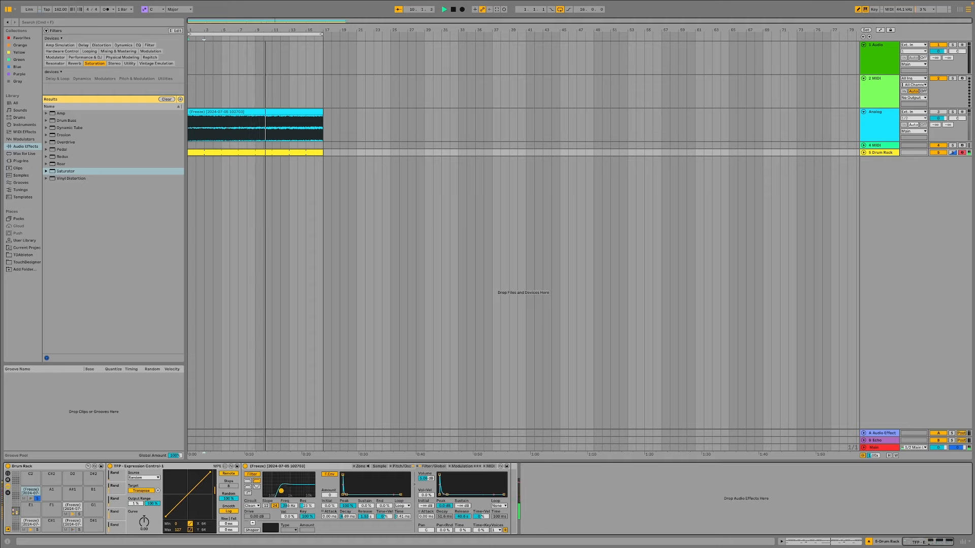
Raise the Sampler oscillator's coarse tuning and set its waveform type to Sq D
{"action": "left_click", "coordinate": [402, 466]}
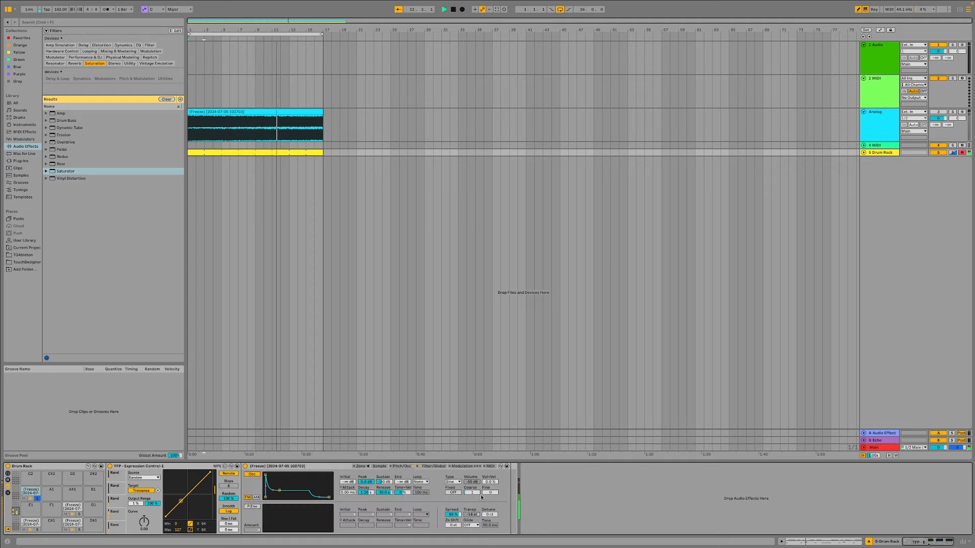
{"action": "left_click_drag", "start_coordinate": [473, 492], "coordinate": [473, 478]}
{"action": "left_click", "coordinate": [457, 482]}
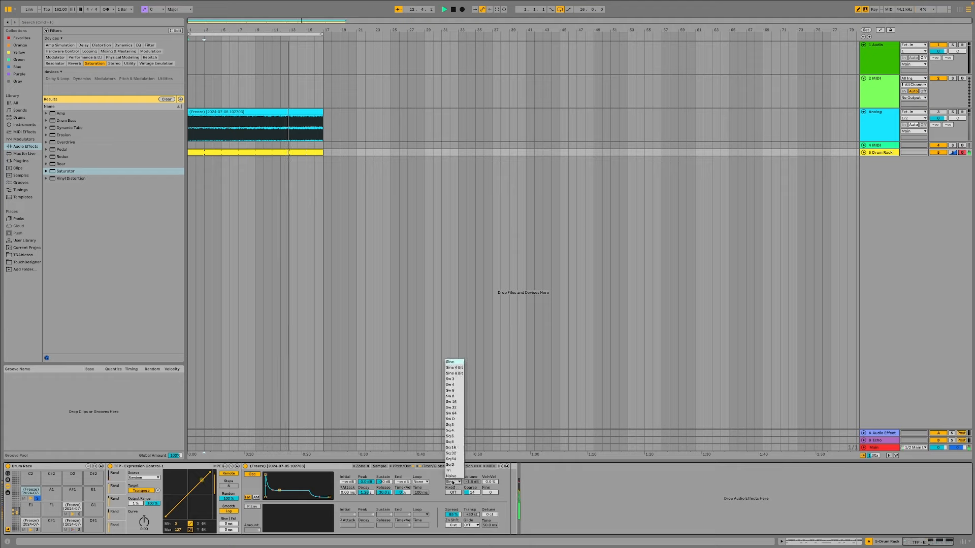
{"action": "left_click", "coordinate": [454, 471]}
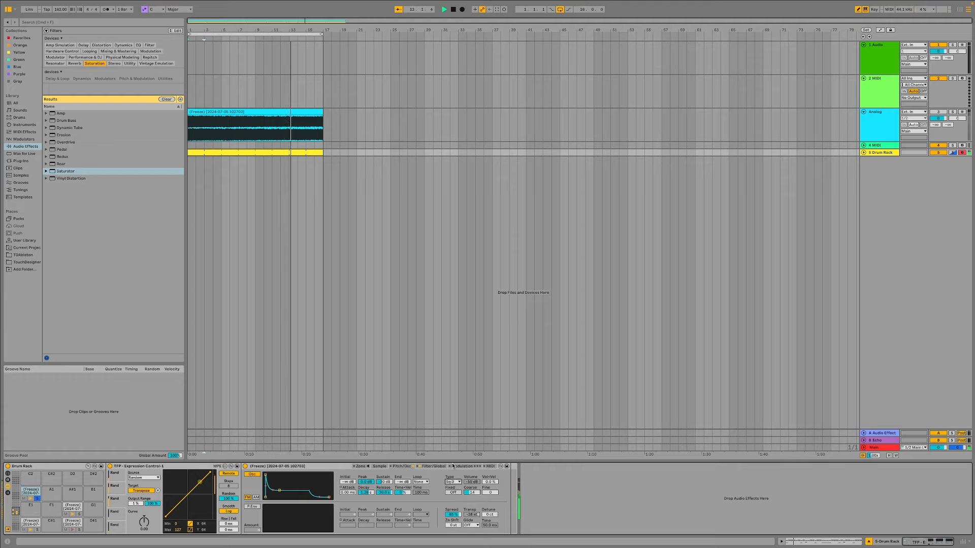
Enable the Sampler's pitch envelope, raise its amount, and remap Expression Control's random source to that envelope amount
{"action": "left_click", "coordinate": [253, 506]}
{"action": "left_click_drag", "start_coordinate": [253, 530], "coordinate": [252, 511]}
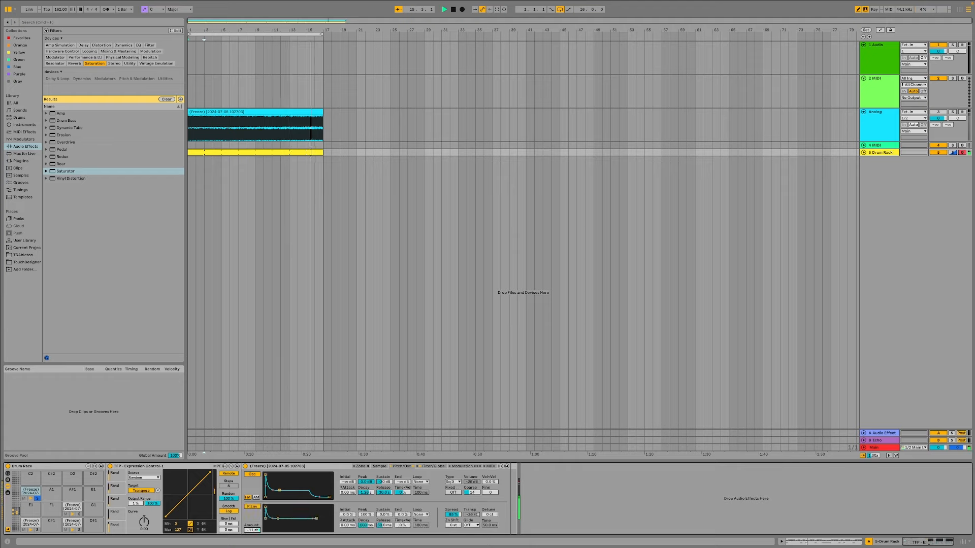
{"action": "left_click", "coordinate": [113, 521]}
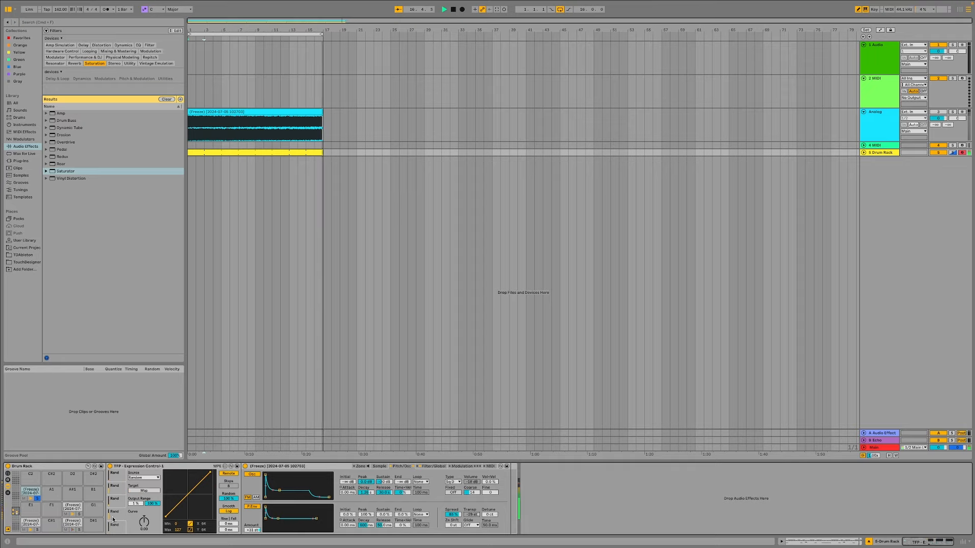
{"action": "left_click", "coordinate": [143, 490]}
{"action": "left_click", "coordinate": [253, 530]}
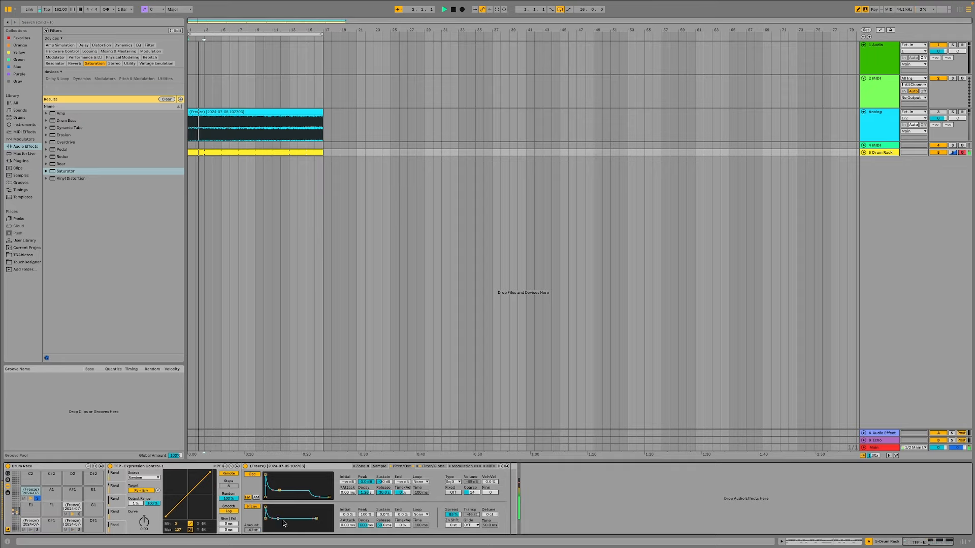
Adjust the Sampler's volume envelope and give its filter envelope a longer decay with a raised sustain
{"action": "left_click", "coordinate": [433, 466]}
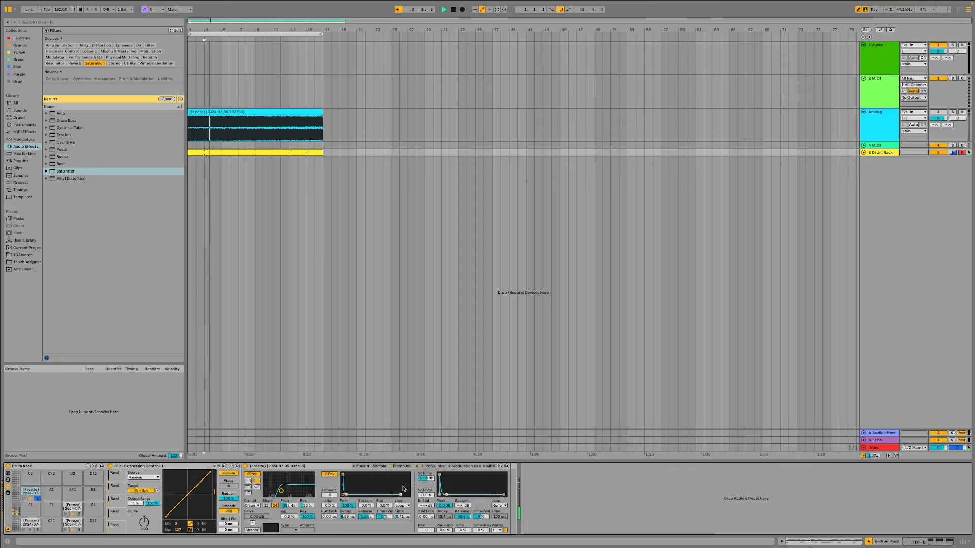
{"action": "left_click_drag", "start_coordinate": [447, 494], "coordinate": [450, 494]}
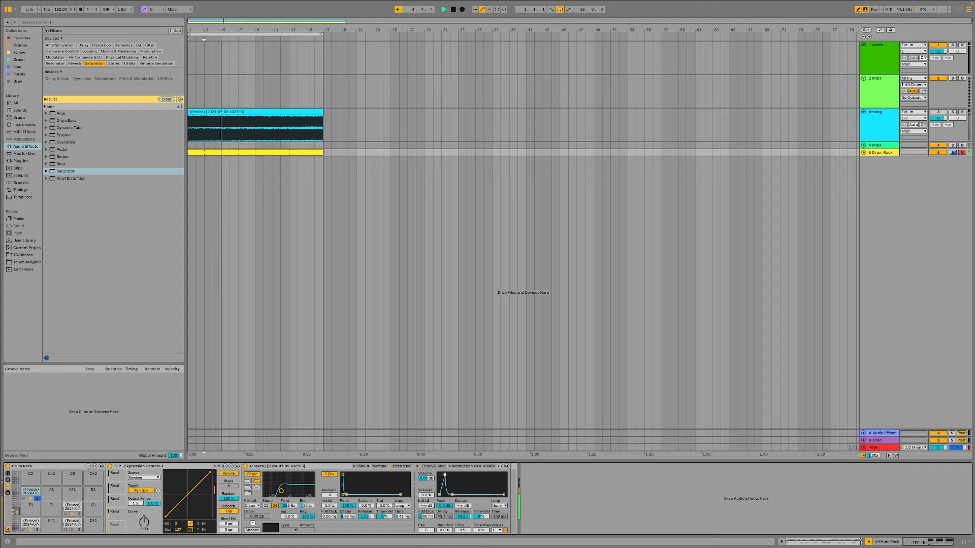
{"action": "left_click_drag", "start_coordinate": [346, 494], "coordinate": [404, 495]}
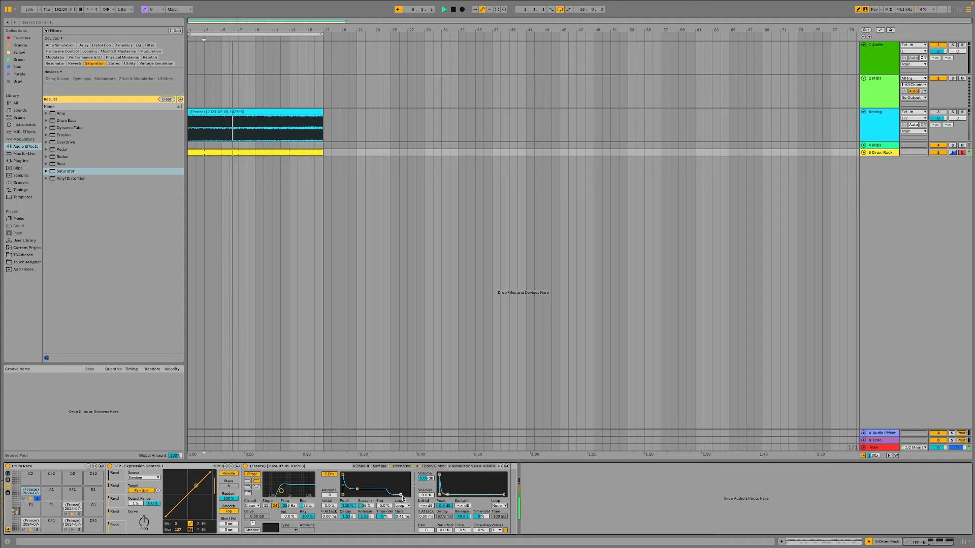
Set the Sampler filter to band-pass with a 12 dB slope and adjust its cutoff frequency and resonance
{"action": "left_click_drag", "start_coordinate": [280, 487], "coordinate": [274, 486]}
{"action": "left_click", "coordinate": [251, 487]}
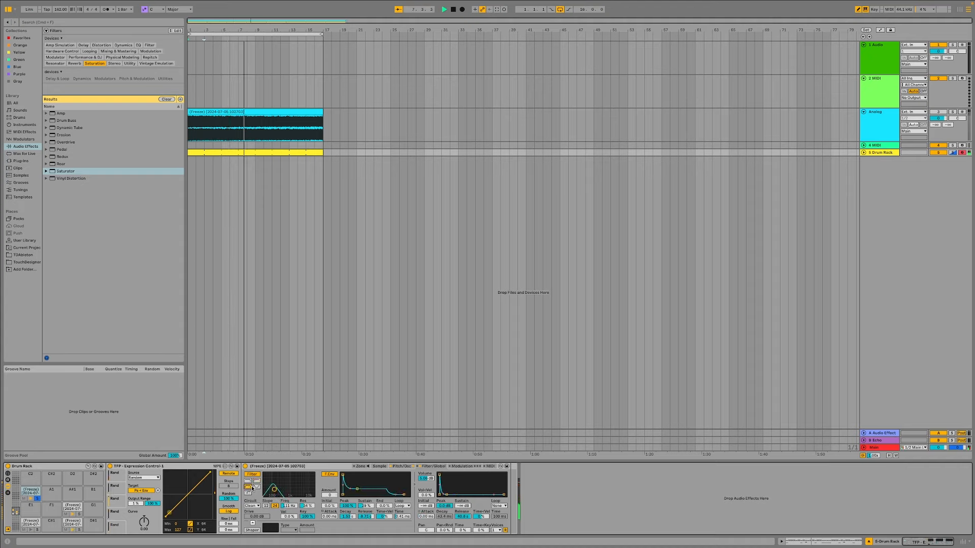
{"action": "left_click", "coordinate": [266, 506]}
{"action": "left_click_drag", "start_coordinate": [274, 489], "coordinate": [287, 492]}
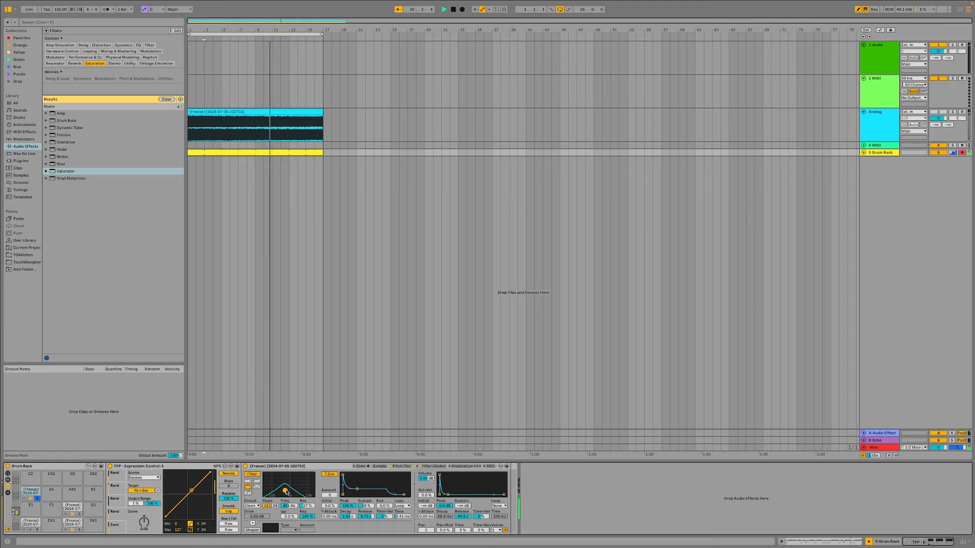
{"action": "left_click", "coordinate": [379, 466]}
{"action": "left_click", "coordinate": [432, 466]}
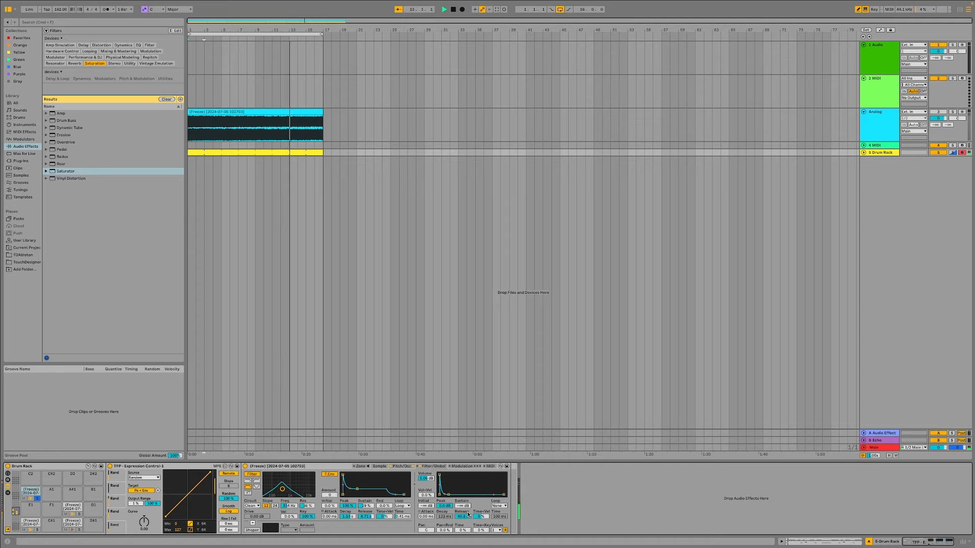
Adjust the pitch envelope's decay and sustain, and remap Expression Control's random source to the pitch envelope sustain
{"action": "left_click", "coordinate": [401, 466]}
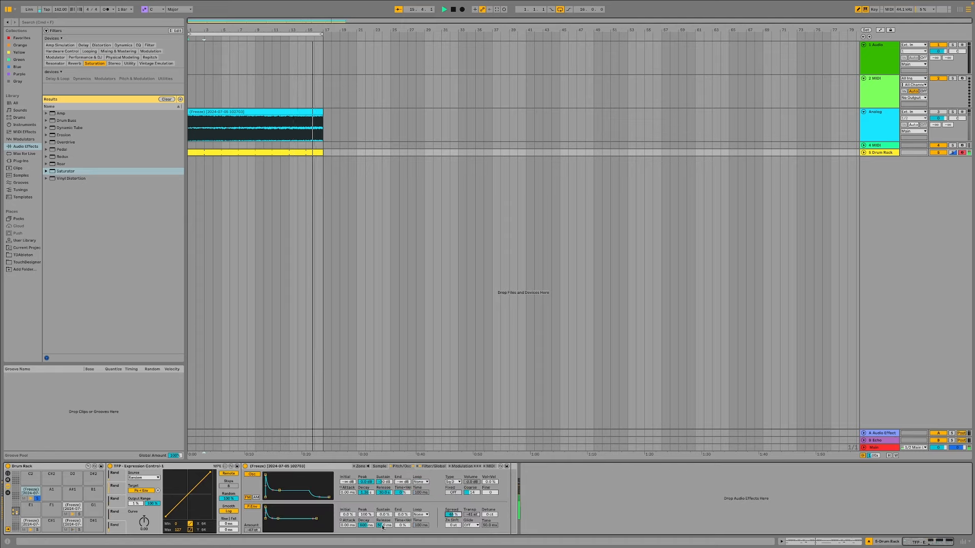
{"action": "left_click_drag", "start_coordinate": [364, 526], "coordinate": [364, 519]}
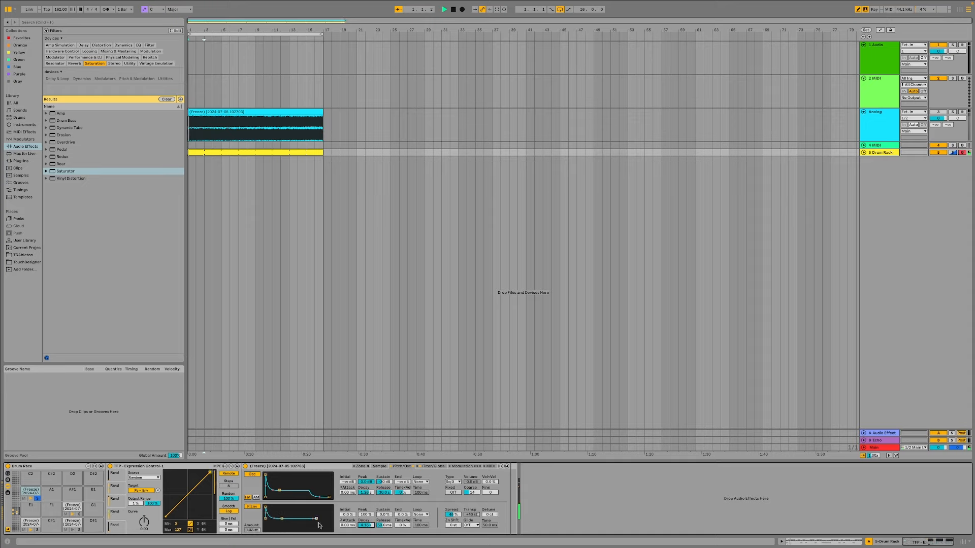
{"action": "left_click", "coordinate": [276, 518]}
{"action": "left_click_drag", "start_coordinate": [281, 519], "coordinate": [276, 529]}
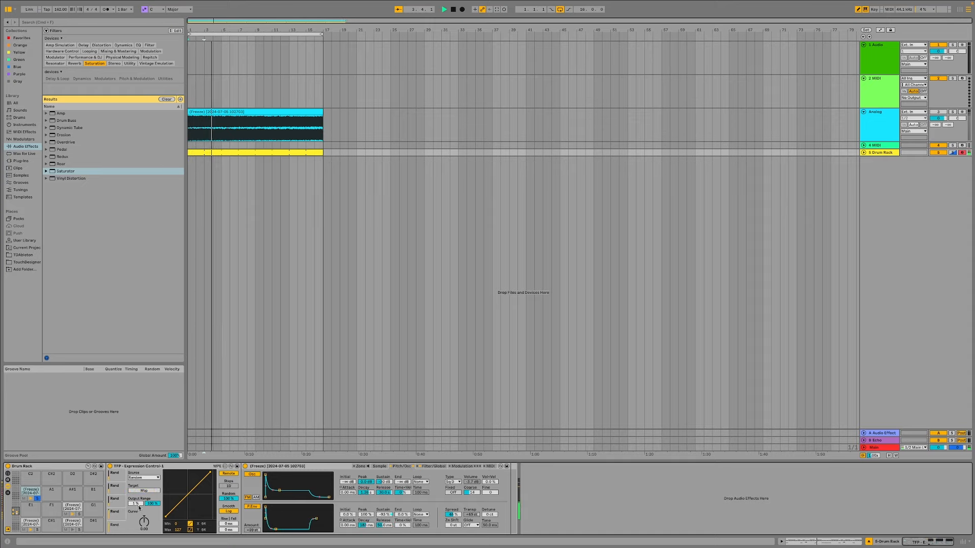
{"action": "left_click", "coordinate": [384, 515]}
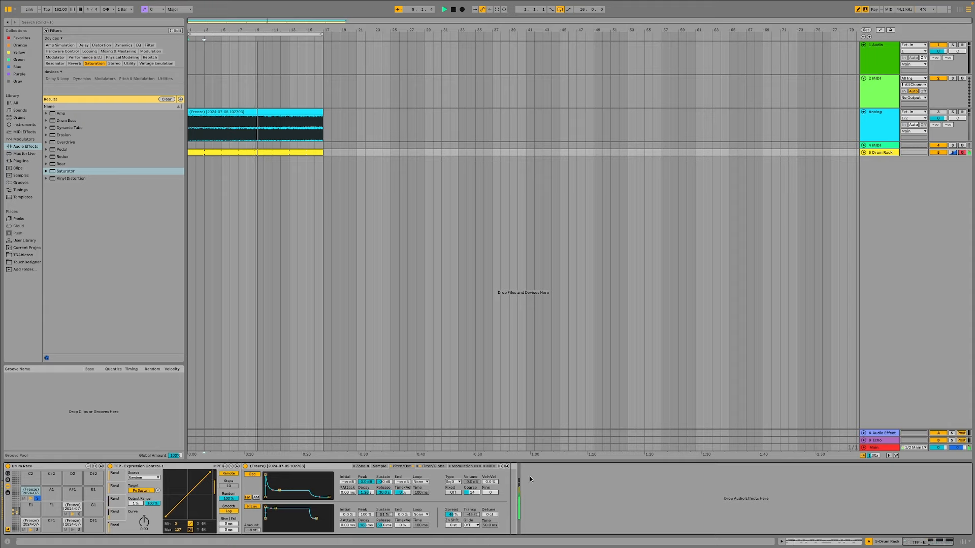
{"action": "left_click", "coordinate": [429, 466]}
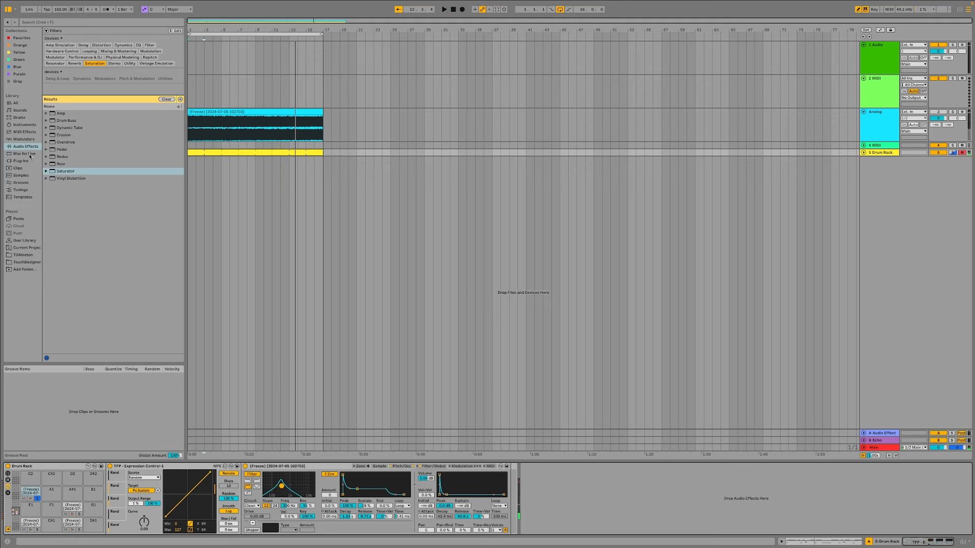
Add a second Expression Control from the saved preset before the Sampler, map its random source to Filter Res and play the pattern
{"action": "left_click", "coordinate": [29, 153]}
{"action": "left_click", "coordinate": [24, 139]}
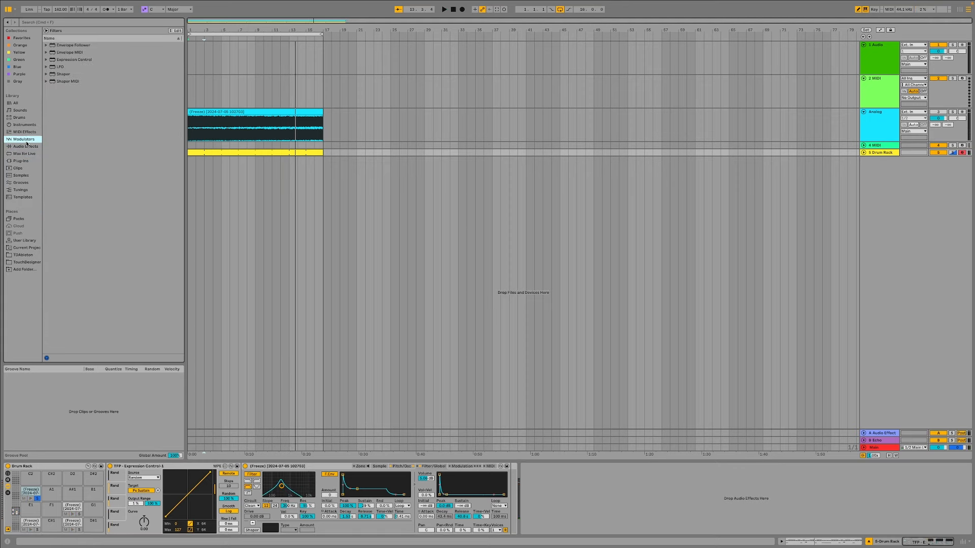
{"action": "left_click", "coordinate": [46, 53]}
{"action": "left_click", "coordinate": [47, 60]}
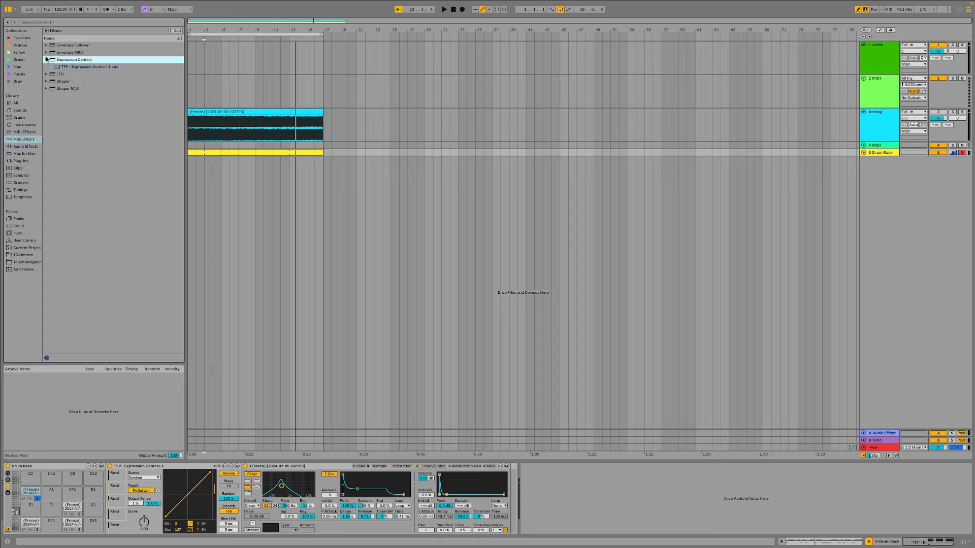
{"action": "left_click", "coordinate": [75, 66]}
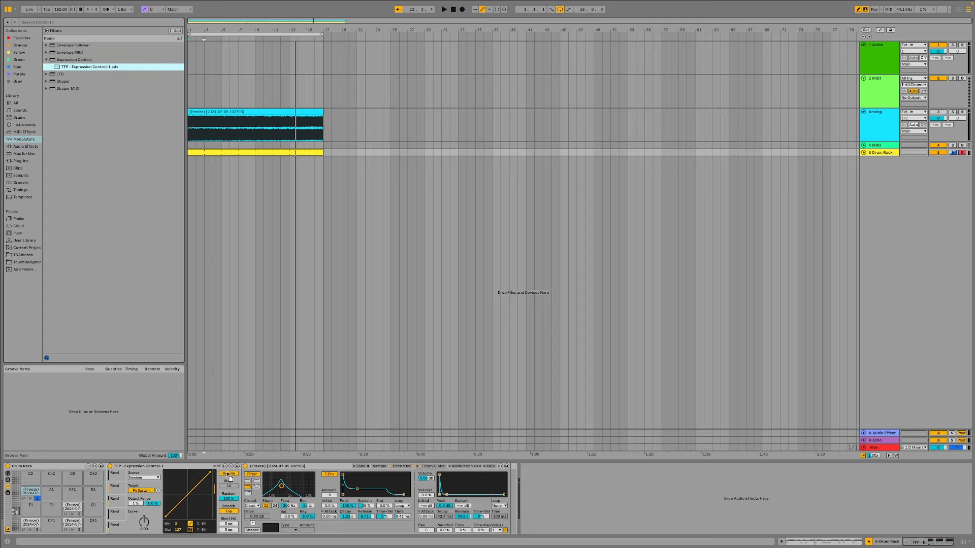
{"action": "left_click_drag", "start_coordinate": [230, 478], "coordinate": [265, 481]}
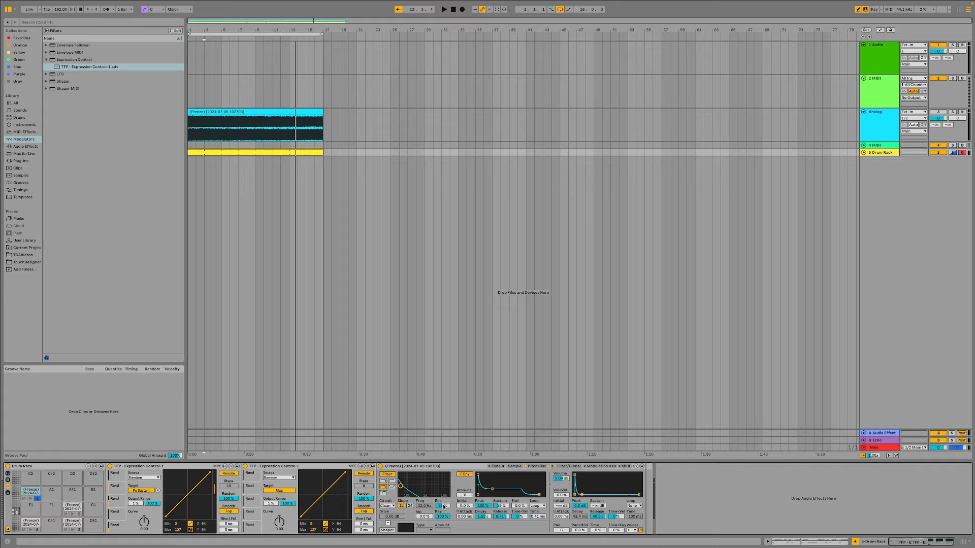
{"action": "key", "text": "space"}
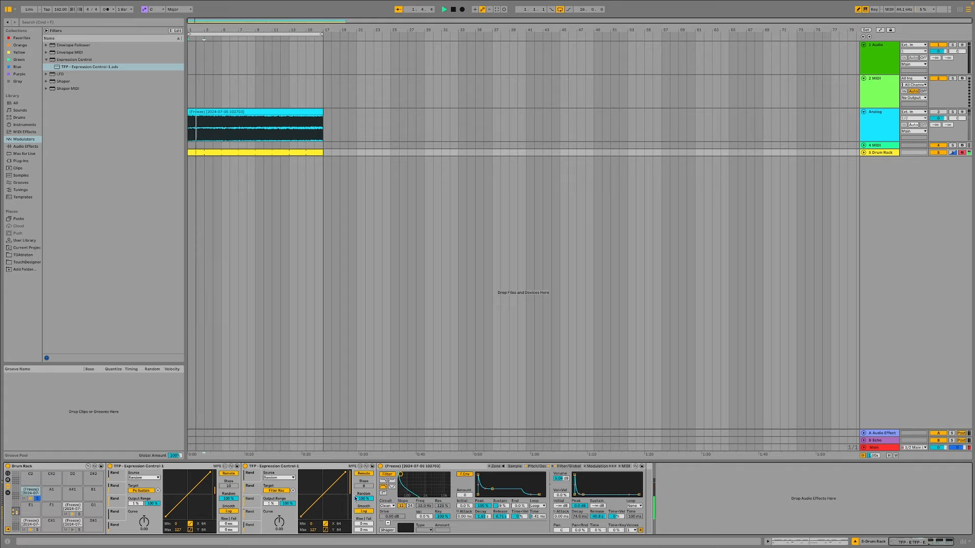
Narrow the Filter Res response curve in the second Expression Control by lowering its maximum and raising its minimum
{"action": "left_click_drag", "start_coordinate": [348, 479], "coordinate": [347, 487]}
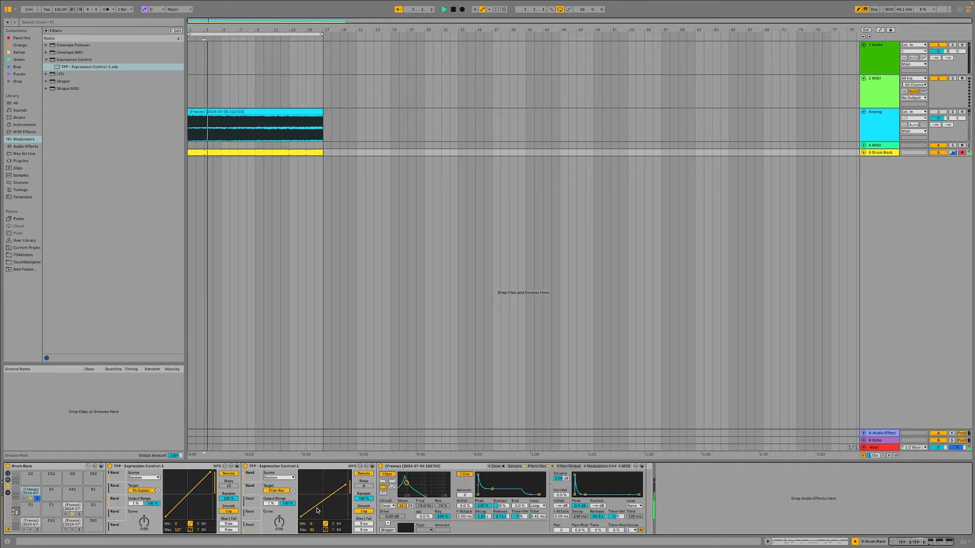
{"action": "left_click_drag", "start_coordinate": [302, 517], "coordinate": [301, 509]}
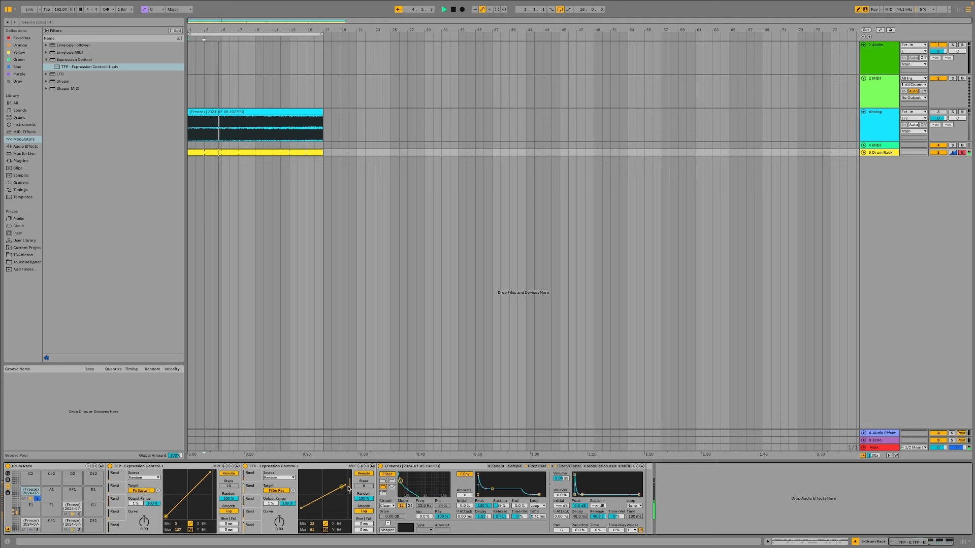
{"action": "left_click_drag", "start_coordinate": [348, 489], "coordinate": [348, 492]}
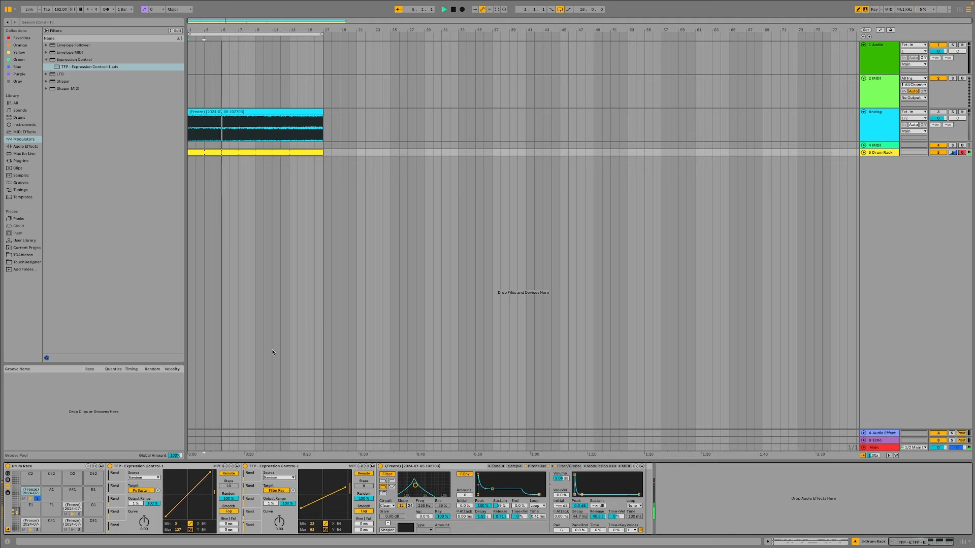
Add the OTT preset of Multiband Dynamics after the Sampler, play the pattern and lower OTT's amount
{"action": "left_click", "coordinate": [25, 125]}
{"action": "left_click", "coordinate": [26, 133]}
{"action": "left_click", "coordinate": [25, 125]}
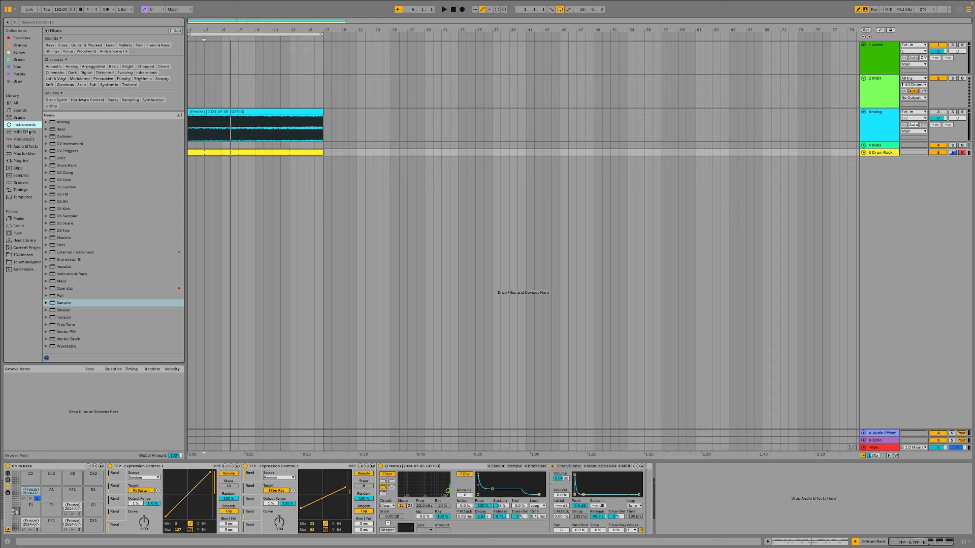
{"action": "left_click", "coordinate": [26, 148]}
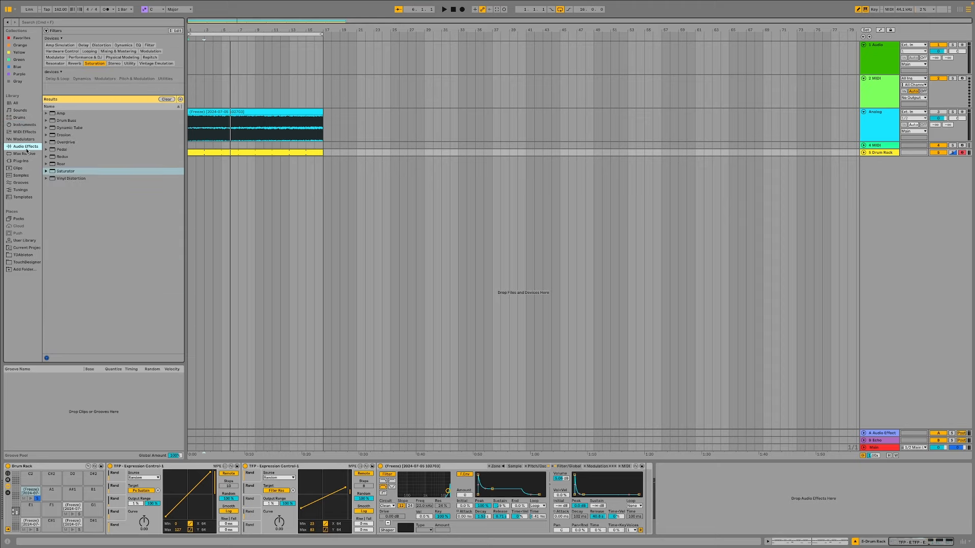
{"action": "left_click", "coordinate": [124, 45]}
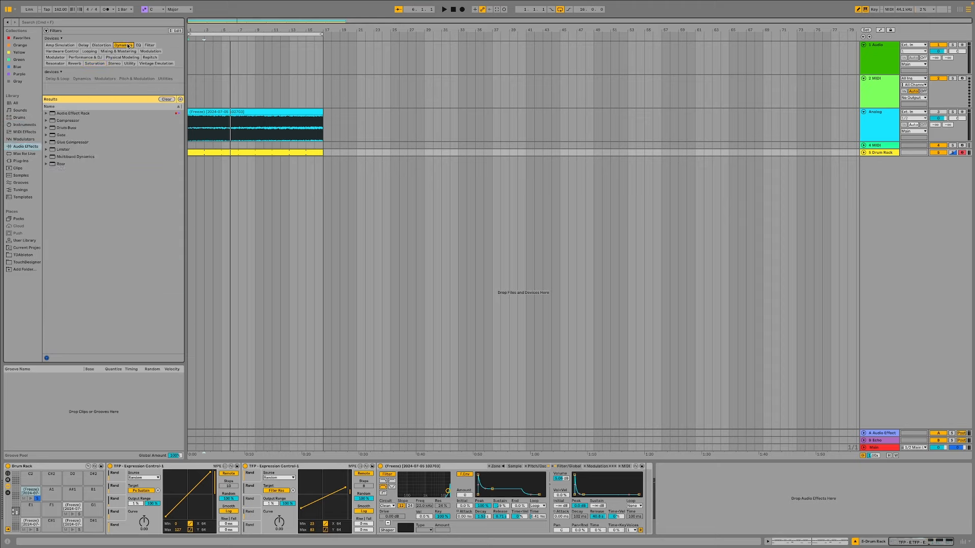
{"action": "left_click", "coordinate": [59, 157]}
{"action": "left_click", "coordinate": [69, 208]}
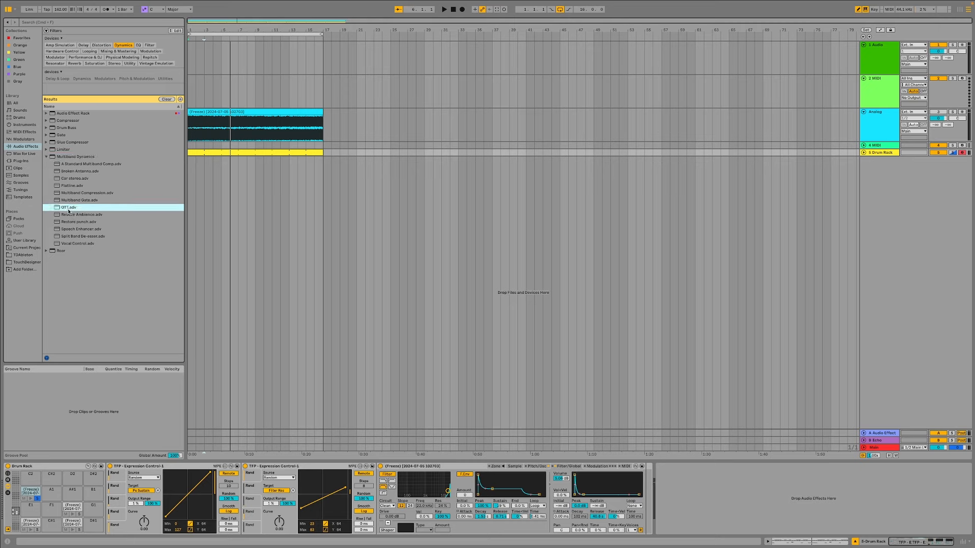
{"action": "left_click_drag", "start_coordinate": [648, 489], "coordinate": [650, 489]}
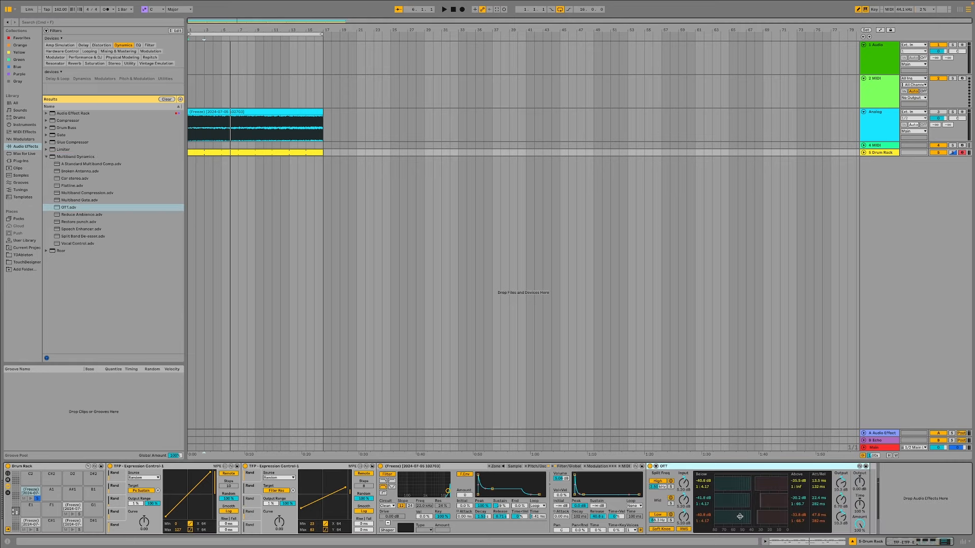
{"action": "key", "text": "space"}
{"action": "left_click_drag", "start_coordinate": [863, 535], "coordinate": [863, 547]}
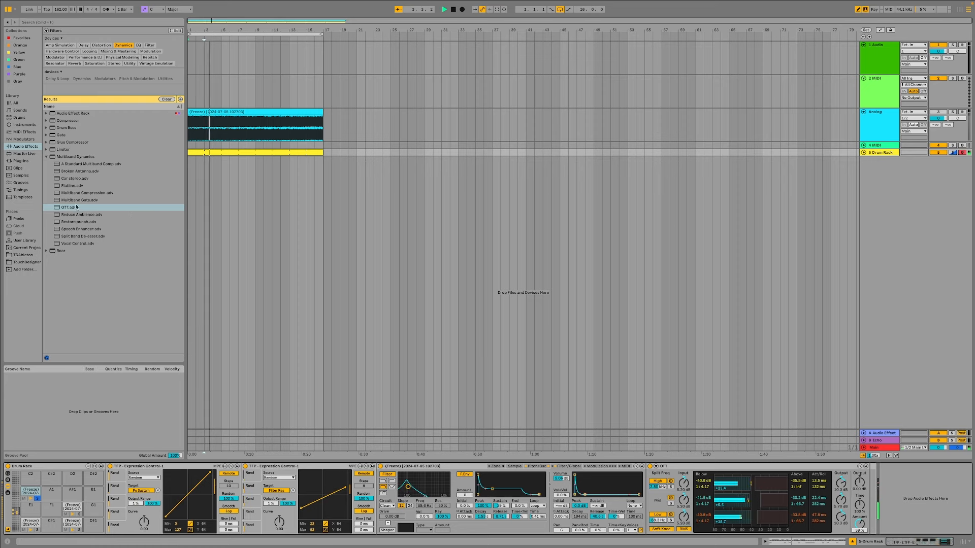
Add an EQ Eight after OTT, cut the low frequencies with it and play the pattern
{"action": "left_click", "coordinate": [139, 45]}
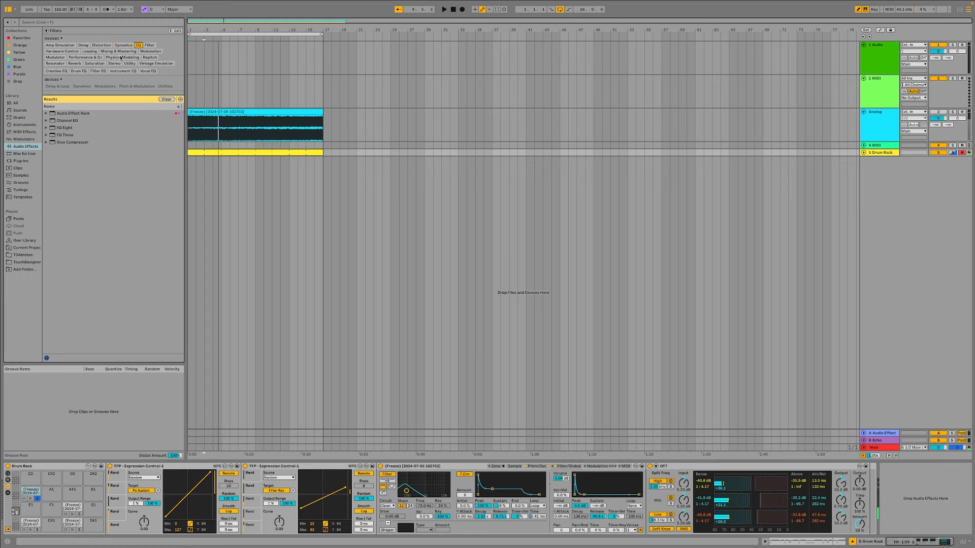
{"action": "left_click", "coordinate": [66, 128]}
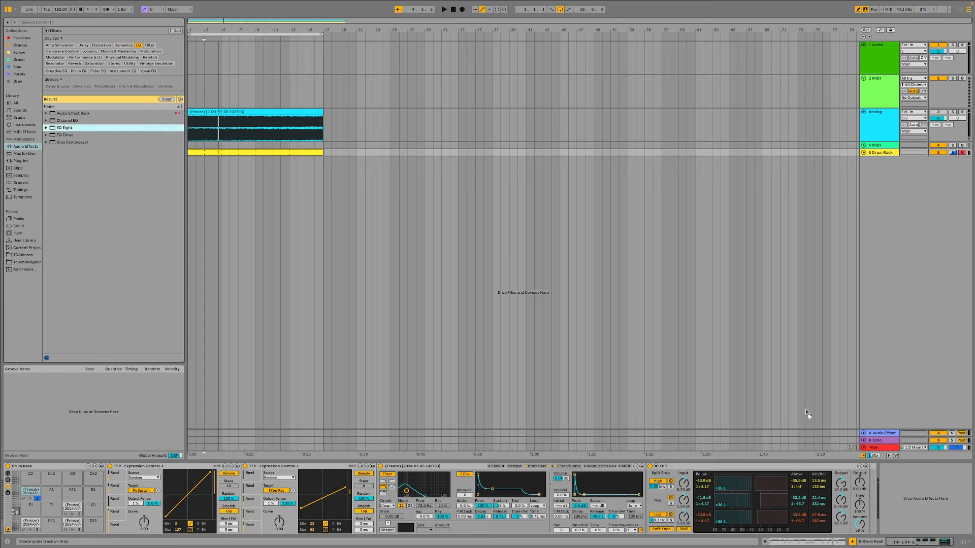
{"action": "left_click_drag", "start_coordinate": [872, 490], "coordinate": [872, 490]}
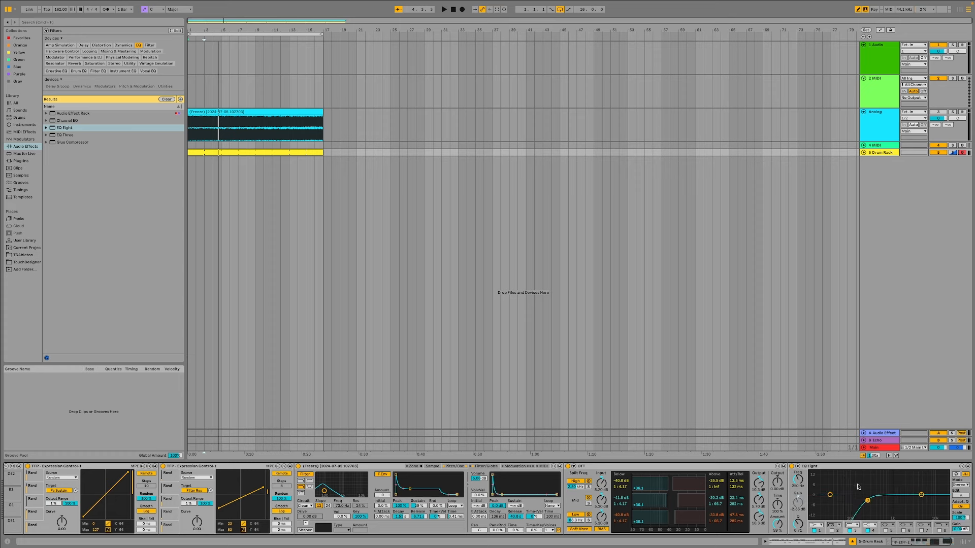
{"action": "key", "text": "space"}
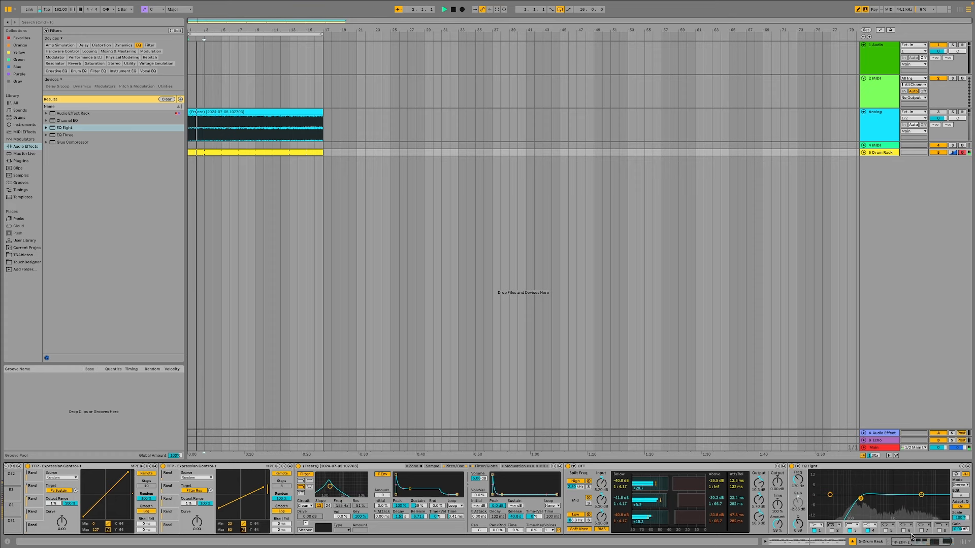
{"action": "scroll", "coordinate": [911, 536], "scroll_direction": "right", "scroll_amount": 3}
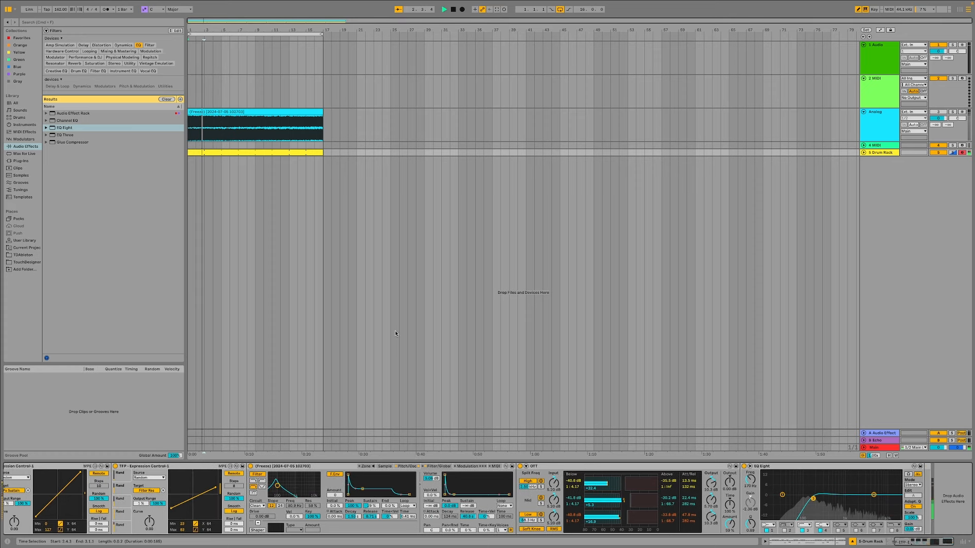
Add Shifter from the Repitch audio effects, place it between OTT and EQ Eight and play the pattern
{"action": "left_click", "coordinate": [24, 124]}
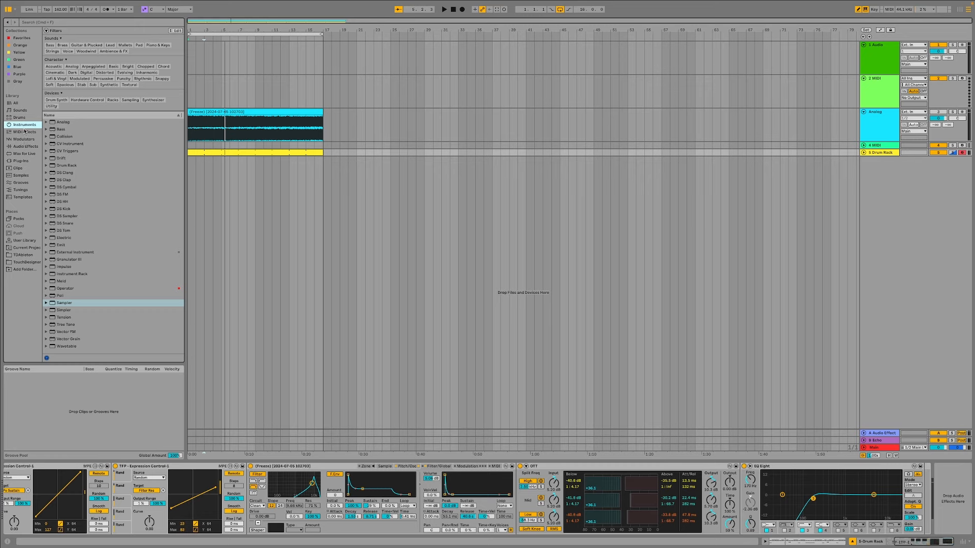
{"action": "left_click", "coordinate": [26, 146]}
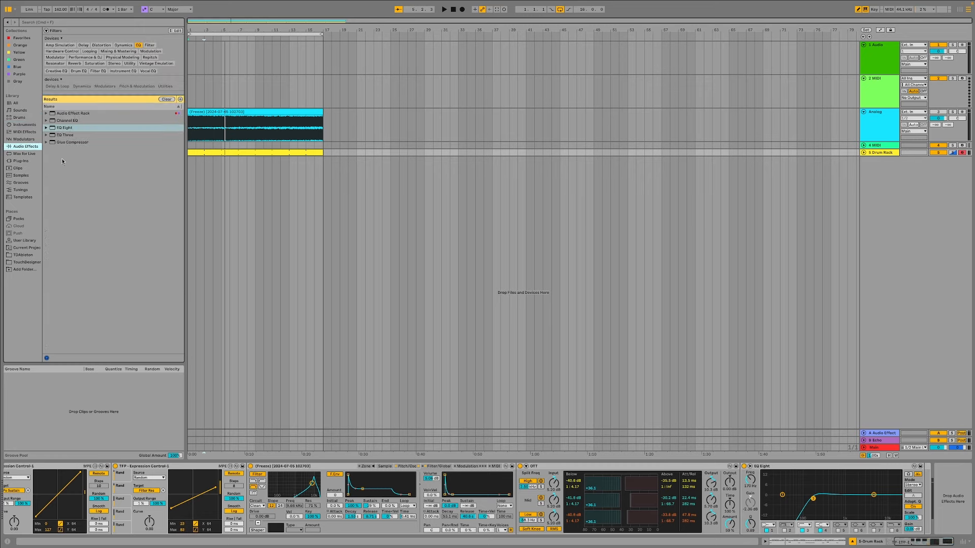
{"action": "left_click", "coordinate": [138, 44]}
{"action": "left_click", "coordinate": [151, 57]}
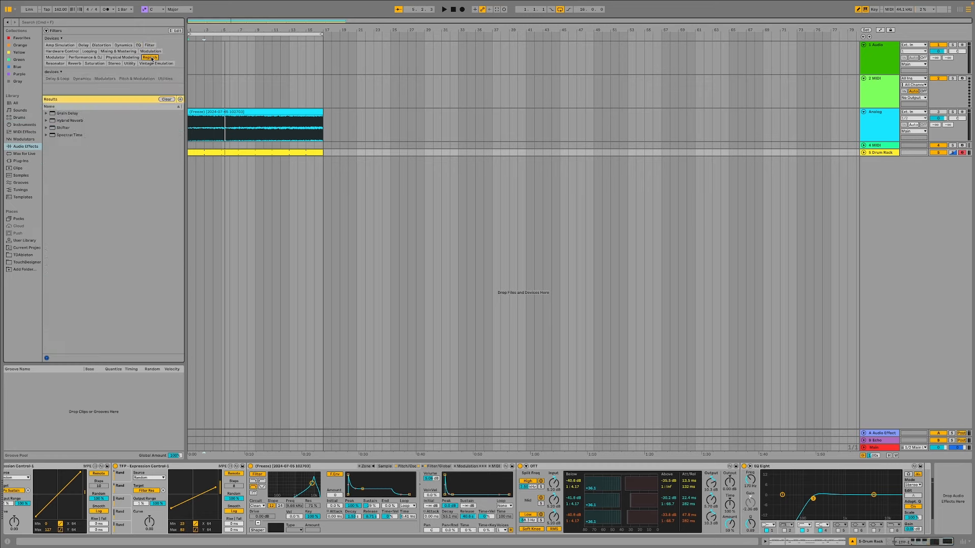
{"action": "left_click_drag", "start_coordinate": [64, 128], "coordinate": [621, 313]}
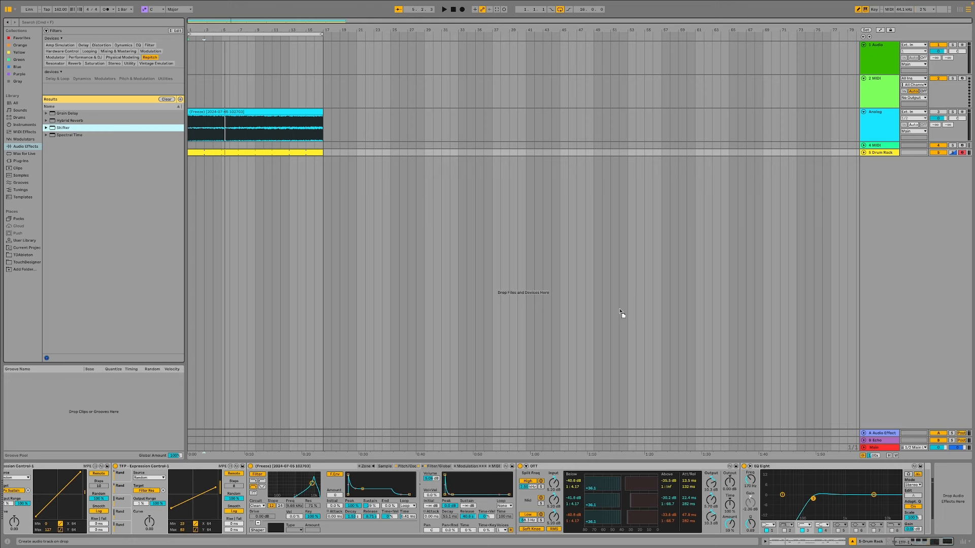
{"action": "left_click_drag", "start_coordinate": [918, 497], "coordinate": [919, 498]}
{"action": "key", "text": "space"}
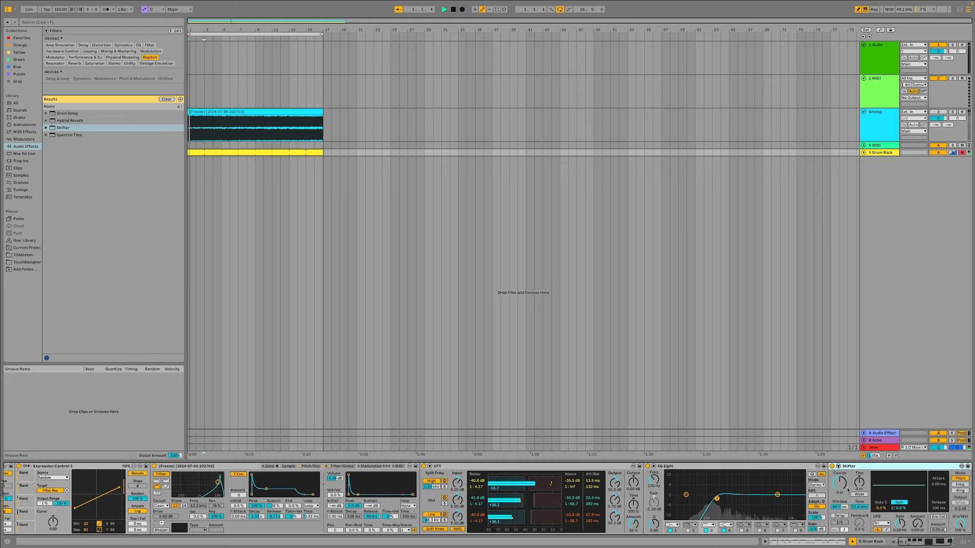
{"action": "left_click_drag", "start_coordinate": [762, 476], "coordinate": [651, 477]}
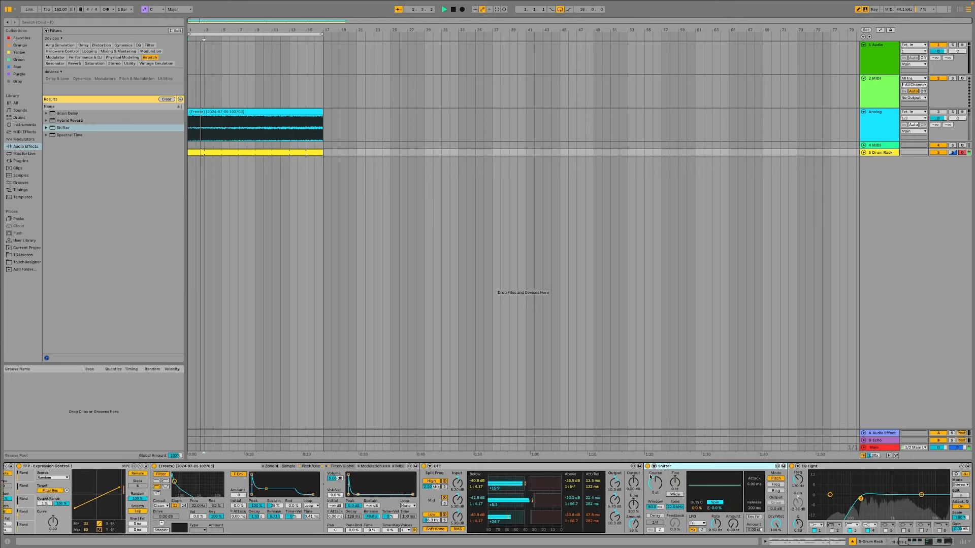
Map a random source in the second Expression Control to Shifter's Pitch Coarse and lower Shifter's dry/wet mix during playback
{"action": "left_click_drag", "start_coordinate": [923, 541], "coordinate": [788, 539]}
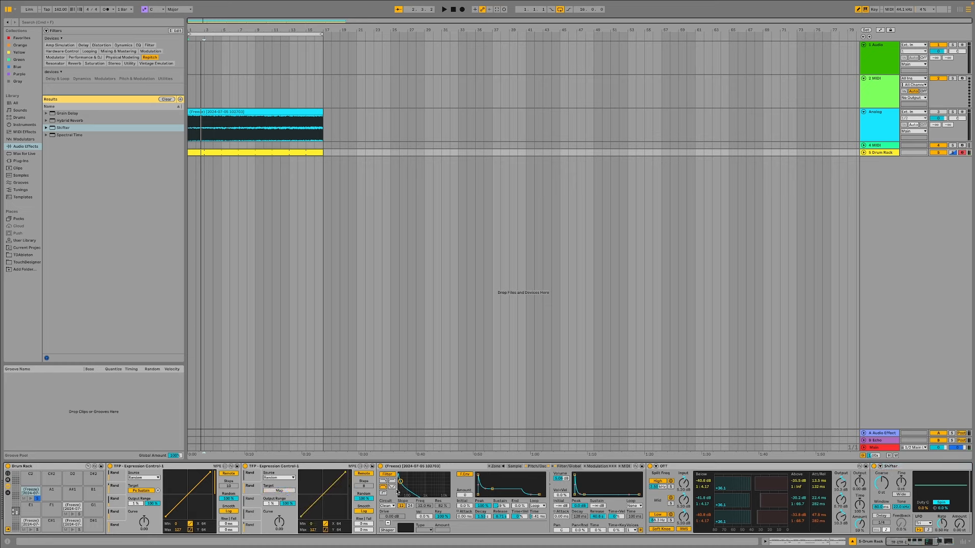
{"action": "key", "text": "space"}
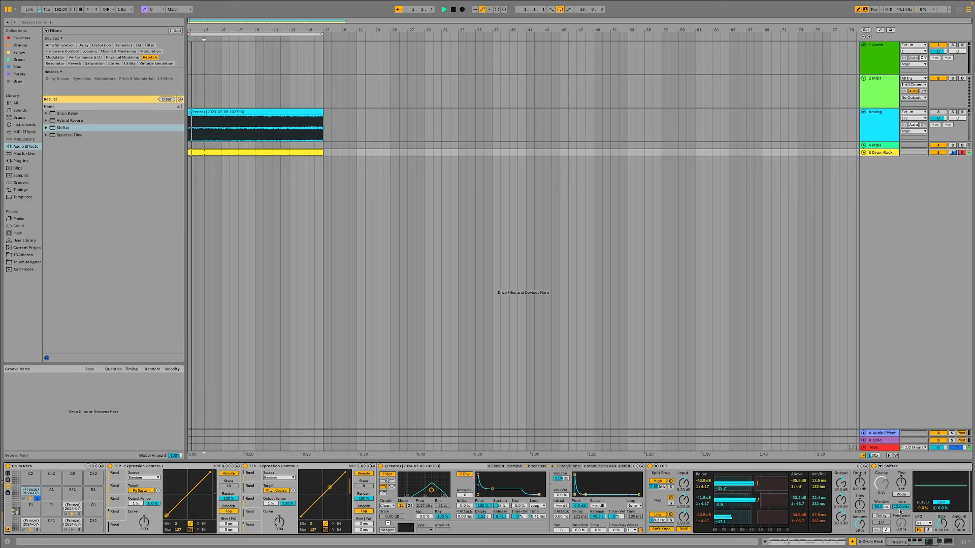
{"action": "scroll", "coordinate": [895, 514], "scroll_direction": "right", "scroll_amount": 5}
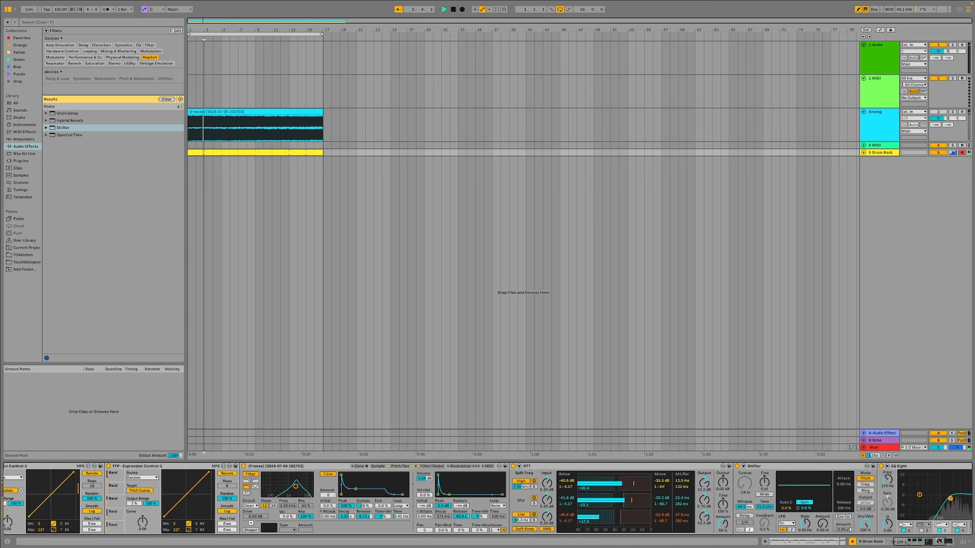
{"action": "left_click_drag", "start_coordinate": [852, 526], "coordinate": [851, 526]}
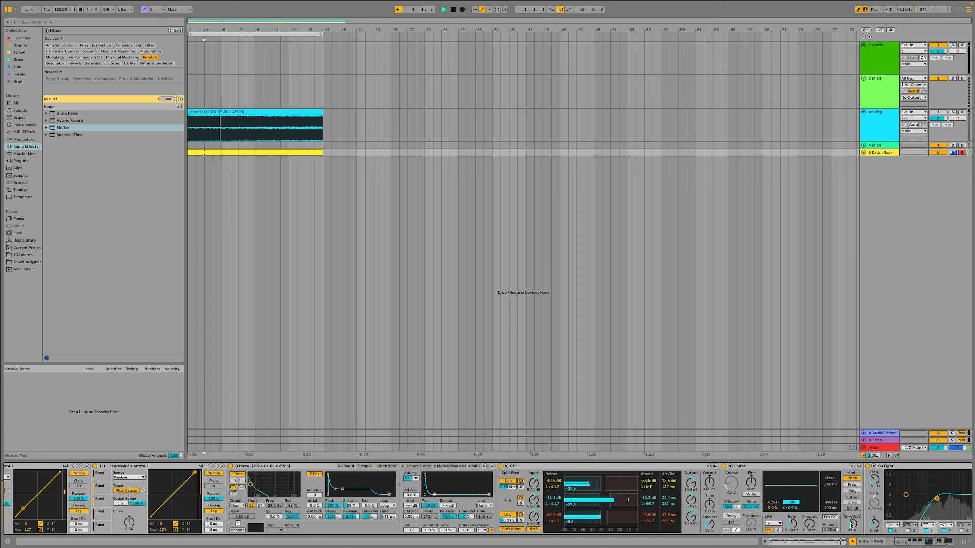
Enable Shifter's delay with its time in milliseconds, and map another Expression Control random source to Delay Feedback
{"action": "left_click", "coordinate": [734, 517]}
{"action": "left_click", "coordinate": [726, 530]}
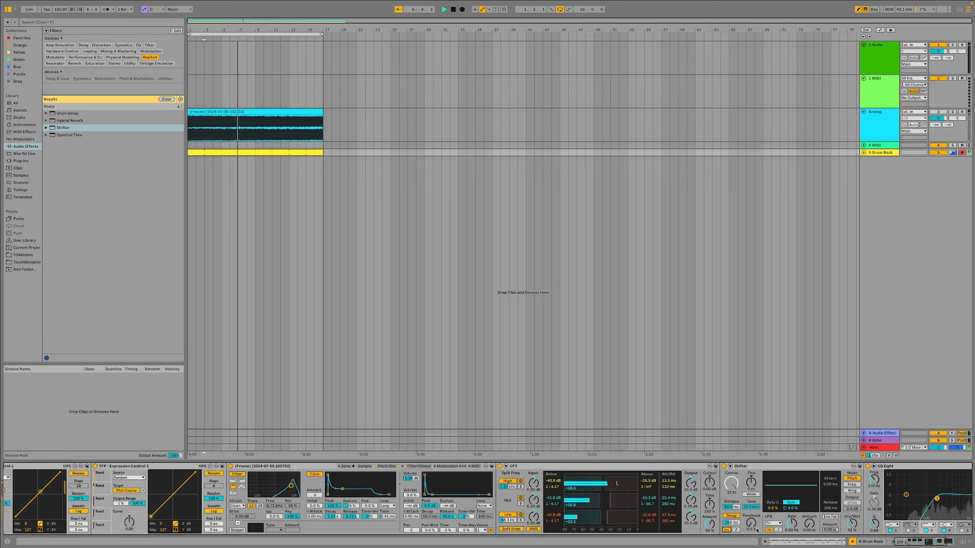
{"action": "left_click", "coordinate": [143, 491]}
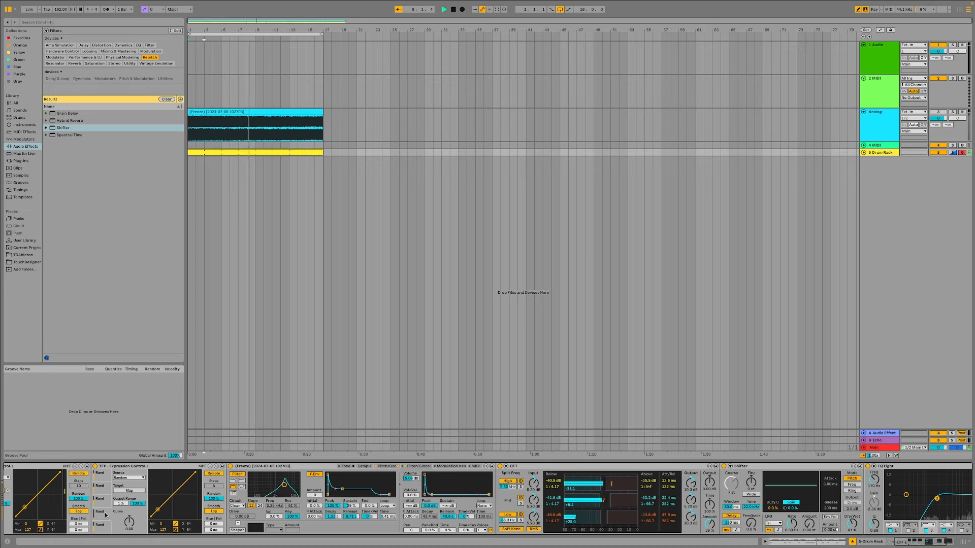
{"action": "left_click", "coordinate": [751, 523]}
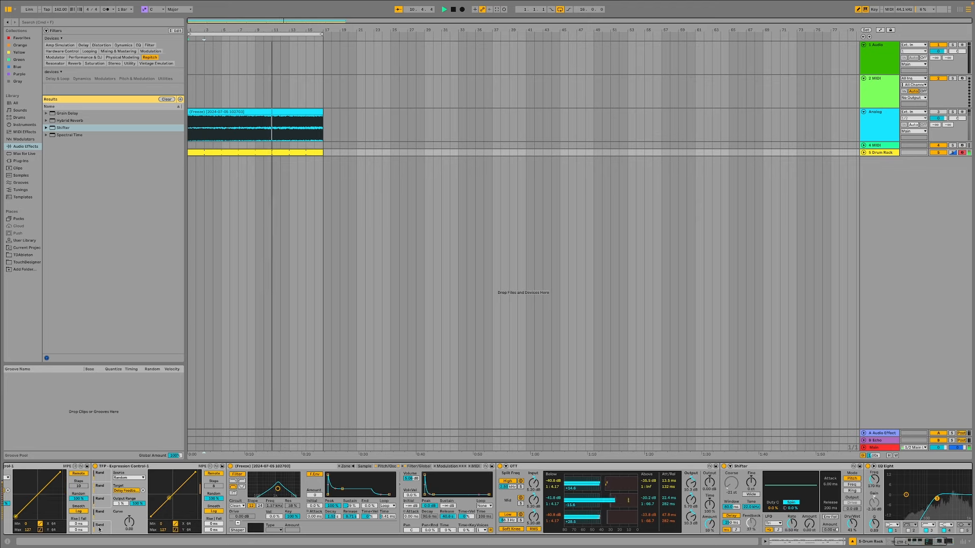
Map a further Expression Control random source to Shifter's Delay Time and lower the maximum of its response curve
{"action": "left_click", "coordinate": [142, 491]}
{"action": "left_click", "coordinate": [128, 491]}
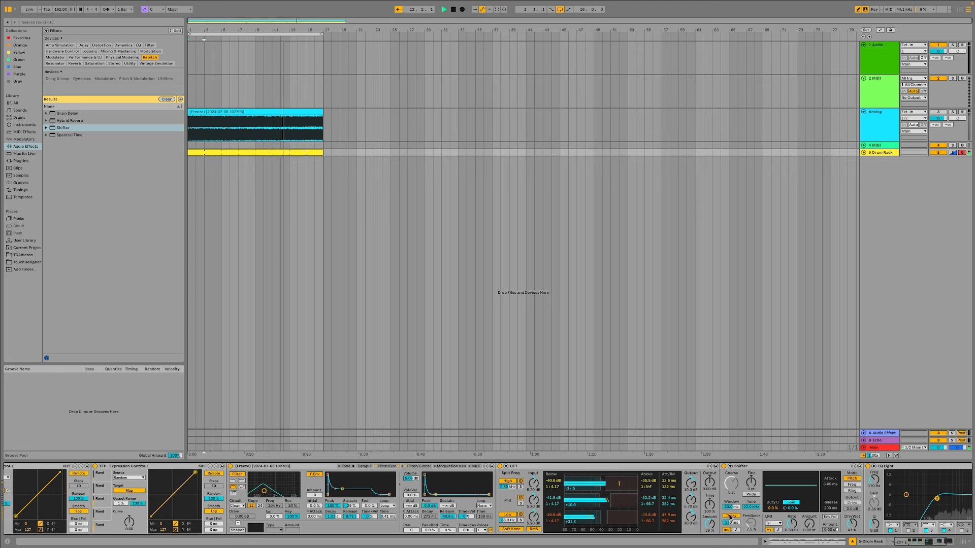
{"action": "left_click", "coordinate": [731, 523]}
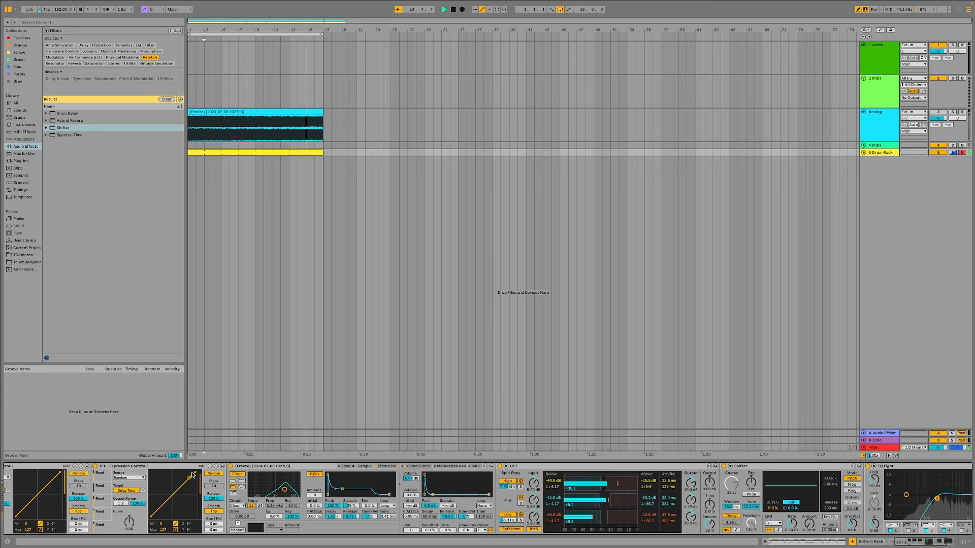
{"action": "left_click_drag", "start_coordinate": [196, 473], "coordinate": [209, 509]}
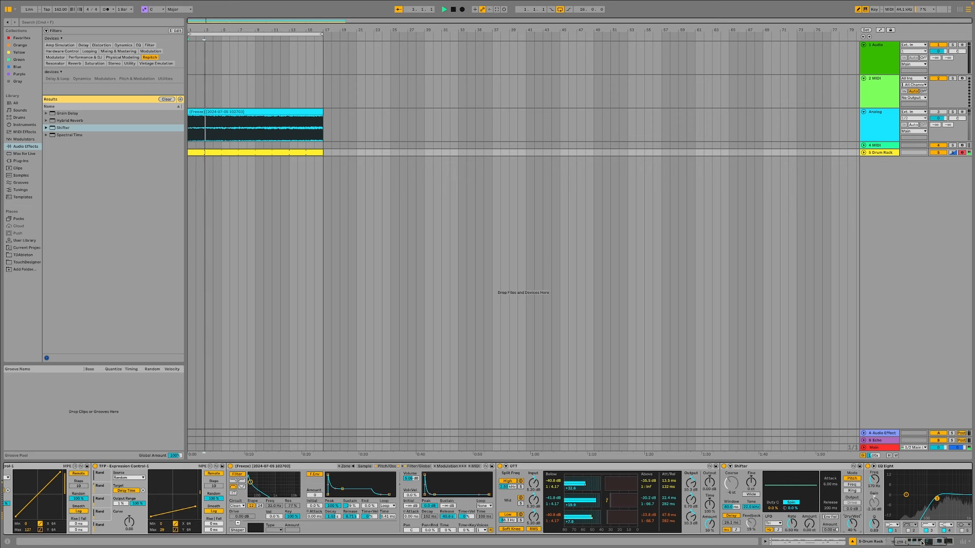
Show the chain list of the Drum Rack and stop playback
{"action": "left_click", "coordinate": [888, 542]}
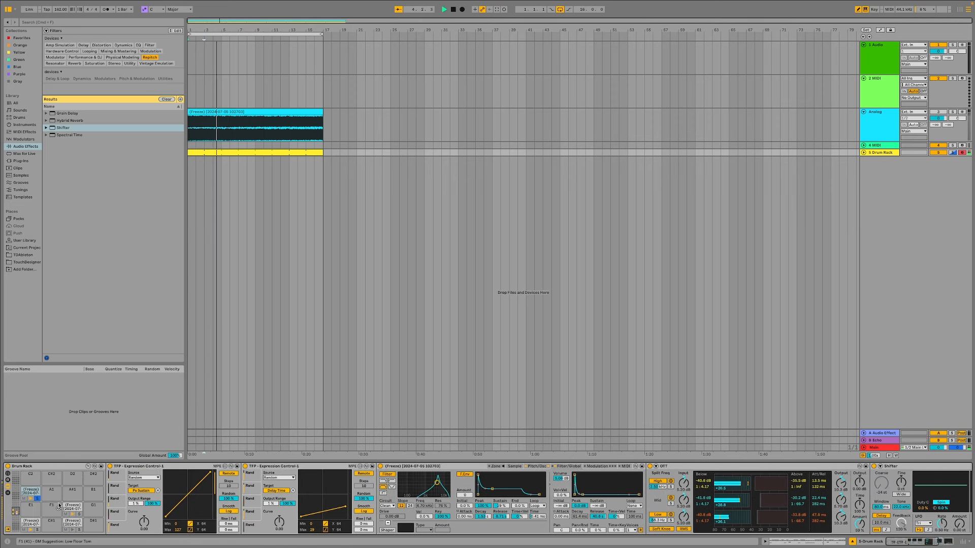
{"action": "left_click", "coordinate": [8, 493]}
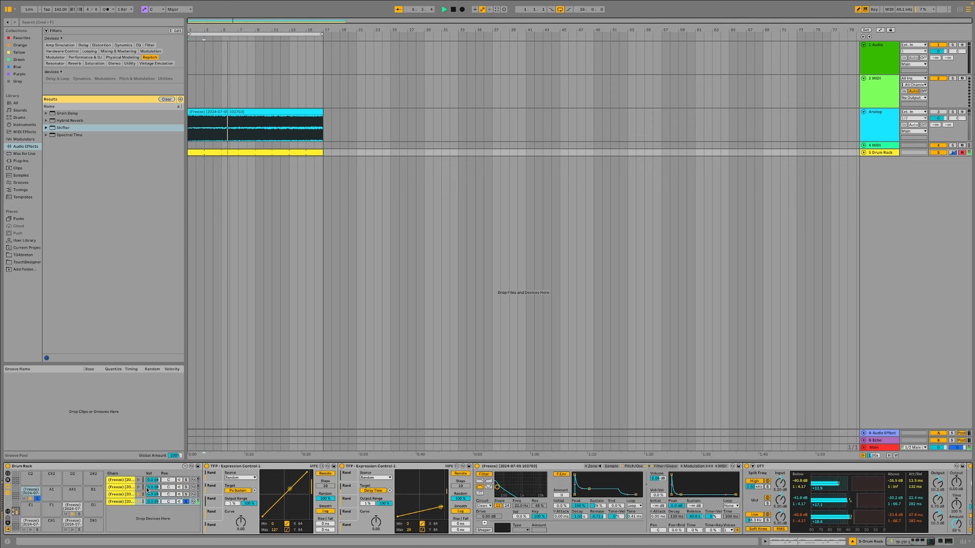
{"action": "left_click_drag", "start_coordinate": [161, 504], "coordinate": [157, 504]}
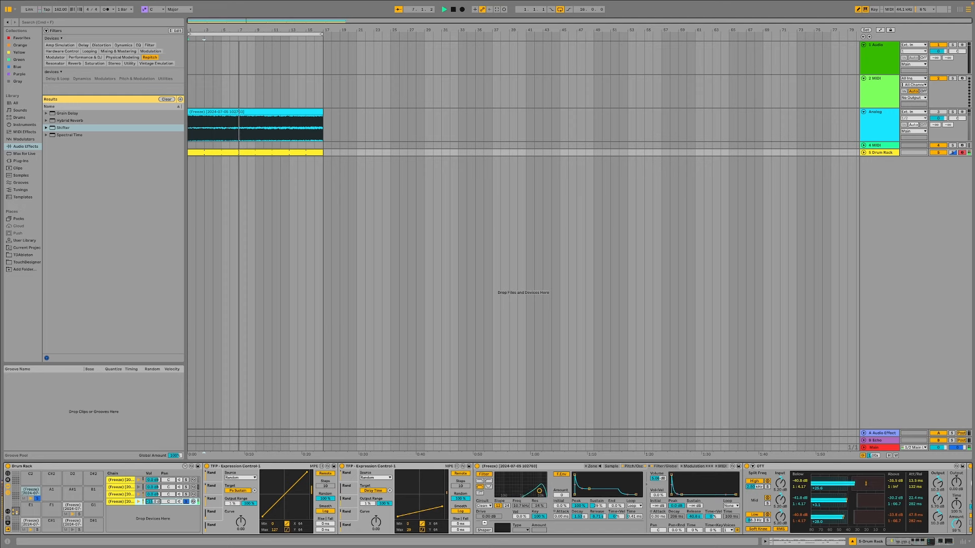
{"action": "key", "text": "space"}
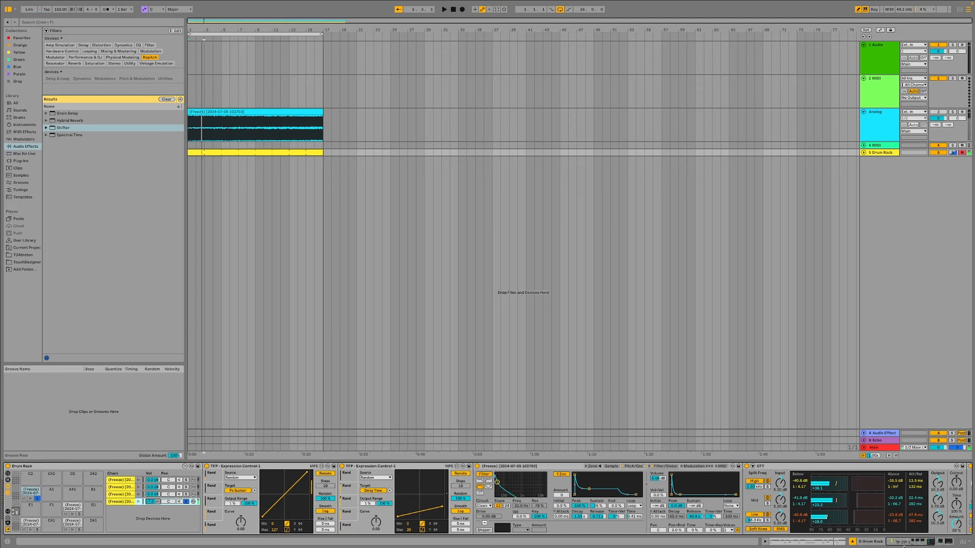
Reorder the devices on the fourth Drum Rack chain so that Shifter comes before OTT, and play the result
{"action": "left_click", "coordinate": [954, 543]}
{"action": "left_click_drag", "start_coordinate": [389, 466], "coordinate": [730, 496]}
{"action": "left_click", "coordinate": [895, 542]}
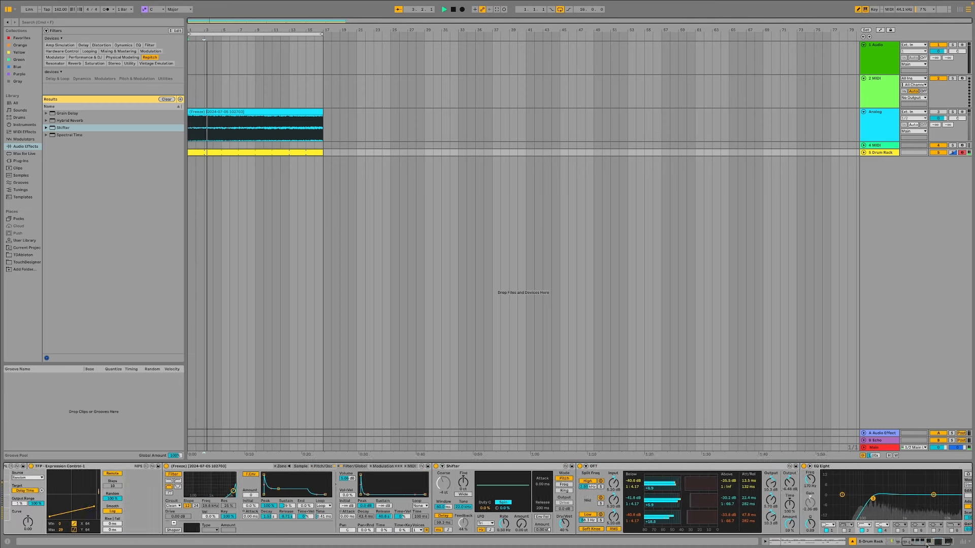
{"action": "key", "text": "space"}
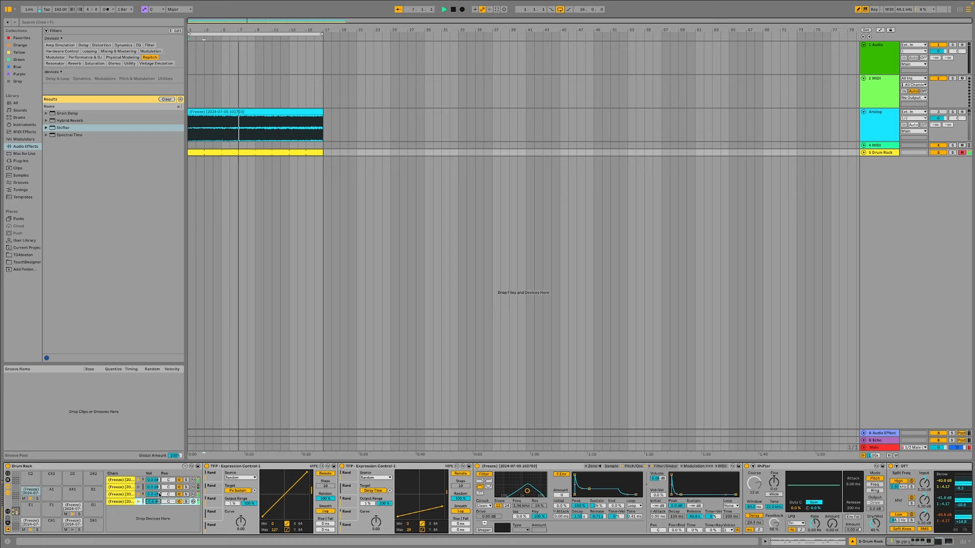
Rebalance the volumes of the four Drum Rack chains against each other during playback
{"action": "left_click", "coordinate": [150, 479]}
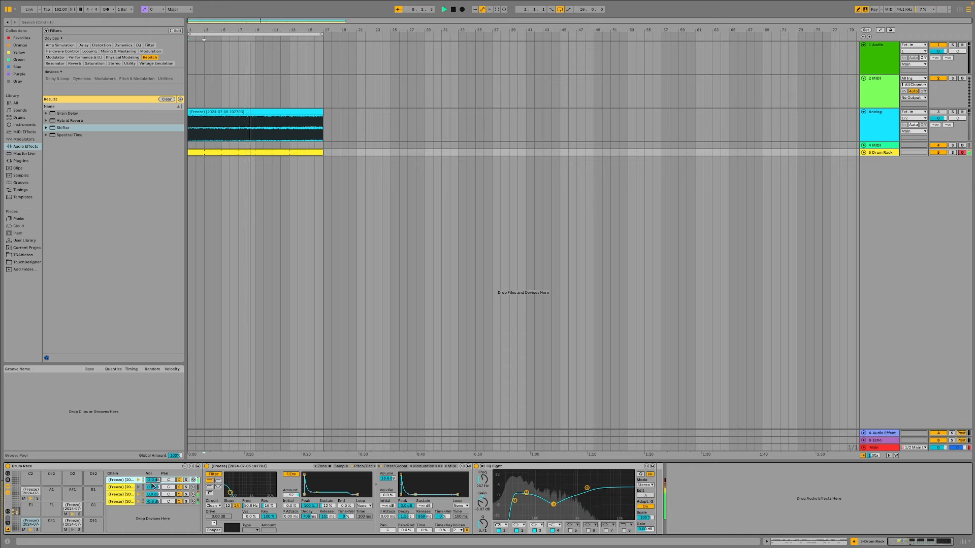
{"action": "left_click", "coordinate": [150, 487]}
{"action": "left_click", "coordinate": [156, 493]}
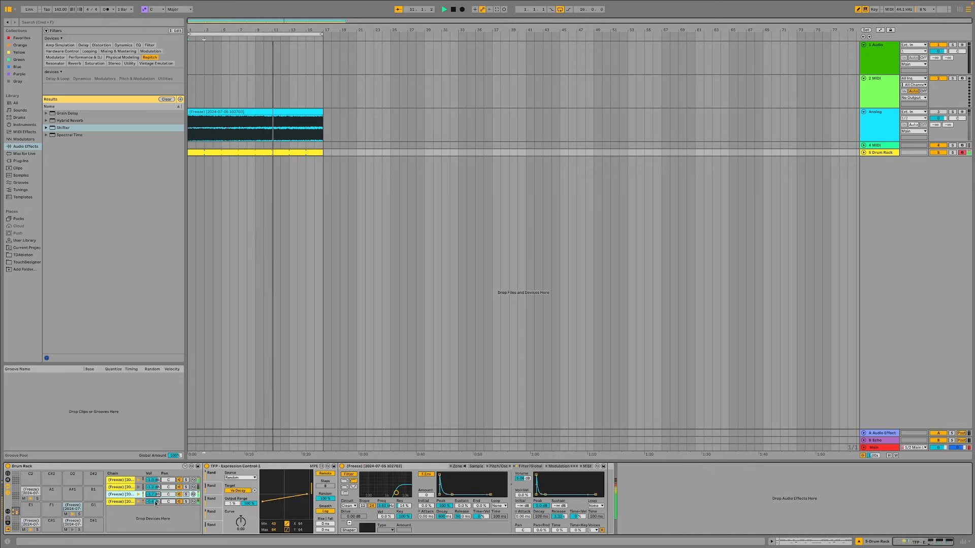
{"action": "left_click", "coordinate": [156, 503]}
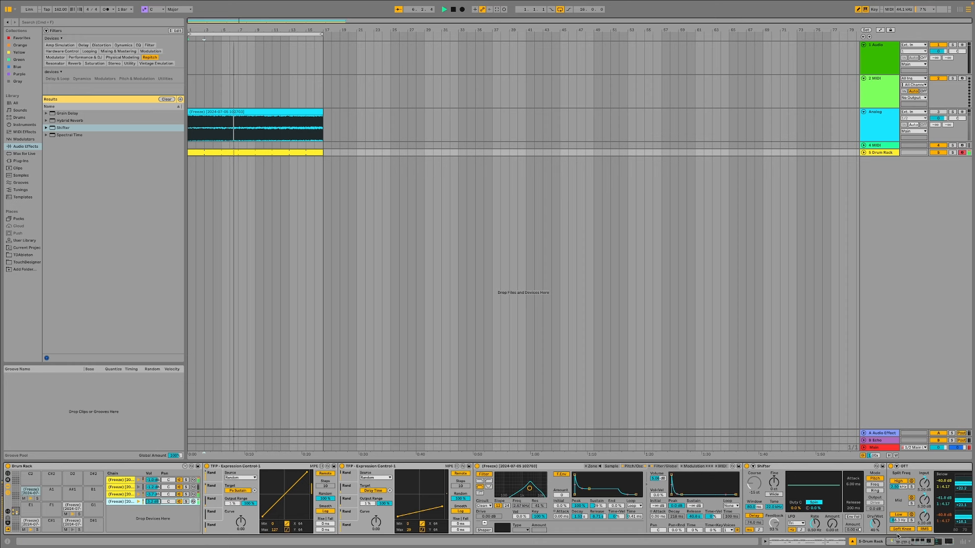
Add a second EQ Eight to the end of the fourth chain's effects and start playback
{"action": "left_click", "coordinate": [938, 542]}
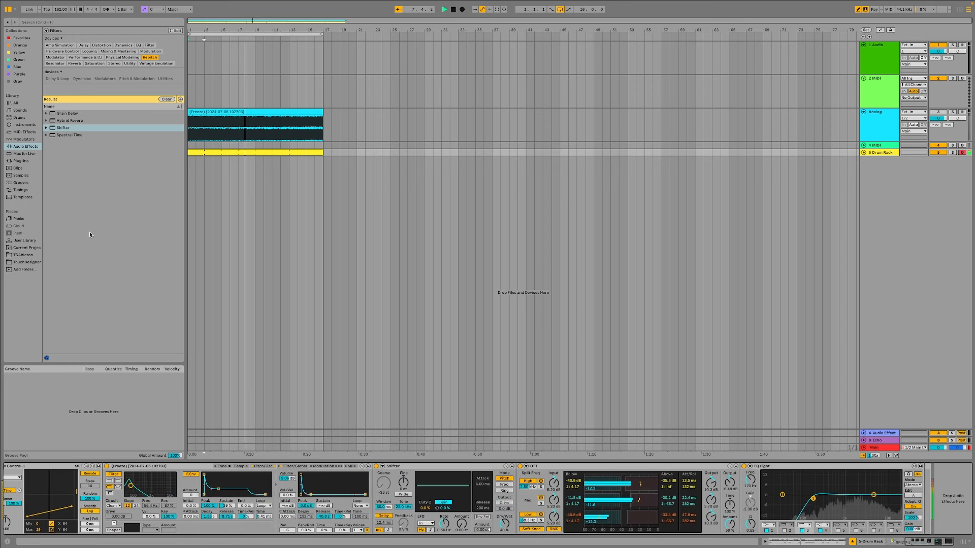
{"action": "left_click", "coordinate": [139, 45]}
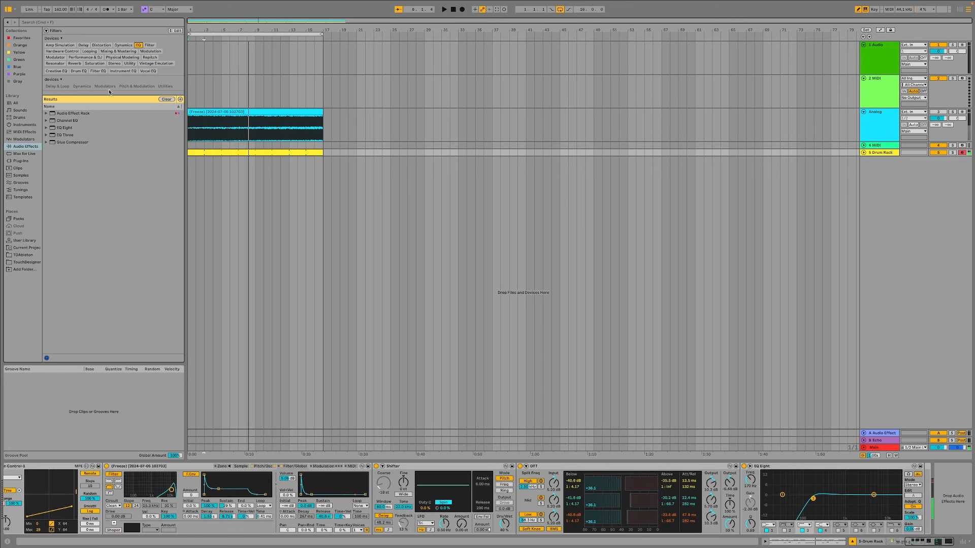
{"action": "double_click", "coordinate": [73, 128]}
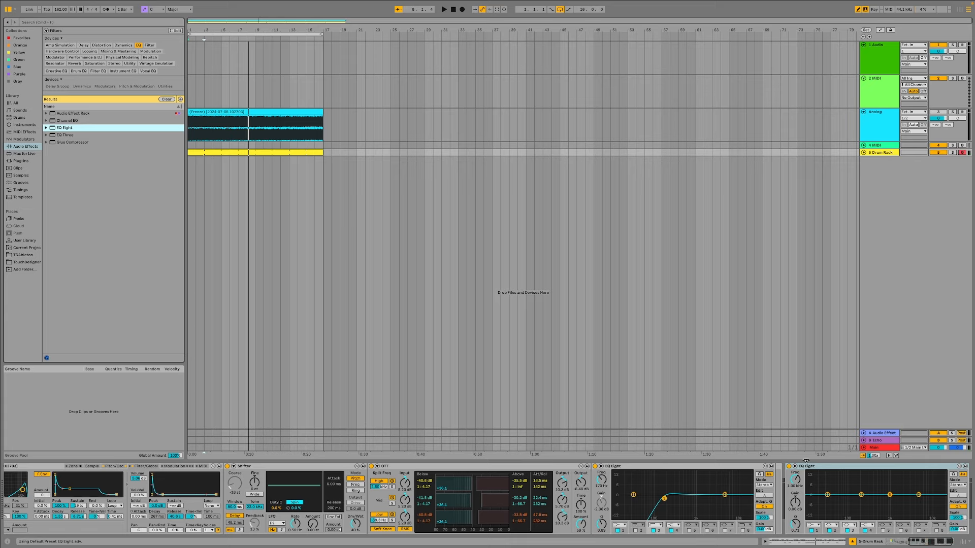
{"action": "key", "text": "space"}
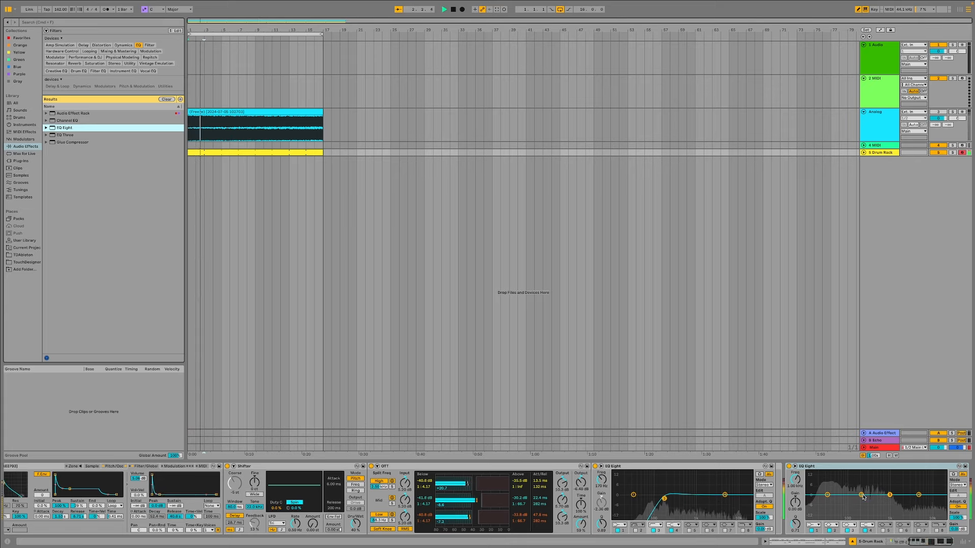
Shape the new EQ Eight with a low cut on the first band and a dip at about 202 Hz on the second
{"action": "left_click", "coordinate": [827, 495]}
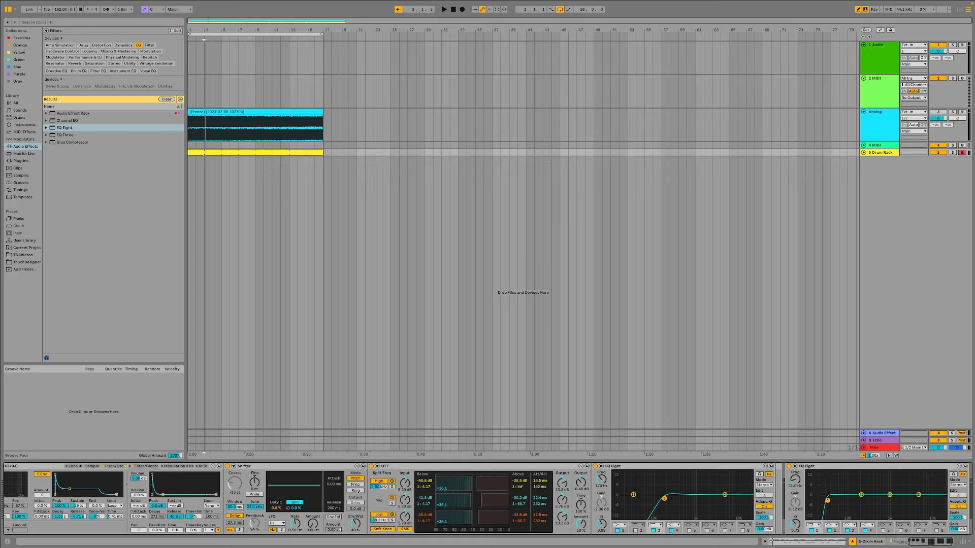
{"action": "left_click_drag", "start_coordinate": [827, 501], "coordinate": [827, 501]}
{"action": "key", "text": "space"}
{"action": "key", "text": "space"}
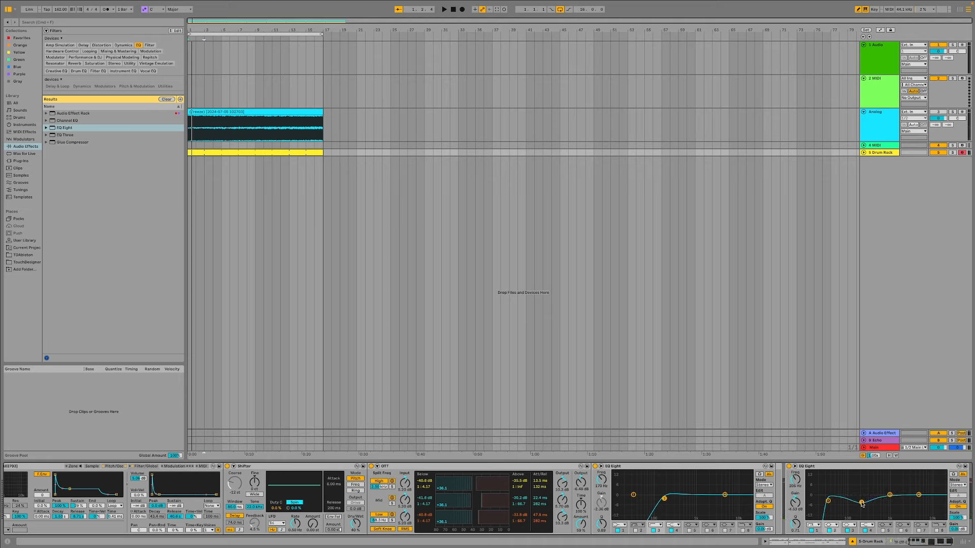
{"action": "key", "text": "space"}
{"action": "left_click_drag", "start_coordinate": [861, 504], "coordinate": [861, 503]}
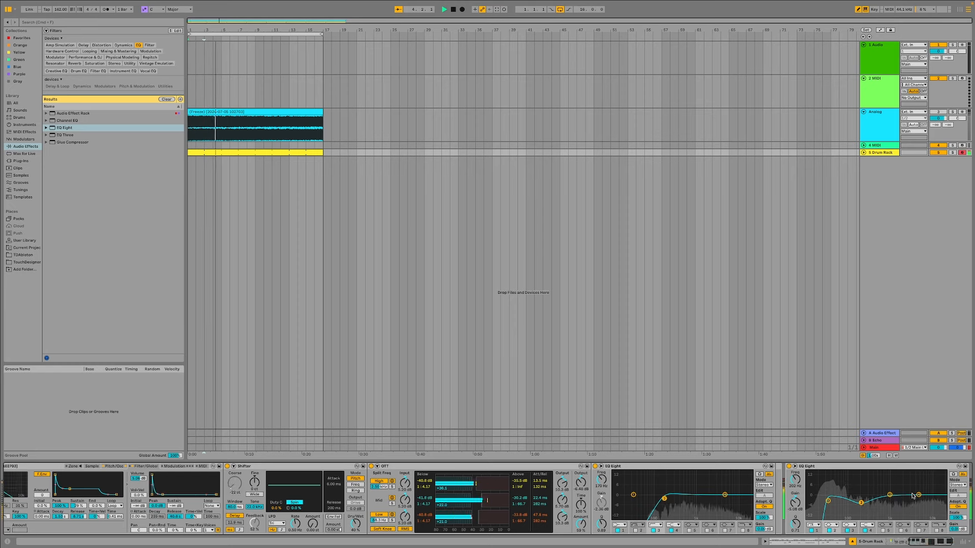
{"action": "key", "text": "space"}
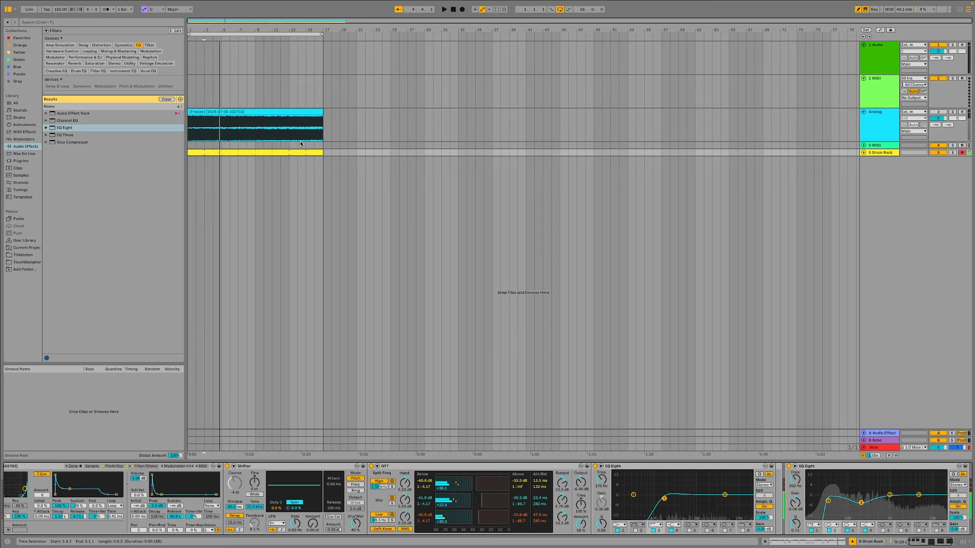
Add a third EQ Eight in M/S mode and apply a low cut at about 167 Hz to the side signal
{"action": "double_click", "coordinate": [66, 128]}
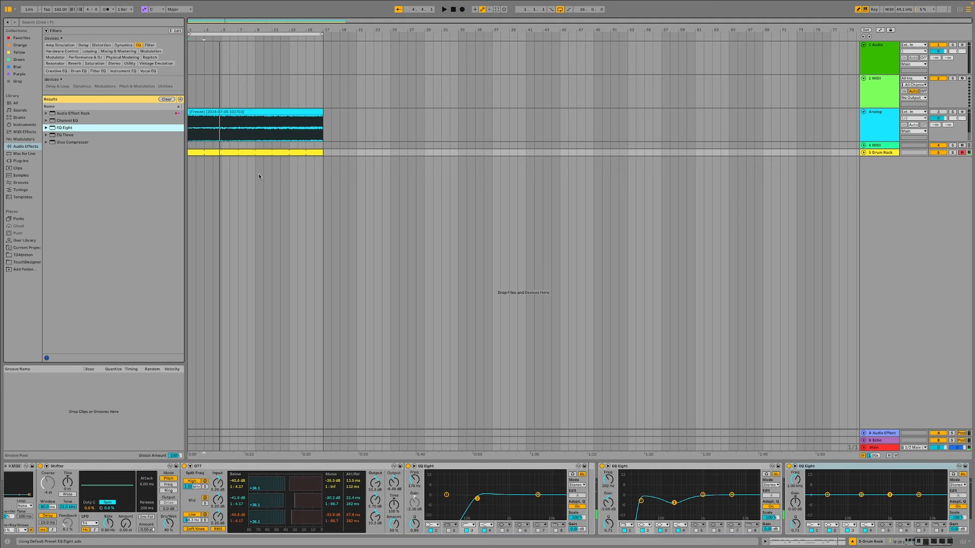
{"action": "left_click", "coordinate": [861, 495]}
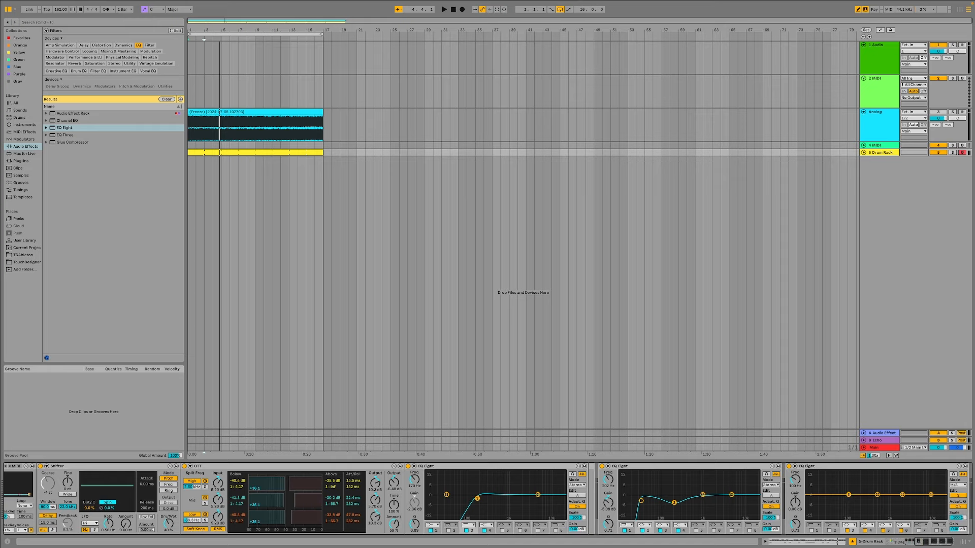
{"action": "left_click_drag", "start_coordinate": [849, 495], "coordinate": [859, 496]}
{"action": "left_click", "coordinate": [849, 525]}
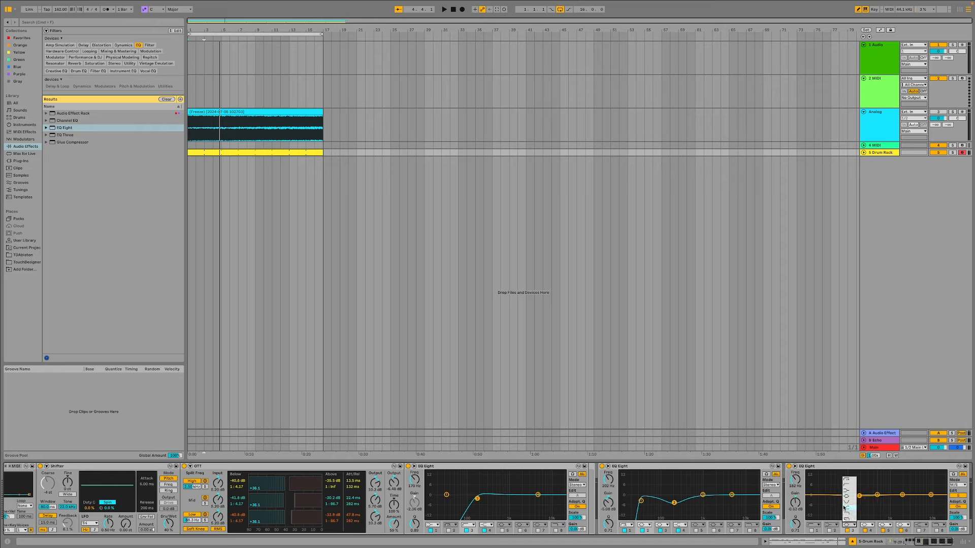
{"action": "left_click", "coordinate": [851, 482]}
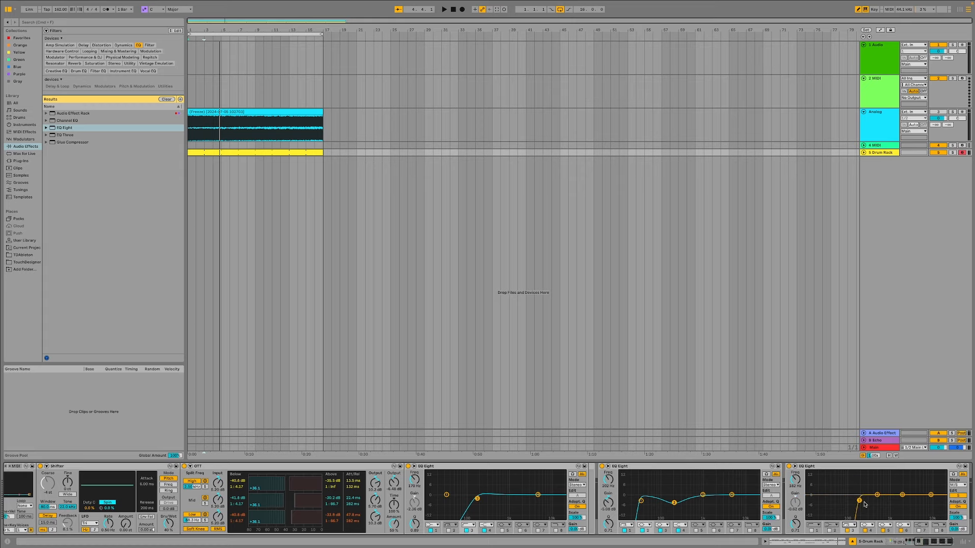
{"action": "left_click_drag", "start_coordinate": [859, 502], "coordinate": [858, 500]}
{"action": "key", "text": "space"}
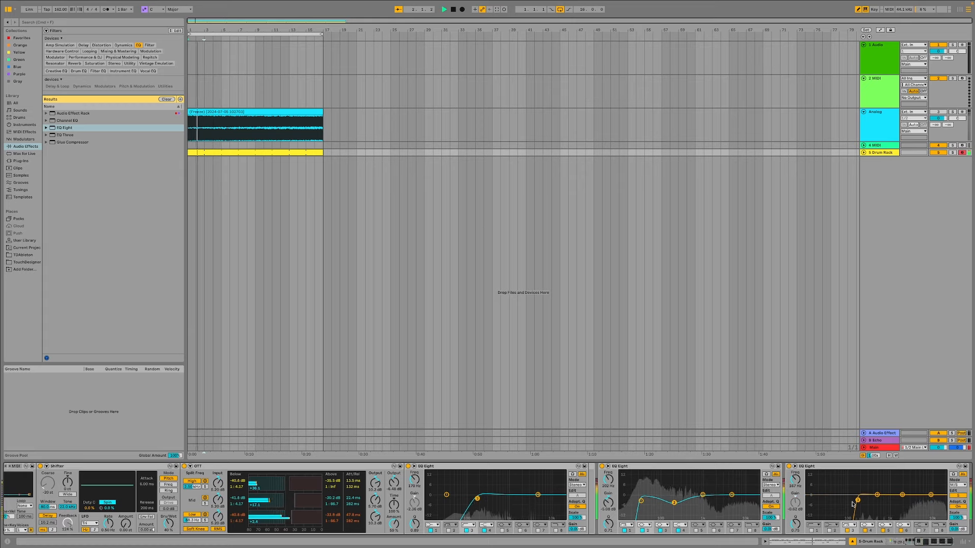
Play the arrangement to audition the Drum Rack with its updated effects chain
{"action": "left_click", "coordinate": [934, 543]}
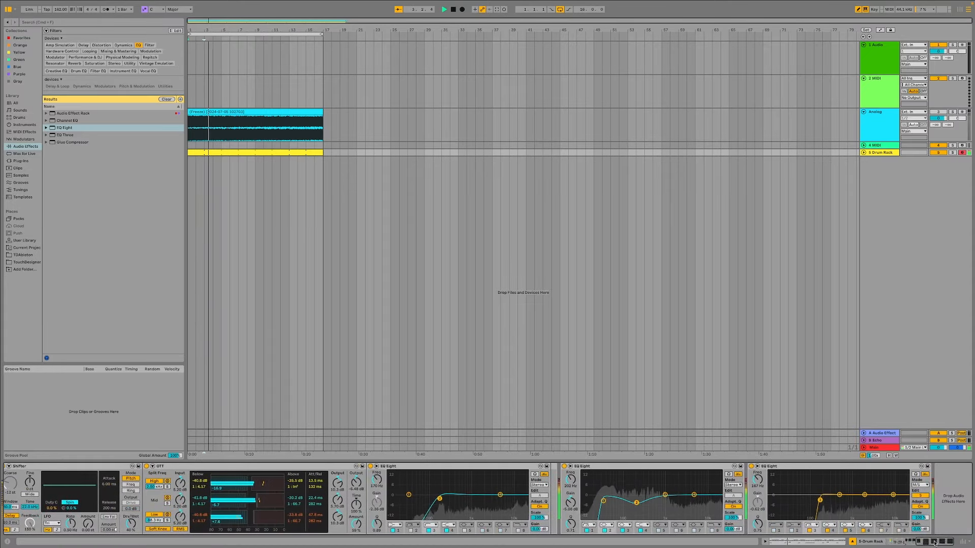
{"action": "mouse_move", "coordinate": [935, 543]}
{"action": "left_mouse_down"}
{"action": "mouse_move", "coordinate": [902, 536]}
{"action": "mouse_move", "coordinate": [921, 539]}
{"action": "left_mouse_up"}
{"action": "left_click_drag", "start_coordinate": [920, 538], "coordinate": [894, 544]}
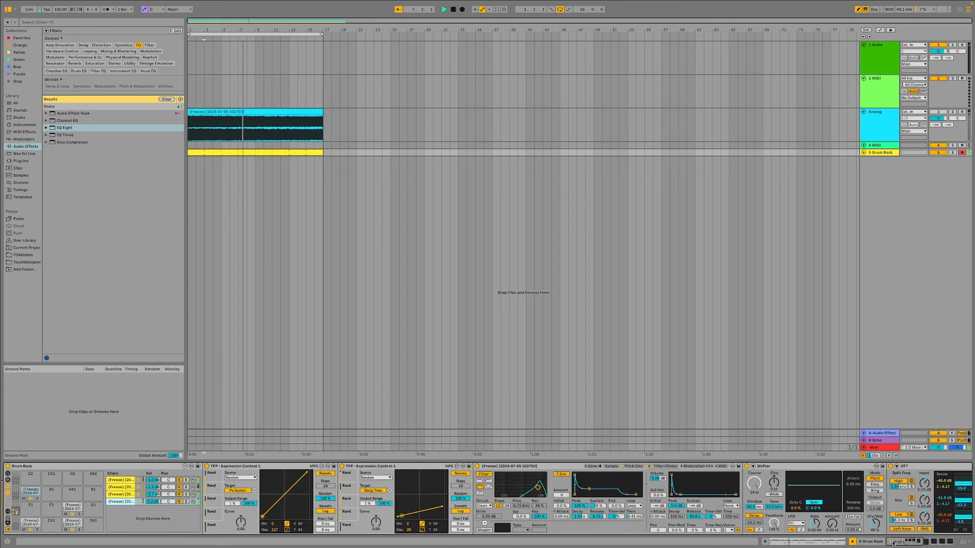
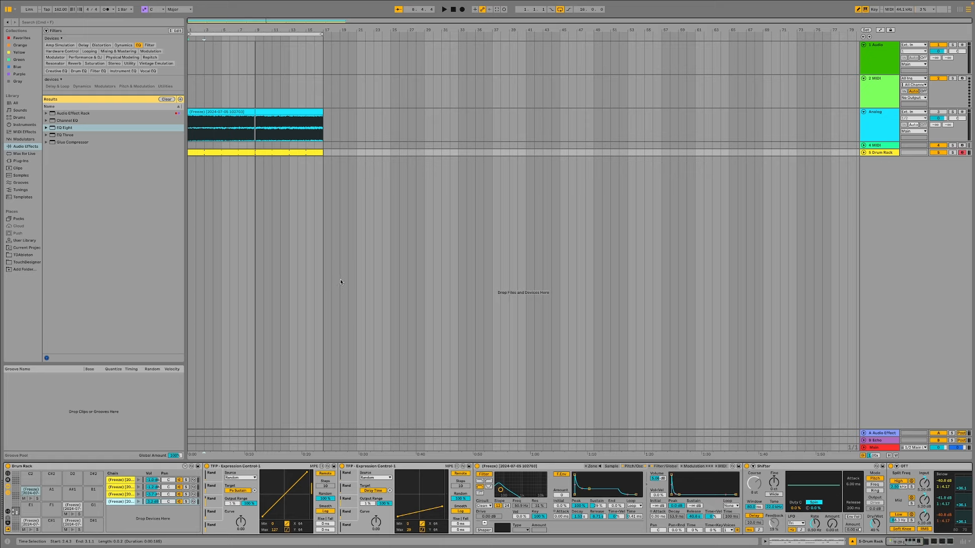
{"action": "key", "text": "space"}
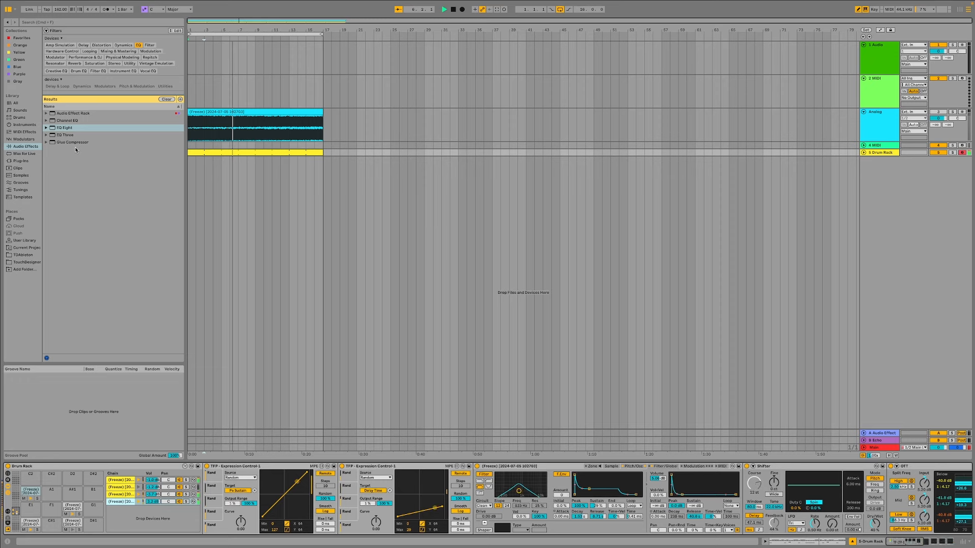
{"action": "key", "text": "space"}
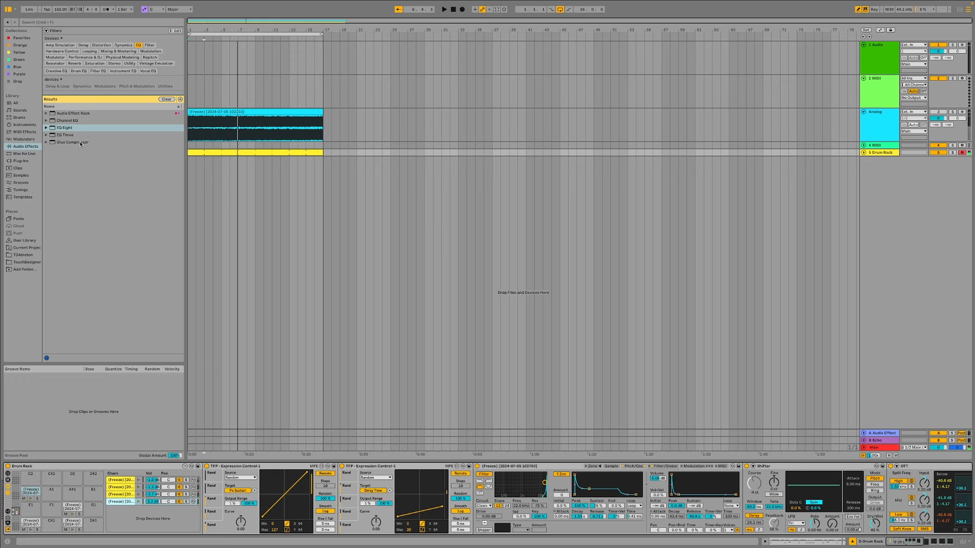
Create a new Sampler track, load the frozen Analog clip as its sample, and solo the track
{"action": "left_click", "coordinate": [29, 125]}
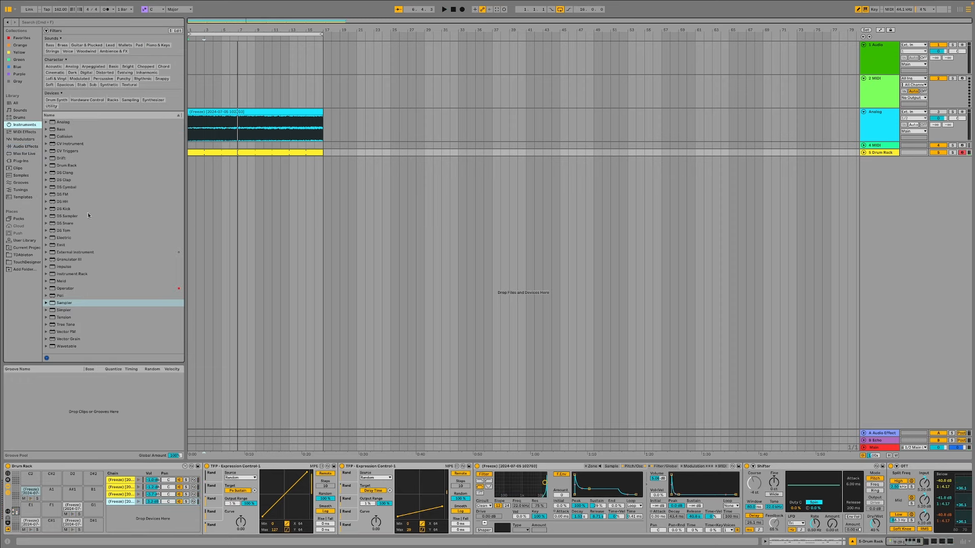
{"action": "left_click_drag", "start_coordinate": [68, 301], "coordinate": [330, 269]}
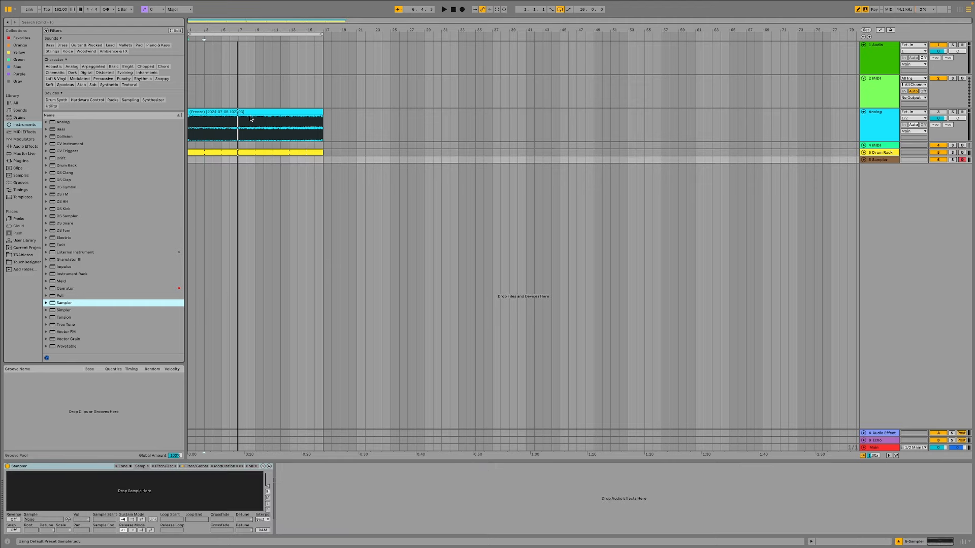
{"action": "left_click_drag", "start_coordinate": [248, 112], "coordinate": [195, 498]}
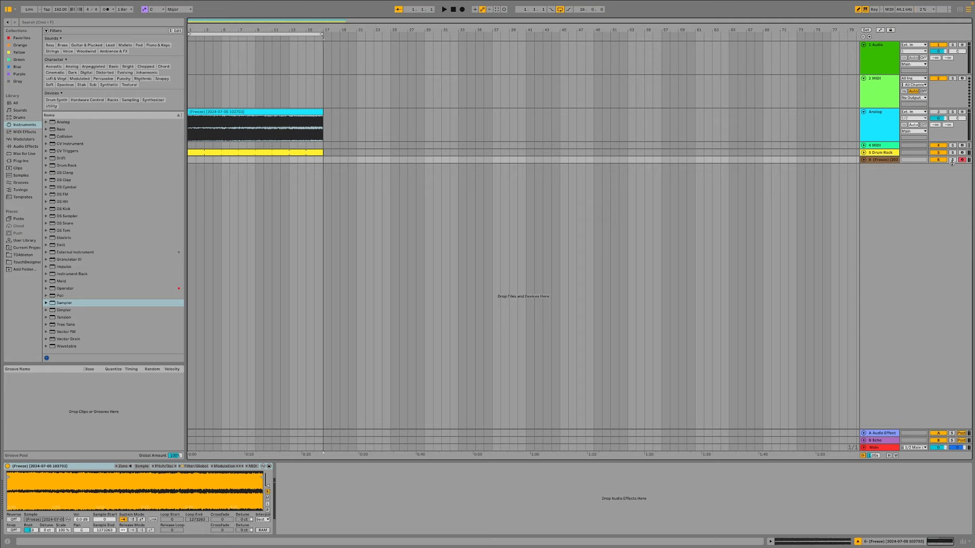
{"action": "left_click", "coordinate": [951, 160]}
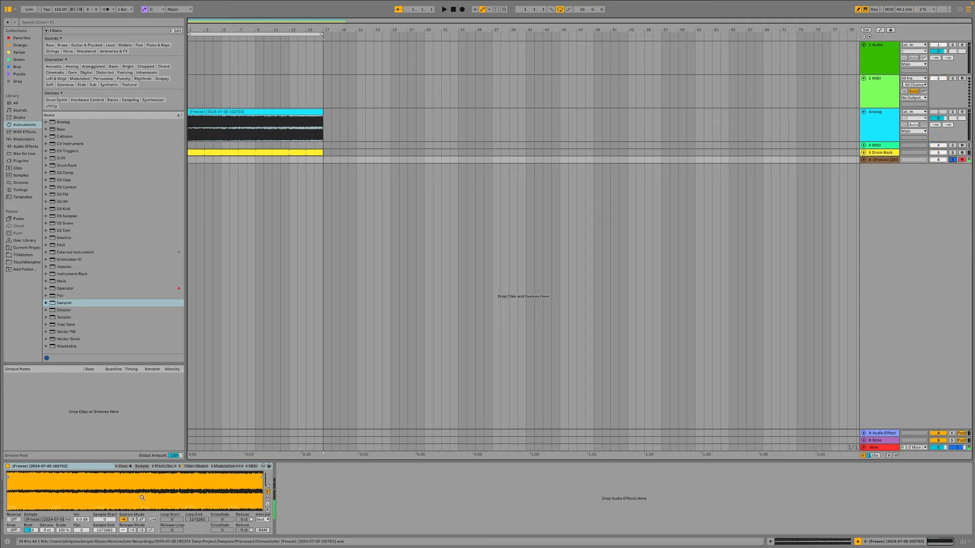
Give the Sampler's volume envelope a slower attack and try adjusting its filter point
{"action": "left_click", "coordinate": [191, 466]}
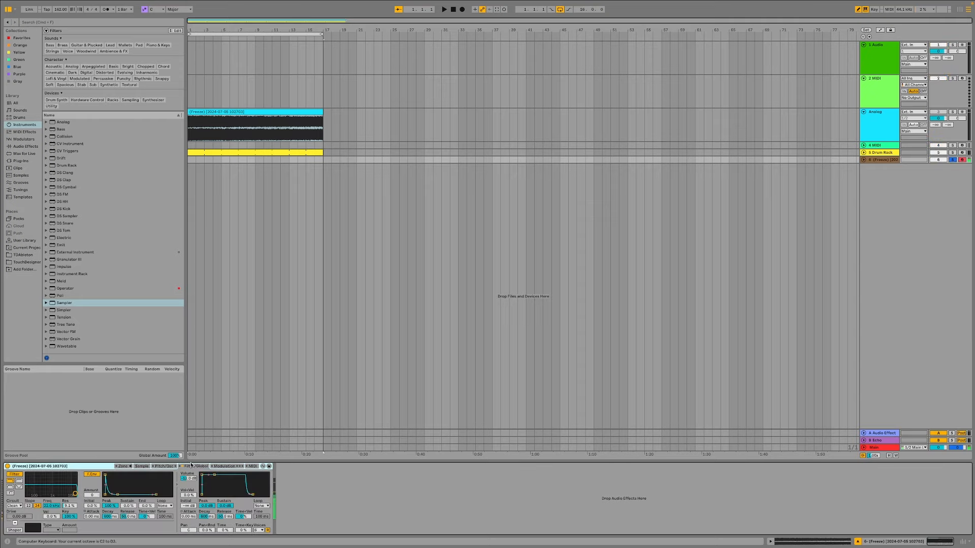
{"action": "mouse_move", "coordinate": [214, 475]}
{"action": "left_mouse_down"}
{"action": "mouse_move", "coordinate": [204, 478]}
{"action": "mouse_move", "coordinate": [227, 474]}
{"action": "mouse_move", "coordinate": [261, 494]}
{"action": "mouse_move", "coordinate": [227, 476]}
{"action": "left_mouse_up"}
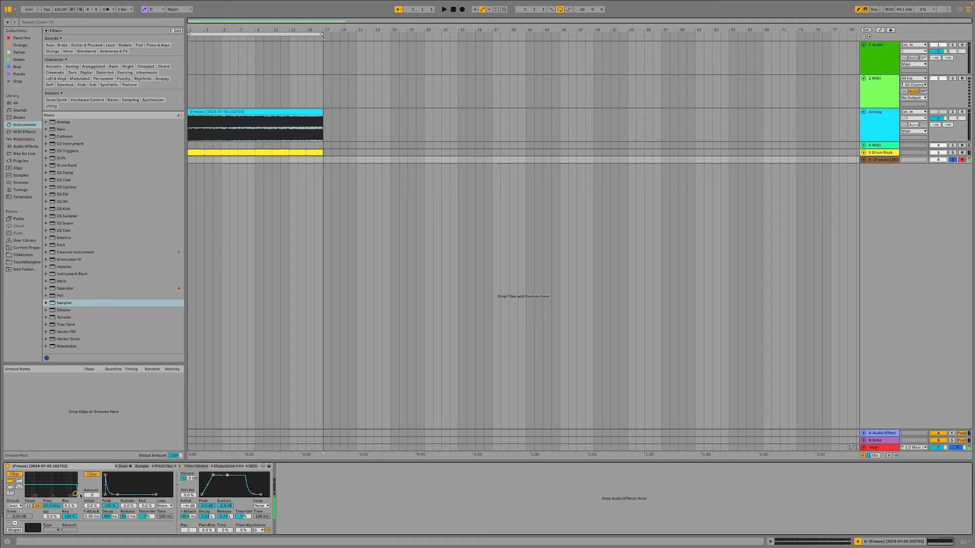
{"action": "mouse_move", "coordinate": [76, 493]}
{"action": "left_mouse_down"}
{"action": "mouse_move", "coordinate": [30, 487]}
{"action": "mouse_move", "coordinate": [75, 483]}
{"action": "left_mouse_up"}
Find Spectral Resonator among the audio effects and add it after the Sampler
{"action": "left_click", "coordinate": [60, 22]}
{"action": "type", "text": "söéc"}
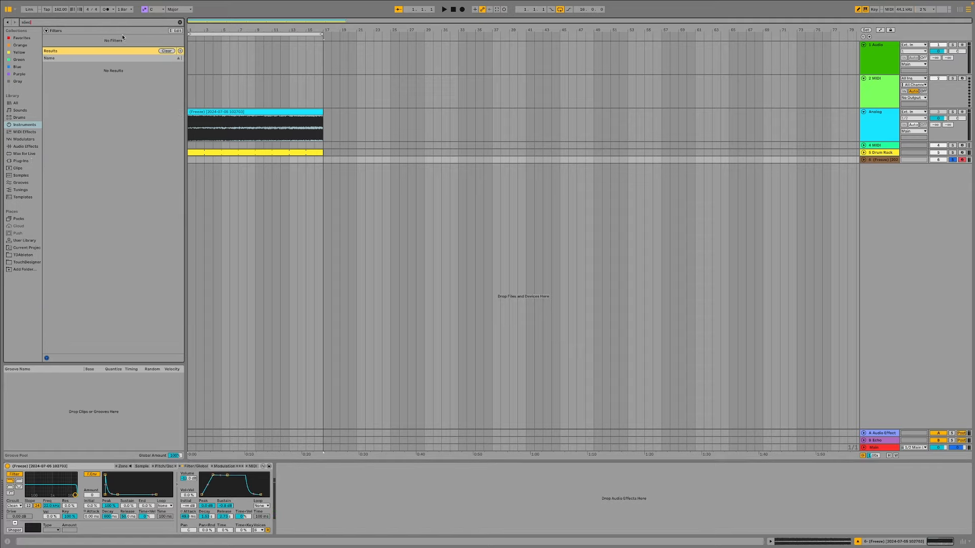
{"action": "key", "text": "BackSpace"}
{"action": "key", "text": "BackSpace"}
{"action": "type", "text": "ec"}
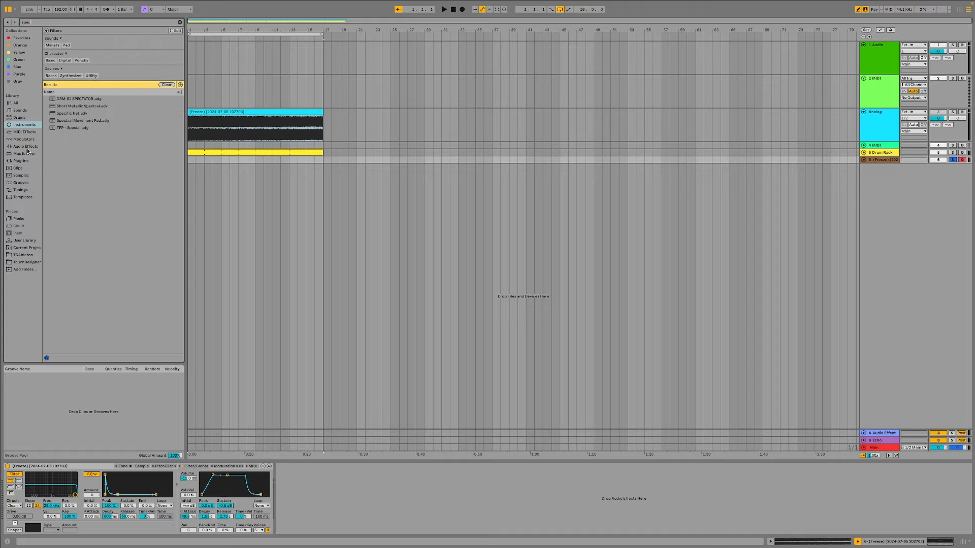
{"action": "left_click", "coordinate": [26, 147]}
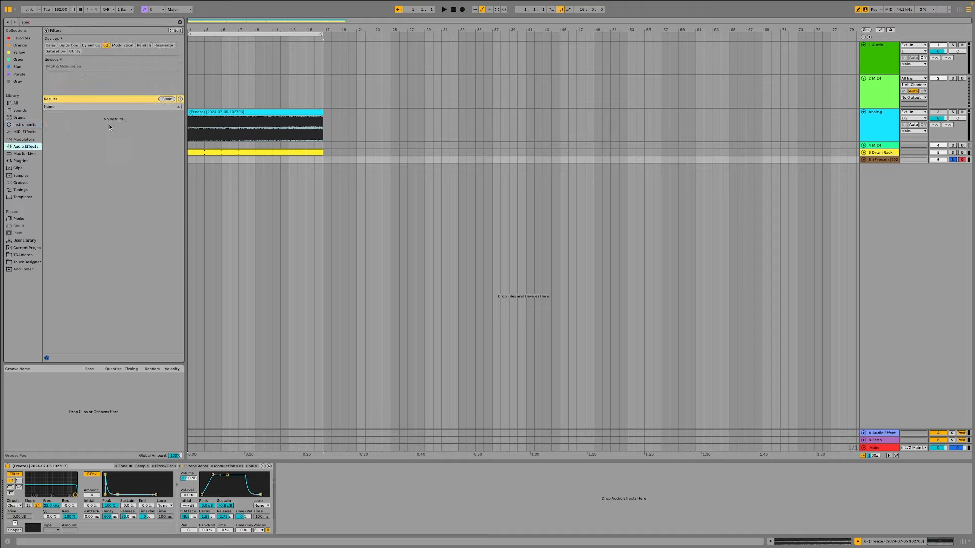
{"action": "left_click", "coordinate": [61, 22]}
{"action": "key", "text": "BackSpace"}
{"action": "key", "text": "BackSpace"}
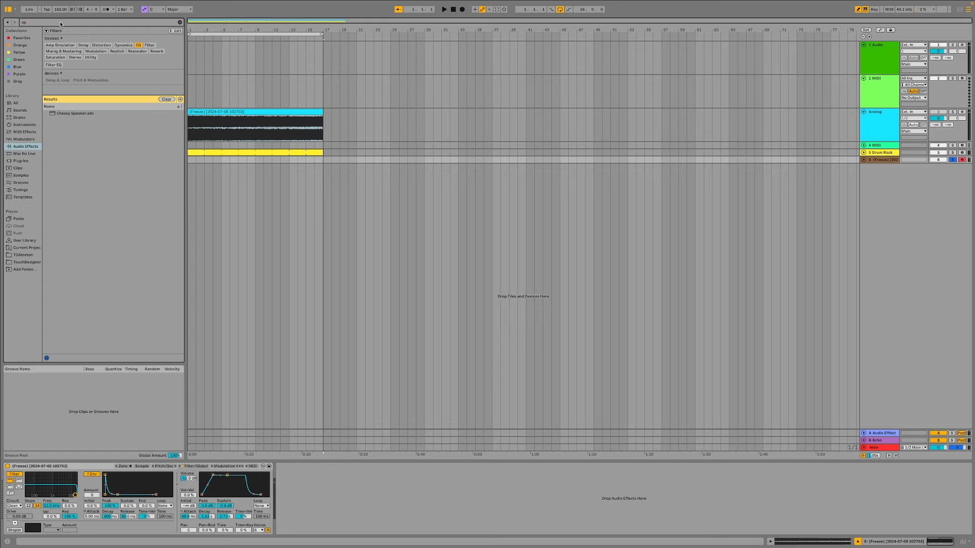
{"action": "left_click", "coordinate": [139, 45]}
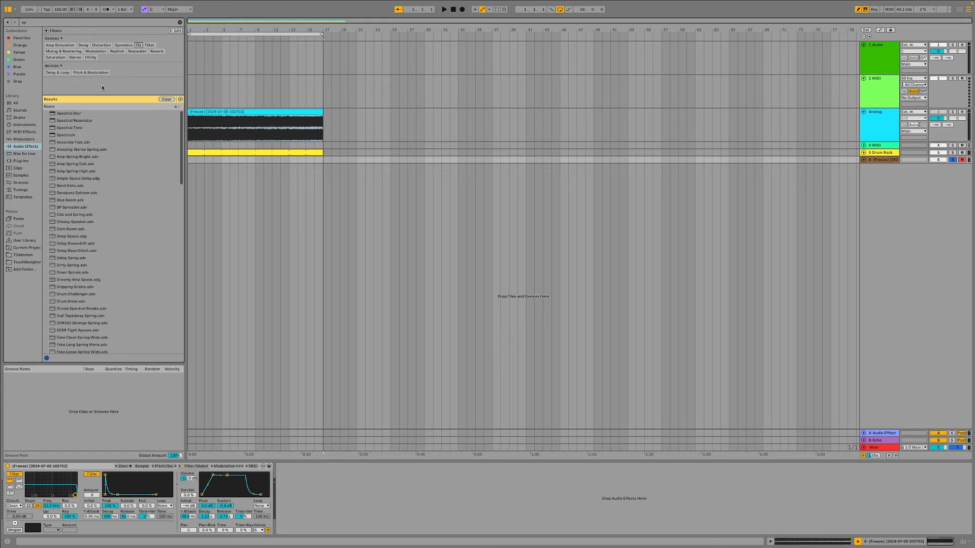
{"action": "double_click", "coordinate": [90, 120]}
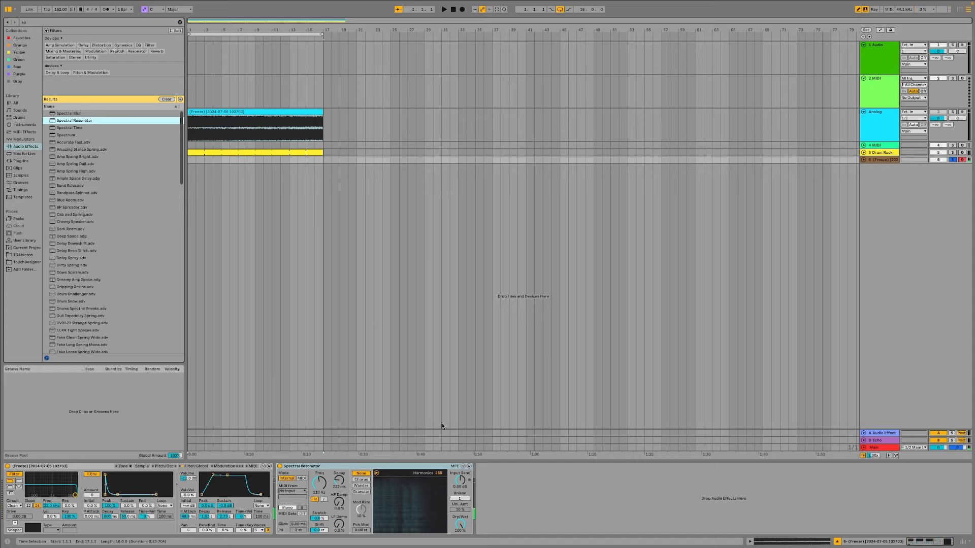
Switch the Spectral Resonator to MIDI mode with its own Sampler track as the MIDI source, and make it polyphonic
{"action": "left_click", "coordinate": [301, 479]}
{"action": "left_click", "coordinate": [303, 491]}
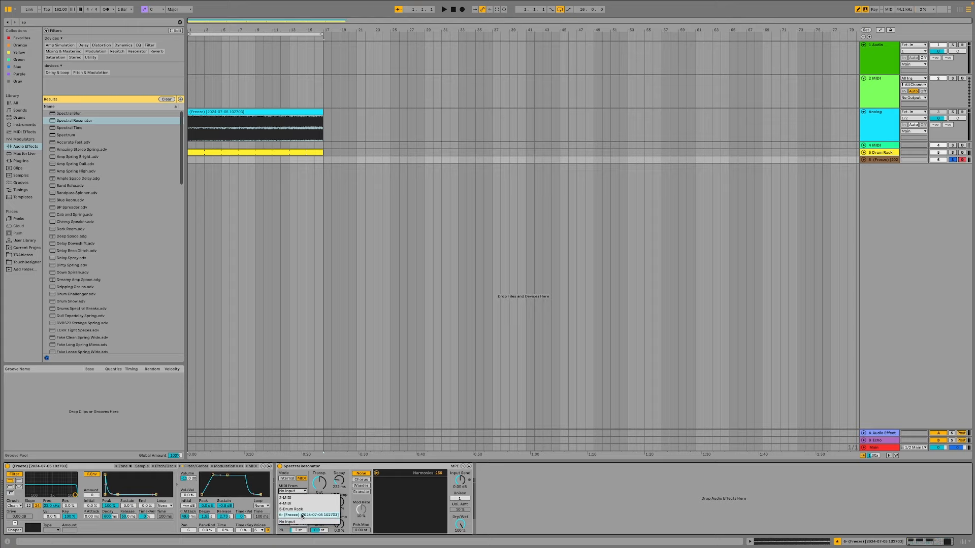
{"action": "left_click", "coordinate": [302, 515]}
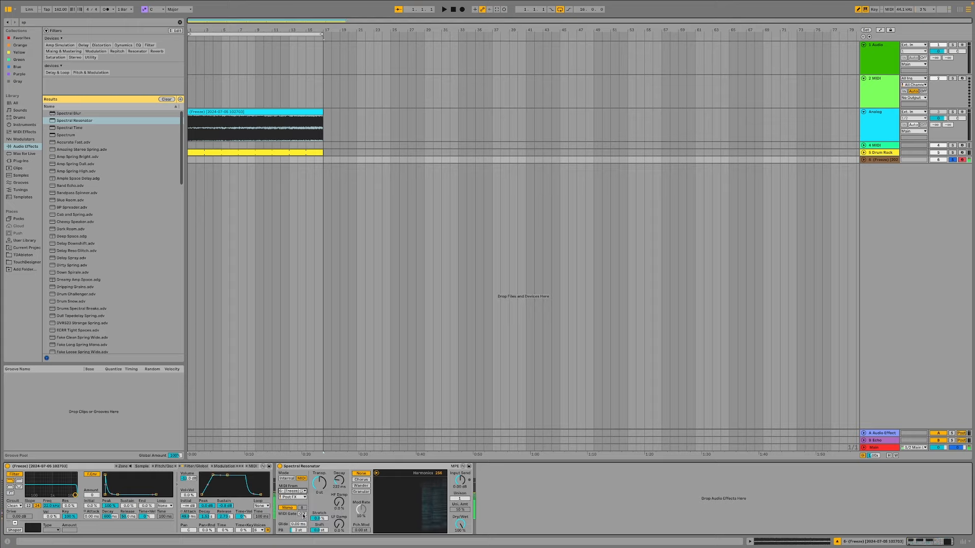
{"action": "left_click", "coordinate": [289, 508]}
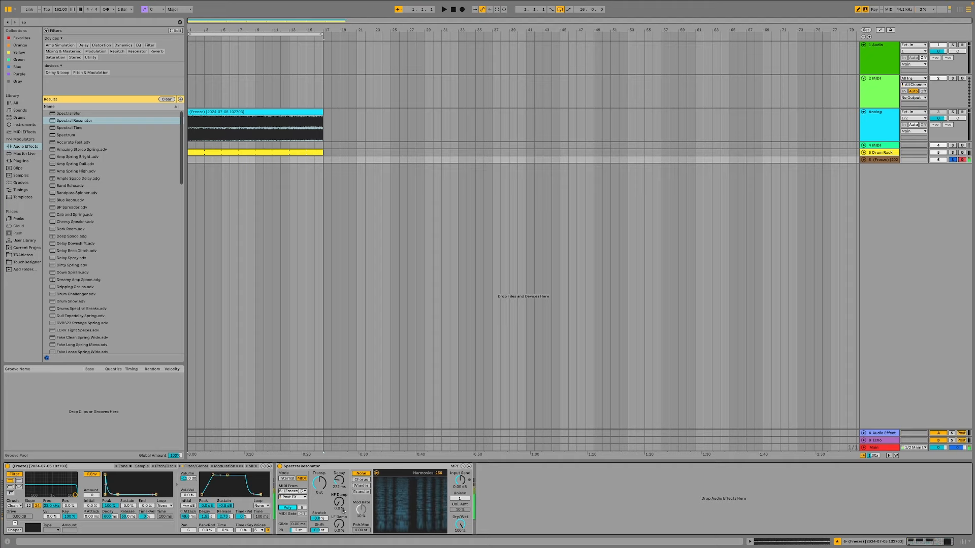
Lengthen the Spectral Resonator's decay to about 4.2 s, choose Chorus modulation, raise the shift and audition briefly
{"action": "left_click_drag", "start_coordinate": [339, 487], "coordinate": [340, 470]}
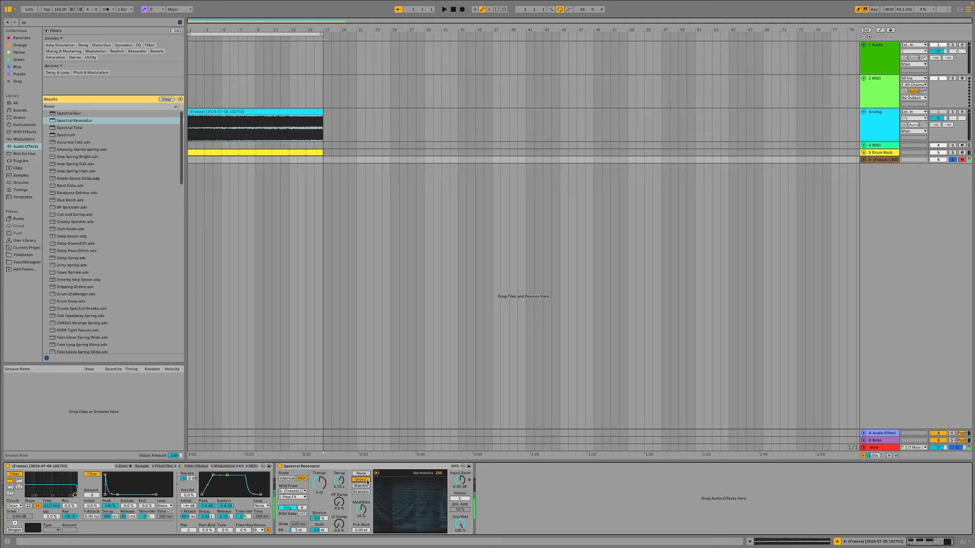
{"action": "left_click", "coordinate": [294, 530]}
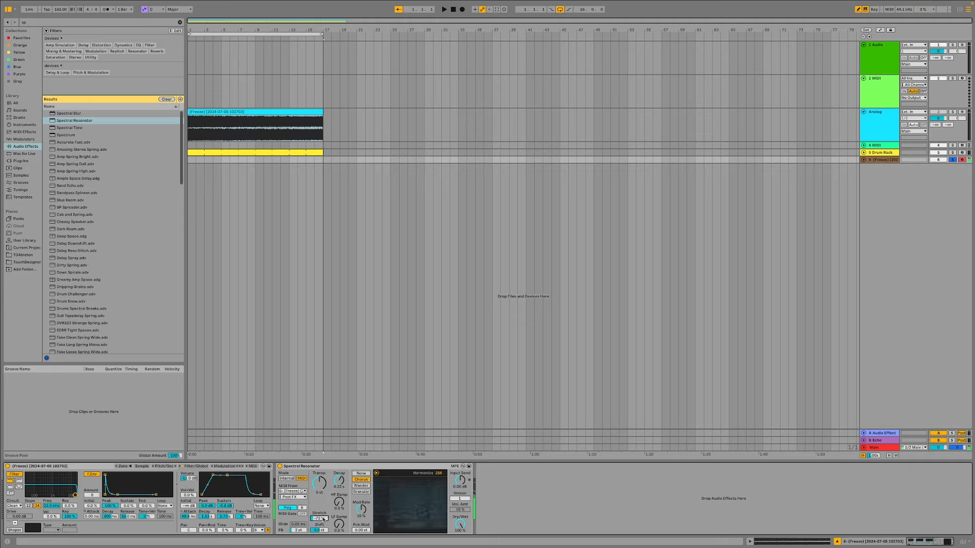
{"action": "key", "text": "Delete"}
{"action": "left_click_drag", "start_coordinate": [319, 530], "coordinate": [319, 510]}
{"action": "key", "text": "space"}
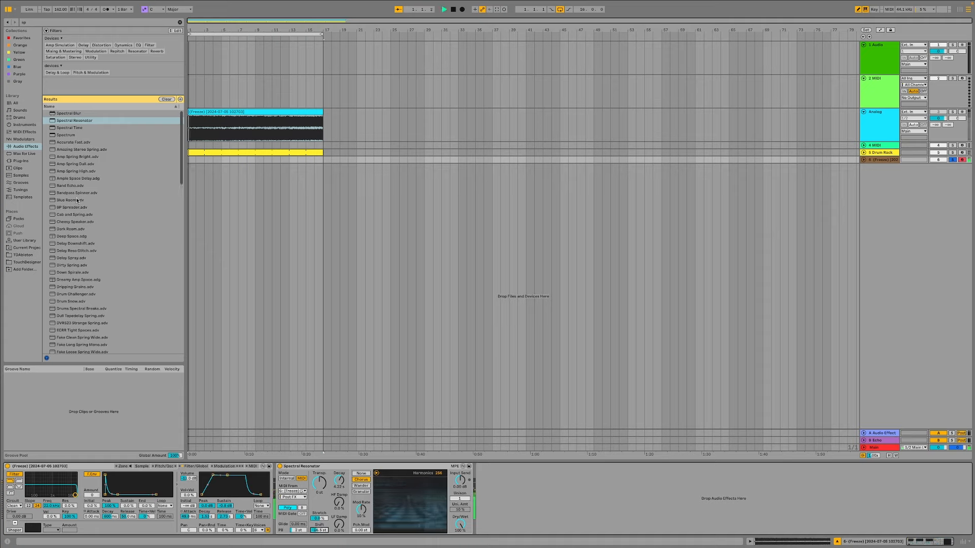
{"action": "key", "text": "space"}
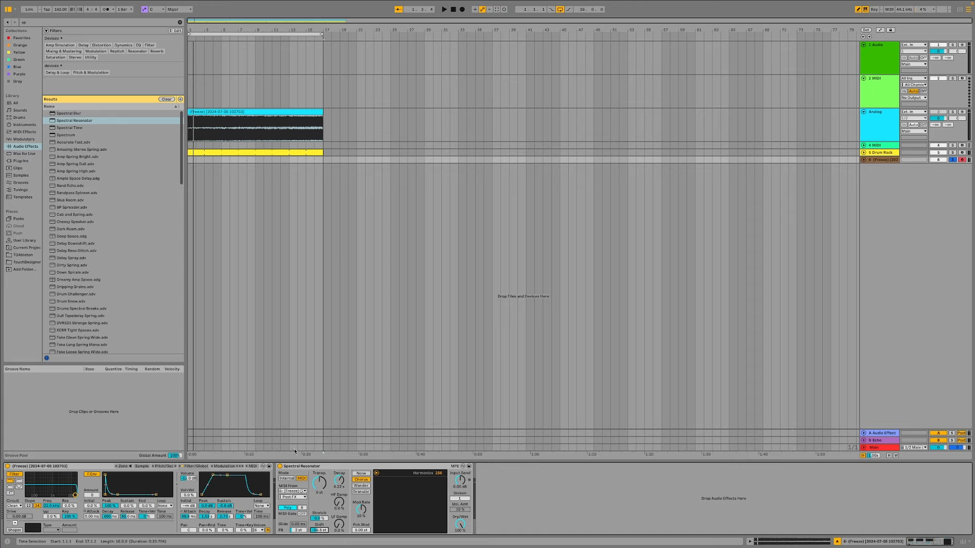
Add the TFP - Expression Control-1 preset from the MIDI effects in front of the Sampler
{"action": "key", "text": "a"}
{"action": "left_click", "coordinate": [26, 140]}
{"action": "left_click", "coordinate": [27, 132]}
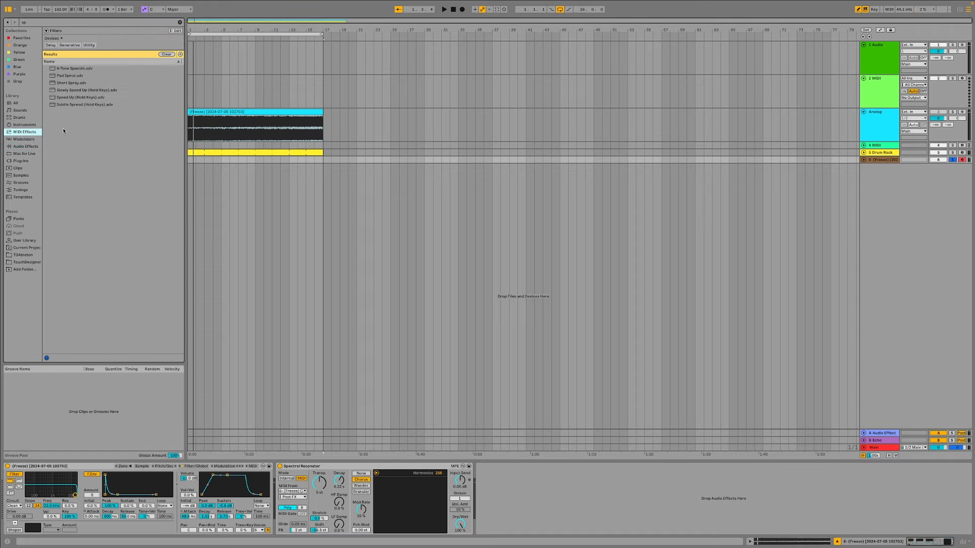
{"action": "left_click", "coordinate": [57, 22]}
{"action": "key", "text": "BackSpace"}
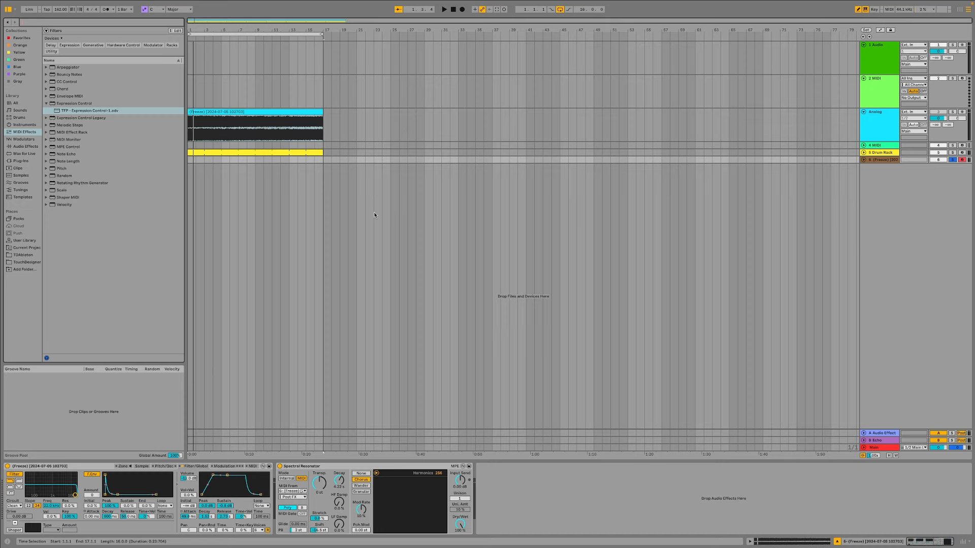
{"action": "left_click_drag", "start_coordinate": [83, 111], "coordinate": [61, 492]}
Map the Expression Control's Random source to the Spectral Resonator's Shift and adjust the resonator's high-frequency damping
{"action": "left_click", "coordinate": [48, 491]}
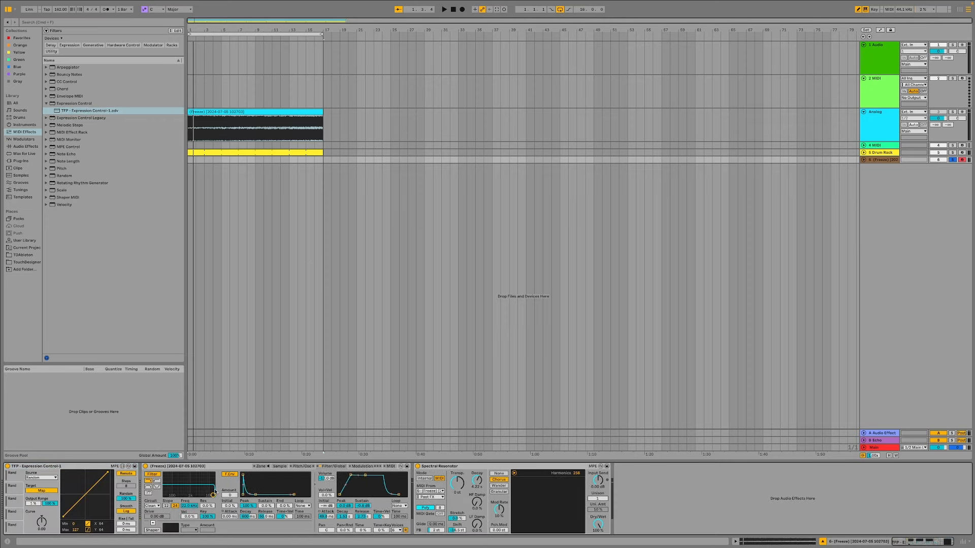
{"action": "left_click", "coordinate": [457, 530]}
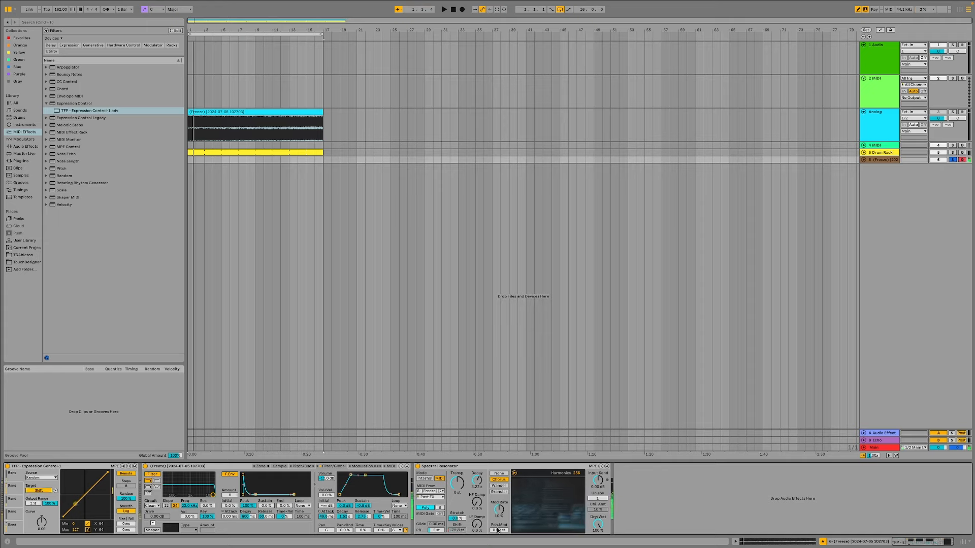
{"action": "left_click_drag", "start_coordinate": [473, 502], "coordinate": [477, 508]}
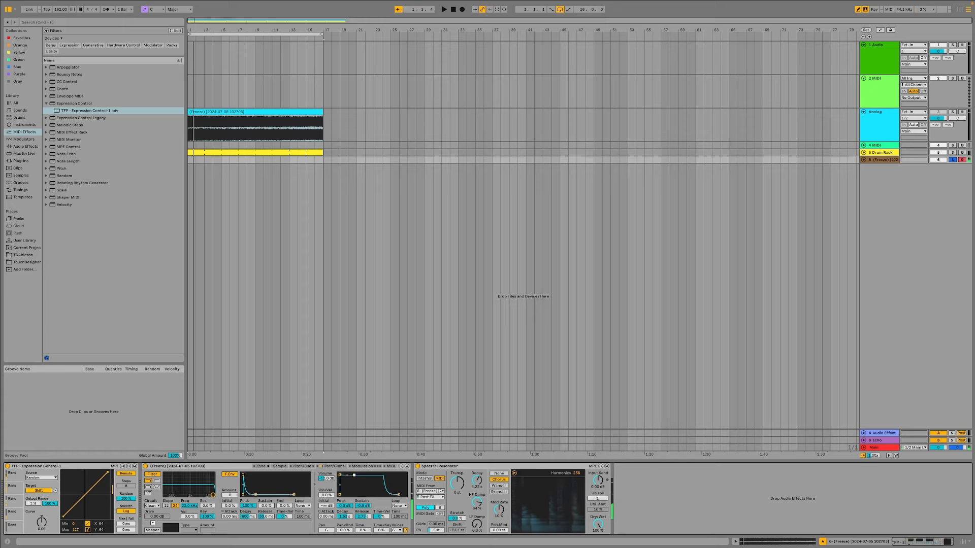
{"action": "key", "text": "z"}
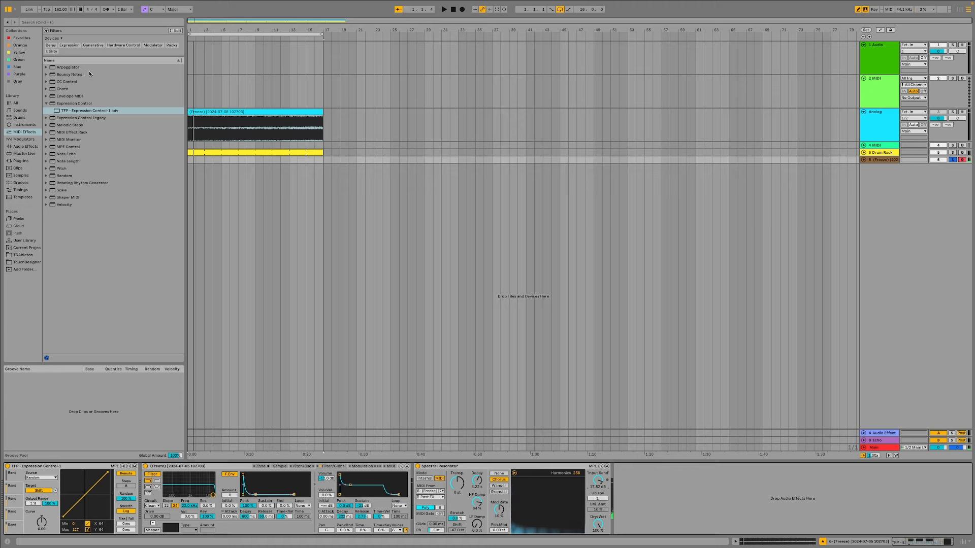
Add a Utility audio effect after the Spectral Resonator and turn on its Mono option
{"action": "left_click", "coordinate": [50, 24]}
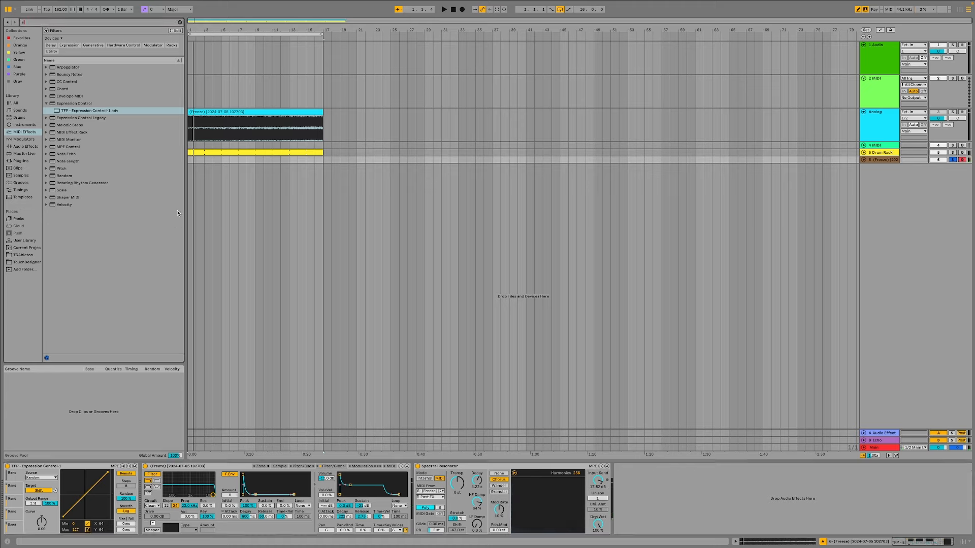
{"action": "left_click", "coordinate": [28, 127]}
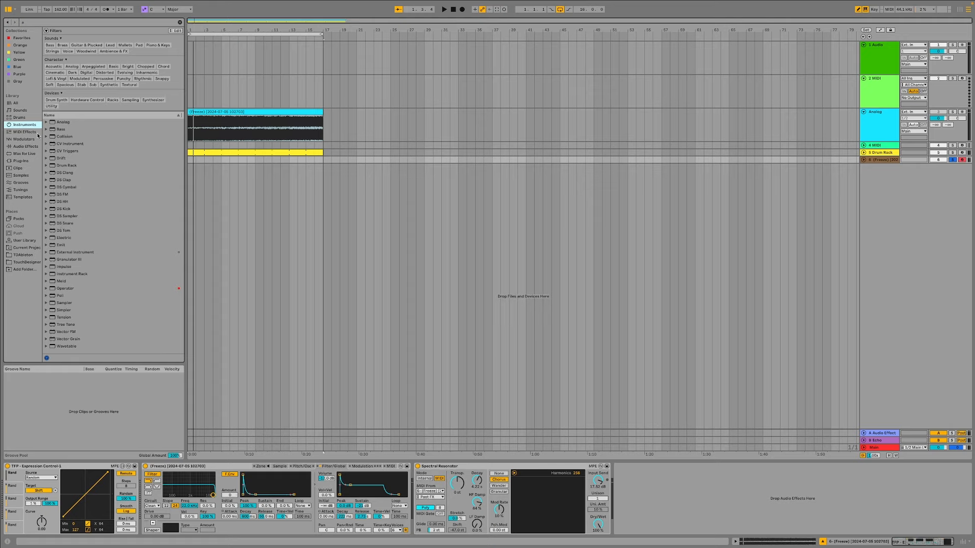
{"action": "left_click", "coordinate": [29, 147]}
{"action": "scroll", "coordinate": [142, 347], "scroll_direction": "down", "scroll_amount": 10}
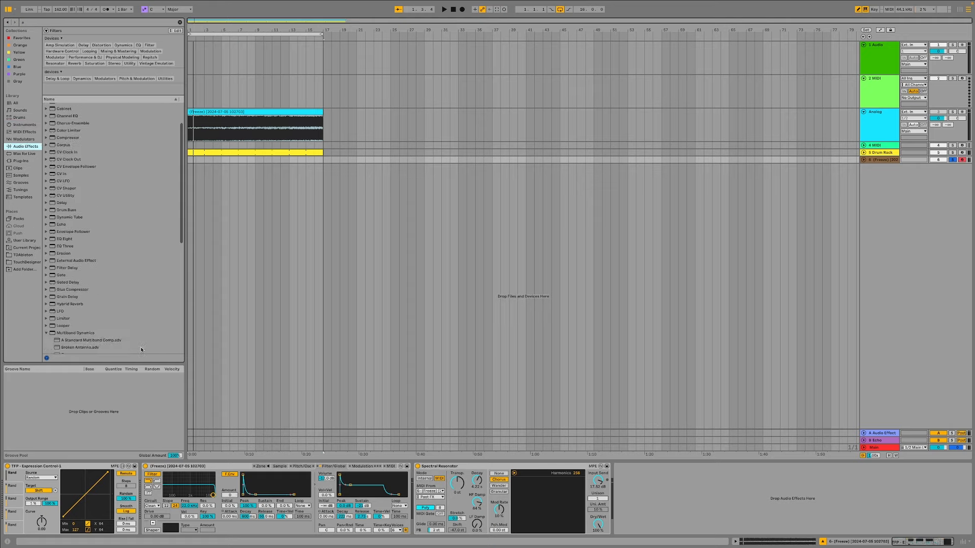
{"action": "scroll", "coordinate": [67, 305], "scroll_direction": "up", "scroll_amount": 6}
{"action": "scroll", "coordinate": [66, 303], "scroll_direction": "down", "scroll_amount": 7}
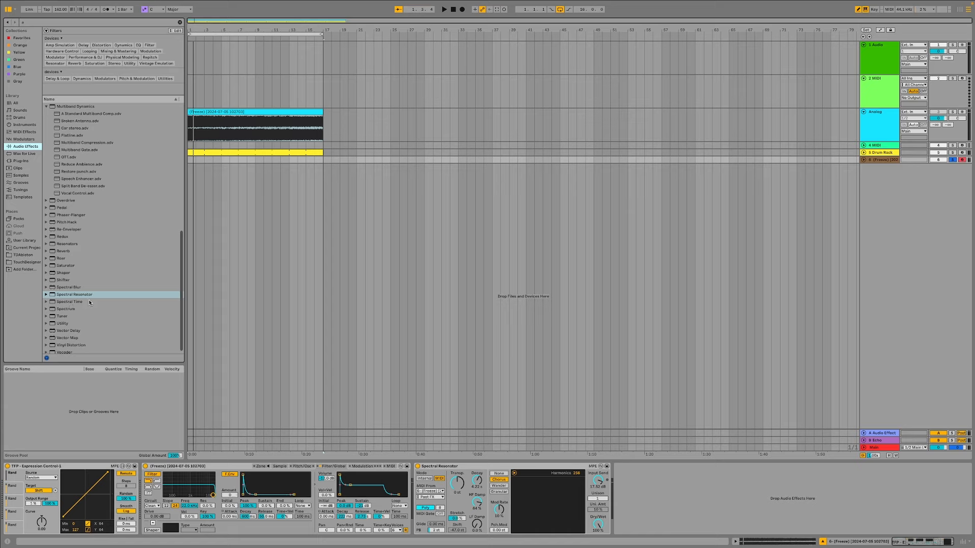
{"action": "scroll", "coordinate": [88, 301], "scroll_direction": "up", "scroll_amount": 2}
{"action": "scroll", "coordinate": [88, 301], "scroll_direction": "up", "scroll_amount": 4}
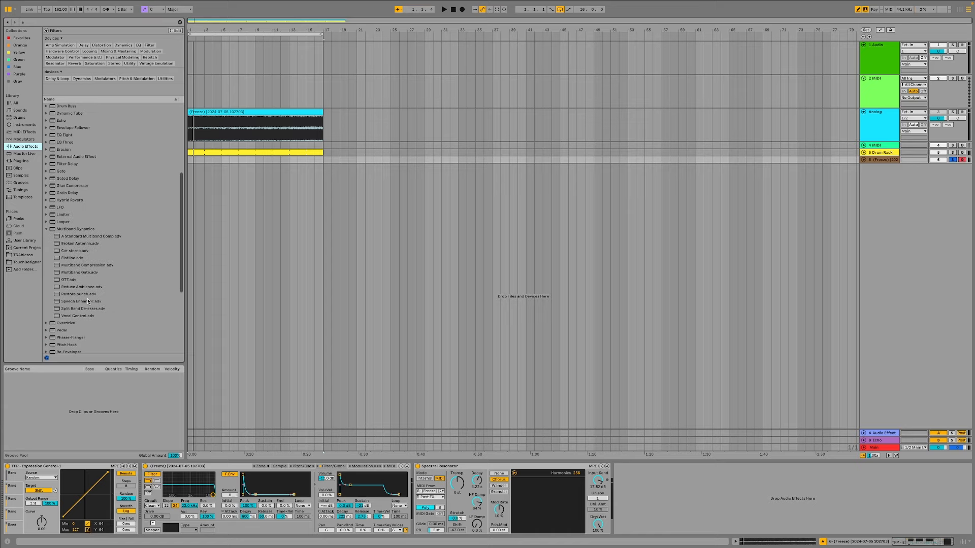
{"action": "scroll", "coordinate": [88, 301], "scroll_direction": "up", "scroll_amount": 6}
{"action": "scroll", "coordinate": [87, 303], "scroll_direction": "down", "scroll_amount": 7}
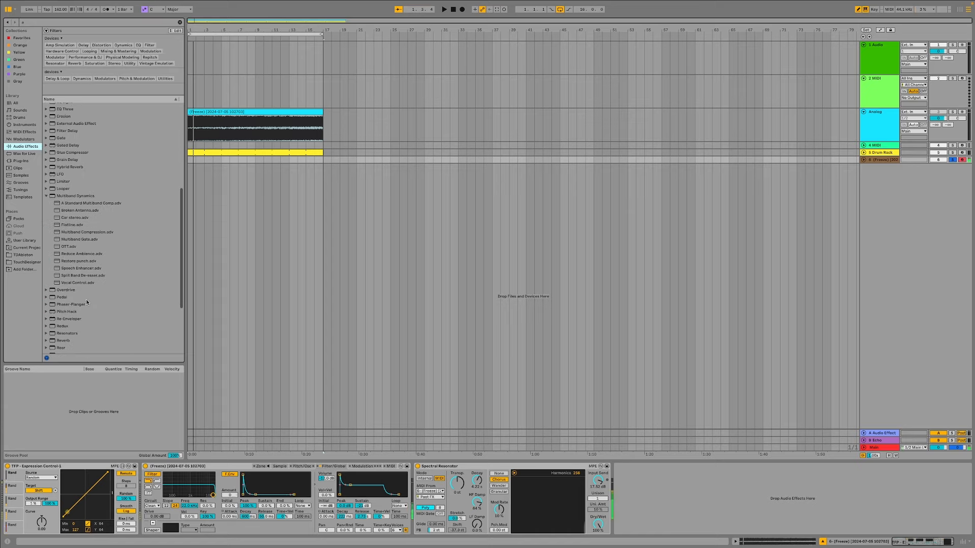
{"action": "scroll", "coordinate": [86, 303], "scroll_direction": "down", "scroll_amount": 4}
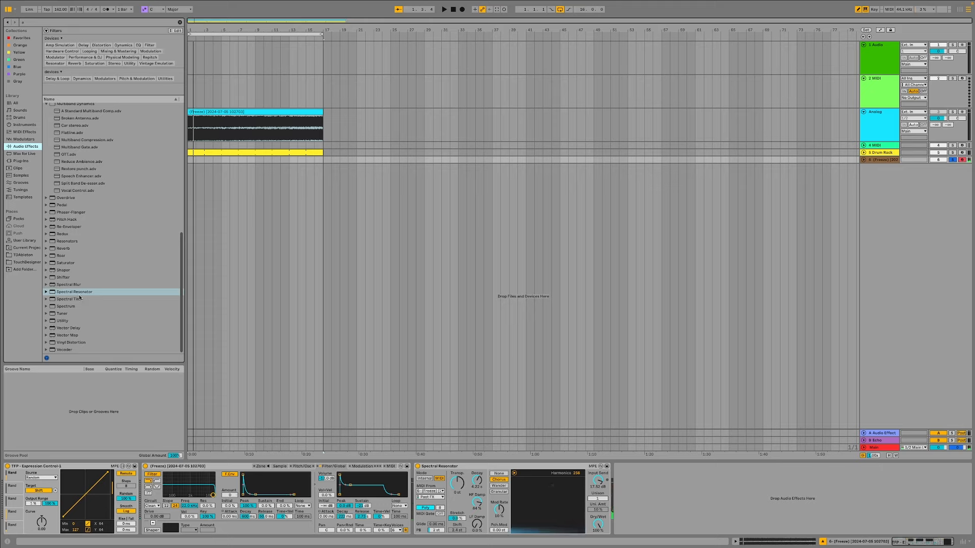
{"action": "left_click_drag", "start_coordinate": [59, 321], "coordinate": [551, 484]}
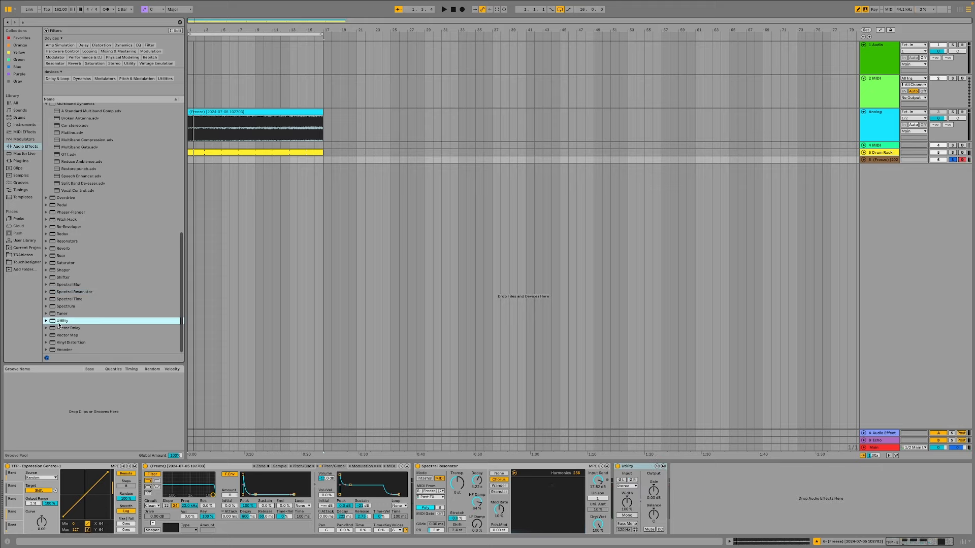
{"action": "left_click", "coordinate": [631, 516]}
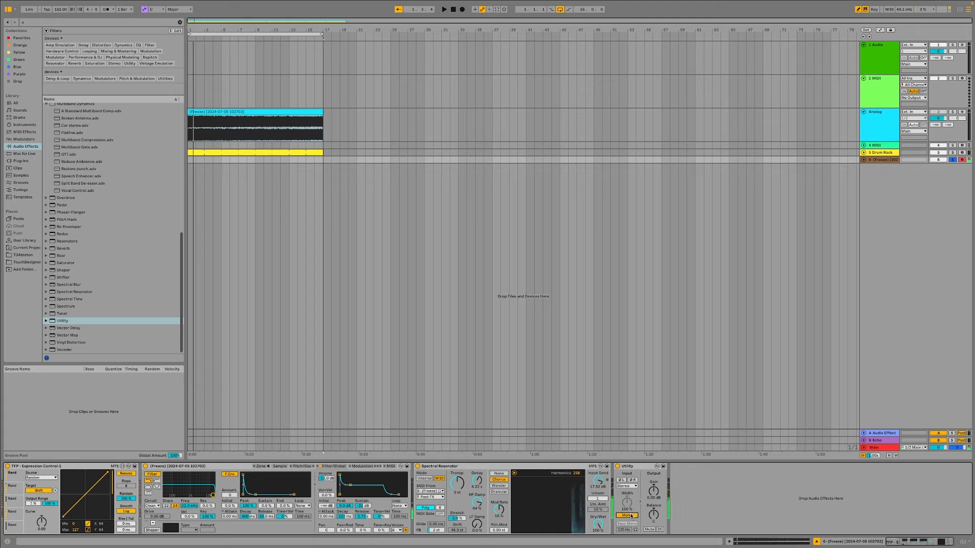
{"action": "left_click", "coordinate": [631, 515]}
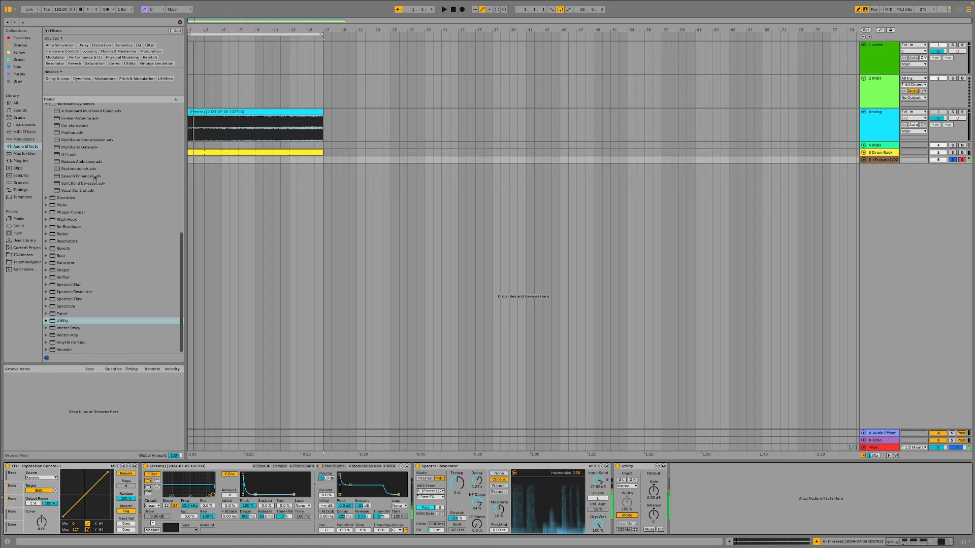
Insert an empty four-bar MIDI clip at the start of the Sampler track and show its lower notes
{"action": "scroll", "coordinate": [100, 230], "scroll_direction": "up", "scroll_amount": 5}
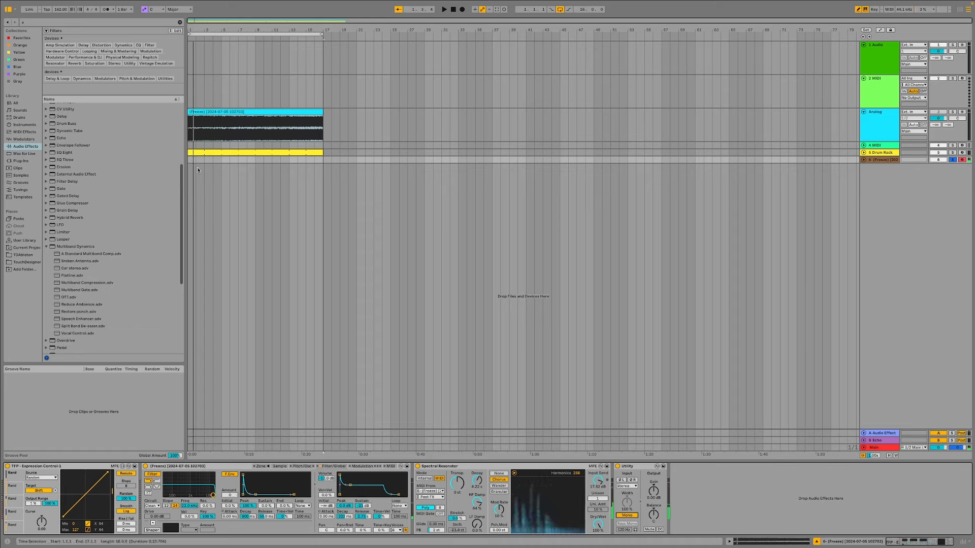
{"action": "left_click_drag", "start_coordinate": [221, 162], "coordinate": [168, 160]}
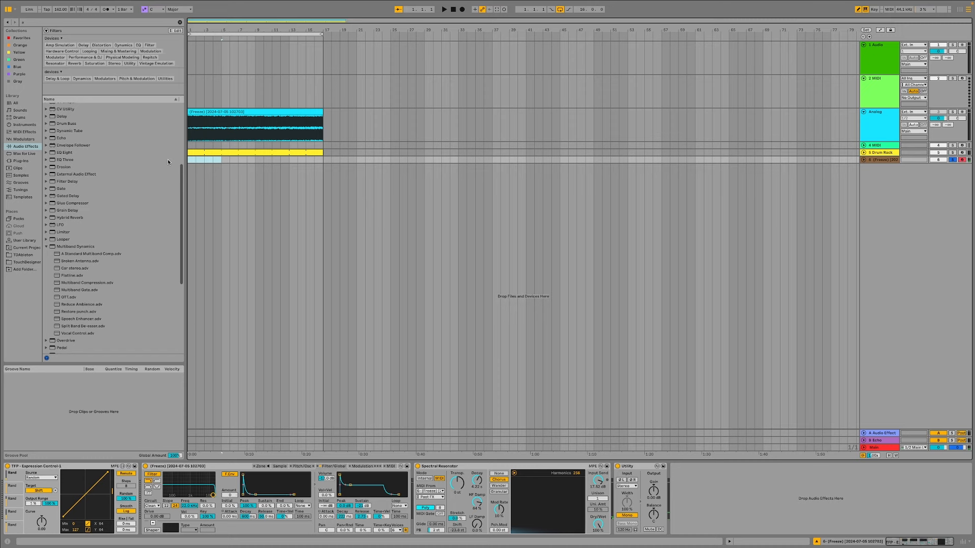
{"action": "key", "text": "ctrl+shift+m"}
{"action": "scroll", "coordinate": [148, 453], "scroll_direction": "down", "scroll_amount": 10}
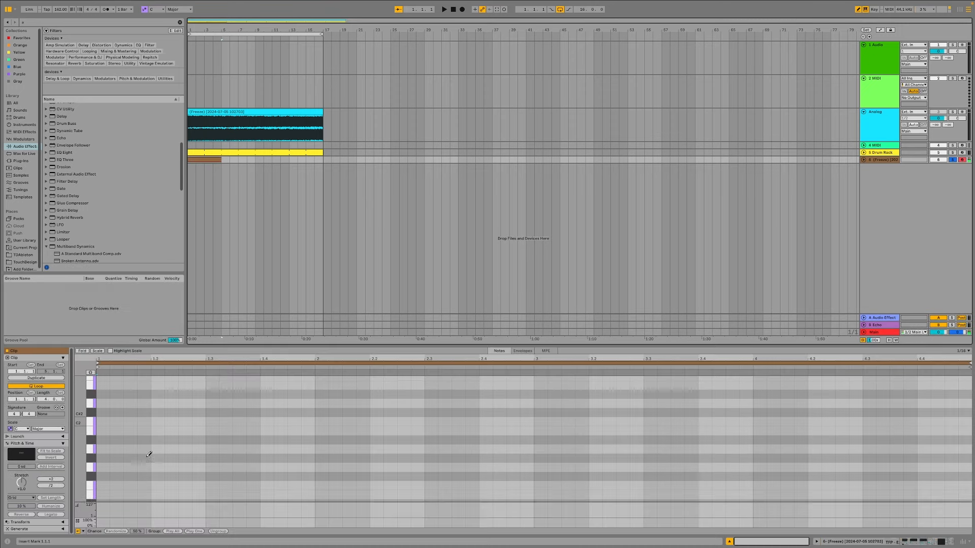
{"action": "scroll", "coordinate": [148, 455], "scroll_direction": "down", "scroll_amount": 8}
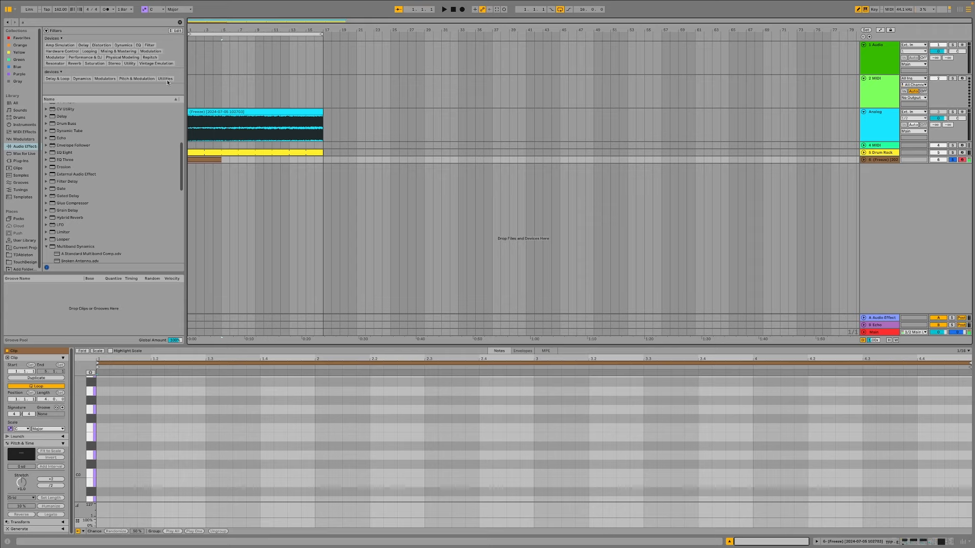
Set the scale to D Minor
{"action": "left_click", "coordinate": [154, 10]}
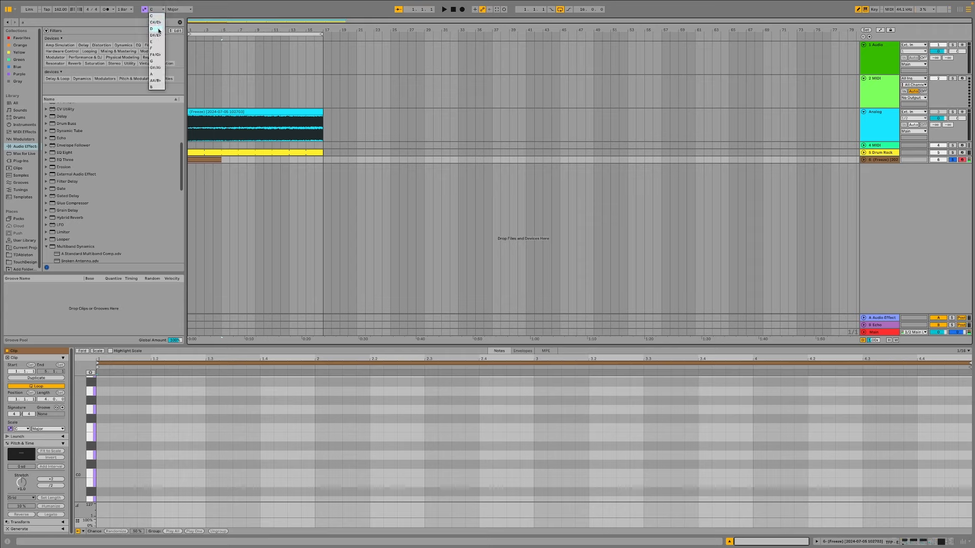
{"action": "left_click", "coordinate": [159, 29]}
{"action": "left_click", "coordinate": [179, 9]}
{"action": "left_click", "coordinate": [180, 23]}
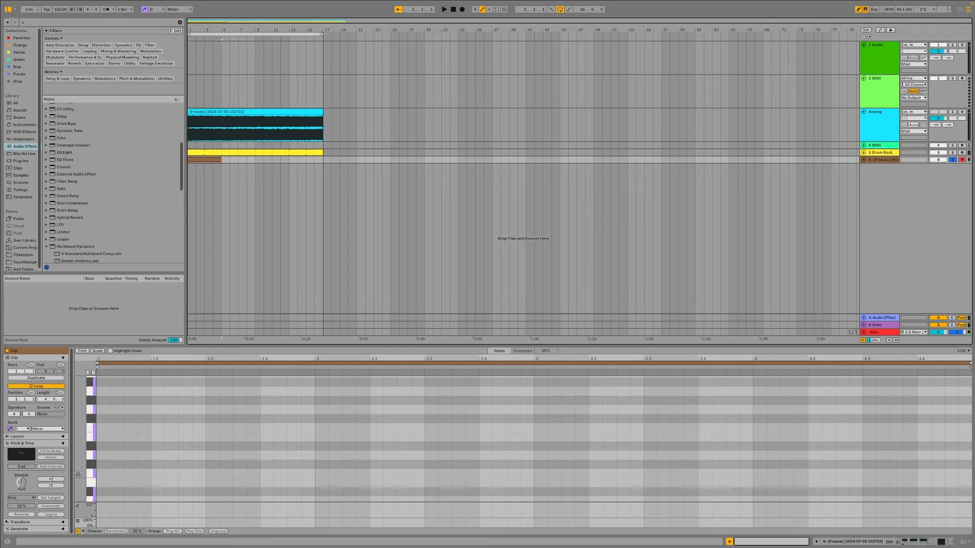
Limit the clip's piano roll to the notes of the current scale
{"action": "left_click", "coordinate": [97, 352]}
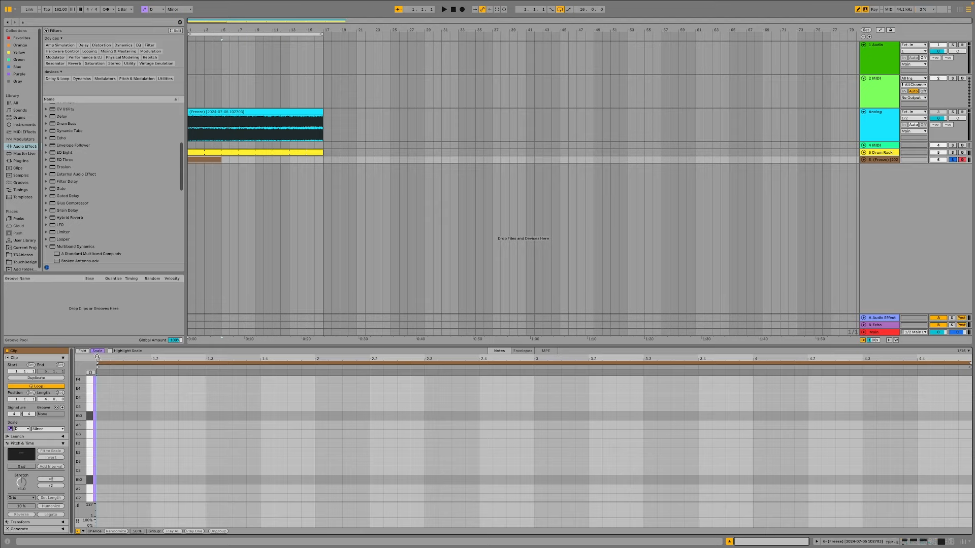
{"action": "left_click", "coordinate": [102, 471]}
{"action": "left_click", "coordinate": [106, 470]}
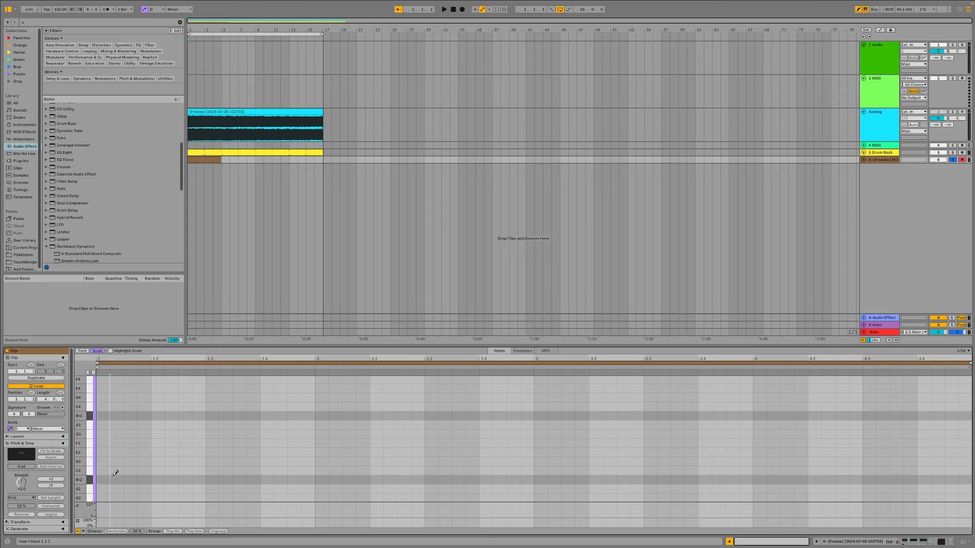
Draw sixteenth A0 notes in bar 1 at 1.1.1, 1.1.4, 1.2.3, 1.3.2, 1.4.1, 1.4.3 and 1.4.4, starting playback to hear them
{"action": "scroll", "coordinate": [115, 476], "scroll_direction": "down", "scroll_amount": 5}
{"action": "scroll", "coordinate": [114, 463], "scroll_direction": "down", "scroll_amount": 2}
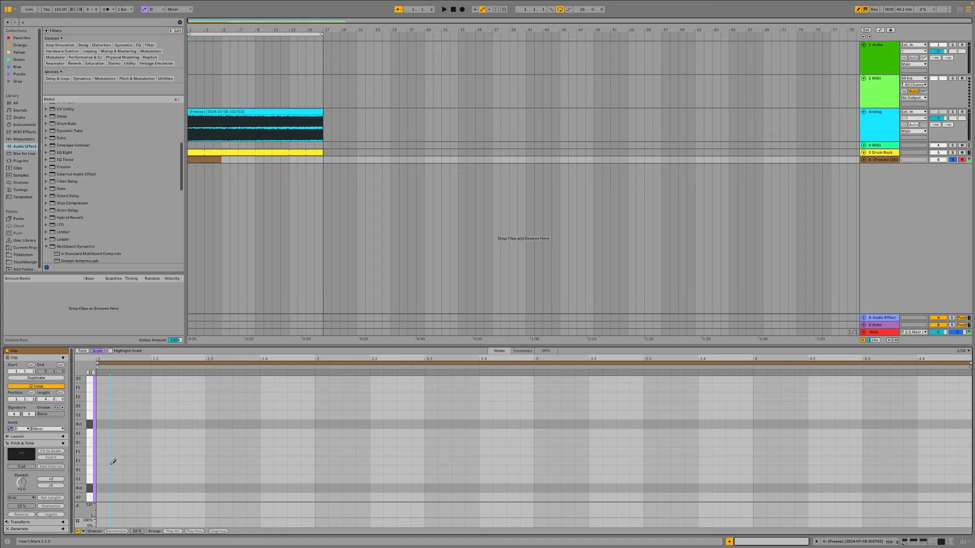
{"action": "scroll", "coordinate": [113, 462], "scroll_direction": "down", "scroll_amount": 2}
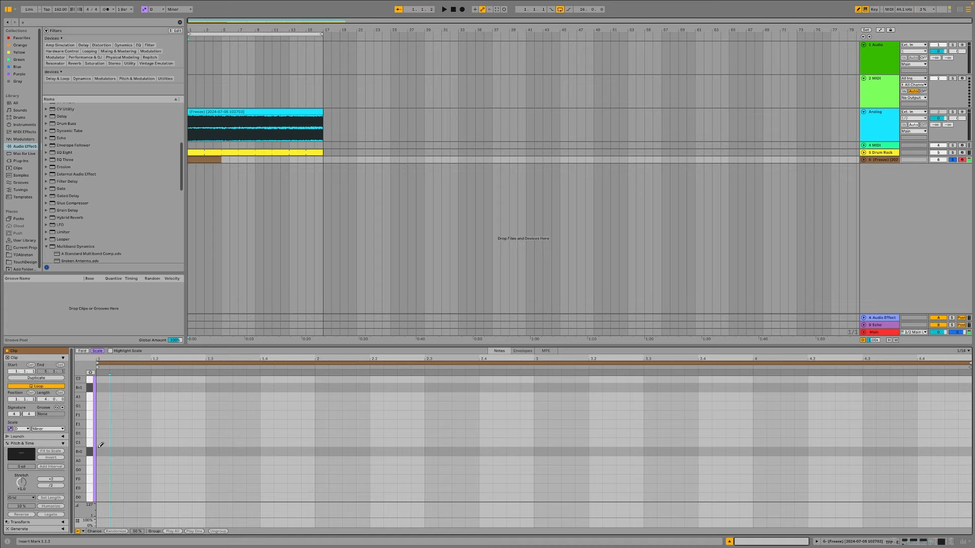
{"action": "left_click", "coordinate": [102, 460]}
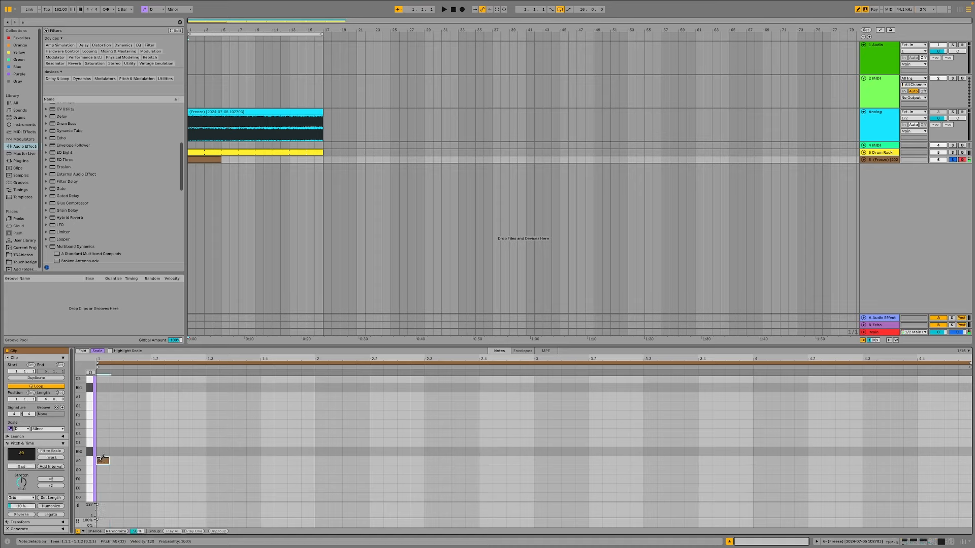
{"action": "left_click", "coordinate": [143, 460]}
{"action": "left_click", "coordinate": [186, 460]}
{"action": "key", "text": "space"}
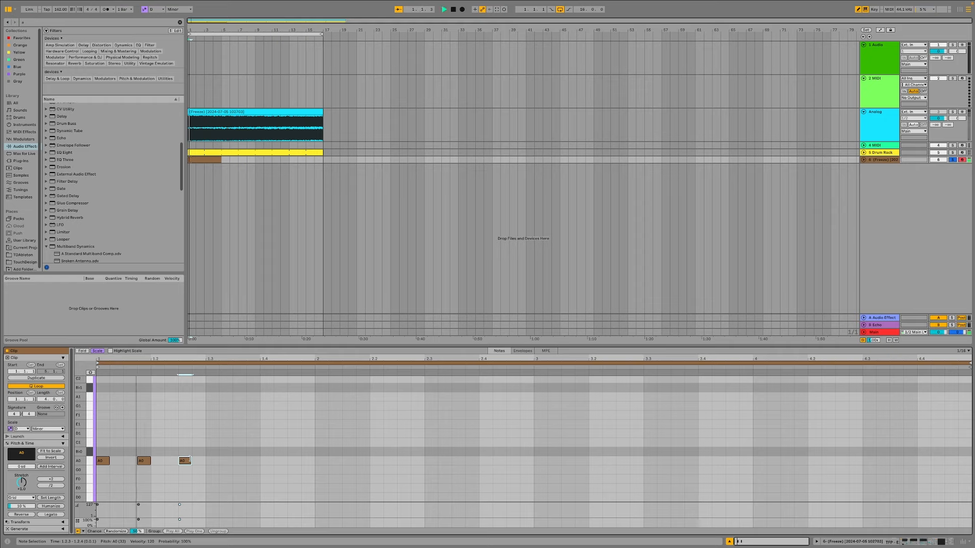
{"action": "left_click", "coordinate": [222, 460]}
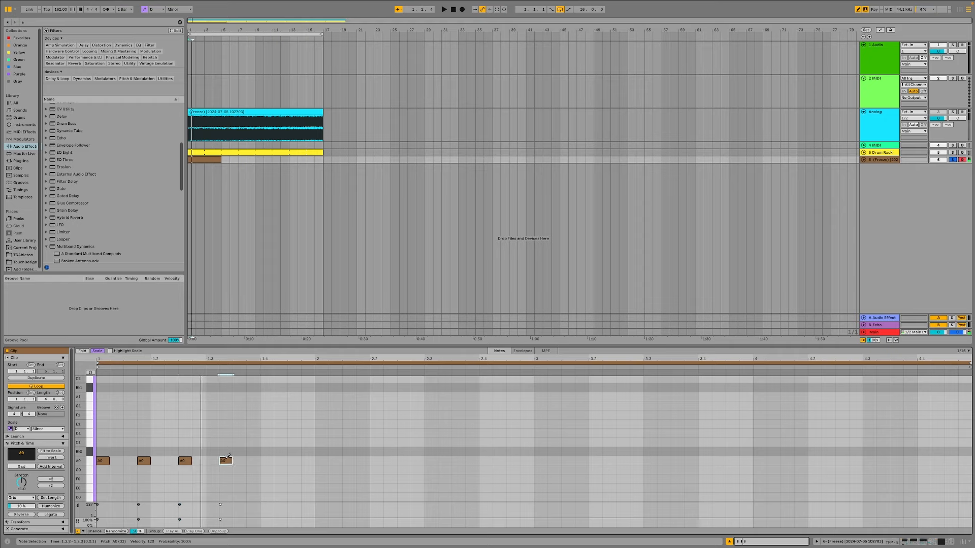
{"action": "left_click", "coordinate": [266, 460]}
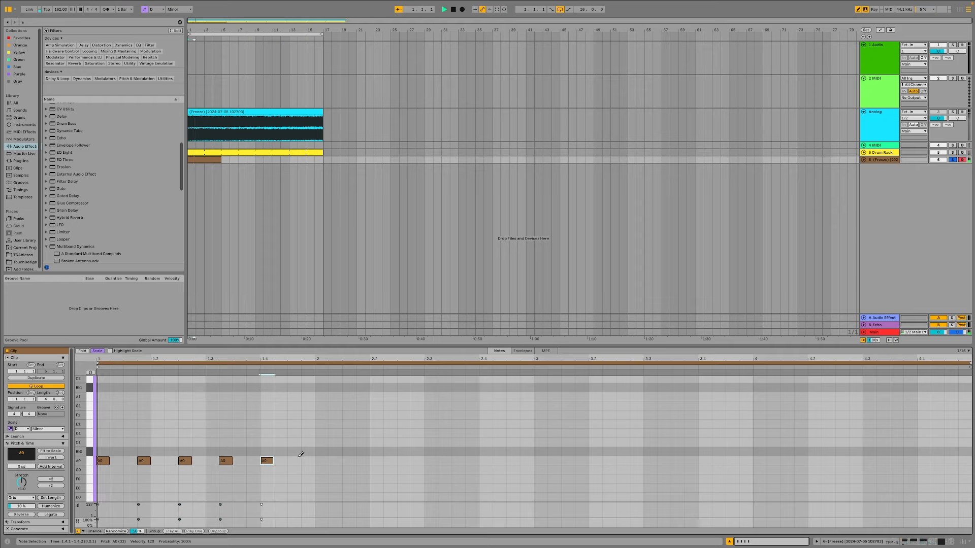
{"action": "left_click", "coordinate": [294, 460]}
{"action": "left_click", "coordinate": [307, 460]}
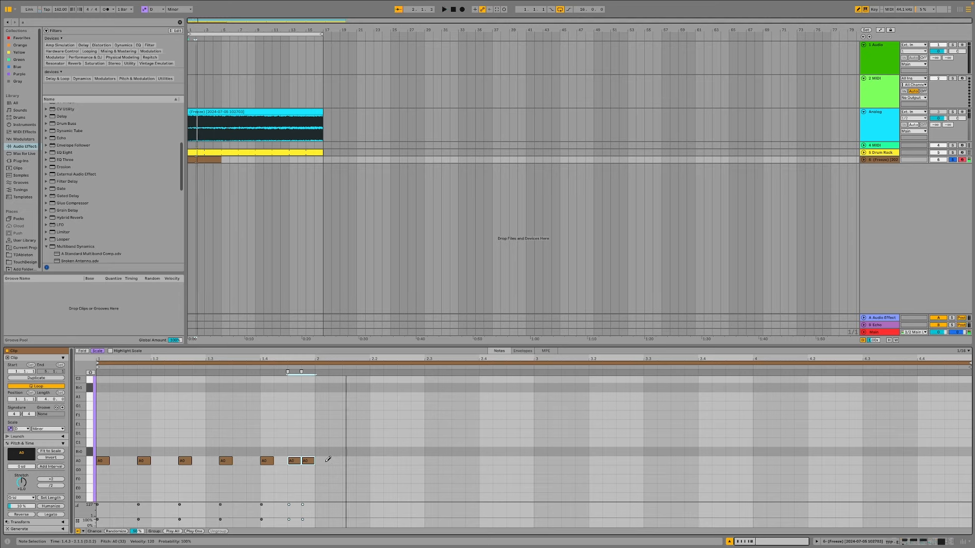
Continue the A0 rhythm in bar 2 with sixteenth notes at 2.1.3, 2.2.1, 2.2.4, 2.3.3, 2.4.2 and 2.4.4
{"action": "left_click", "coordinate": [322, 460]}
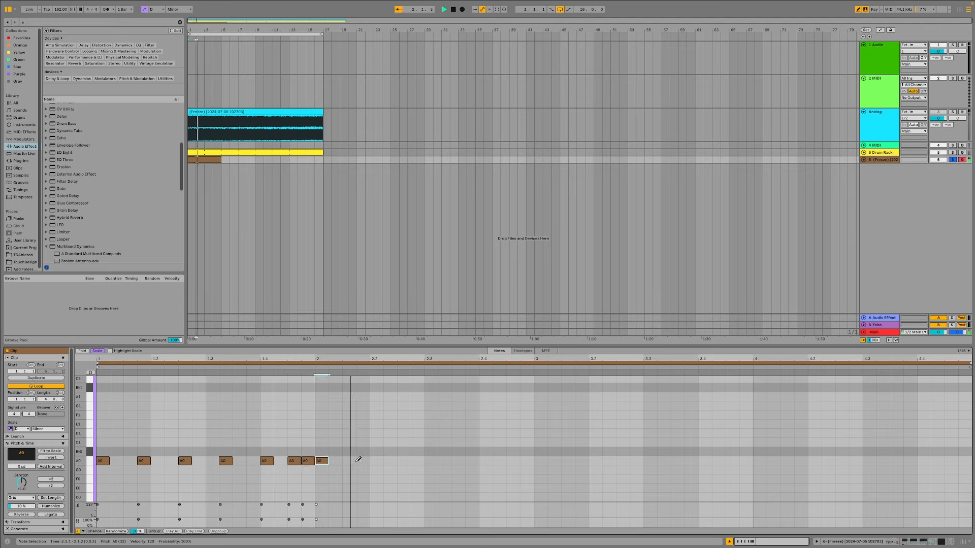
{"action": "left_click", "coordinate": [350, 460]}
{"action": "left_click", "coordinate": [322, 460]}
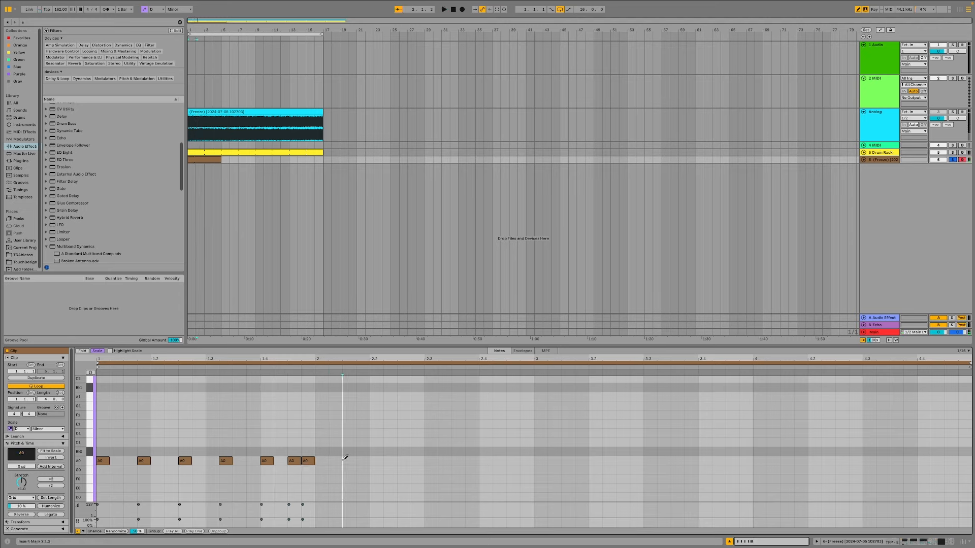
{"action": "left_click", "coordinate": [376, 461]}
{"action": "left_click", "coordinate": [416, 460]}
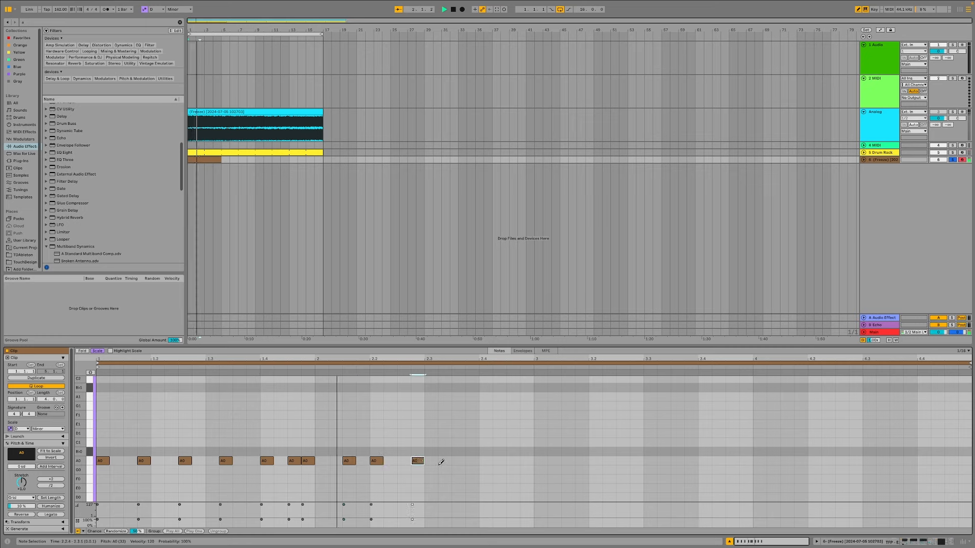
{"action": "left_click", "coordinate": [455, 460]}
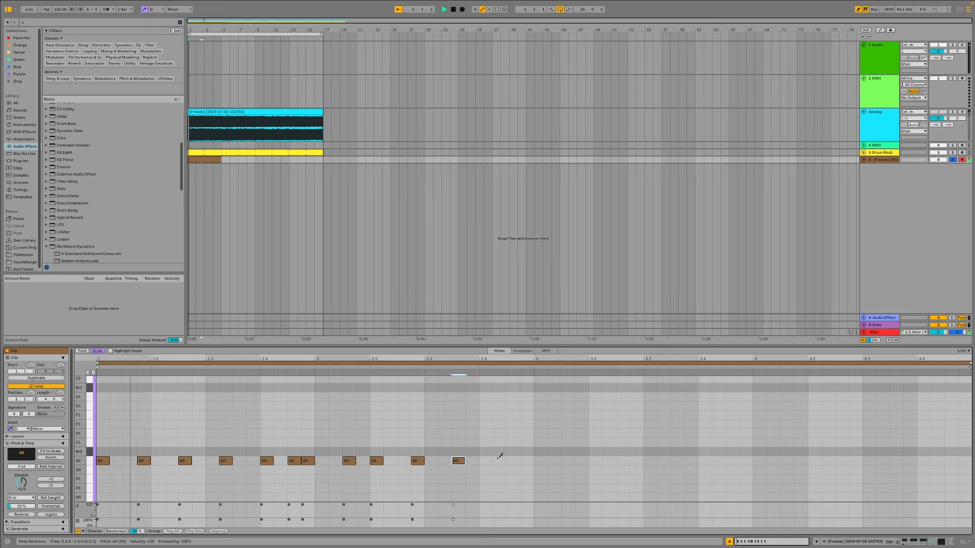
{"action": "left_click", "coordinate": [497, 460]}
{"action": "left_click", "coordinate": [526, 460]}
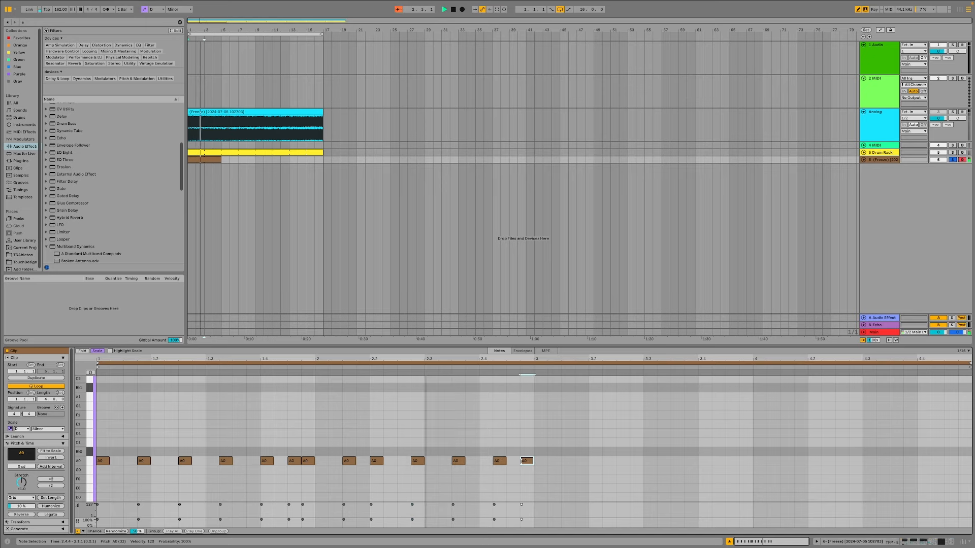
{"action": "scroll", "coordinate": [554, 474], "scroll_direction": "down", "scroll_amount": 3}
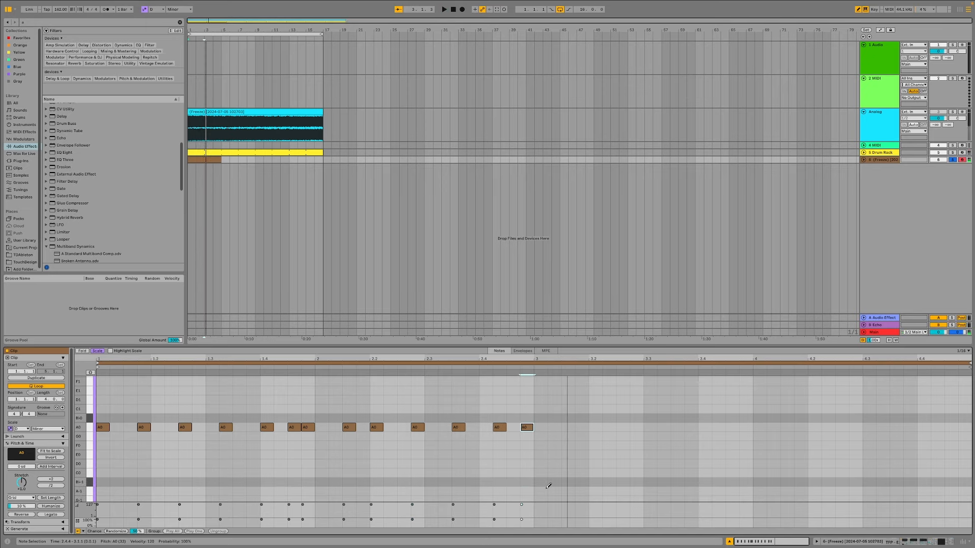
{"action": "left_click", "coordinate": [540, 480]}
{"action": "left_click_drag", "start_coordinate": [544, 479], "coordinate": [546, 441]}
{"action": "left_click", "coordinate": [546, 443]}
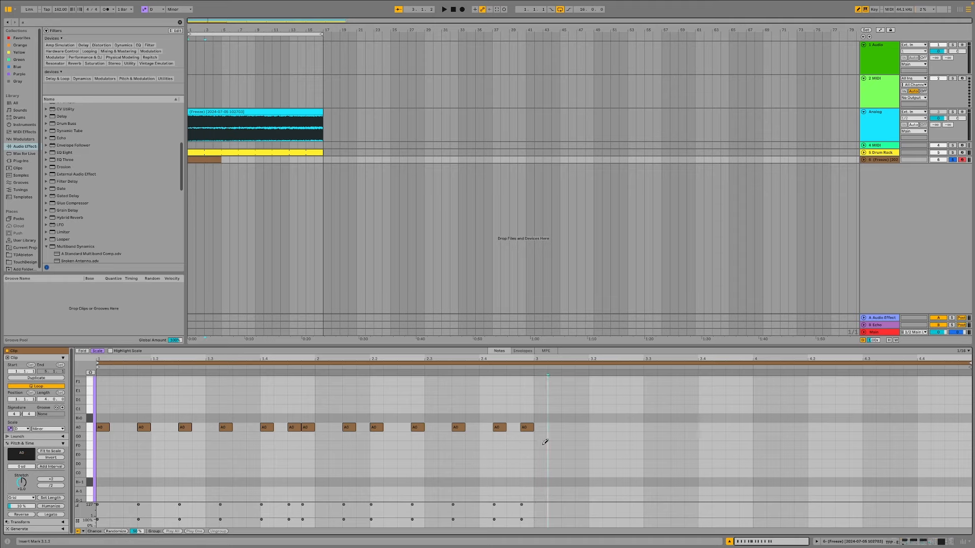
{"action": "scroll", "coordinate": [545, 442], "scroll_direction": "up", "scroll_amount": 1}
{"action": "left_click", "coordinate": [544, 441]}
{"action": "left_click", "coordinate": [544, 438]}
{"action": "left_click", "coordinate": [544, 431]}
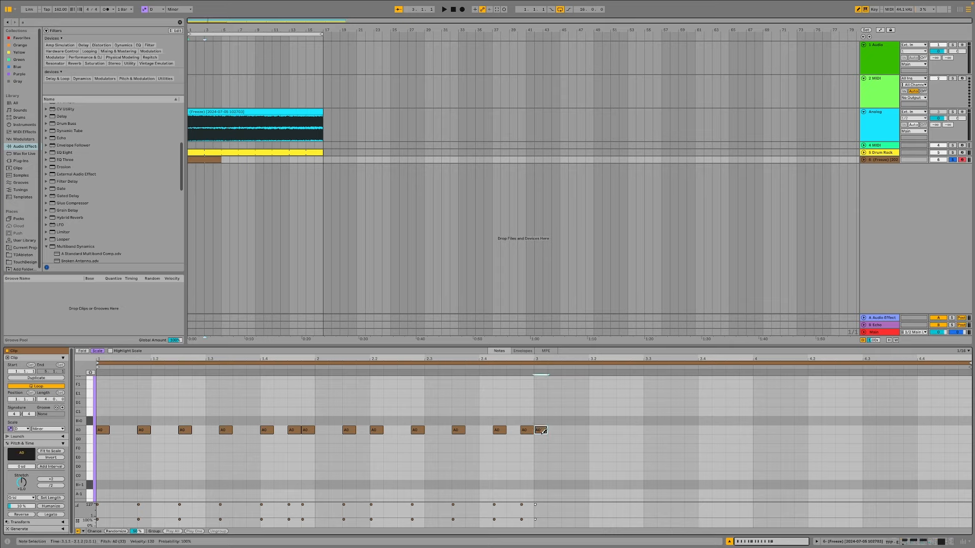
{"action": "left_click", "coordinate": [544, 431]}
Turn on note preview and fill bar 3 with eight syncopated sixteenth C0 notes from 3.1.1 to 3.4.4
{"action": "left_click", "coordinate": [89, 374]}
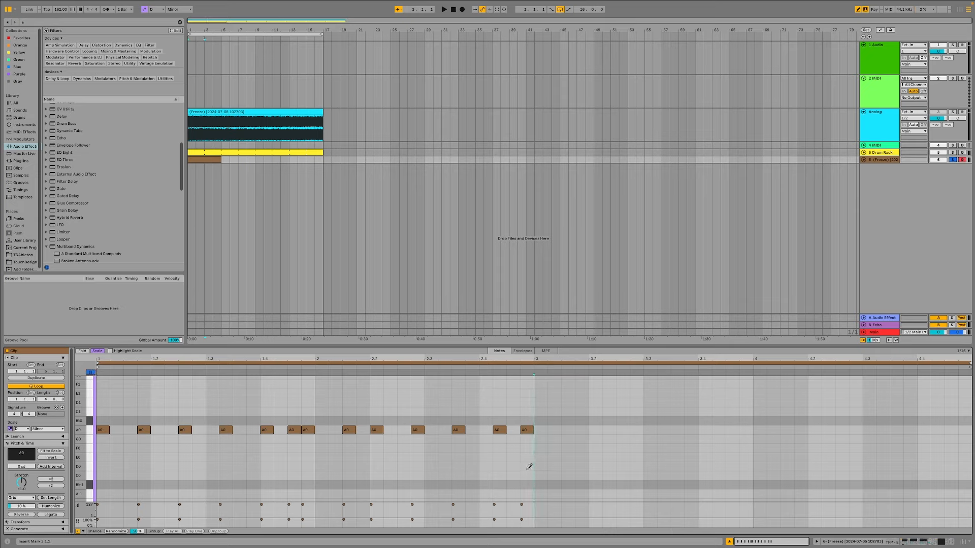
{"action": "left_click", "coordinate": [536, 449]}
{"action": "left_click", "coordinate": [536, 449]}
{"action": "left_click", "coordinate": [536, 476]}
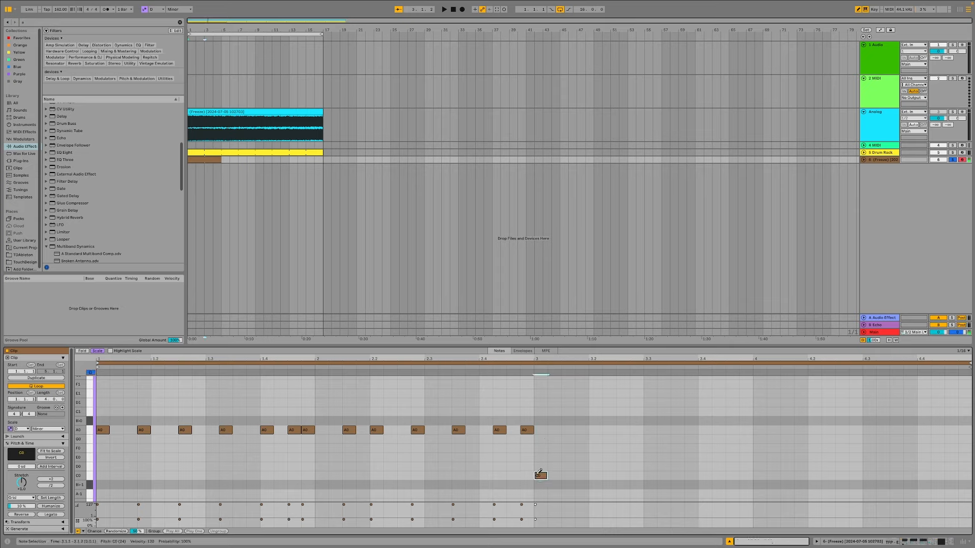
{"action": "key", "text": "space"}
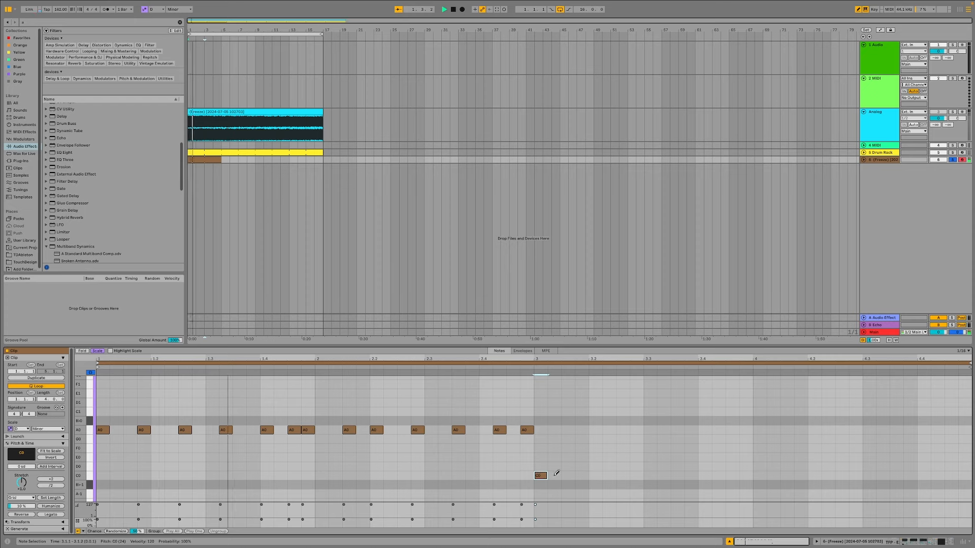
{"action": "left_click", "coordinate": [582, 475]}
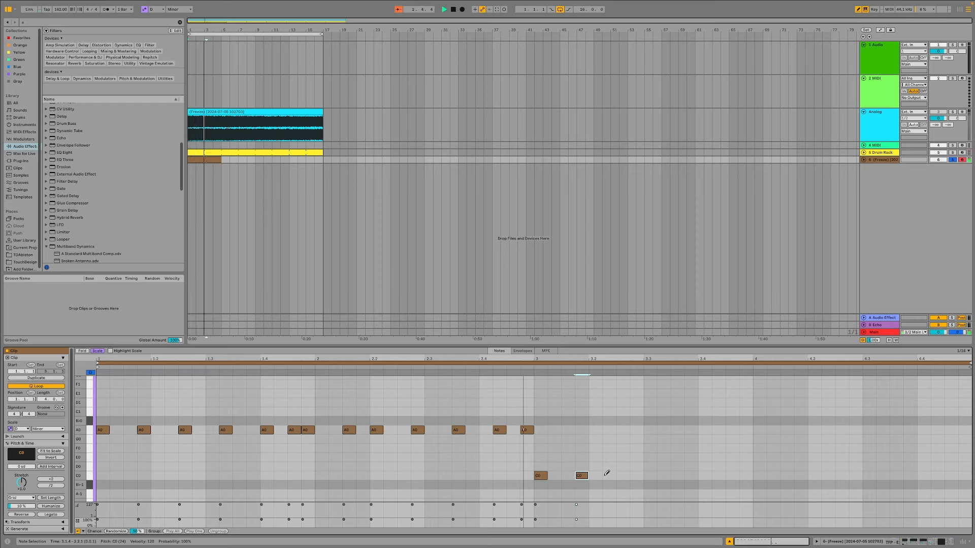
{"action": "left_click", "coordinate": [623, 476]}
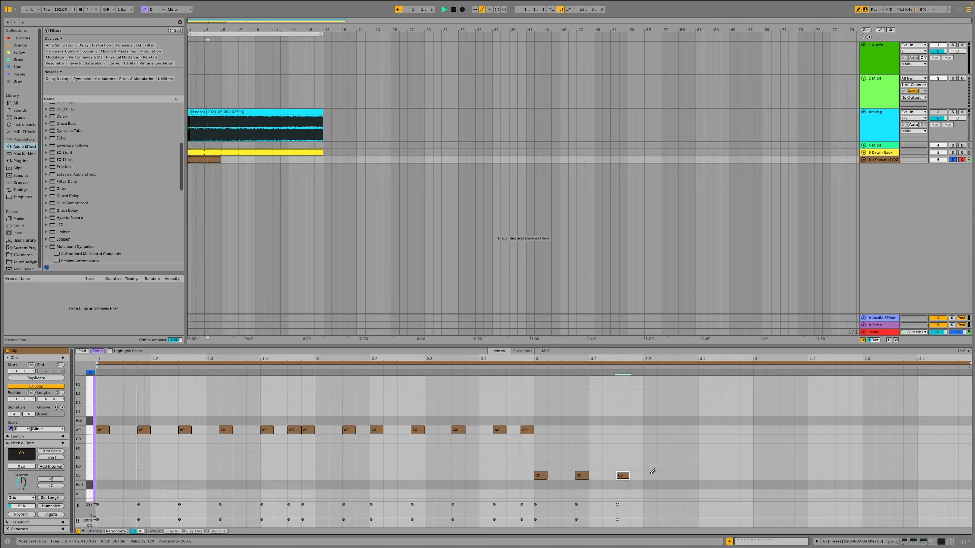
{"action": "left_click", "coordinate": [650, 475]}
{"action": "left_click", "coordinate": [677, 475]}
{"action": "left_click", "coordinate": [691, 476]}
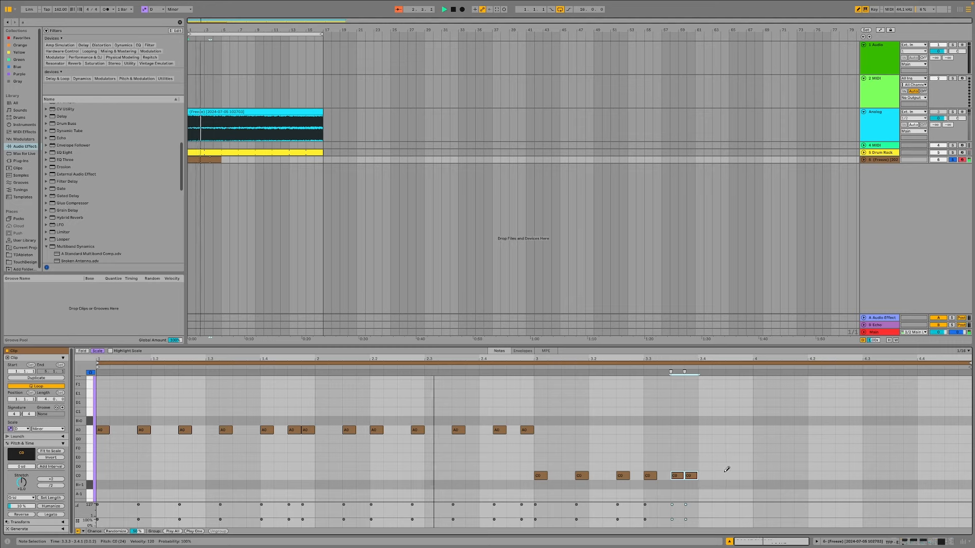
{"action": "left_click", "coordinate": [716, 476]}
{"action": "left_click", "coordinate": [743, 476]}
Draw sixteenth C0 notes at 4.1.1, 4.1.4, 4.2.3, 4.3.2 and 4.3.4, and add two higher notes in the last beat
{"action": "left_click", "coordinate": [759, 476]}
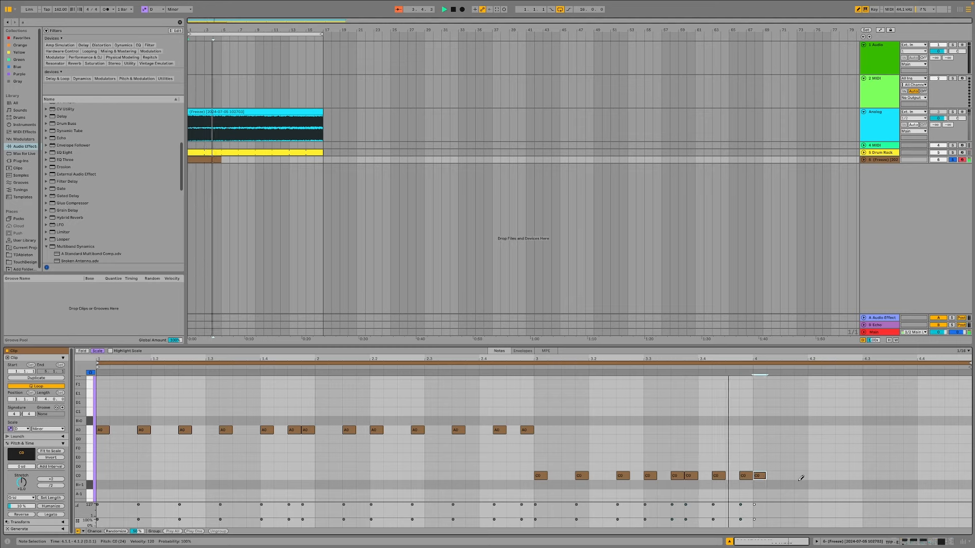
{"action": "left_click", "coordinate": [800, 476]}
{"action": "left_click", "coordinate": [837, 476]}
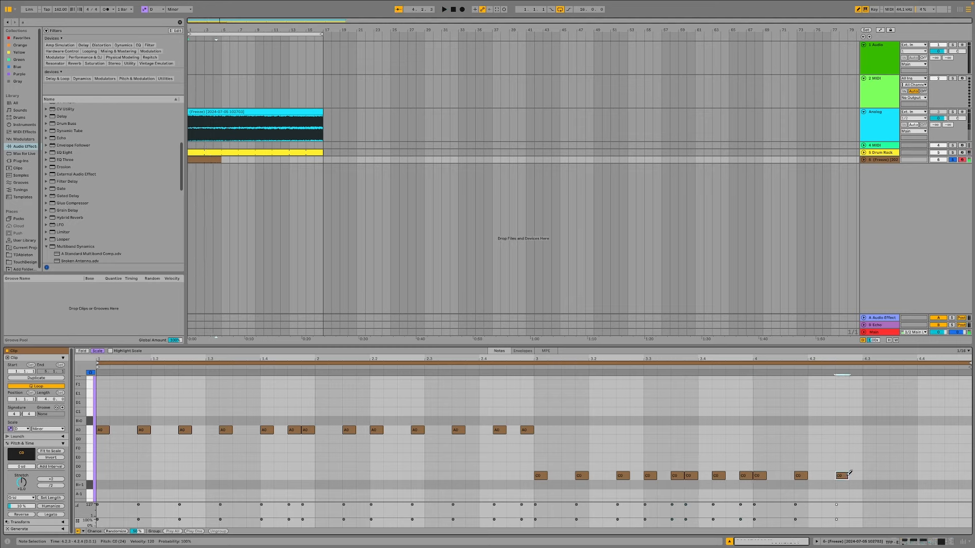
{"action": "left_click", "coordinate": [882, 475]}
{"action": "scroll", "coordinate": [907, 396], "scroll_direction": "up", "scroll_amount": 3}
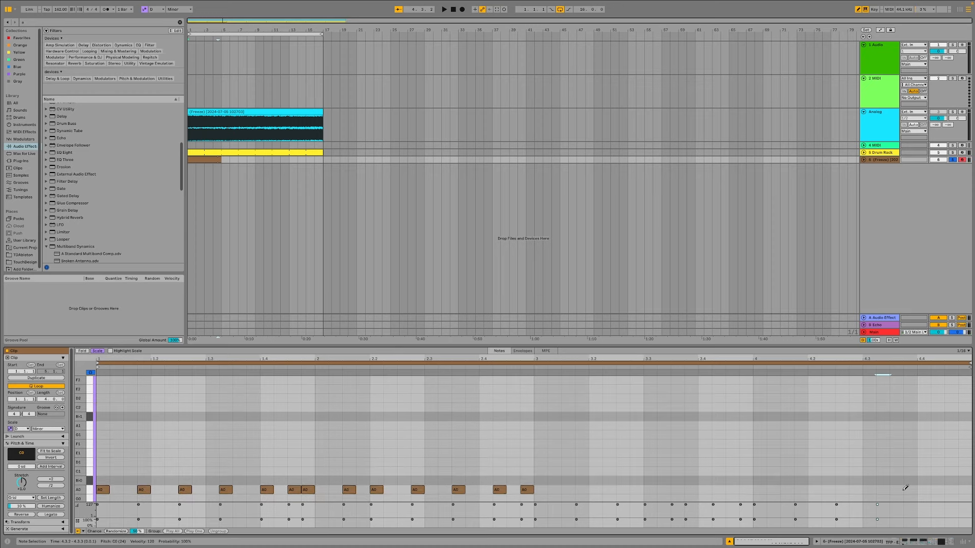
{"action": "scroll", "coordinate": [911, 431], "scroll_direction": "down", "scroll_amount": 3}
{"action": "left_click", "coordinate": [910, 445]}
{"action": "scroll", "coordinate": [914, 442], "scroll_direction": "up", "scroll_amount": 3}
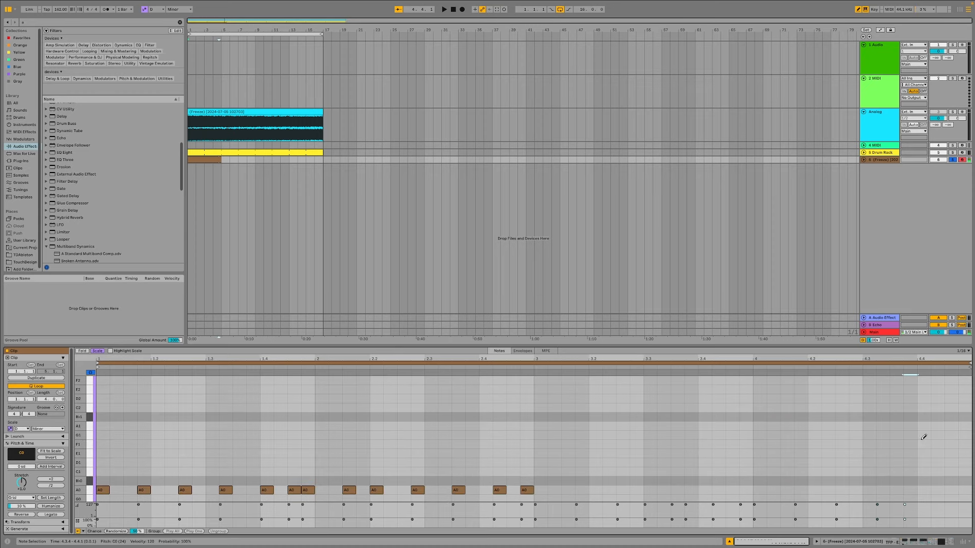
{"action": "left_click", "coordinate": [924, 389]}
{"action": "left_click", "coordinate": [952, 425]}
Play back the pattern, show the track's devices and extend the looped MIDI clip to 17.1.1, a length of sixteen bars
{"action": "key", "text": "space"}
{"action": "left_click", "coordinate": [940, 540]}
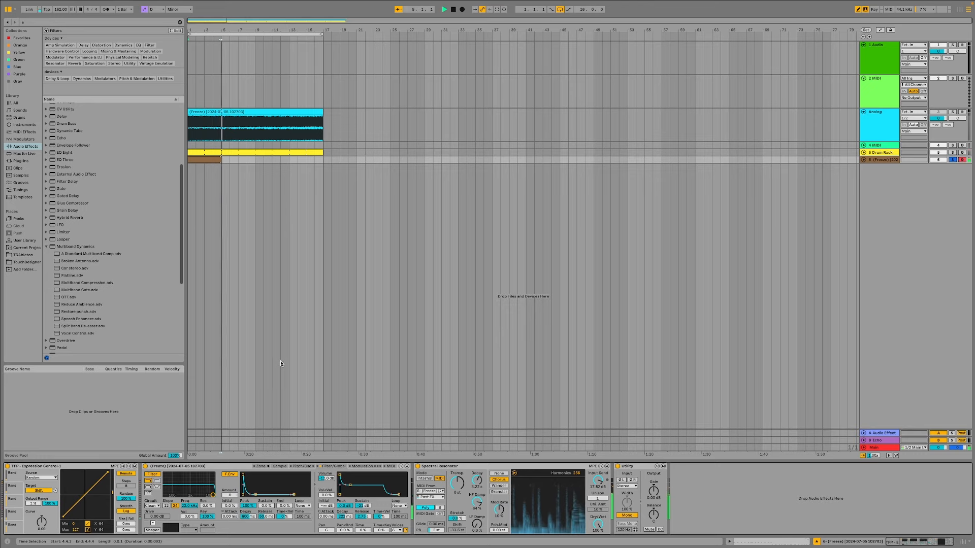
{"action": "key", "text": "space"}
{"action": "left_click_drag", "start_coordinate": [219, 159], "coordinate": [323, 159]}
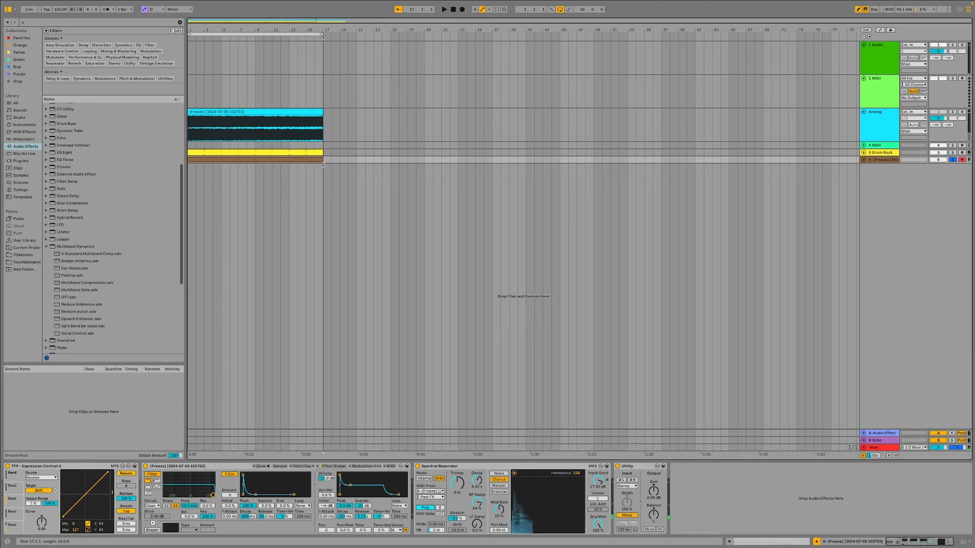
Audition the Spectral Resonator's Granular modulation mode during playback and set the mode to Wander
{"action": "key", "text": "space"}
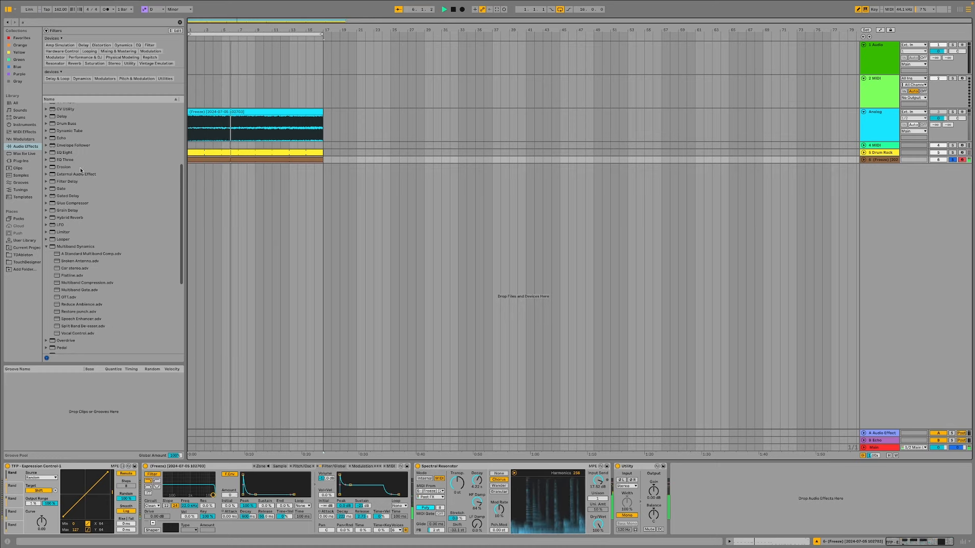
{"action": "left_click", "coordinate": [500, 492]}
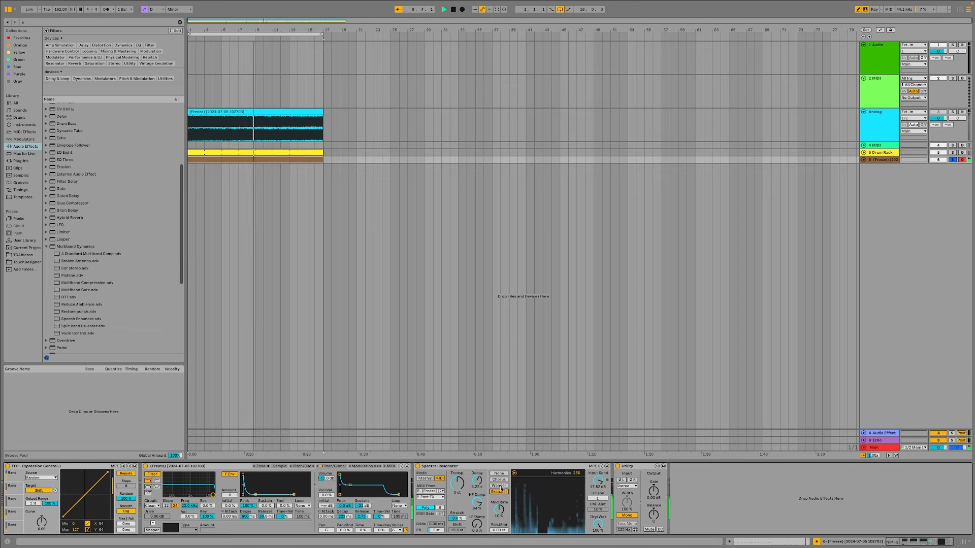
{"action": "left_click", "coordinate": [499, 486]}
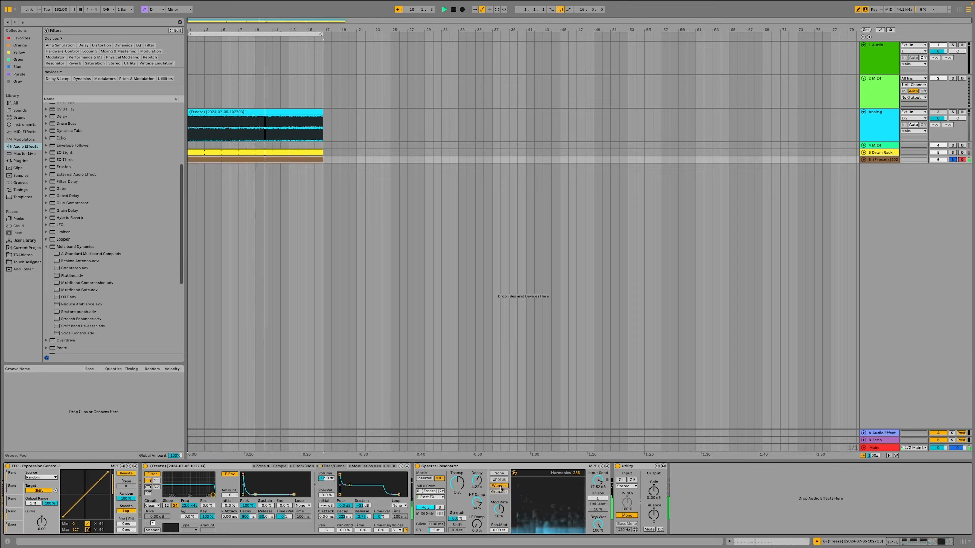
{"action": "key", "text": "space"}
Group the Spectral Resonator into an Audio Effect Rack, show the rack's chain list and duplicate the chain
{"action": "left_click", "coordinate": [443, 466]}
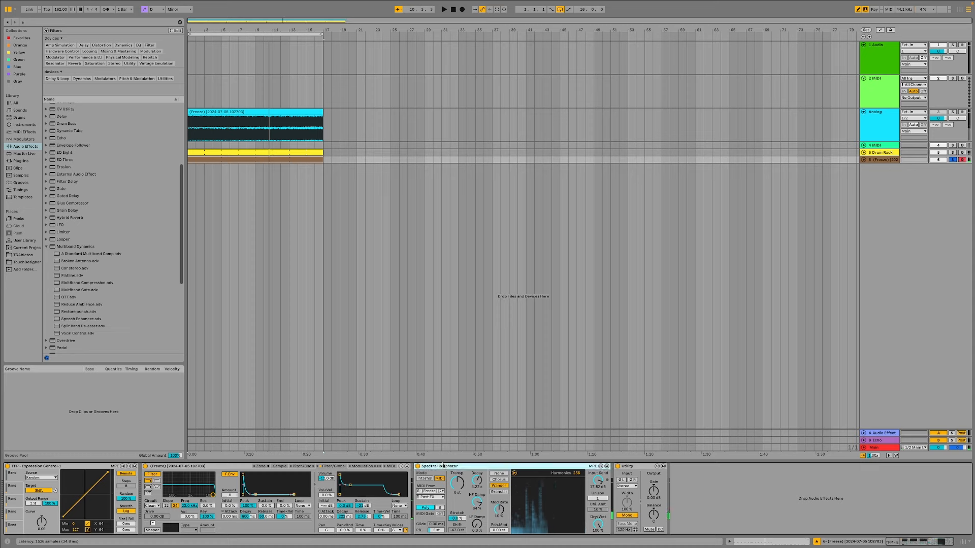
{"action": "key", "text": "ctrl+g"}
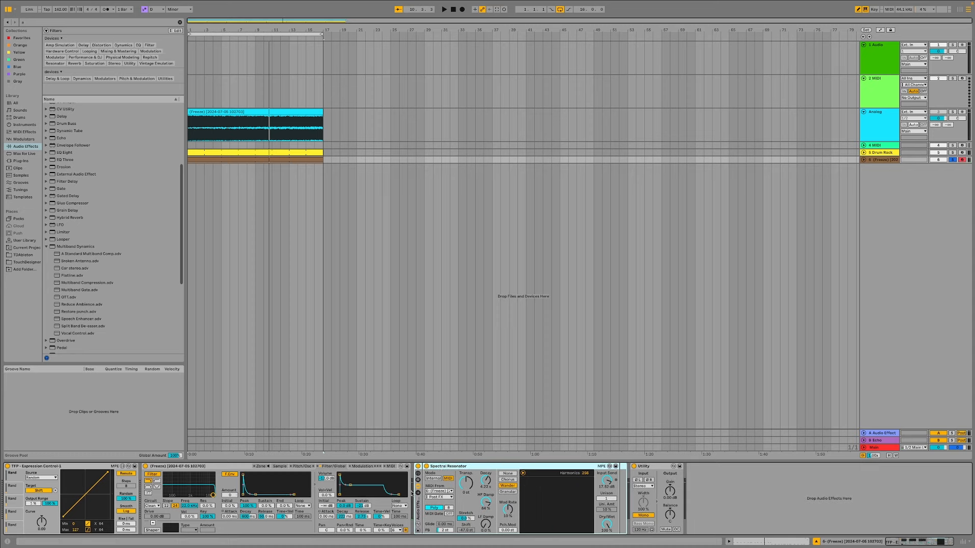
{"action": "left_click", "coordinate": [418, 493]}
{"action": "left_click", "coordinate": [431, 484]}
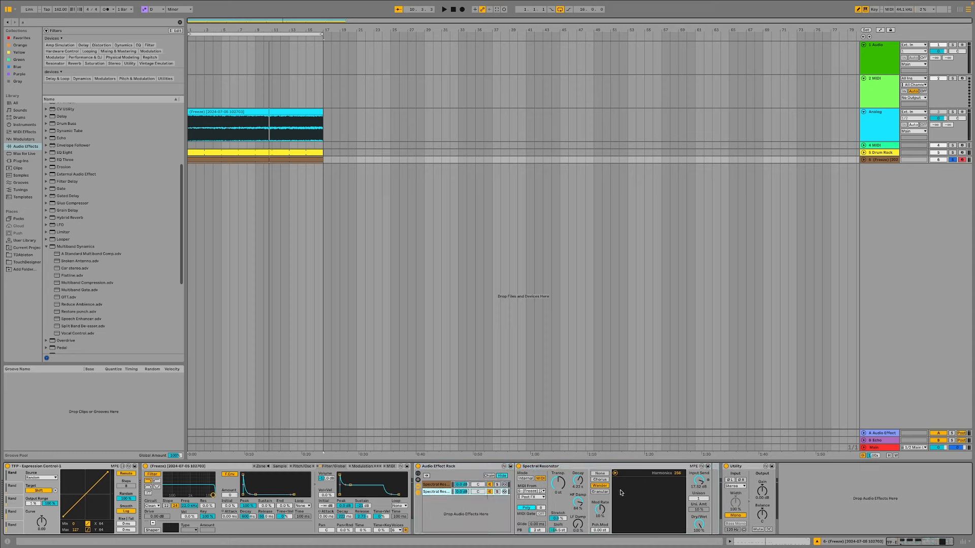
Set the duplicated chain's Spectral Resonator to Granular modulation, compare both chains during playback and adjust the duplicate's Decay
{"action": "left_click", "coordinate": [601, 492]}
{"action": "key", "text": "space"}
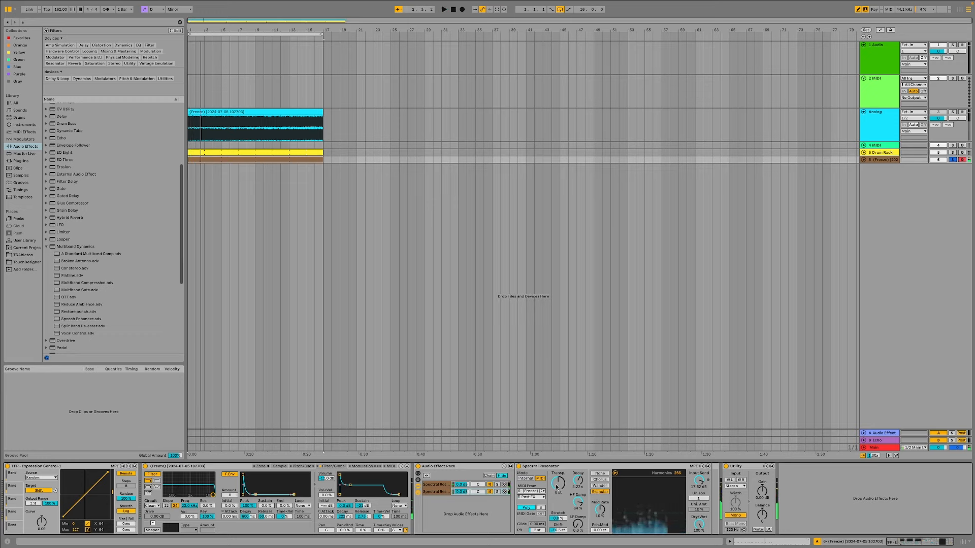
{"action": "left_click", "coordinate": [431, 485]}
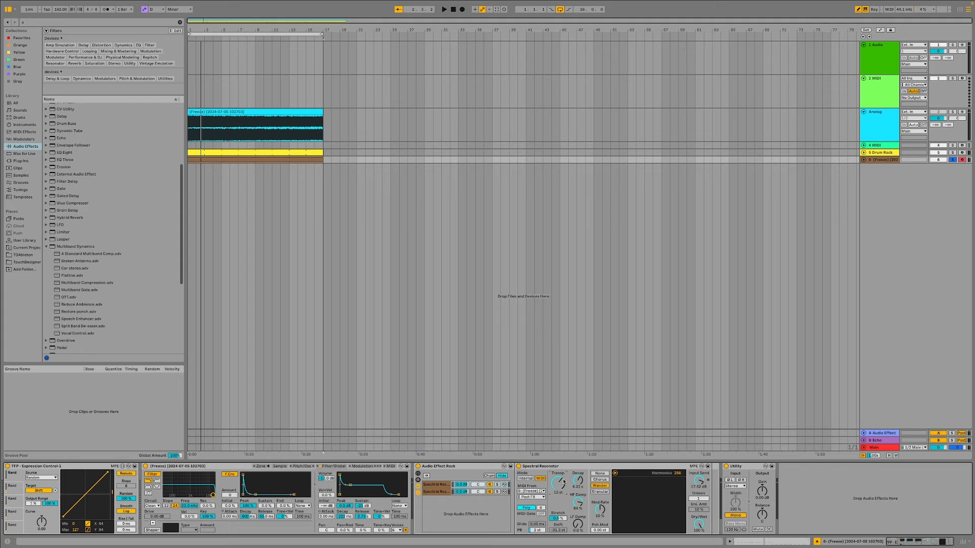
{"action": "key", "text": "space"}
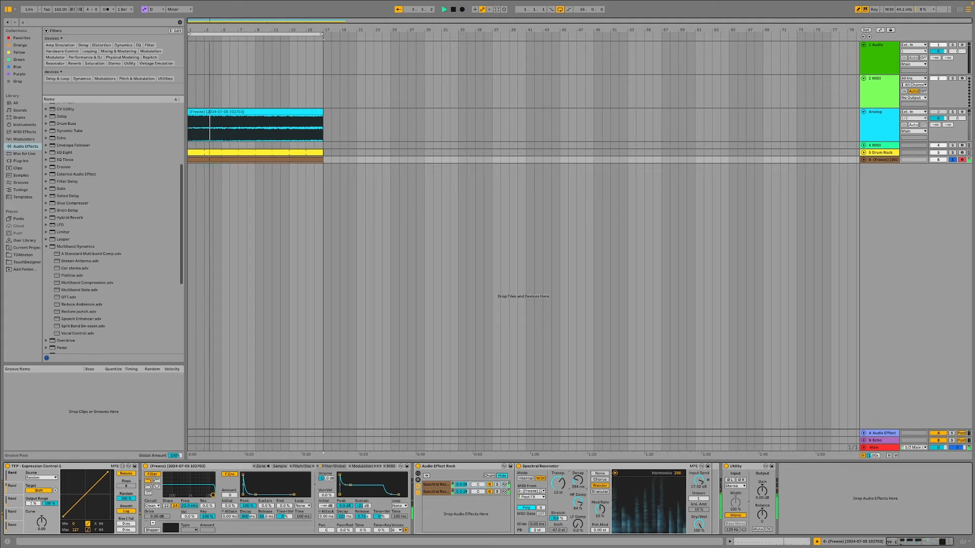
{"action": "left_click", "coordinate": [436, 492]}
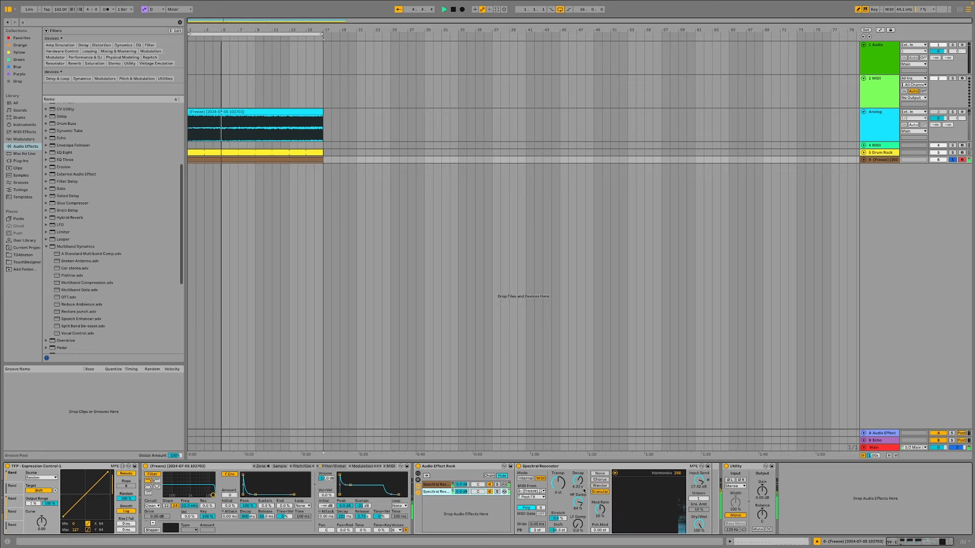
{"action": "left_click_drag", "start_coordinate": [580, 481], "coordinate": [580, 470]}
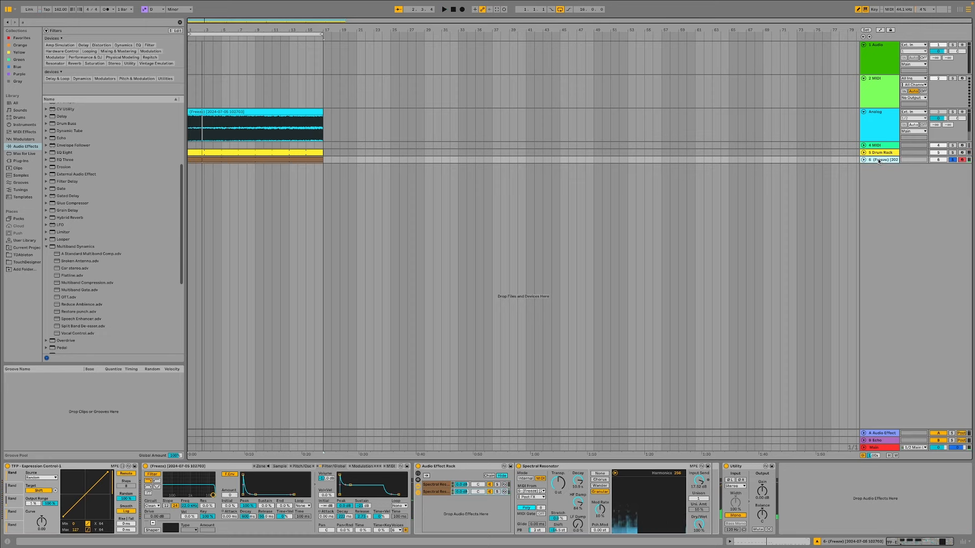
Duplicate Sampler track 6, delete the second Spectral Resonator chain from the copy's rack and solo the new track 7
{"action": "key", "text": "ctrl+d"}
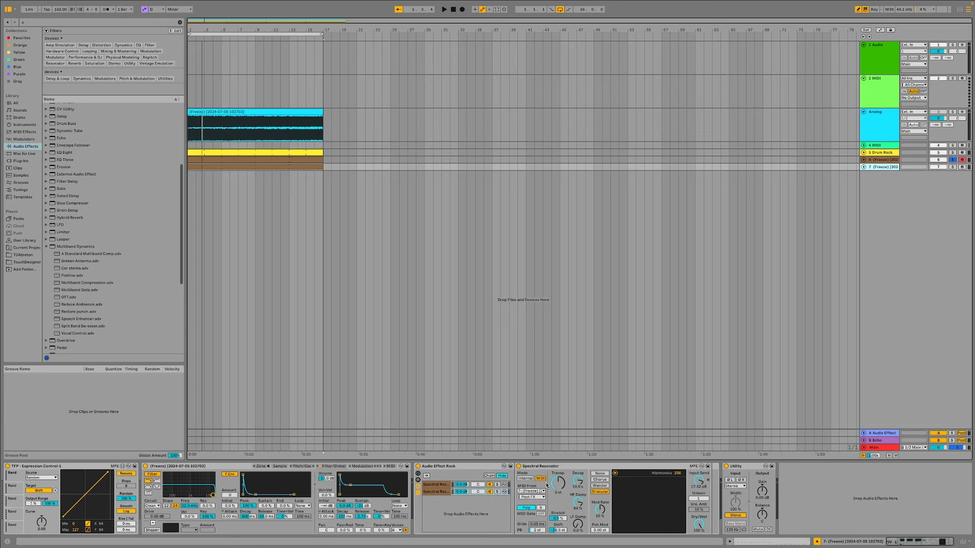
{"action": "left_click", "coordinate": [436, 492]}
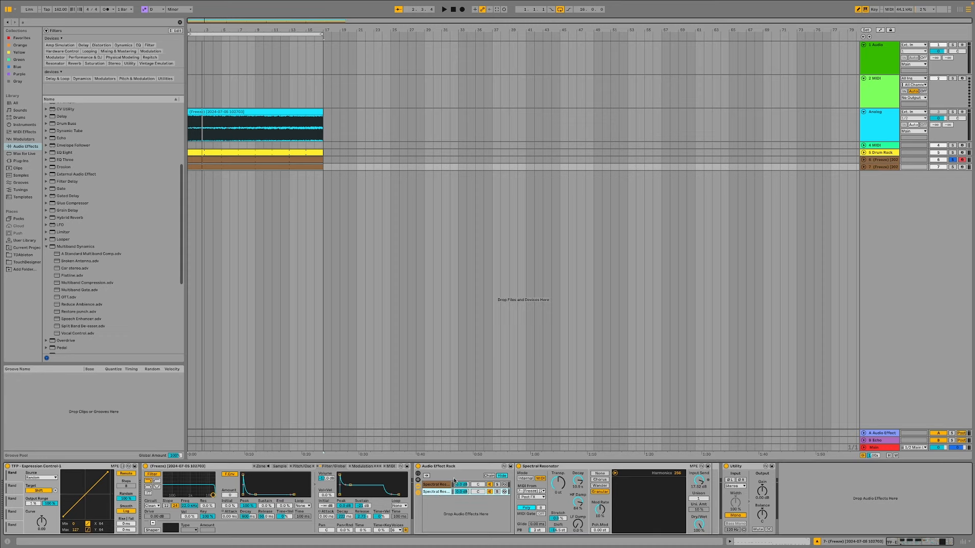
{"action": "key", "text": "Delete"}
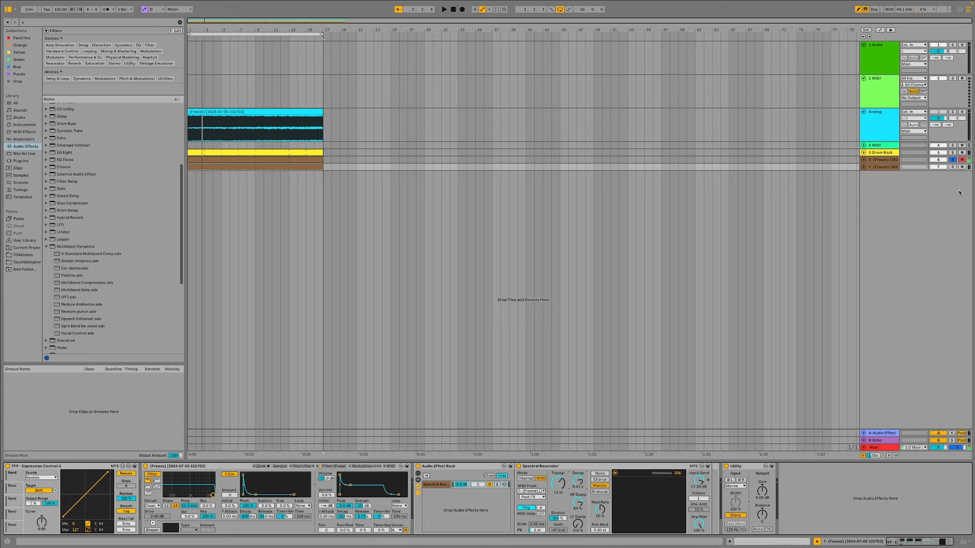
{"action": "left_click", "coordinate": [953, 167]}
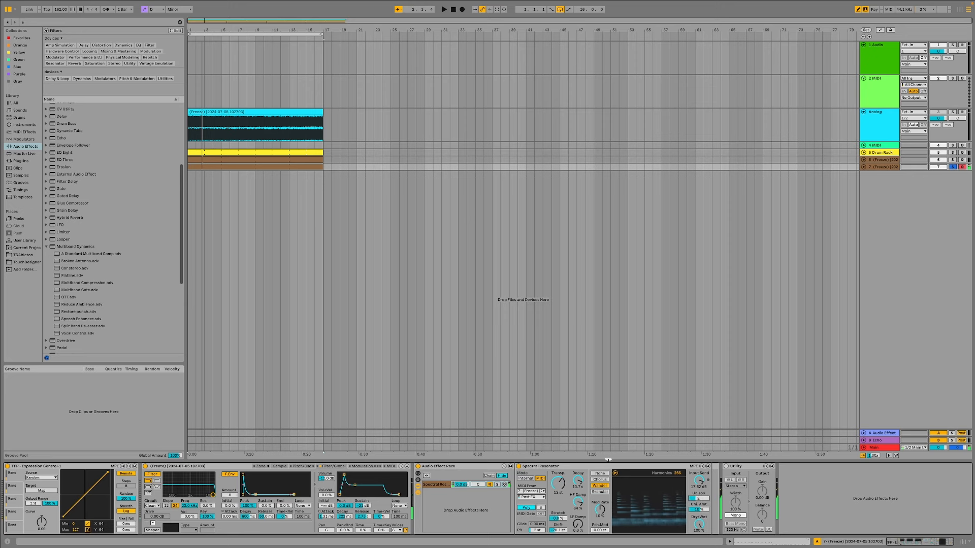
Open the MIDI clip on track 7, delete all its notes and solo track 6 alongside it
{"action": "double_click", "coordinate": [202, 166]}
{"action": "key", "text": "space"}
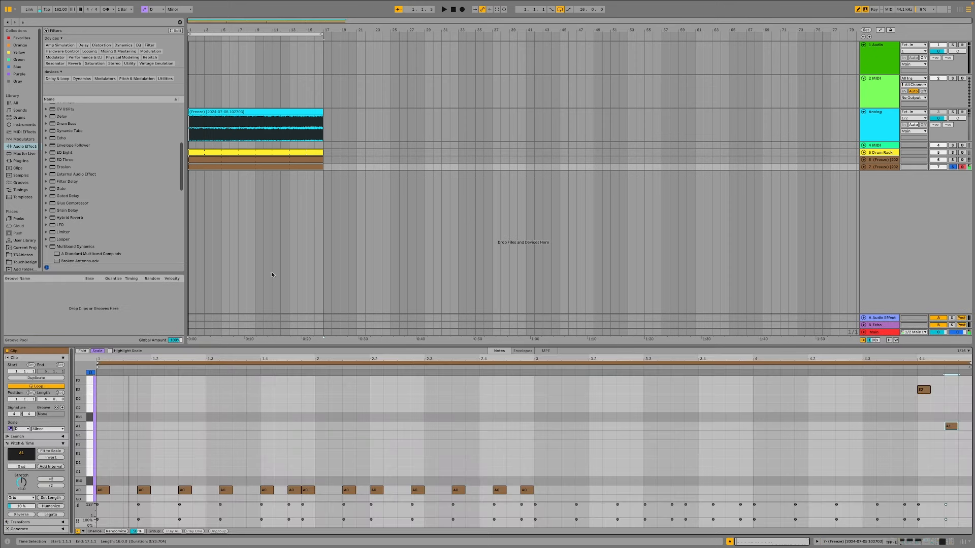
{"action": "key", "text": "ctrl+a"}
{"action": "key", "text": "Delete"}
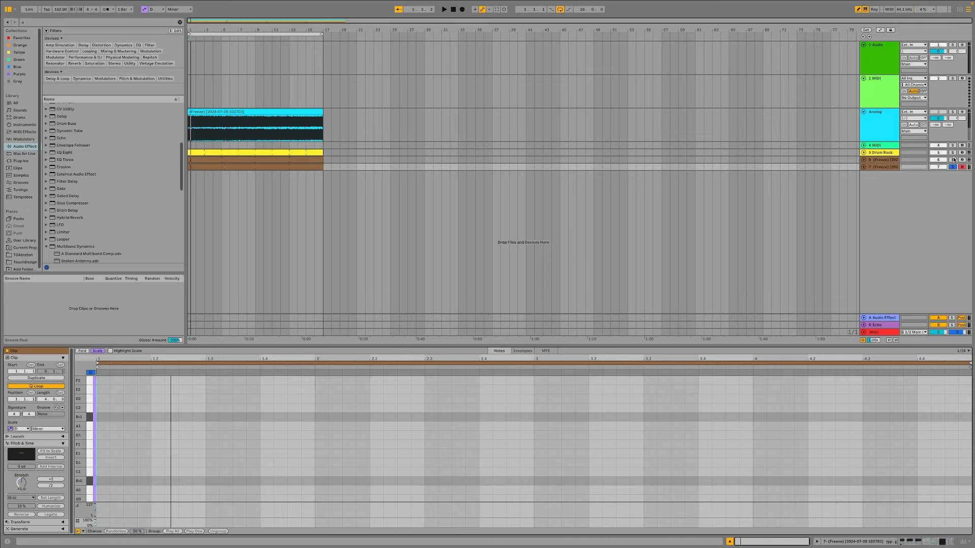
{"action": "left_click", "coordinate": [953, 160]}
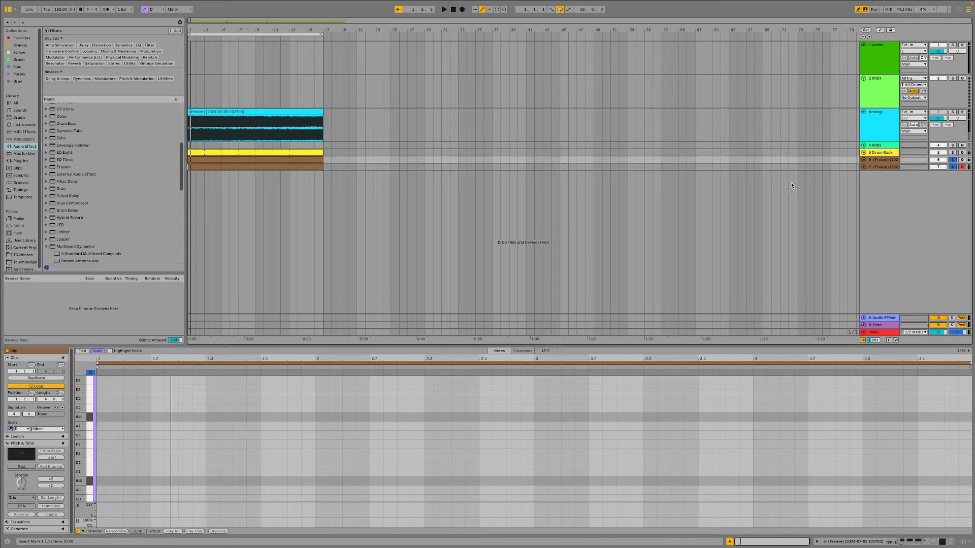
Draw a single sixteenth D2 note at 1.2.3 in the emptied clip and play it back
{"action": "left_click", "coordinate": [183, 426]}
{"action": "left_click", "coordinate": [184, 424]}
{"action": "scroll", "coordinate": [183, 420], "scroll_direction": "up", "scroll_amount": 3}
{"action": "left_click", "coordinate": [181, 401]}
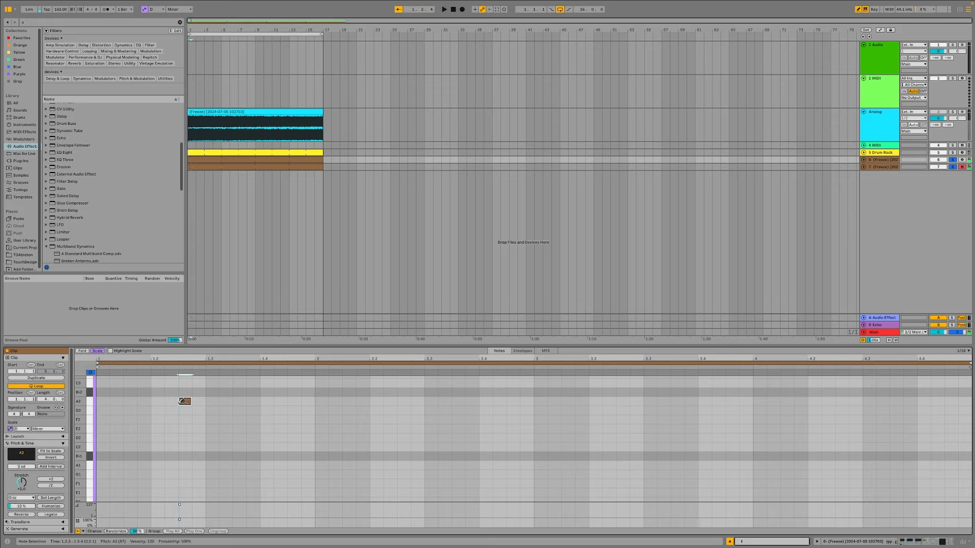
{"action": "left_click", "coordinate": [184, 401]}
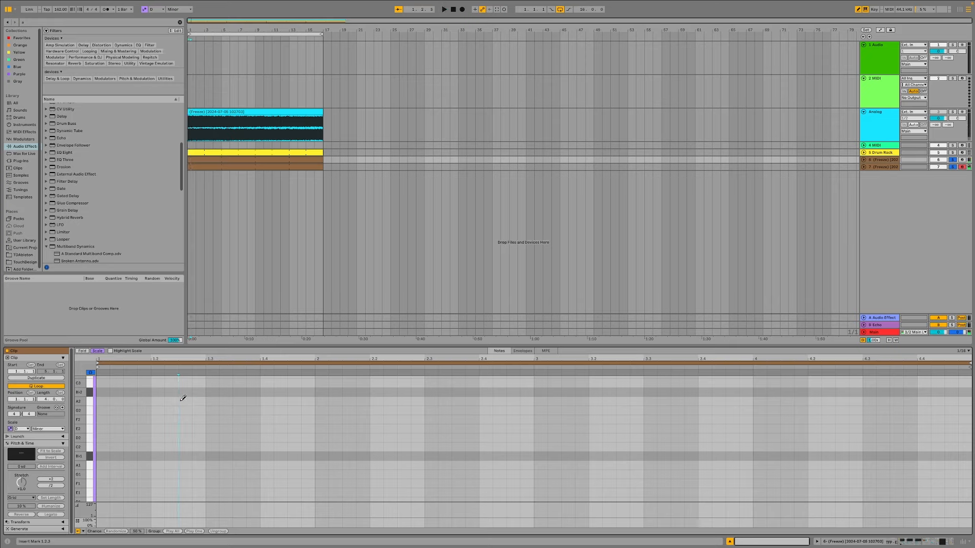
{"action": "left_click", "coordinate": [185, 438]}
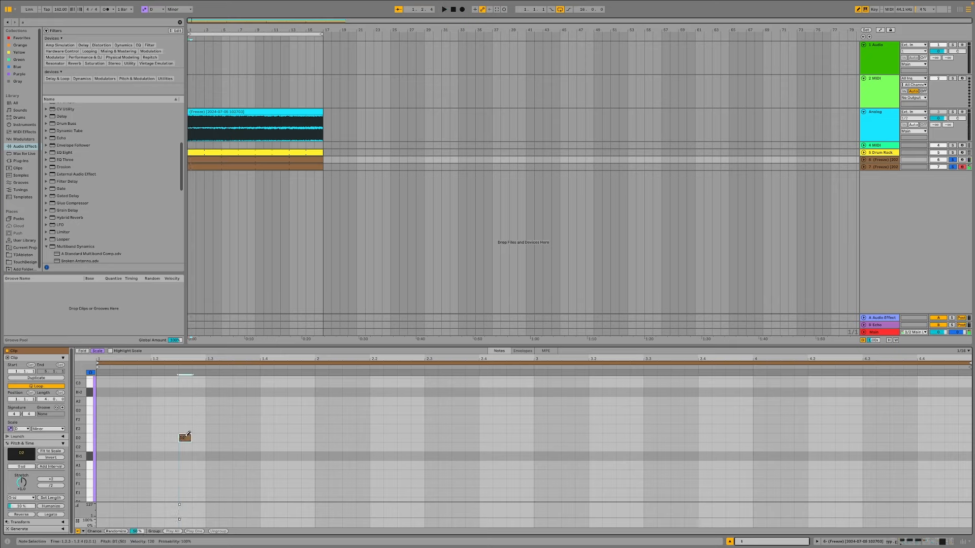
{"action": "key", "text": "space"}
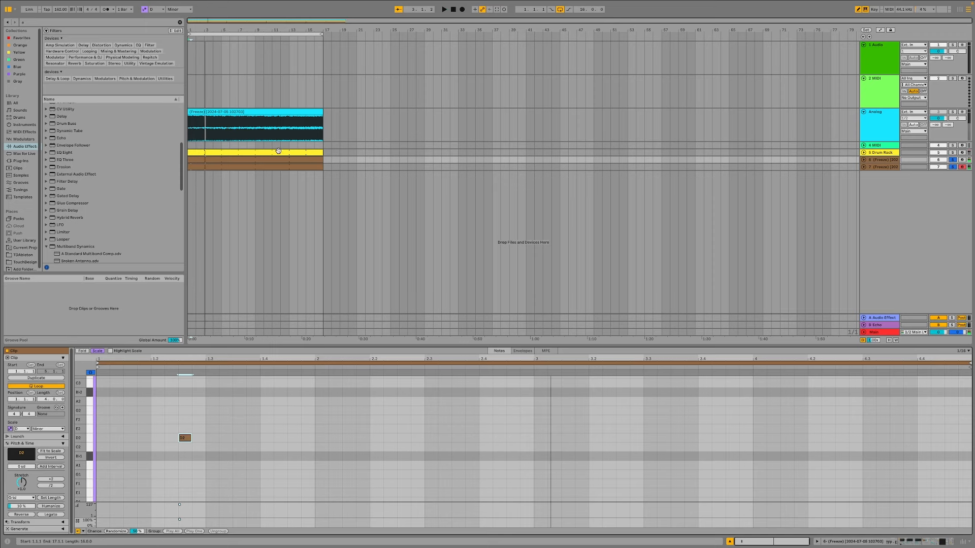
Try consolidating the first eight bars of the Drum Rack clip, looping the result and extending it to 17.1.1
{"action": "left_click_drag", "start_coordinate": [320, 152], "coordinate": [255, 153]}
{"action": "key", "text": "super+j"}
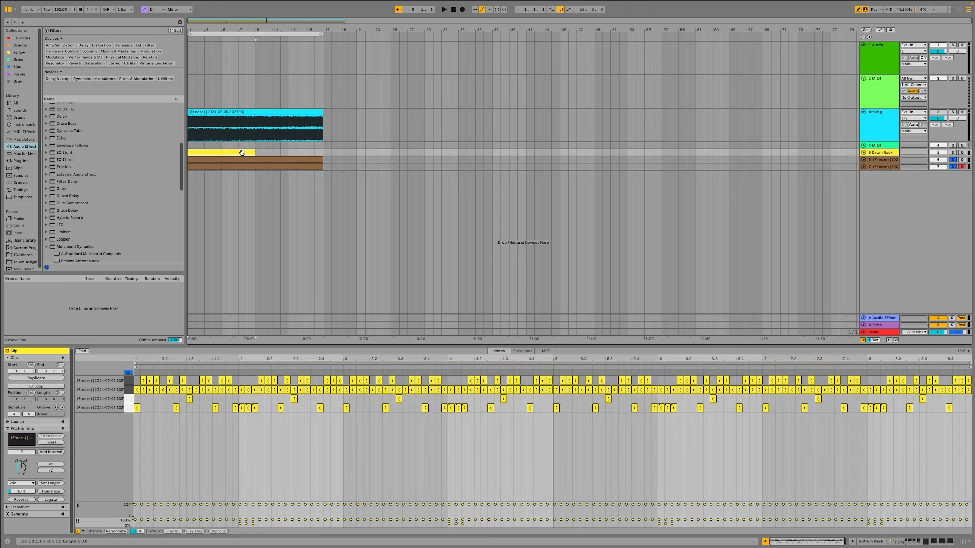
{"action": "left_click", "coordinate": [44, 387]}
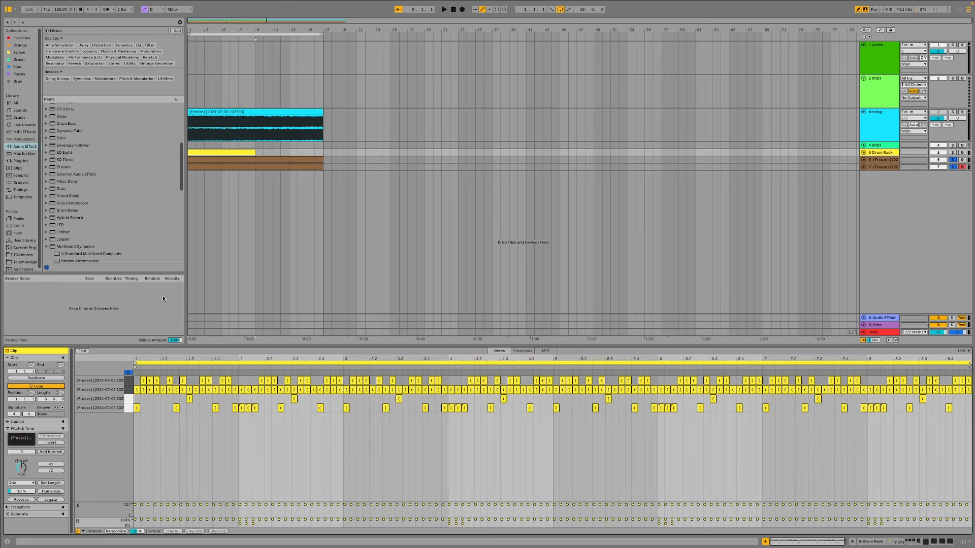
{"action": "left_click_drag", "start_coordinate": [251, 150], "coordinate": [323, 150]}
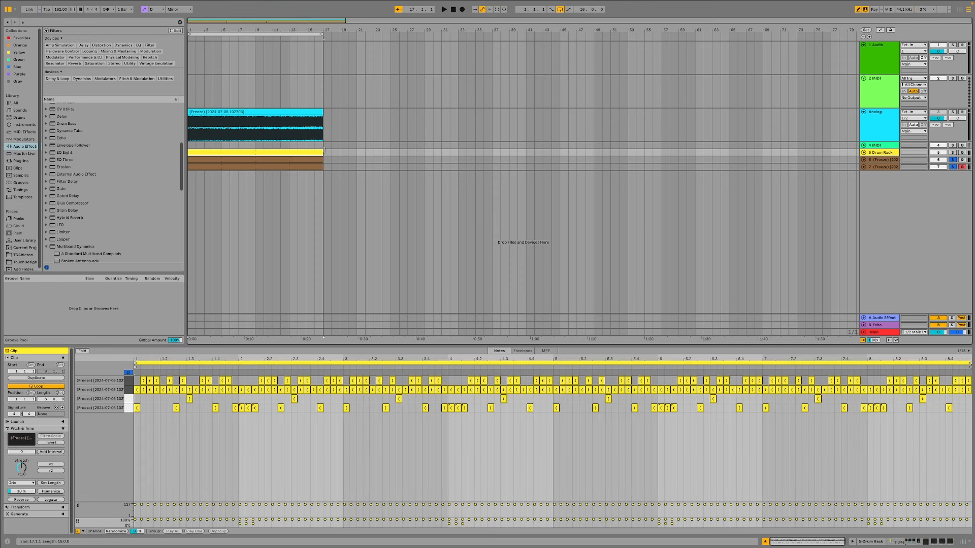
{"action": "key", "text": "super+z"}
{"action": "key", "text": "super+z"}
{"action": "key", "text": "super+z"}
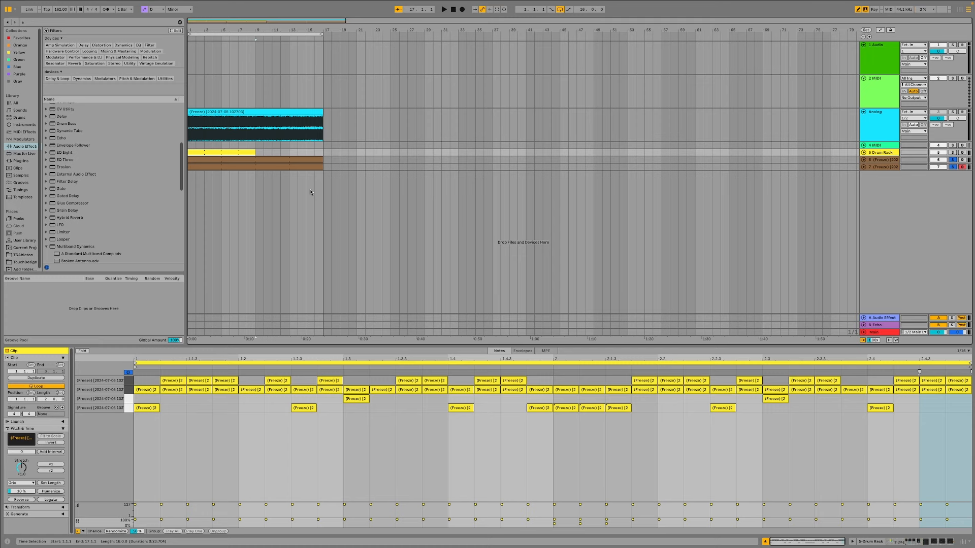
Consolidate track 7's looped clip into one sixteen-bar clip, audition it and limit the piano roll to the scale's notes
{"action": "left_click", "coordinate": [311, 166]}
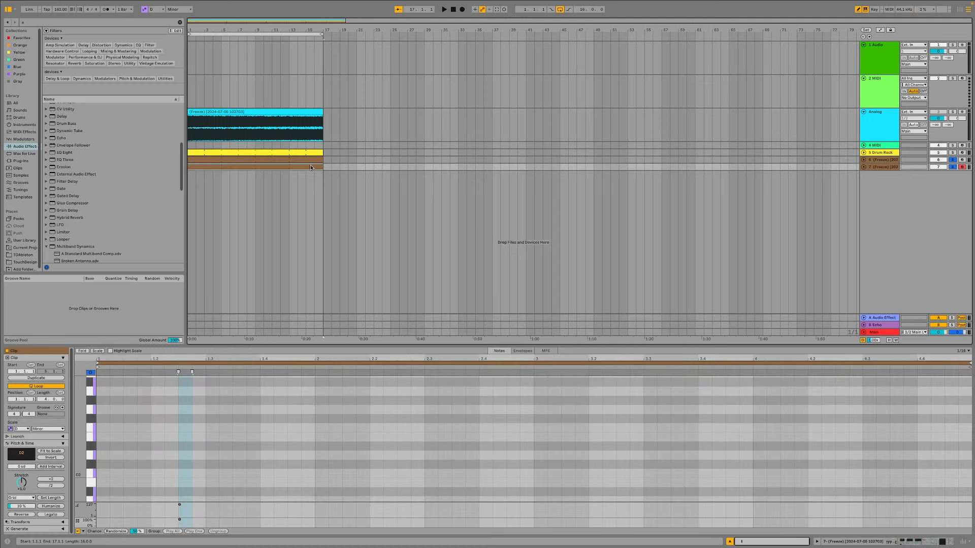
{"action": "key", "text": "super+j"}
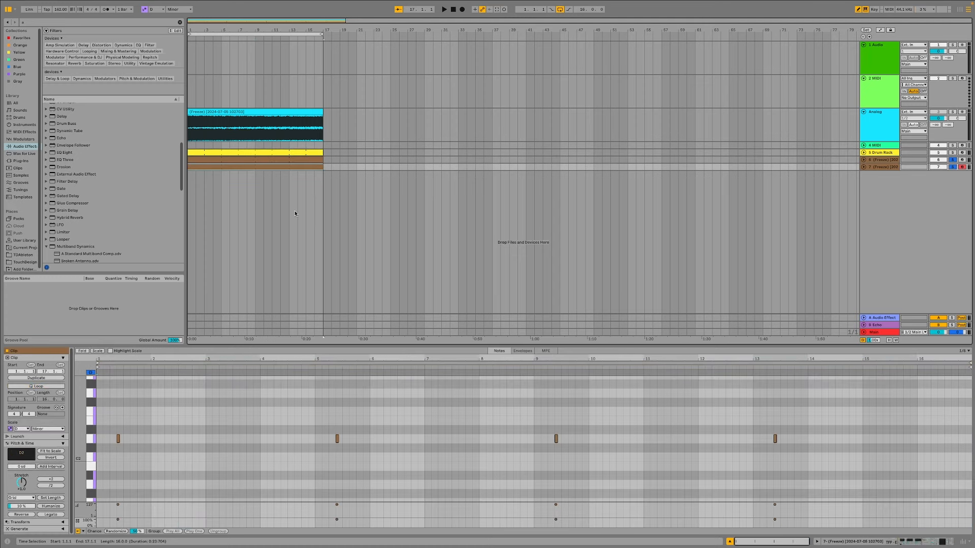
{"action": "key", "text": "space"}
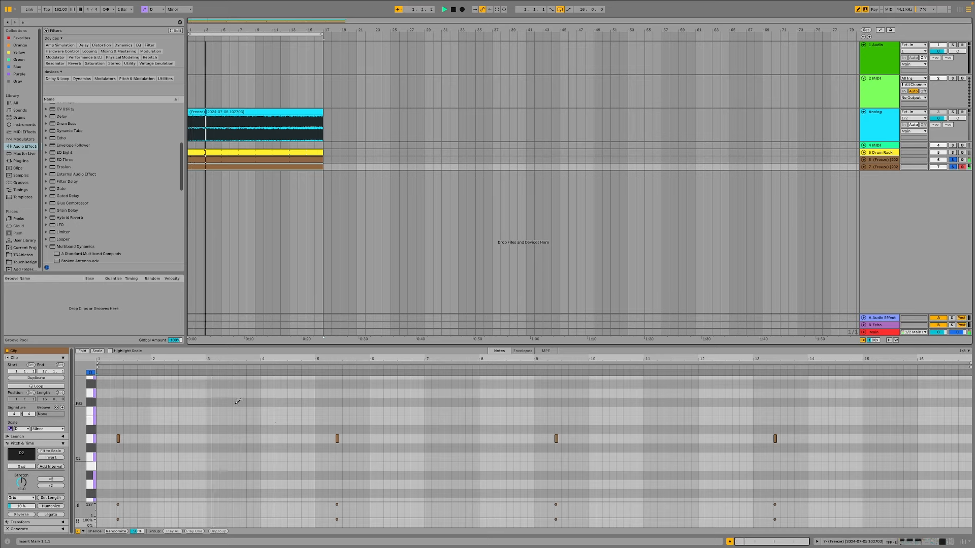
{"action": "left_click", "coordinate": [235, 402]}
{"action": "left_click", "coordinate": [236, 402]}
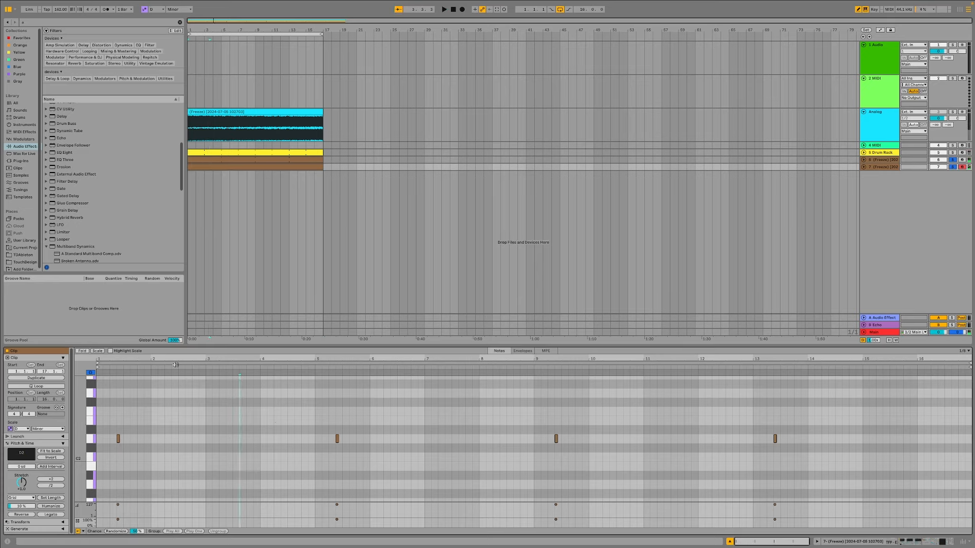
{"action": "left_click", "coordinate": [98, 351]}
Try a B♭2 note at 3.3.3 in track 7's clip during playback
{"action": "key", "text": "space"}
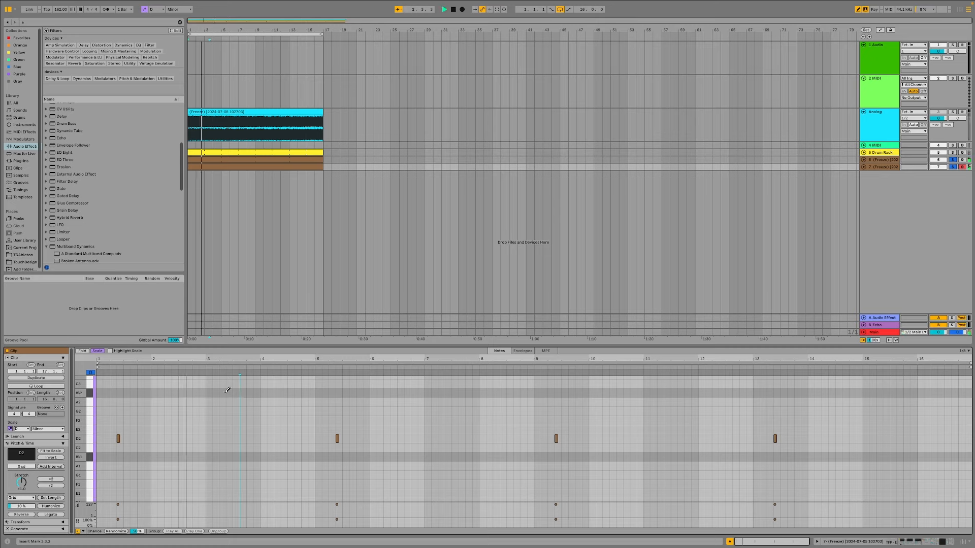
{"action": "left_click", "coordinate": [241, 393]}
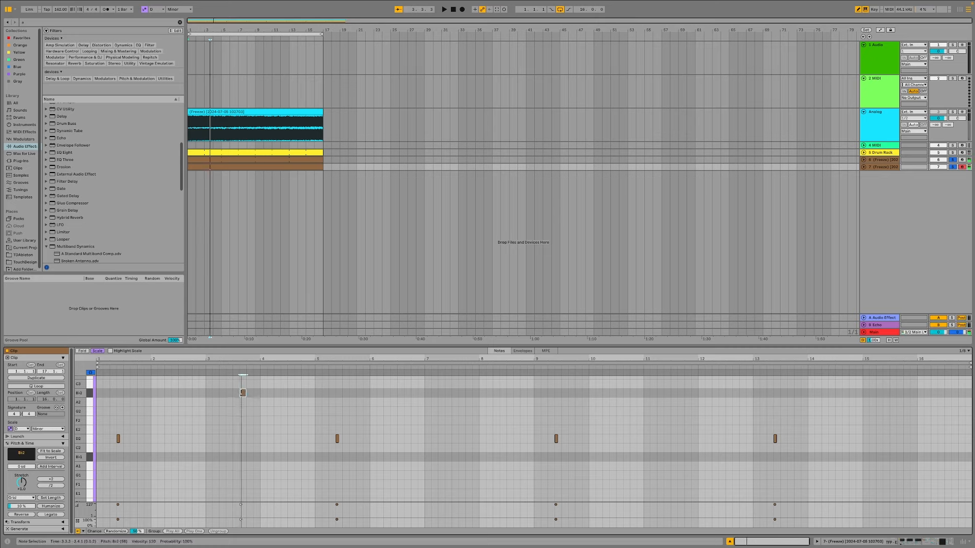
{"action": "left_click", "coordinate": [243, 393]}
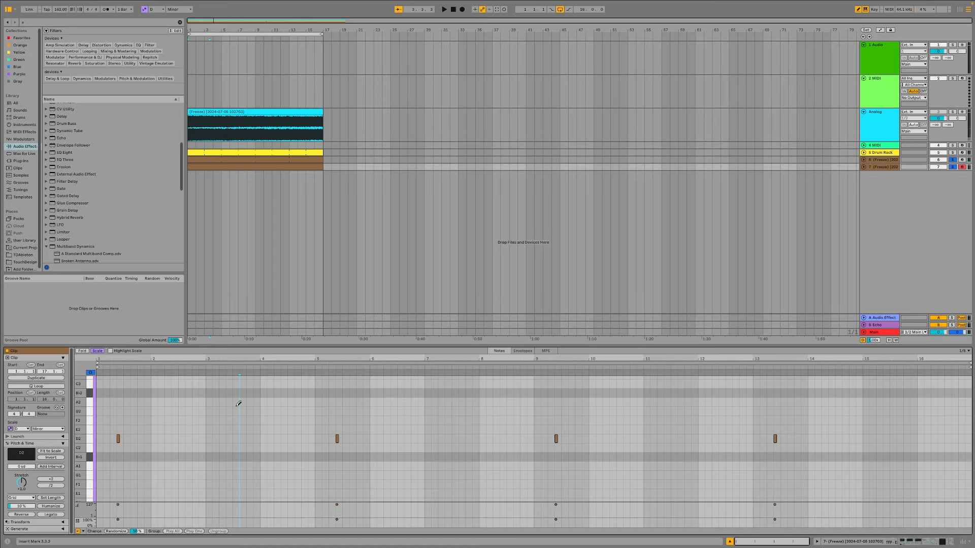
Add an E2 note at 3.3.3 and an A1 note at 4.1.1, and audition the phrase
{"action": "key", "text": "space"}
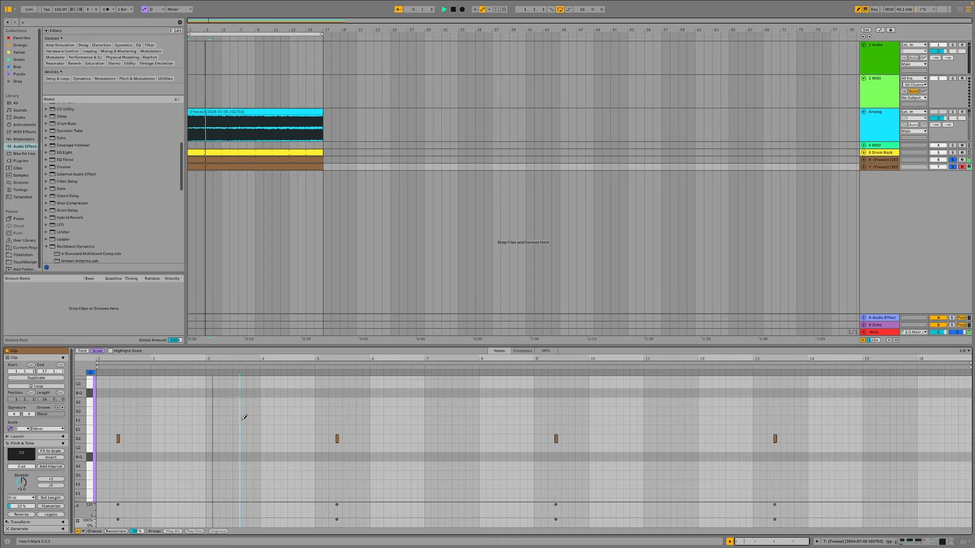
{"action": "left_click", "coordinate": [243, 420]}
{"action": "left_click_drag", "start_coordinate": [244, 419], "coordinate": [244, 428]}
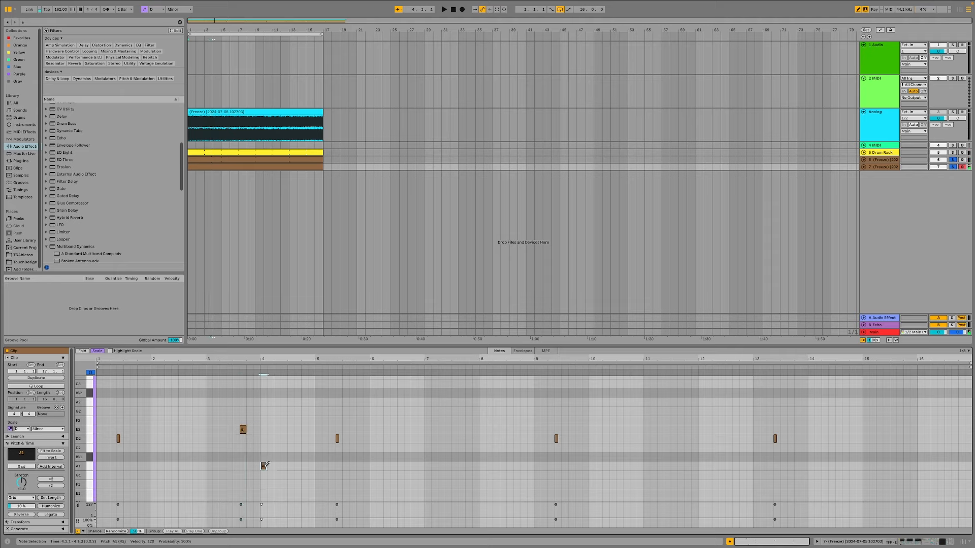
{"action": "key", "text": "space"}
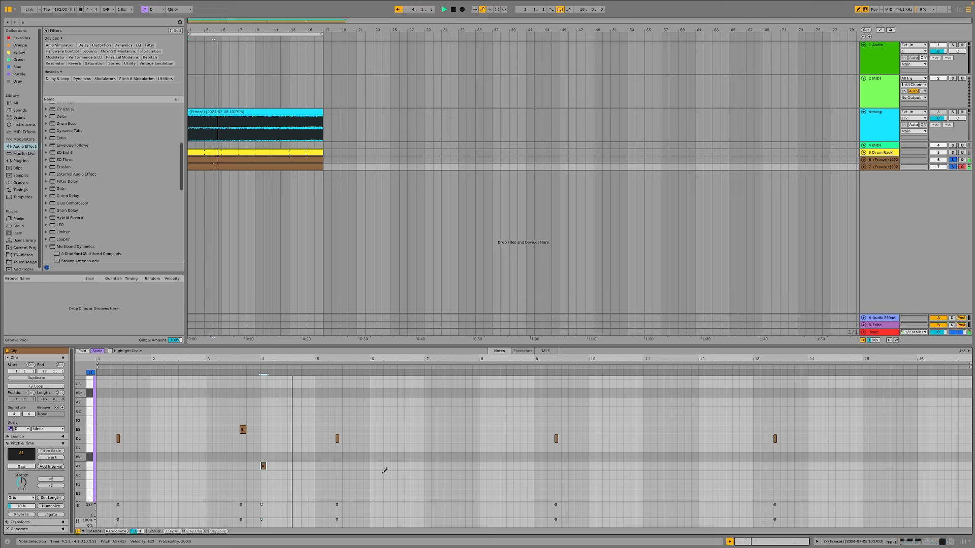
{"action": "key", "text": "space"}
Add an F1 note at 5.2.3, move the D2 note there down to B♭1 and audition the phrase
{"action": "left_click", "coordinate": [339, 484]}
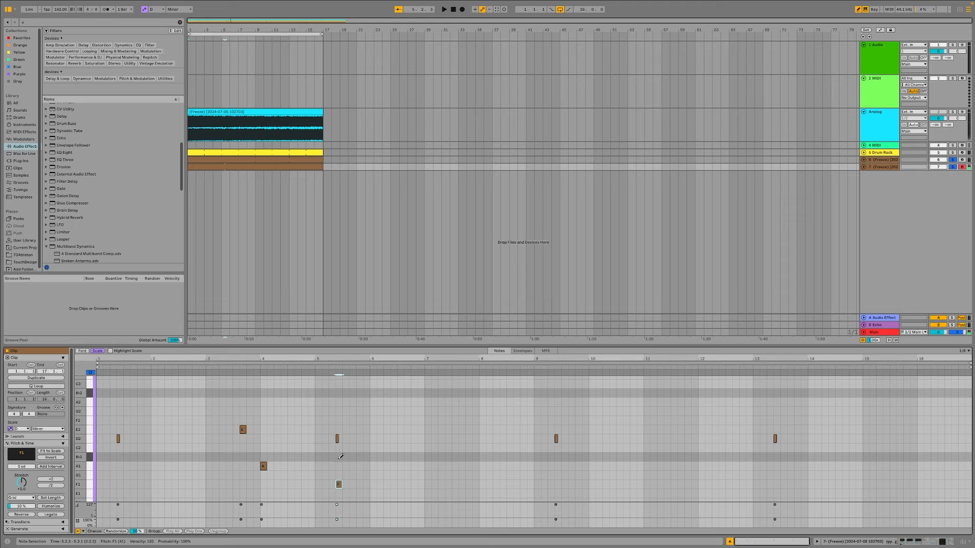
{"action": "key", "text": "space"}
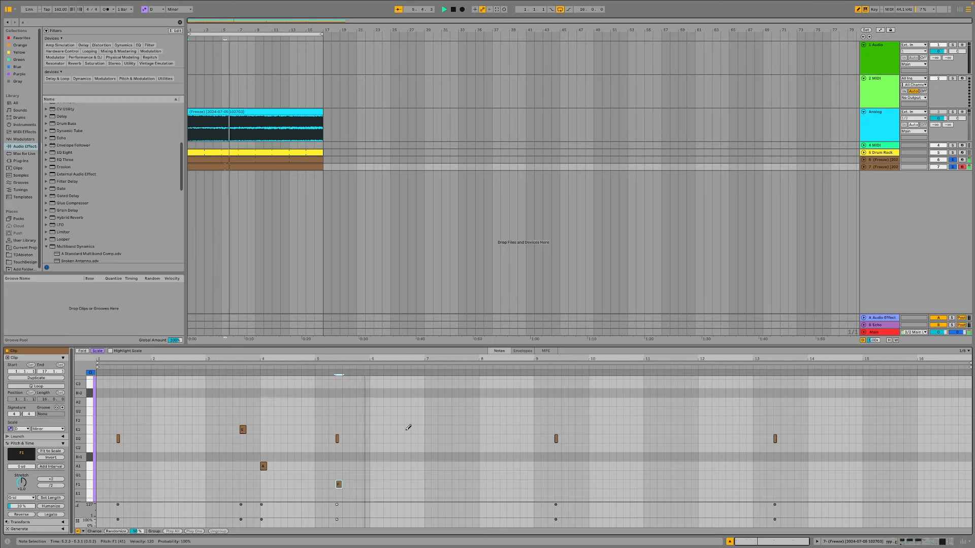
{"action": "key", "text": "space"}
{"action": "left_click", "coordinate": [336, 438]}
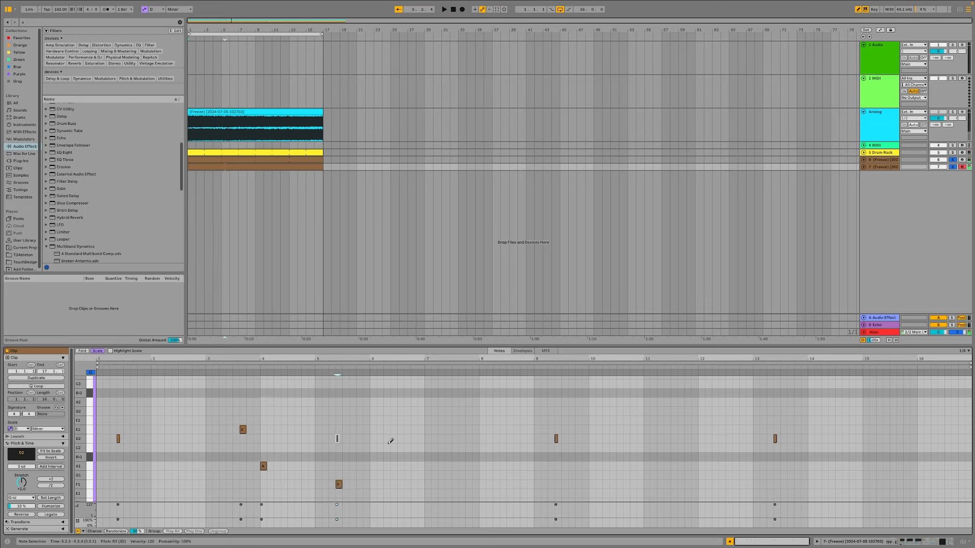
{"action": "key", "text": "space"}
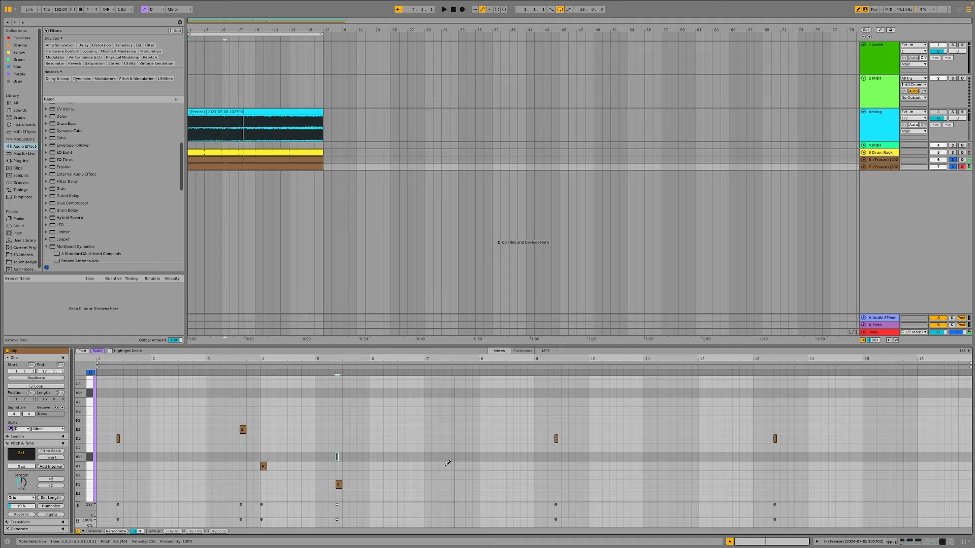
{"action": "left_click", "coordinate": [471, 489]}
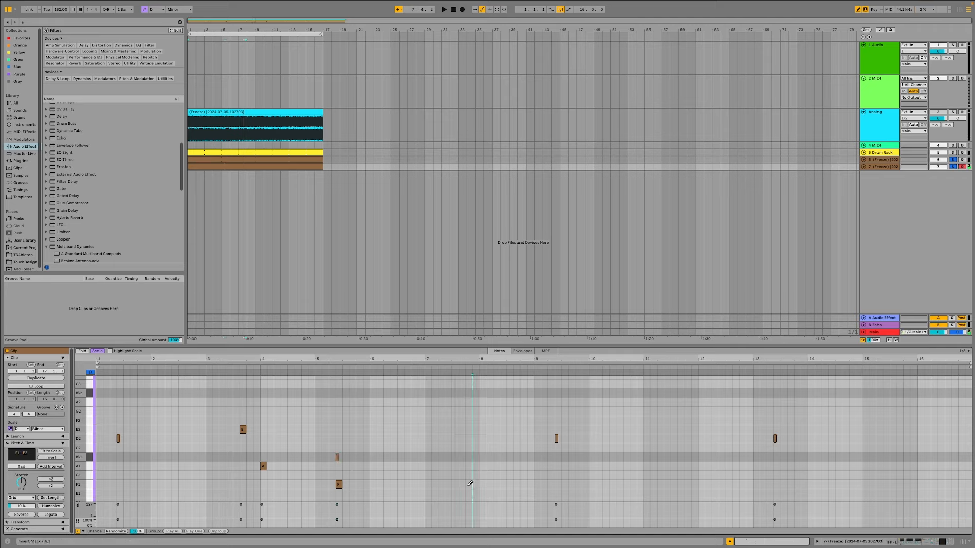
Add E1 and A1 notes at 7.3.1, a G2 note at 11.3.3 and an A1 note at 12.1.1 in track 7's clip
{"action": "left_click", "coordinate": [456, 493]}
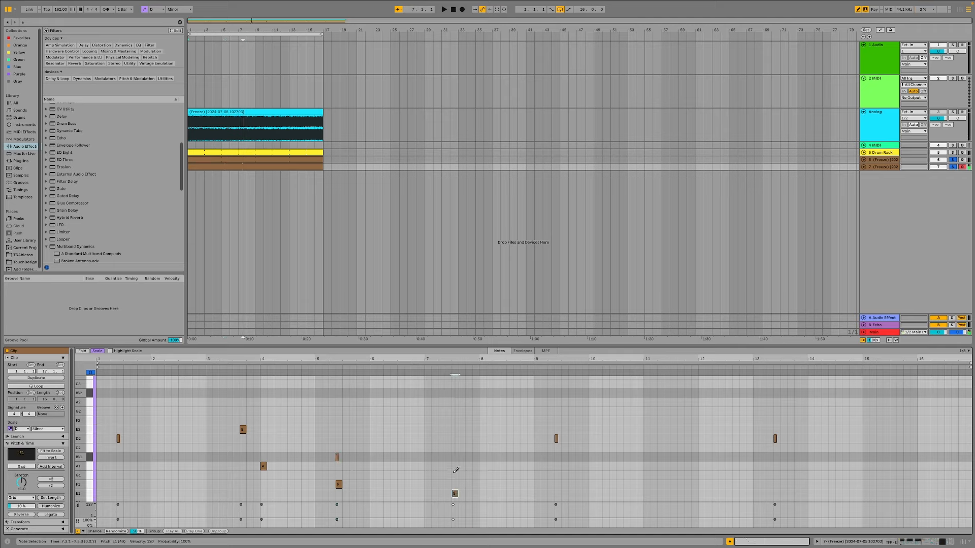
{"action": "left_click", "coordinate": [320, 365]}
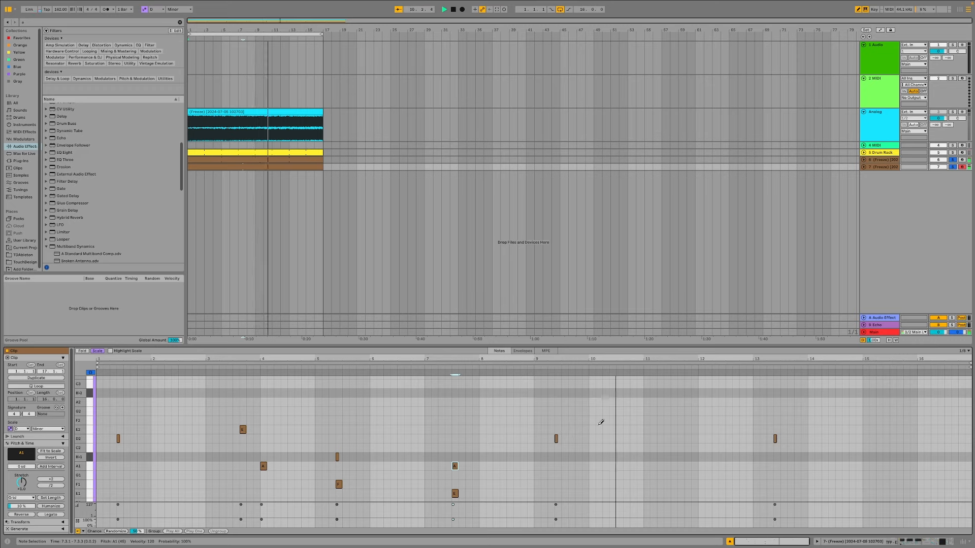
{"action": "left_click", "coordinate": [660, 410]}
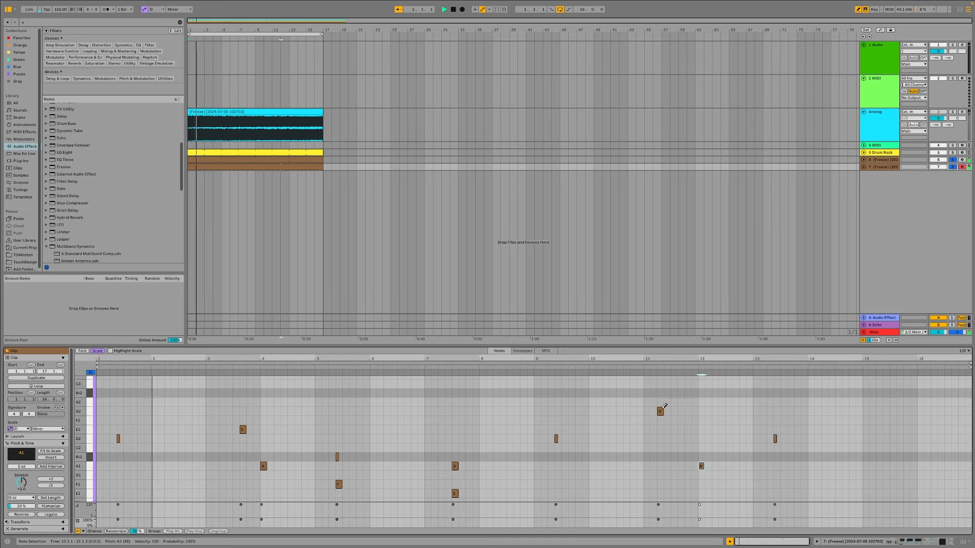
{"action": "left_click_drag", "start_coordinate": [661, 410], "coordinate": [681, 410]}
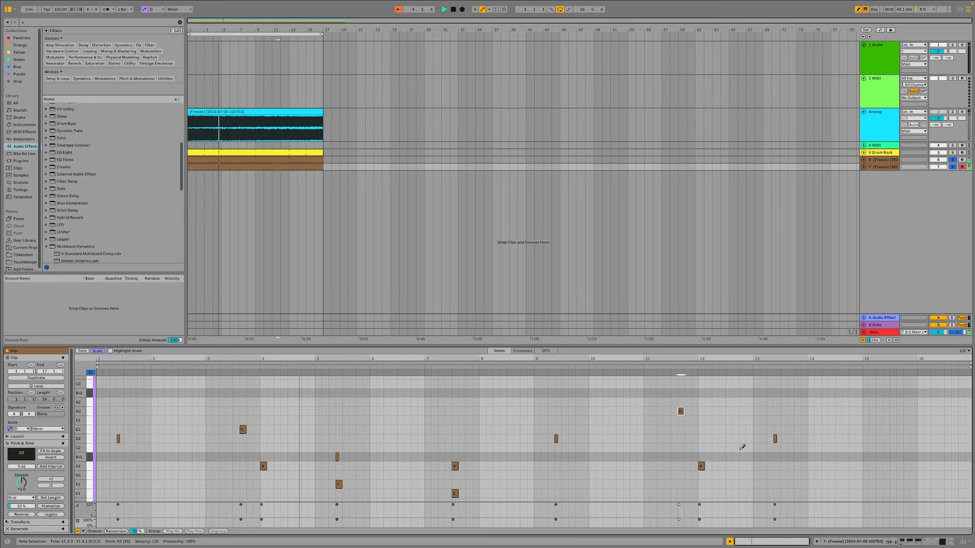
Add an A1 note at 13.2.3, G1 and C2 notes at 14.2.1, and C2, F2 and A2 notes at 14.4.1
{"action": "scroll", "coordinate": [731, 454], "scroll_direction": "down", "scroll_amount": 5}
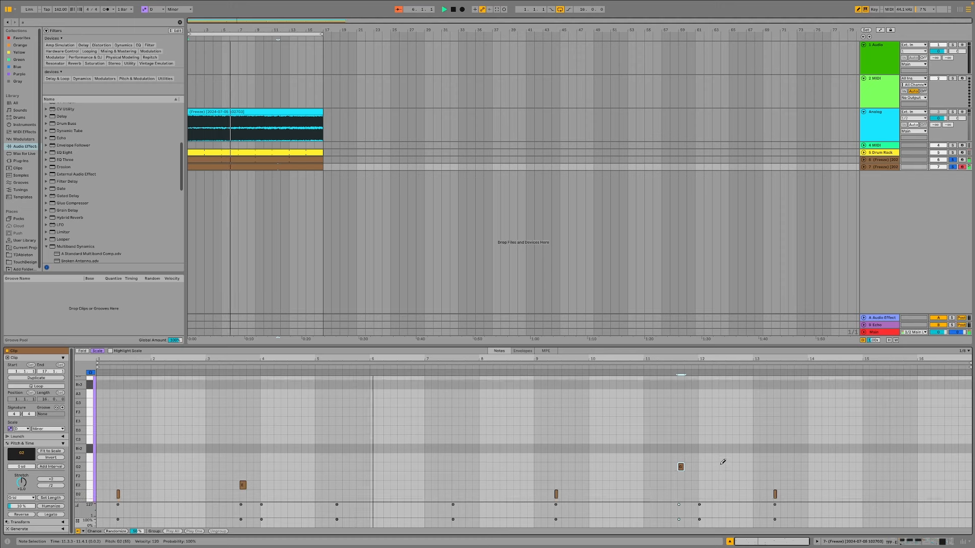
{"action": "scroll", "coordinate": [695, 416], "scroll_direction": "up", "scroll_amount": 3}
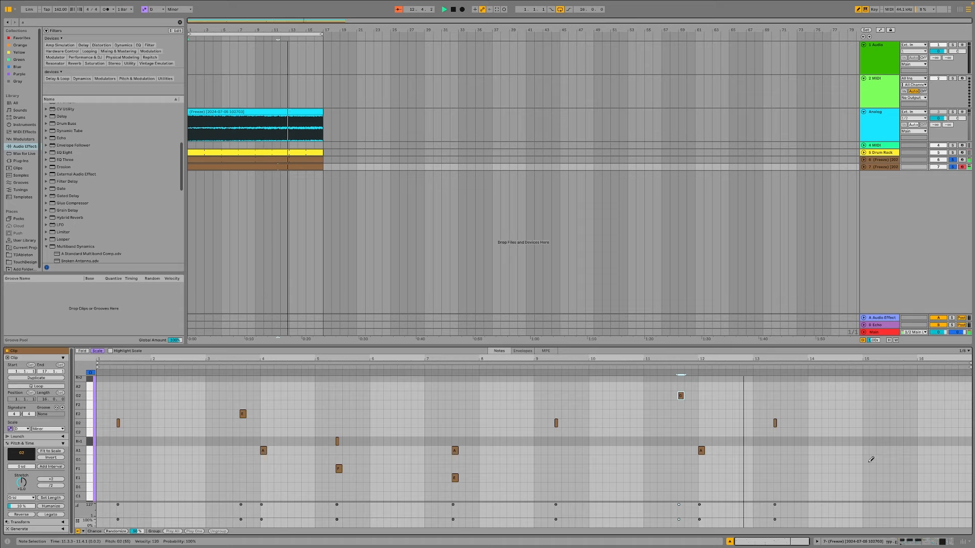
{"action": "left_click", "coordinate": [779, 449]}
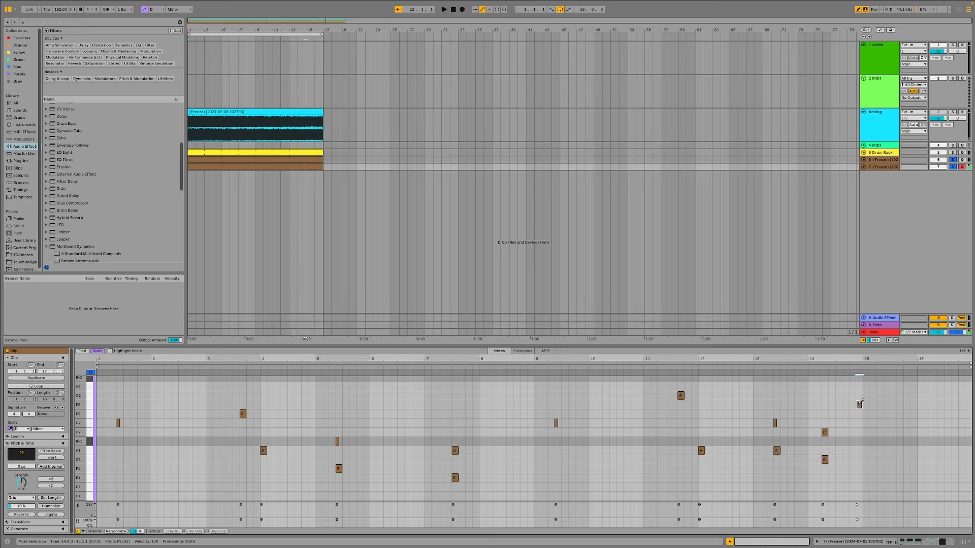
{"action": "key", "text": "space"}
{"action": "left_click_drag", "start_coordinate": [859, 403], "coordinate": [852, 405]}
{"action": "key", "text": "space"}
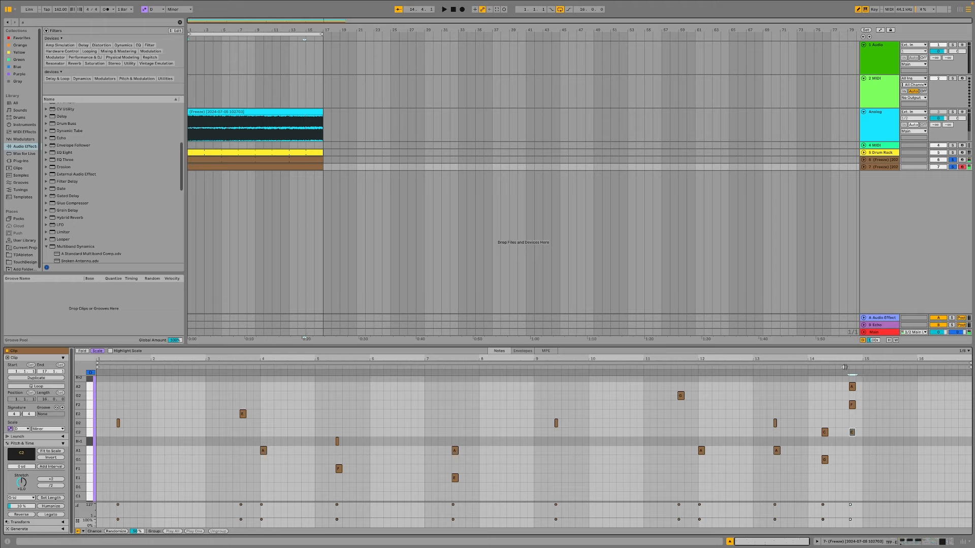
Delete the C2 note at 14.4.1, lower the F2 note there to E2 and audition the ending
{"action": "left_click", "coordinate": [853, 431]}
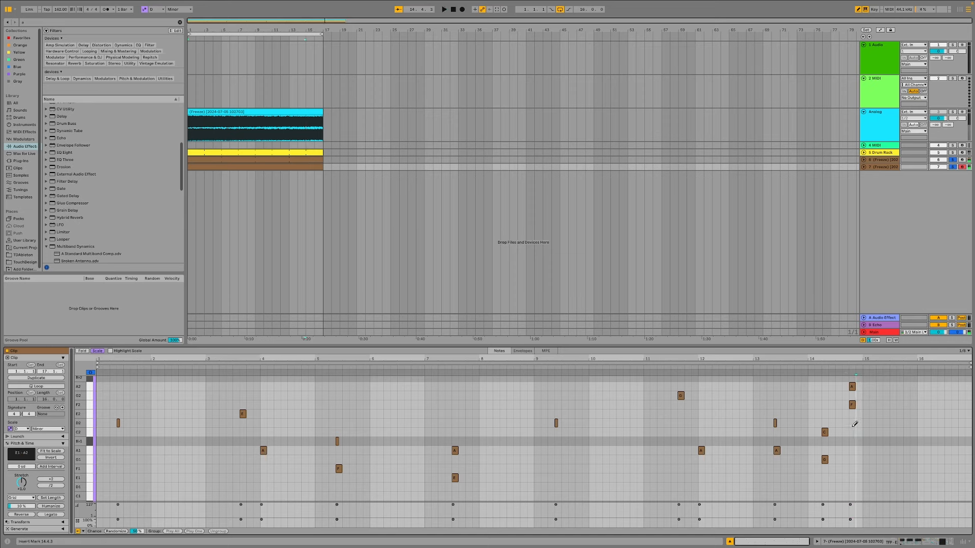
{"action": "left_click", "coordinate": [842, 364]}
{"action": "left_click", "coordinate": [844, 370]}
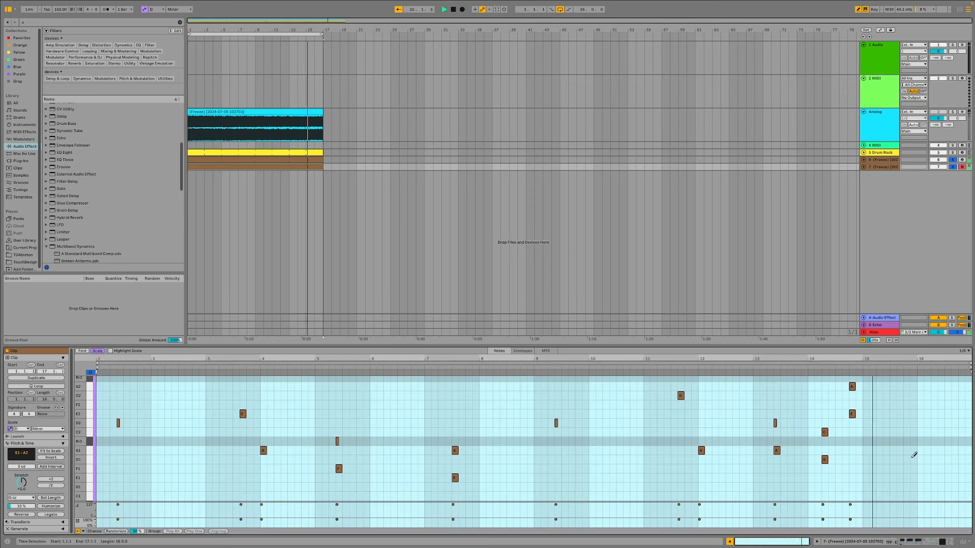
Unfold track 7 and raise its send A level during playback
{"action": "left_click", "coordinate": [929, 543]}
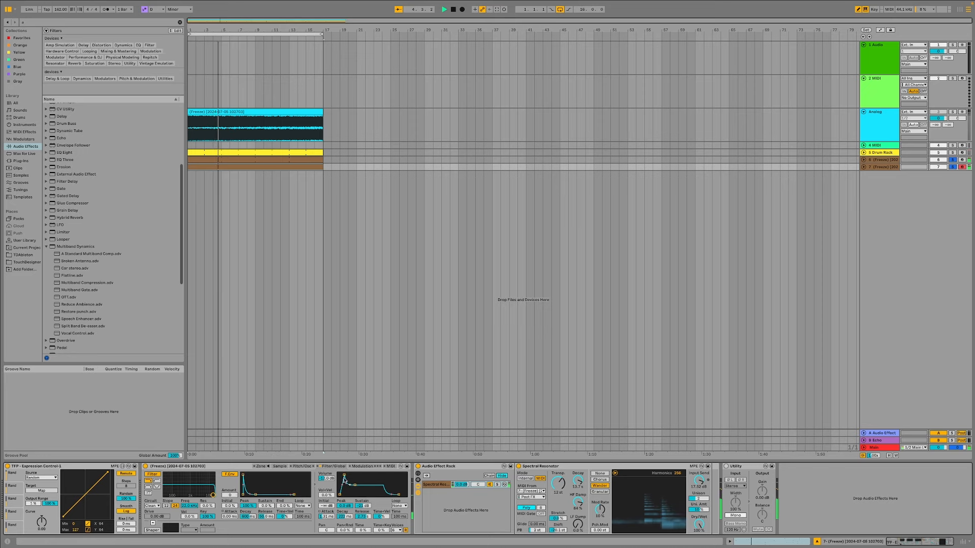
{"action": "left_click", "coordinate": [863, 168]}
{"action": "left_click_drag", "start_coordinate": [934, 180], "coordinate": [935, 146]}
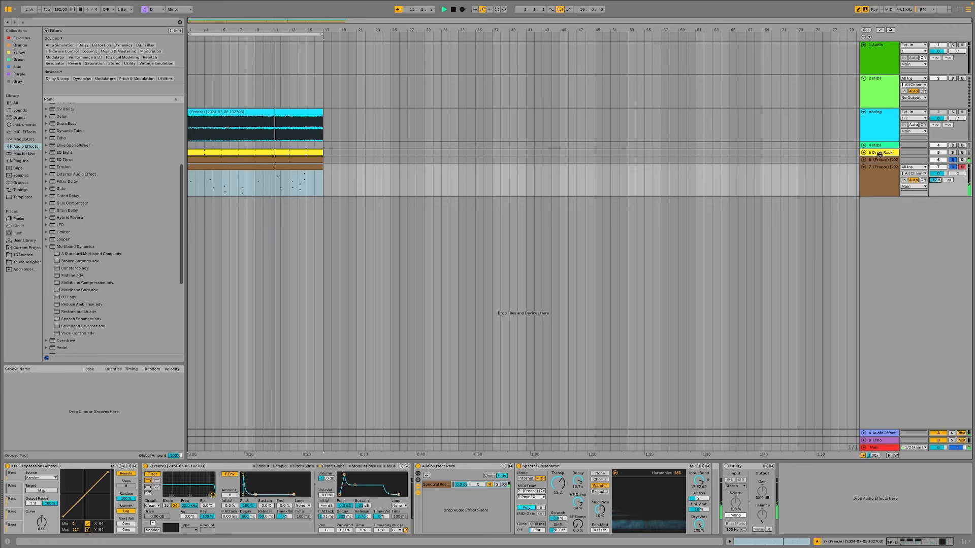
Turn off track 7's solo and lower its volume against the full mix
{"action": "left_click", "coordinate": [953, 167]}
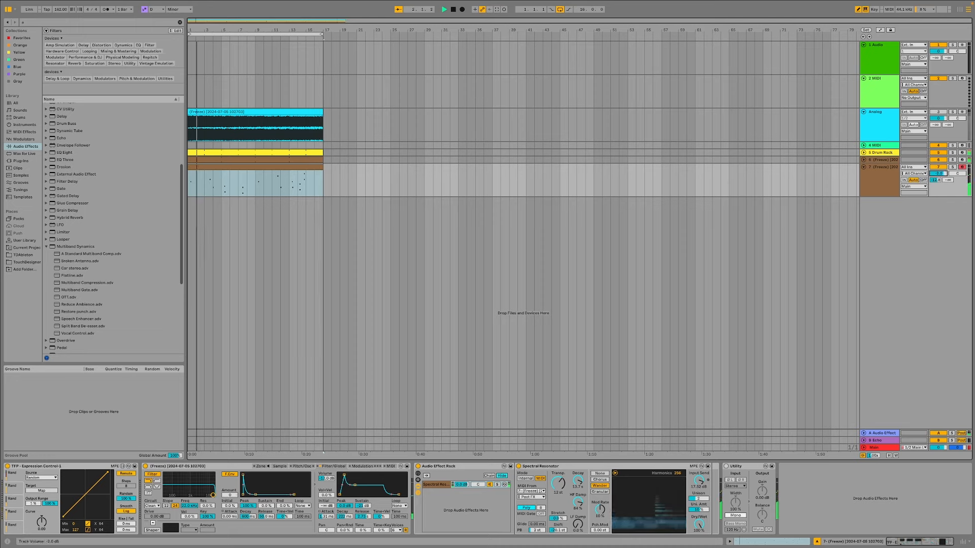
{"action": "left_click_drag", "start_coordinate": [938, 173], "coordinate": [939, 185]}
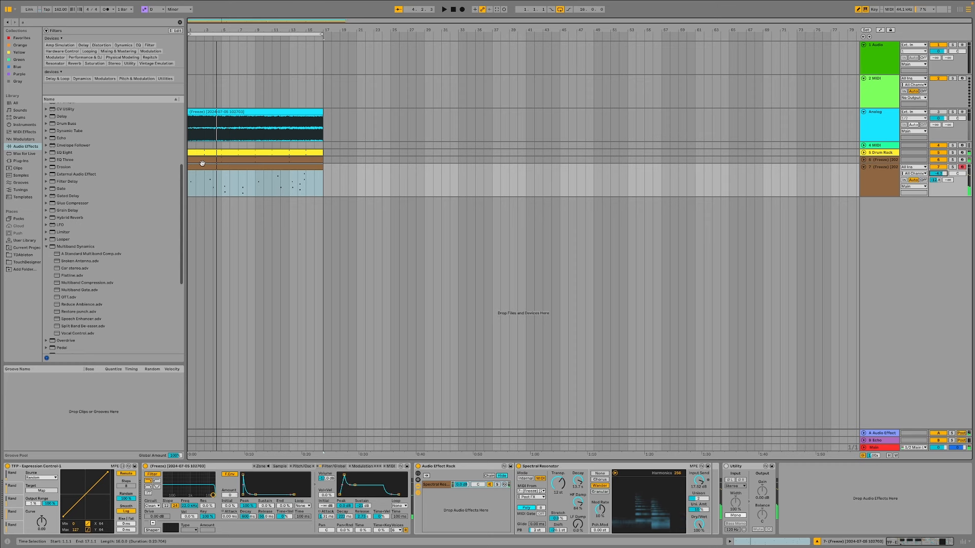
Shift the bar 3 E2 to 3.3.1, the A1 at 4.1.1 to 3.4.1, and the D2 notes in bars 1 and 9 to 1.2.1 and 9.2.1
{"action": "double_click", "coordinate": [202, 163]}
{"action": "key", "text": "space"}
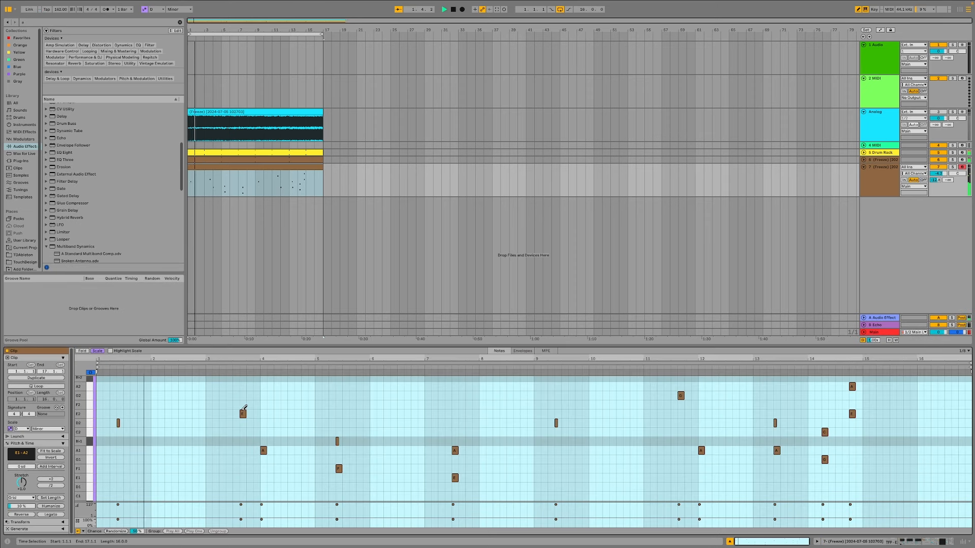
{"action": "left_click_drag", "start_coordinate": [243, 410], "coordinate": [236, 410]}
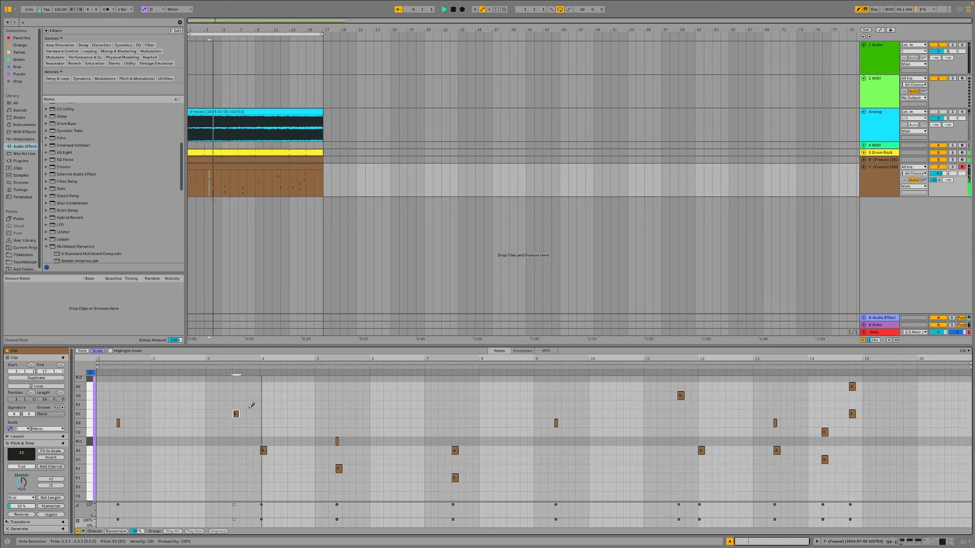
{"action": "left_click_drag", "start_coordinate": [264, 450], "coordinate": [249, 451]}
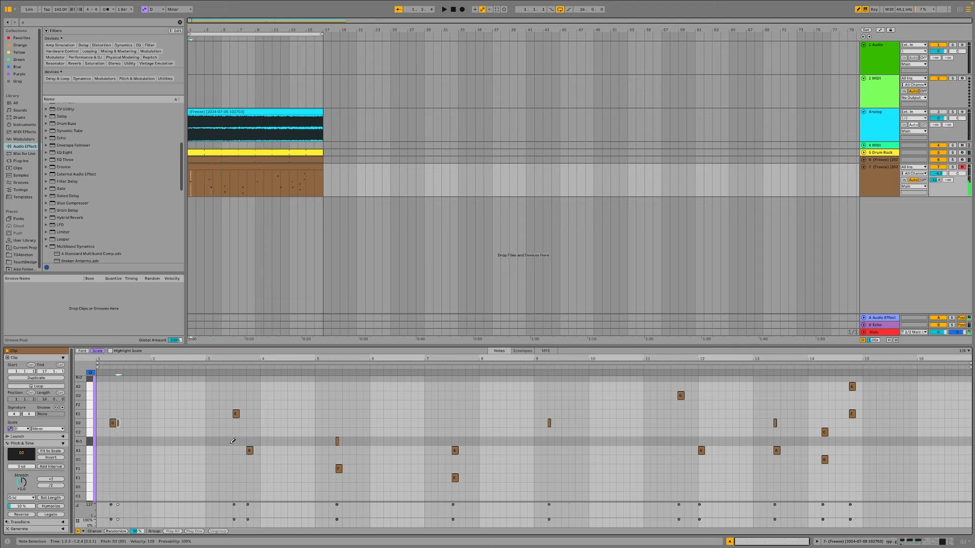
{"action": "key", "text": "space"}
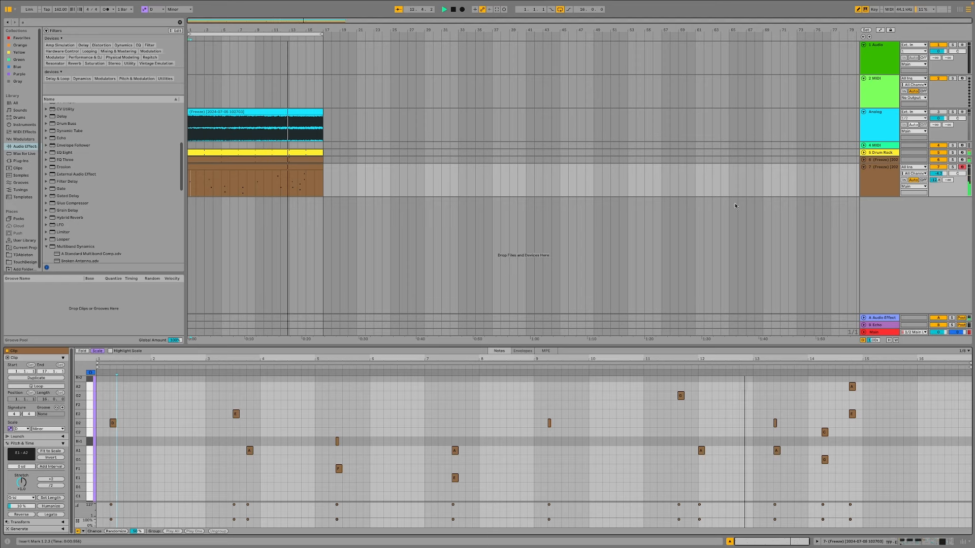
Move the G2 note in bar 11 to 11.3.1 and the A1 note at 12.1.1 to 11.4.1, and audition the phrase
{"action": "left_click", "coordinate": [688, 451]}
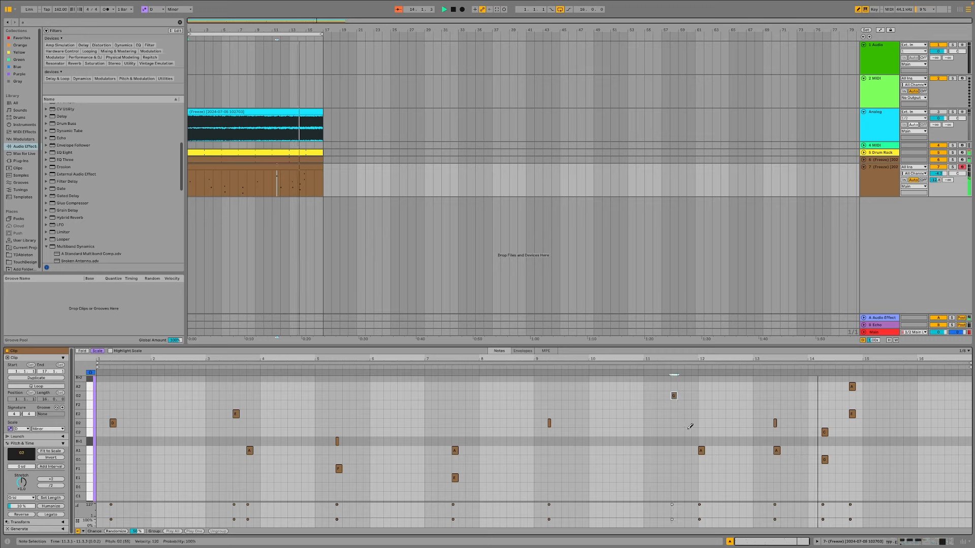
{"action": "left_click", "coordinate": [701, 450]}
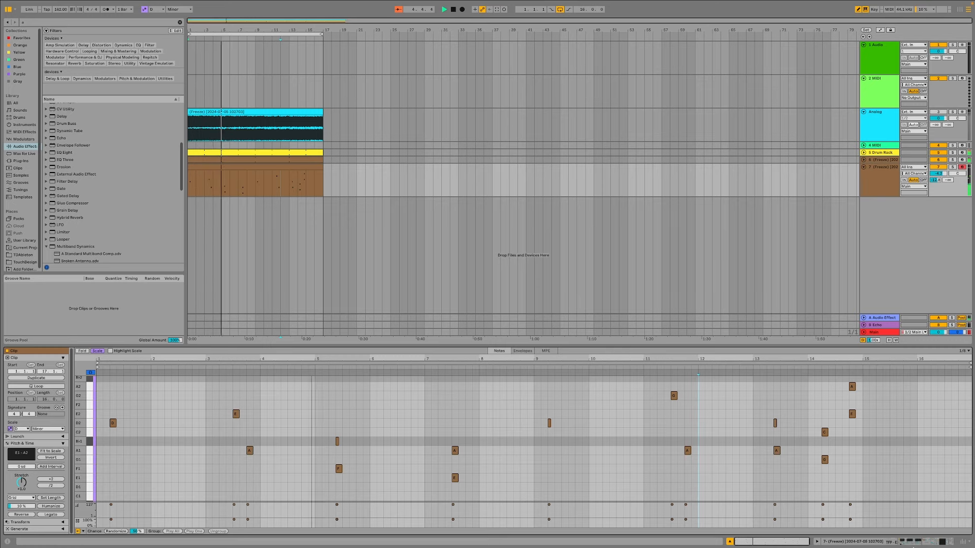
{"action": "left_click", "coordinate": [916, 541]}
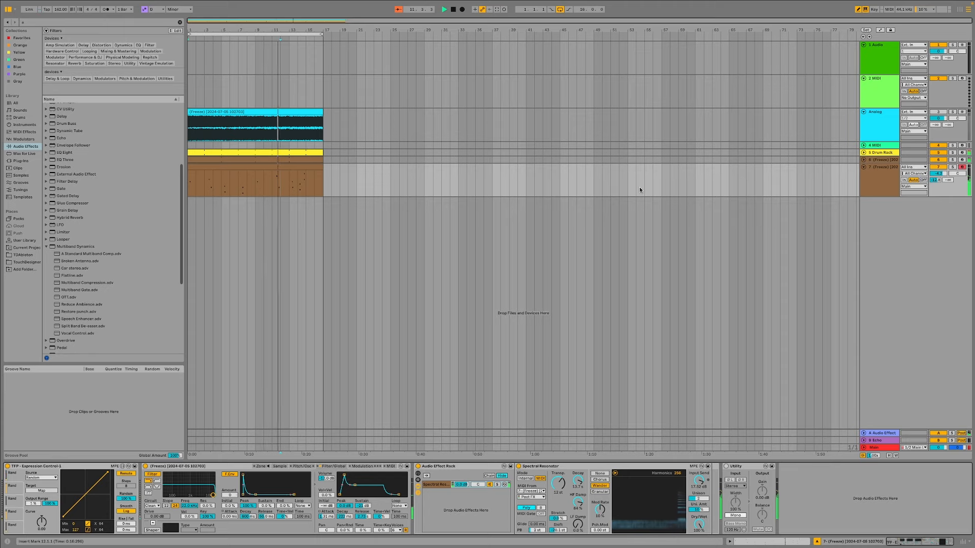
Stop playback, duplicate track 7 with its clip and solo the duplicate
{"action": "left_click", "coordinate": [229, 165]}
{"action": "key", "text": "space"}
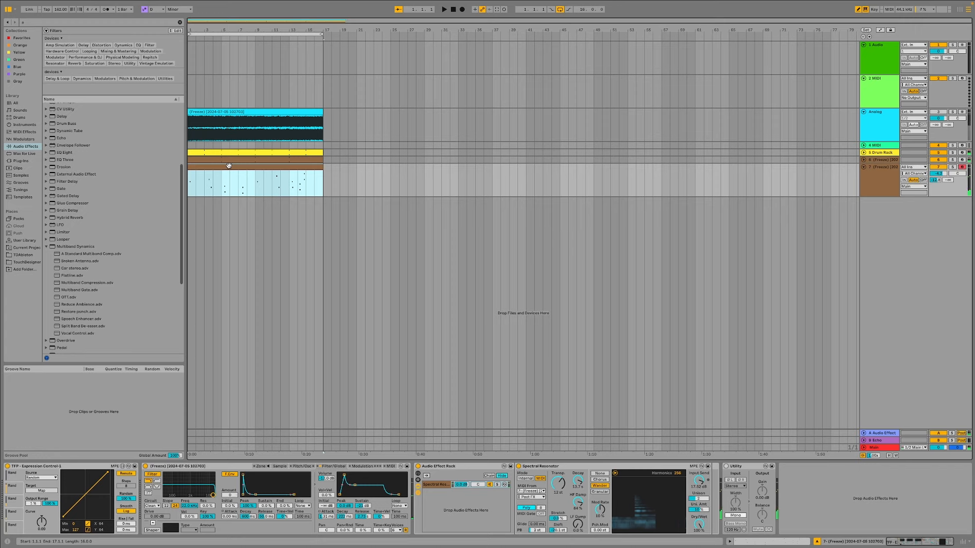
{"action": "left_click", "coordinate": [886, 179]}
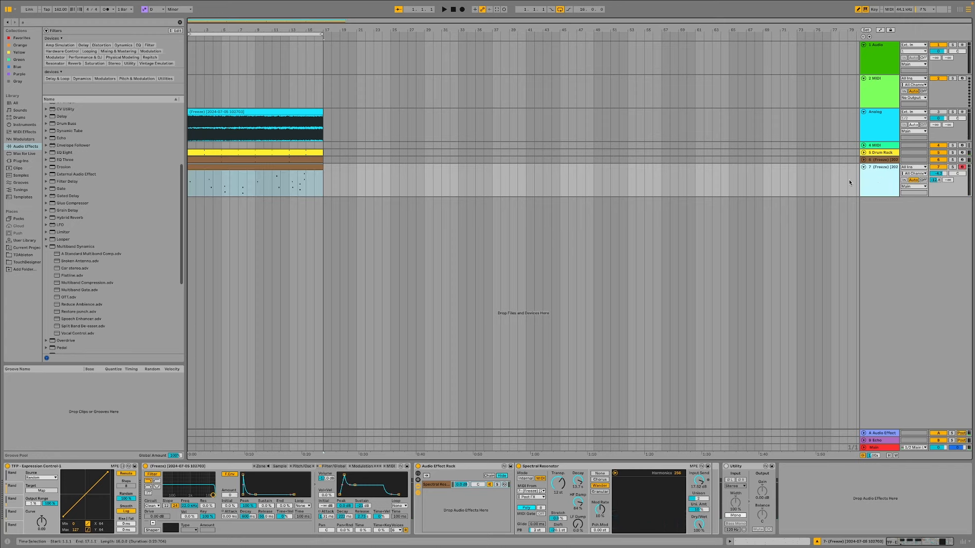
{"action": "key", "text": "ctrl+d"}
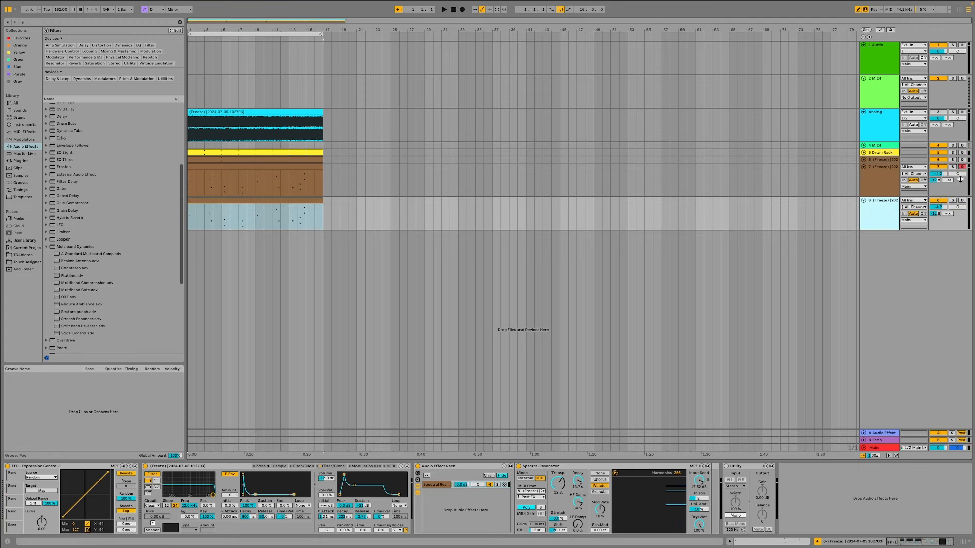
{"action": "left_click", "coordinate": [953, 201]}
Apply Legato to all notes in track 8's clip
{"action": "left_click", "coordinate": [278, 203]}
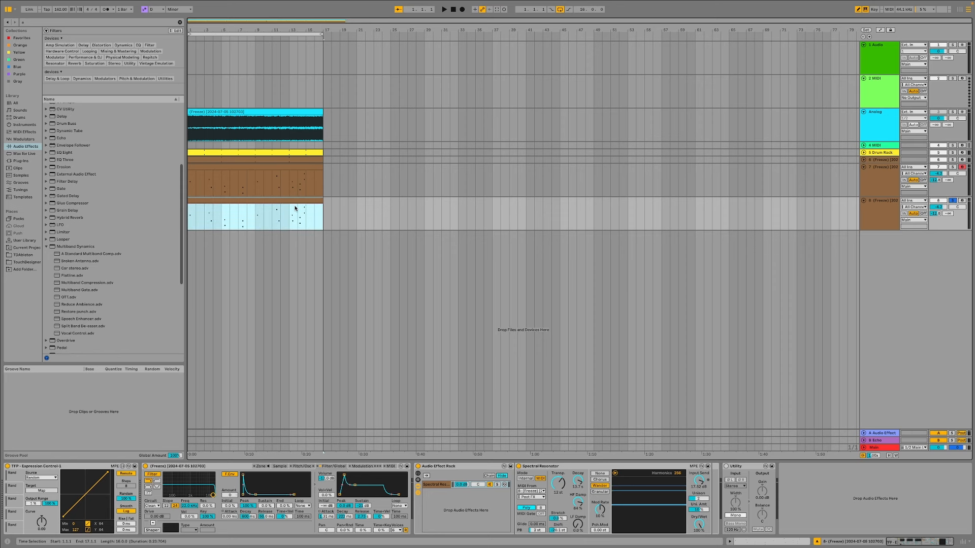
{"action": "double_click", "coordinate": [283, 201]}
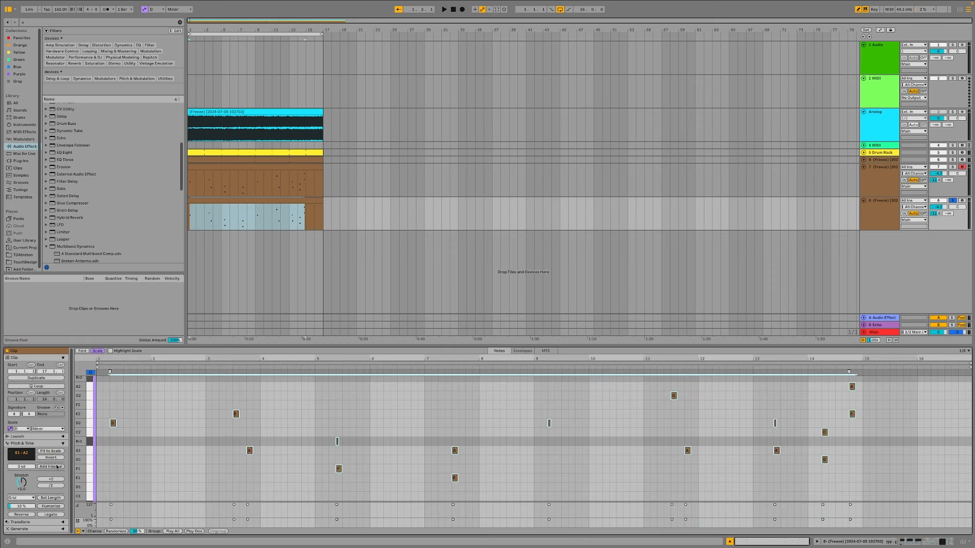
{"action": "left_click", "coordinate": [51, 515]}
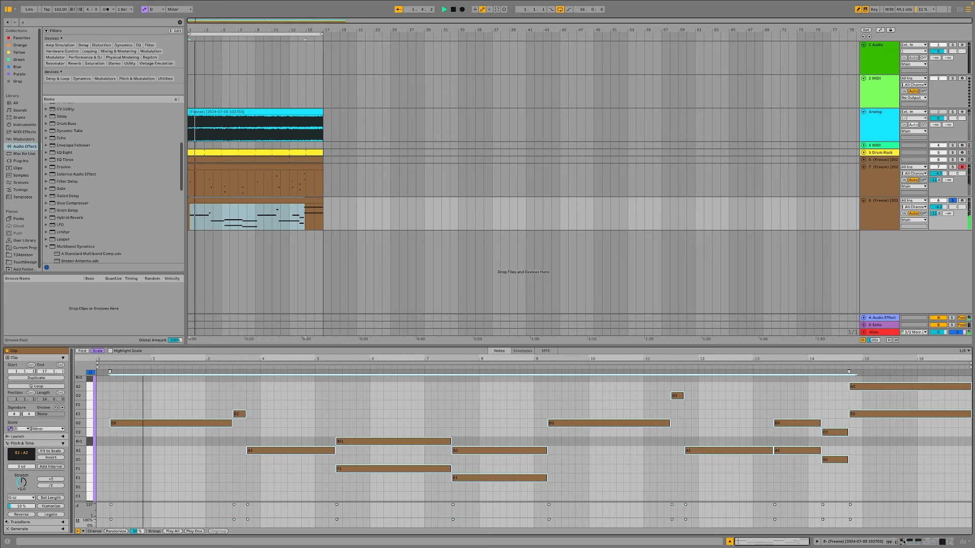
Transpose track 8's Sampler to +12 st and its Spectral Resonator to 24 st during playback
{"action": "left_click", "coordinate": [213, 237]}
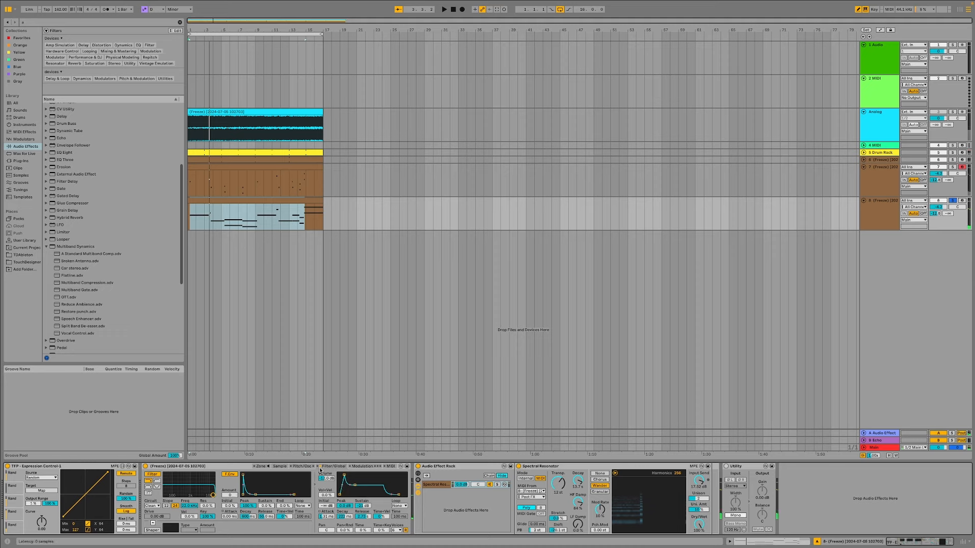
{"action": "left_click", "coordinate": [315, 471]}
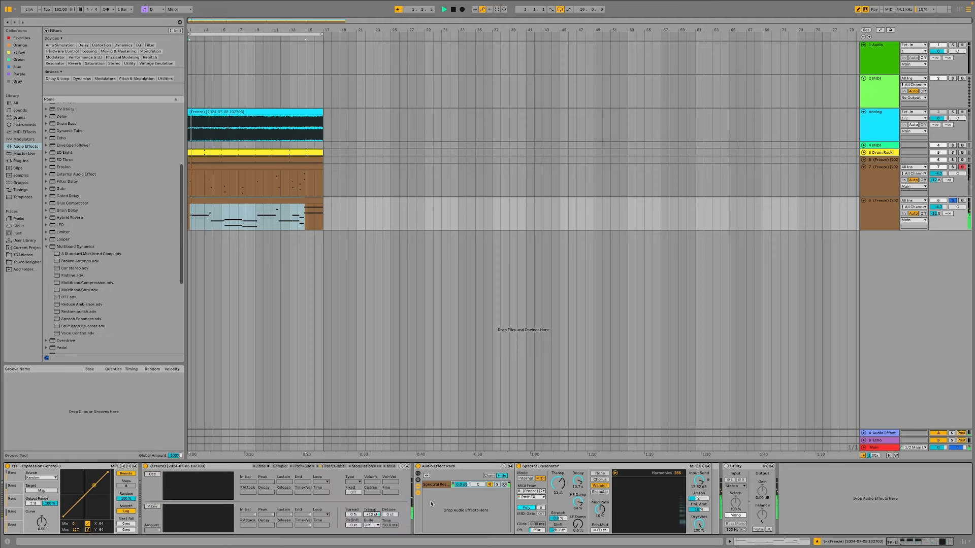
{"action": "scroll", "coordinate": [559, 486], "scroll_direction": "up", "scroll_amount": 8}
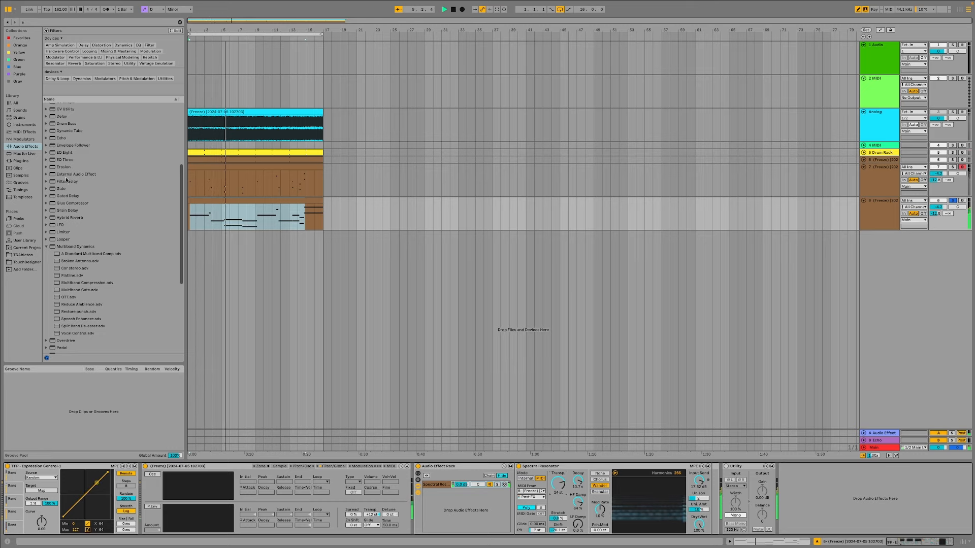
Insert an Arpeggiator between Expression Control and the Sampler on track 8
{"action": "left_click", "coordinate": [28, 127]}
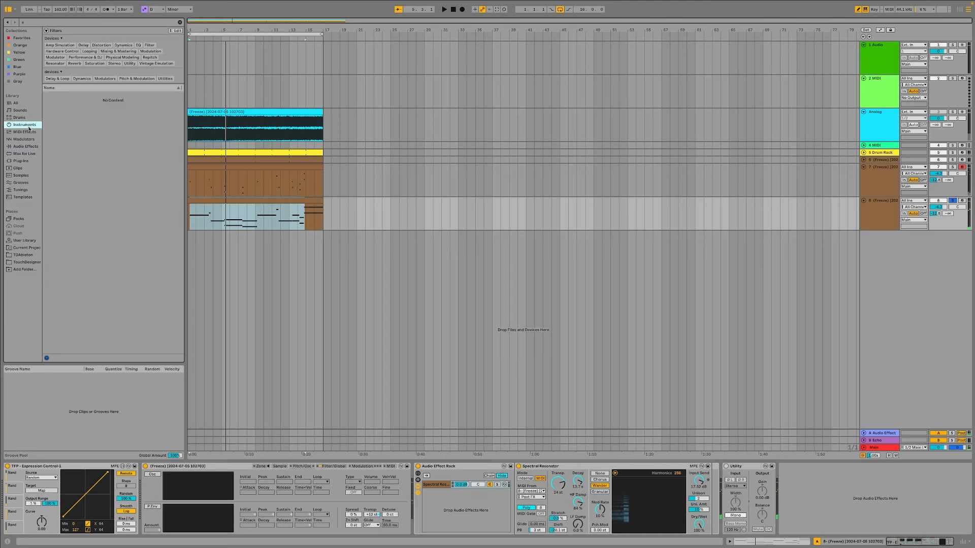
{"action": "left_click", "coordinate": [27, 132]}
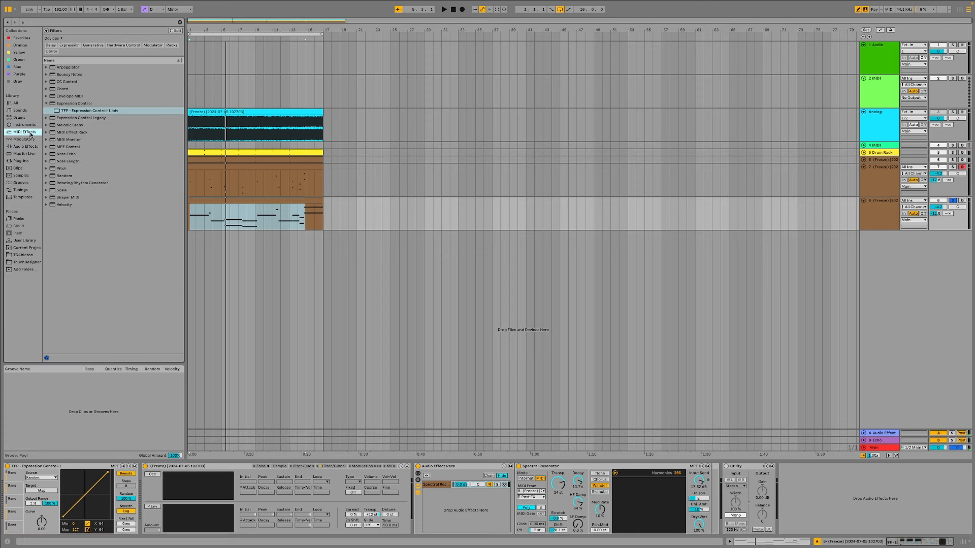
{"action": "left_click", "coordinate": [67, 68]}
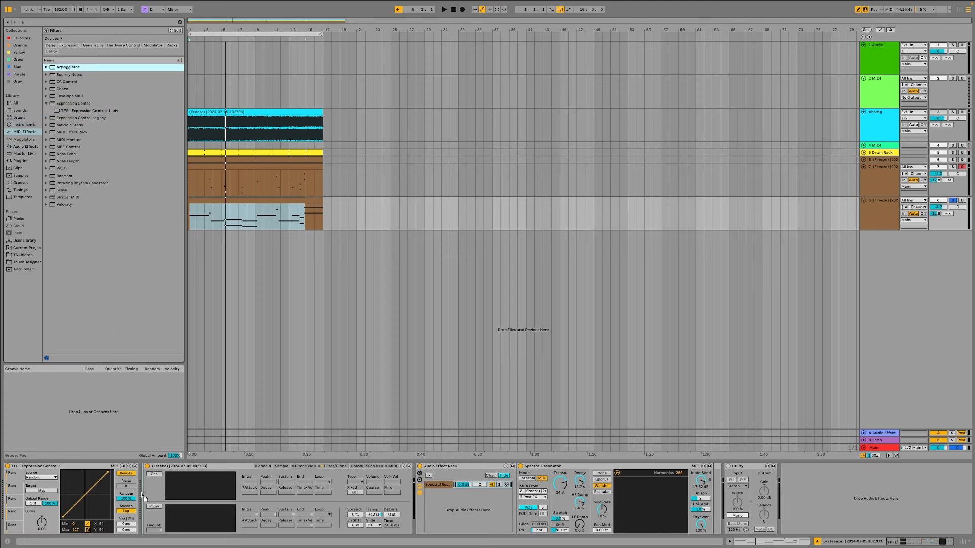
{"action": "left_click_drag", "start_coordinate": [145, 500], "coordinate": [144, 481]}
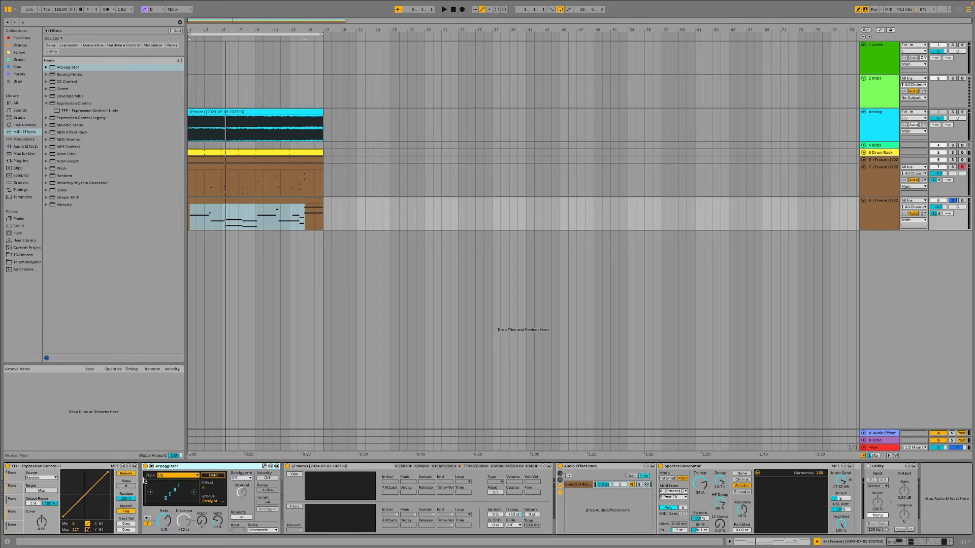
Insert a Scale device after the Arpeggiator on track 8 and set it to D Minor
{"action": "left_click", "coordinate": [53, 191]}
{"action": "left_click_drag", "start_coordinate": [275, 466], "coordinate": [299, 486]}
{"action": "left_click", "coordinate": [364, 488]}
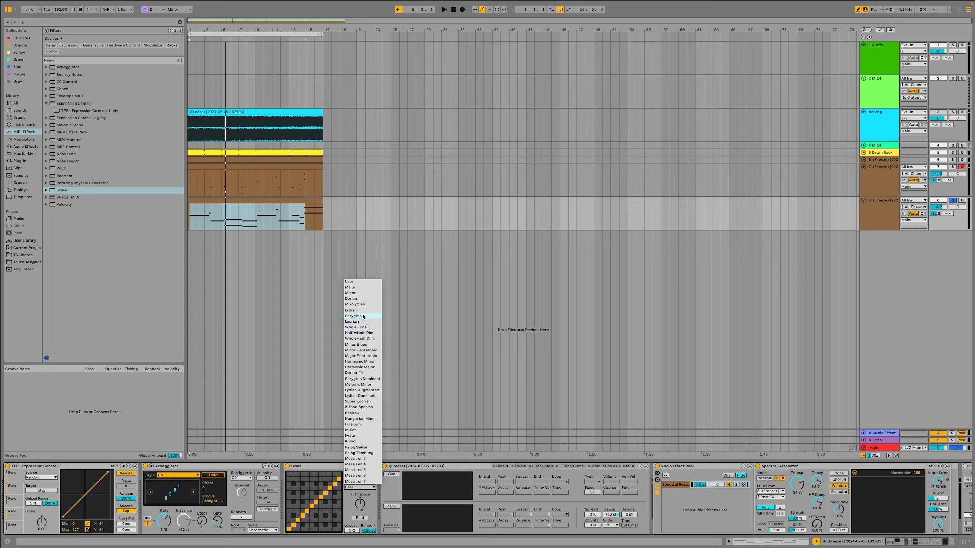
{"action": "left_click", "coordinate": [363, 293]}
{"action": "left_click", "coordinate": [359, 481]}
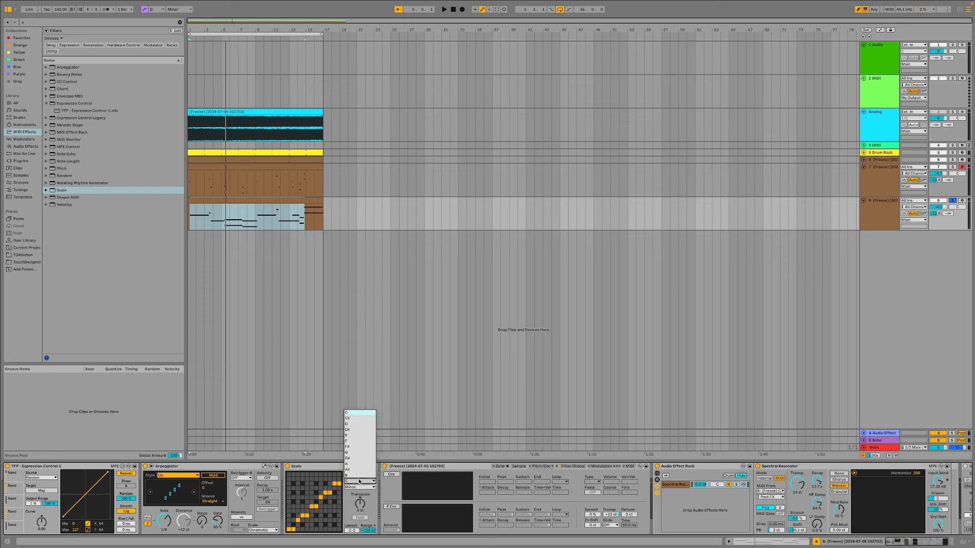
{"action": "left_click", "coordinate": [357, 425]}
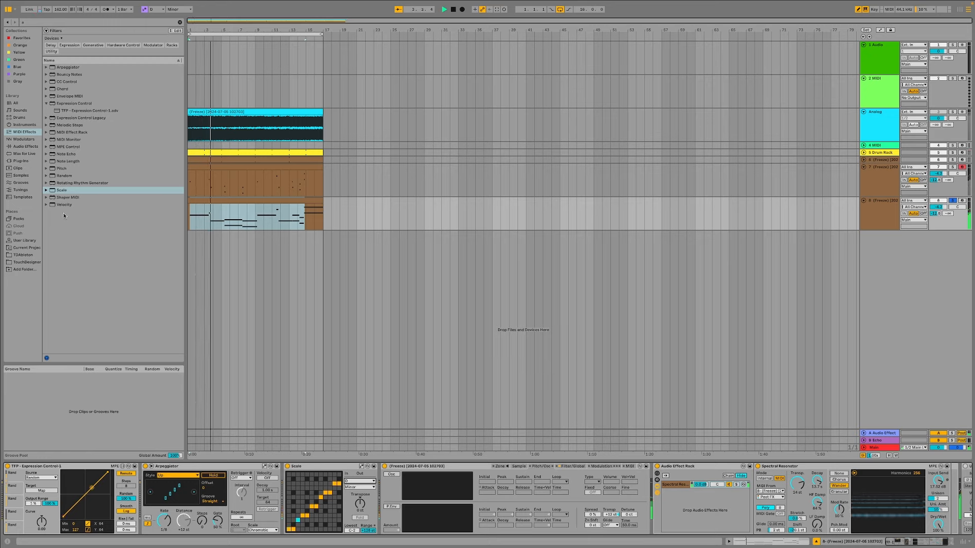
Insert a Chord device between Expression Control and the Arpeggiator on track 8
{"action": "left_click", "coordinate": [30, 139]}
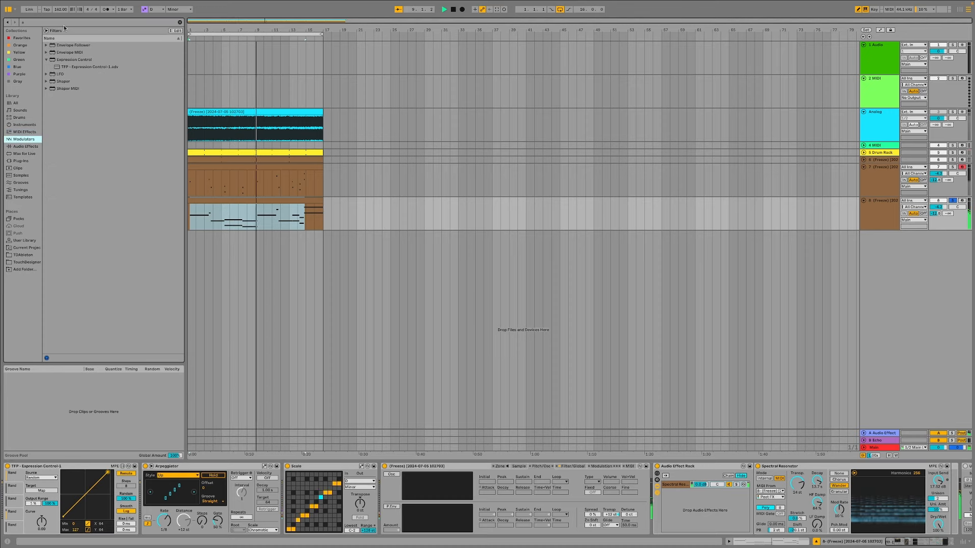
{"action": "left_click", "coordinate": [240, 200]}
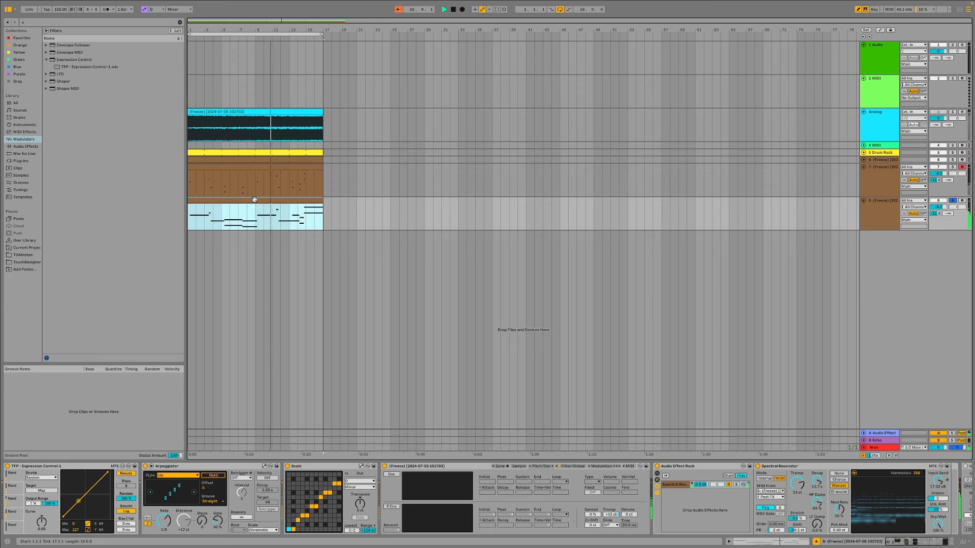
{"action": "left_click", "coordinate": [21, 134]}
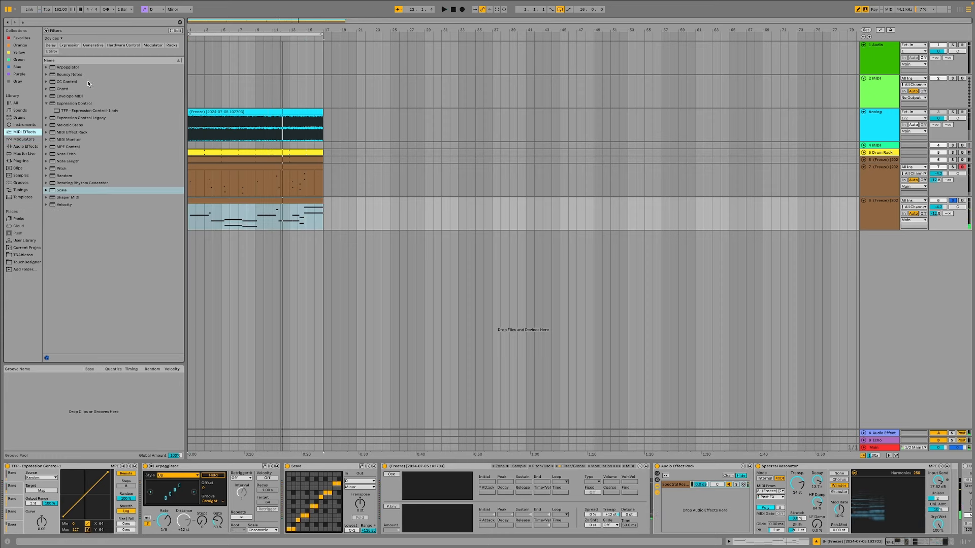
{"action": "left_click", "coordinate": [66, 89]}
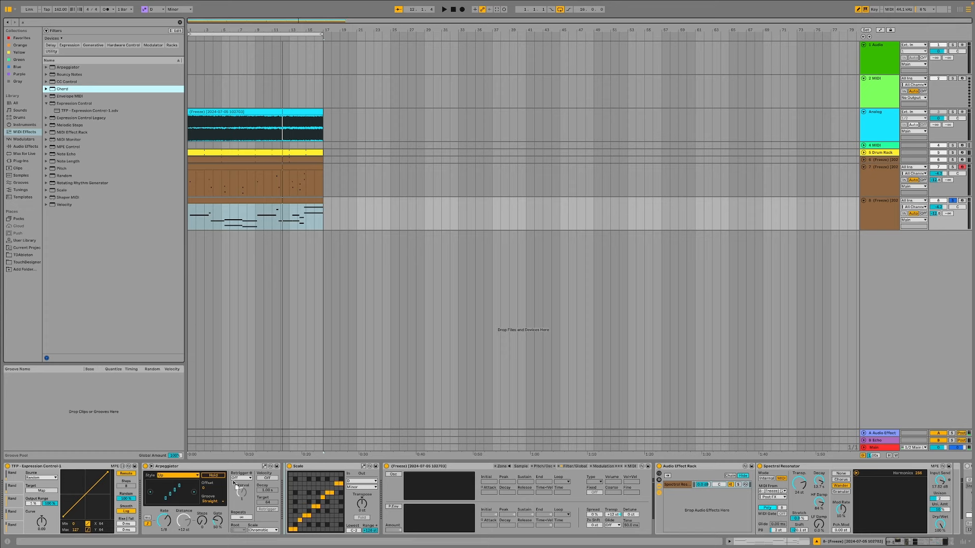
{"action": "left_click_drag", "start_coordinate": [235, 482], "coordinate": [166, 474]}
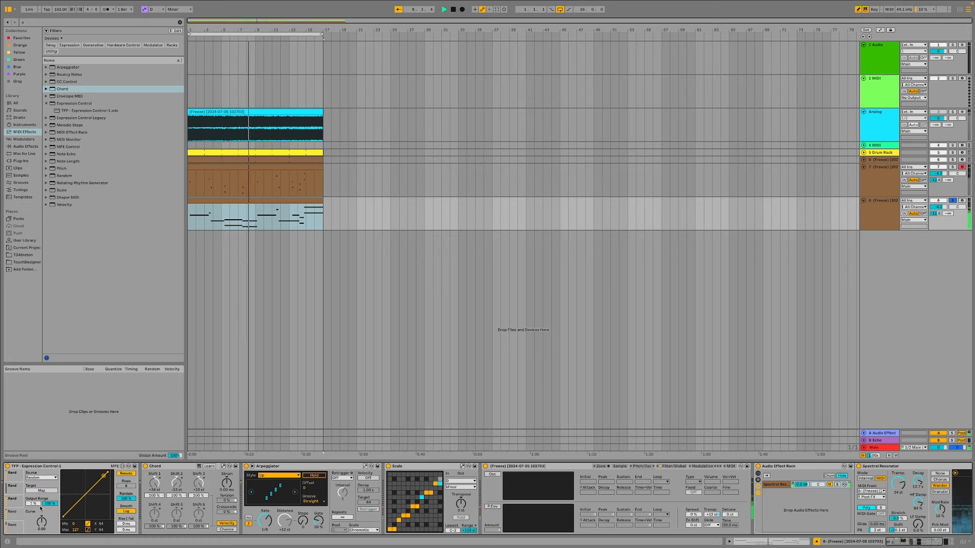
Map a random Expression Control output to the Arpeggiator's synced rate and narrow its range, with the minimum at 42
{"action": "left_click", "coordinate": [44, 490]}
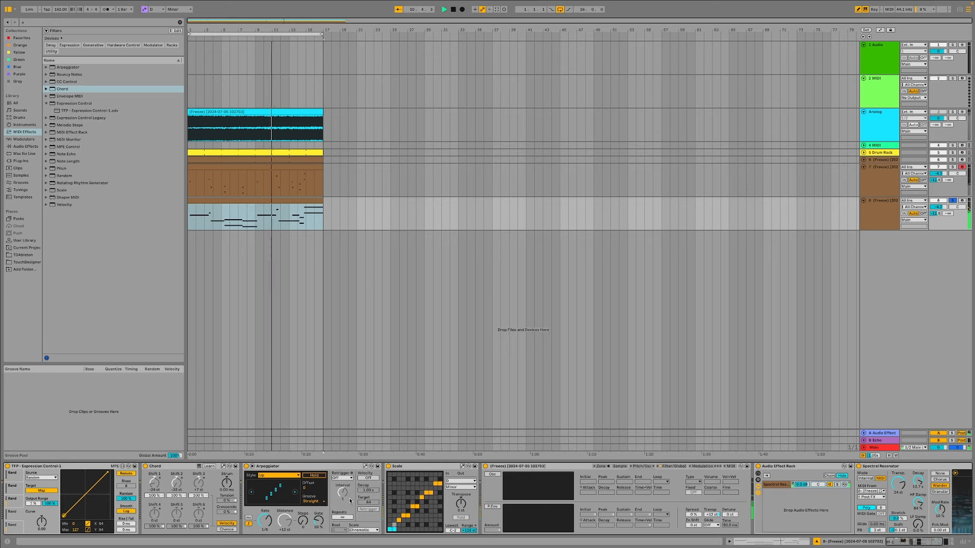
{"action": "left_click", "coordinate": [264, 521]}
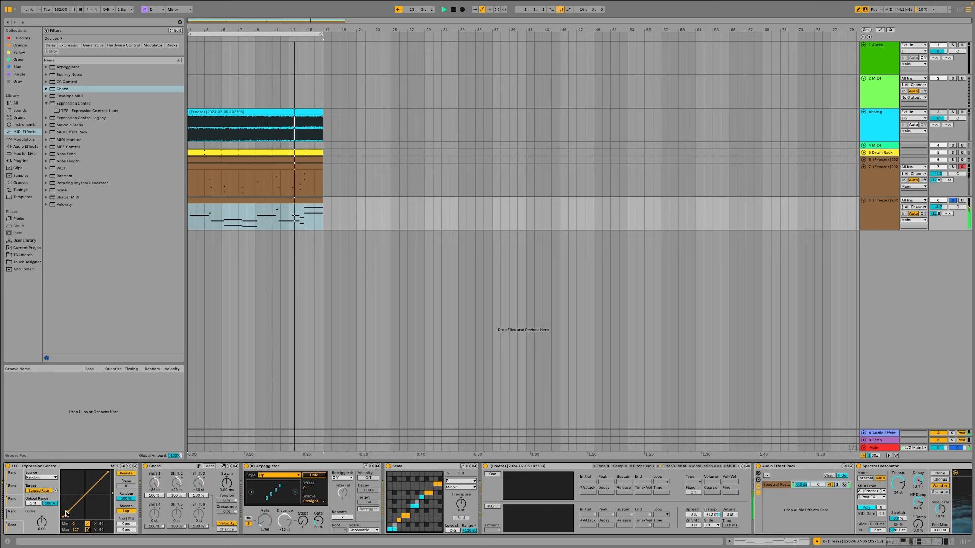
{"action": "left_click_drag", "start_coordinate": [63, 517], "coordinate": [62, 502]}
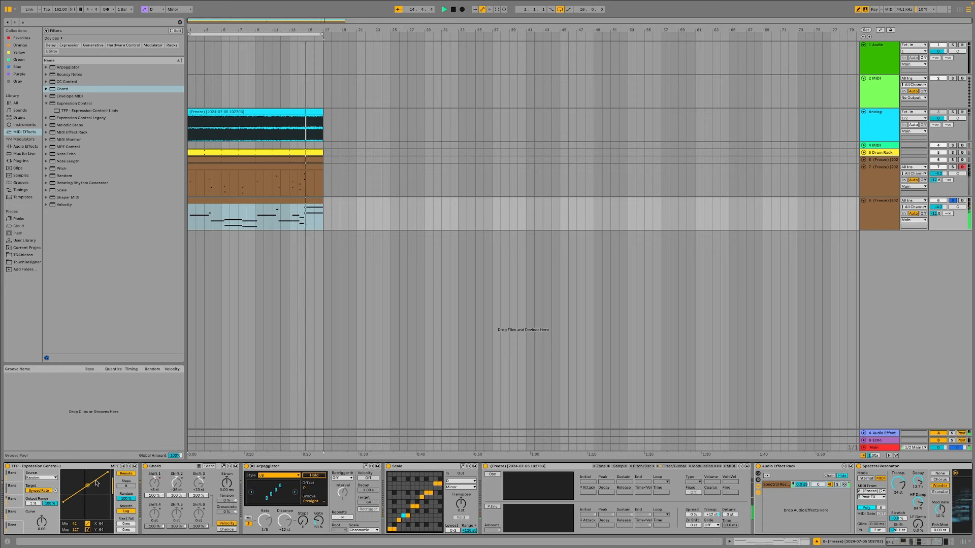
{"action": "left_click_drag", "start_coordinate": [109, 475], "coordinate": [109, 483]}
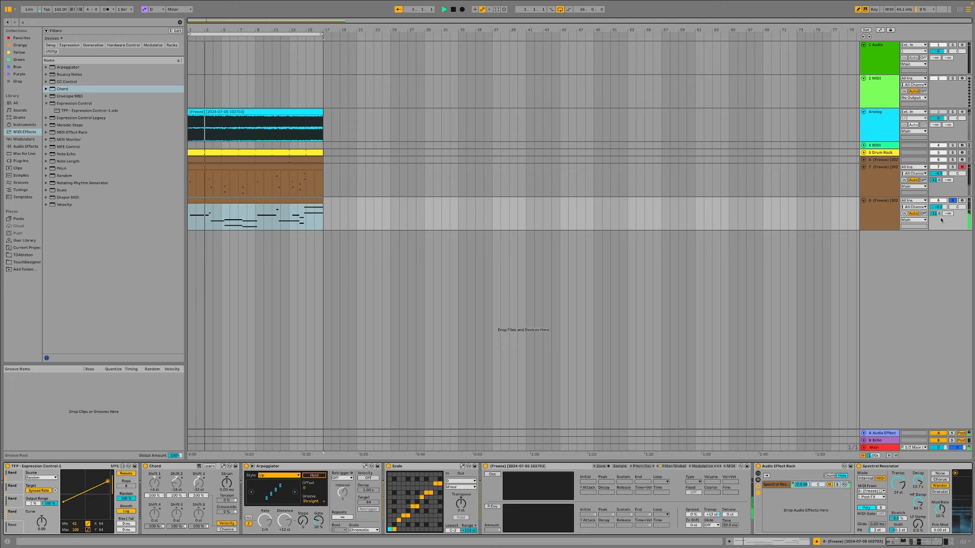
Solo tracks 6 and 7 together with track 8, restart playback and inspect the device chains of tracks 7 and 8
{"action": "left_click", "coordinate": [953, 167]}
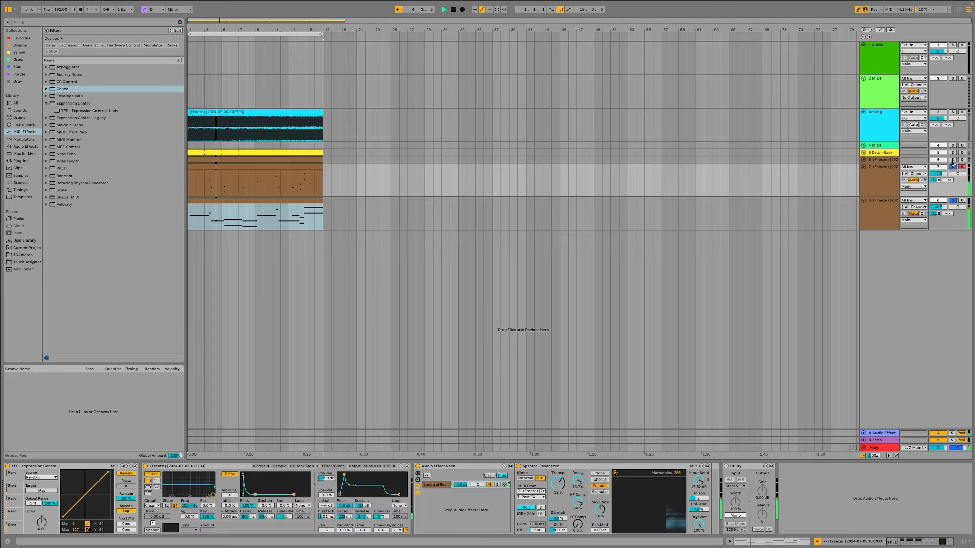
{"action": "left_click", "coordinate": [952, 160]}
{"action": "key", "text": "space"}
{"action": "key", "text": "space"}
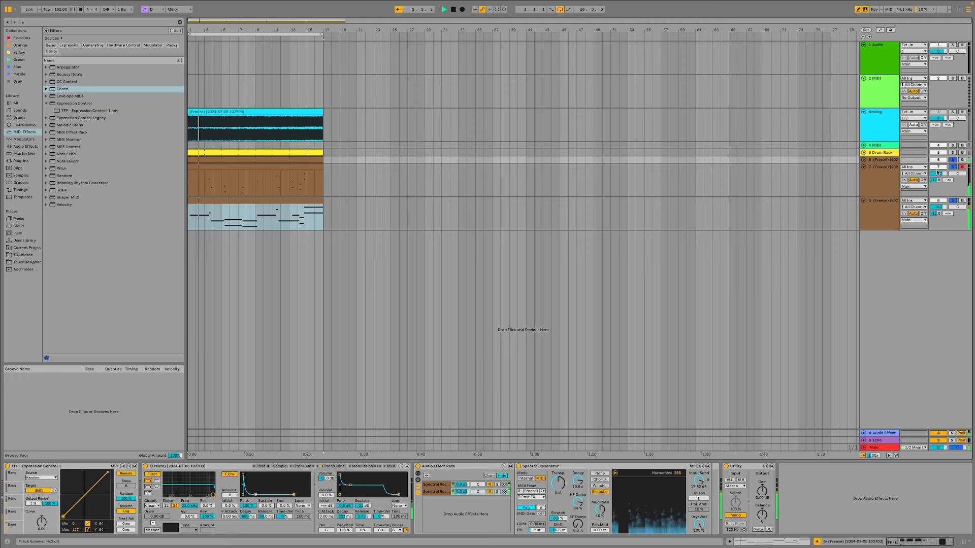
{"action": "left_click", "coordinate": [878, 175]}
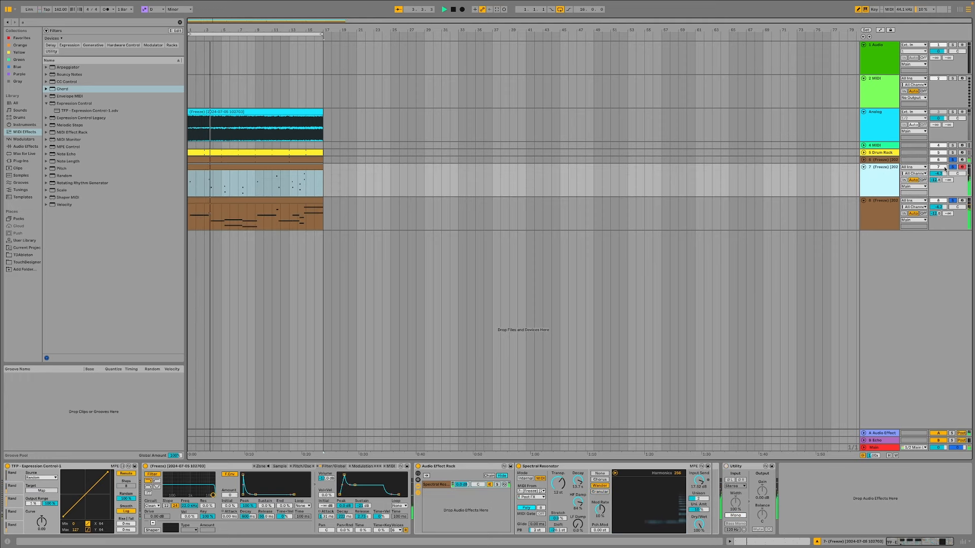
{"action": "left_click", "coordinate": [876, 213]}
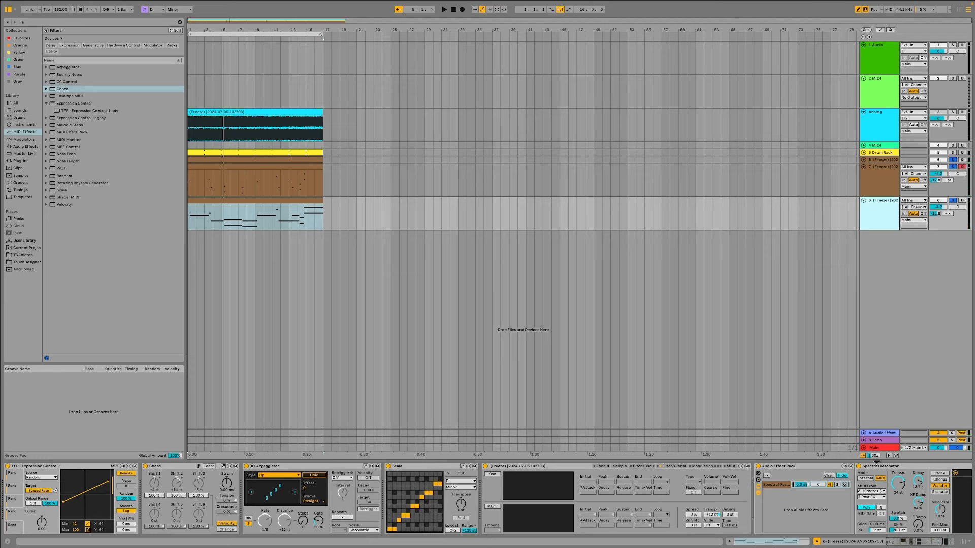
Audition track 7 on its own and switch the solo back to track 8 during playback
{"action": "left_click", "coordinate": [951, 167]}
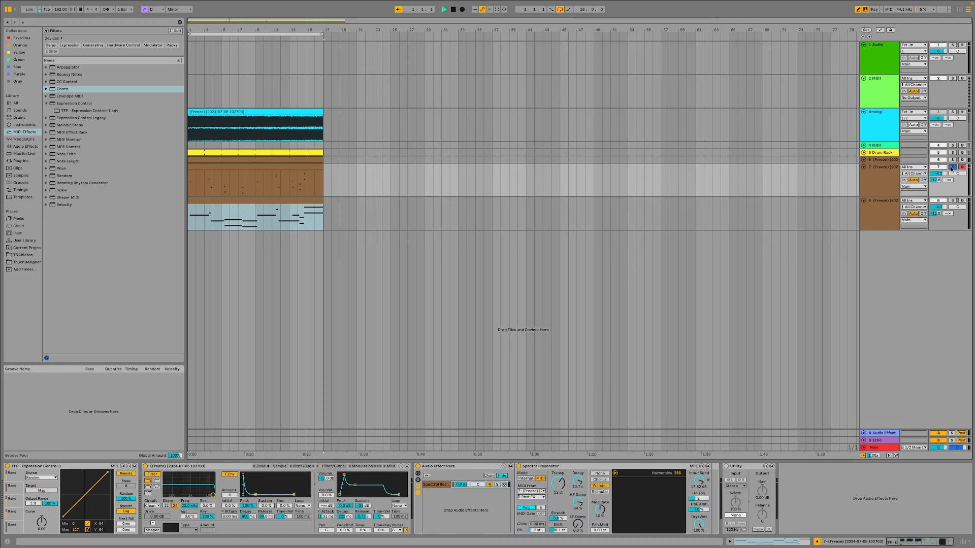
{"action": "key", "text": "space"}
{"action": "left_click", "coordinate": [953, 201]}
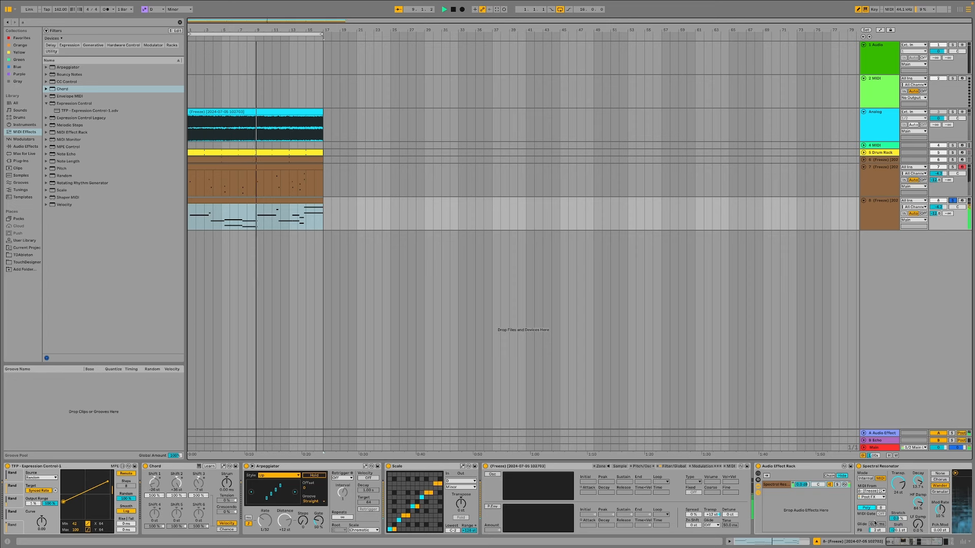
Set track 8's Spectral Resonator modulation to Chorus, and enable the Sampler's modulation oscillator with an adjusted volume
{"action": "left_click", "coordinate": [908, 543]}
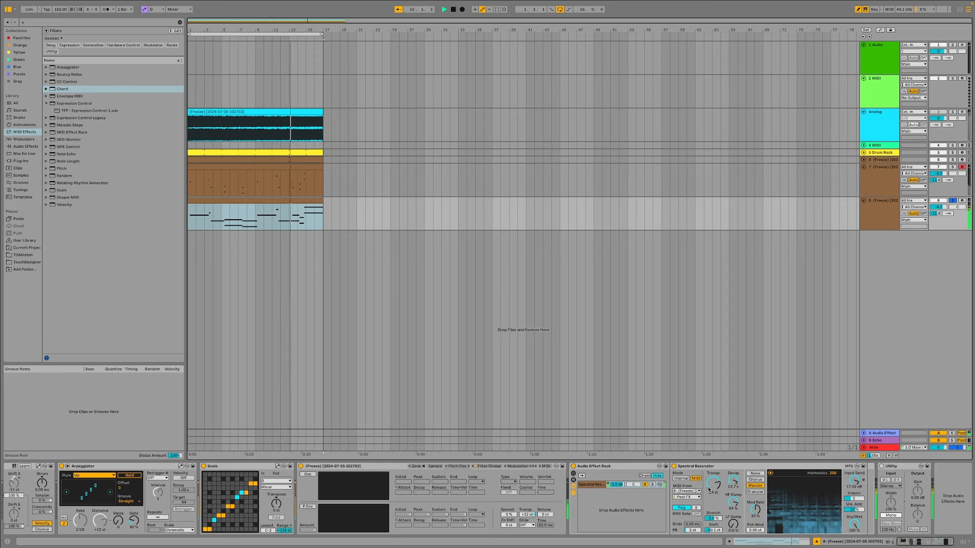
{"action": "left_click", "coordinate": [748, 480]}
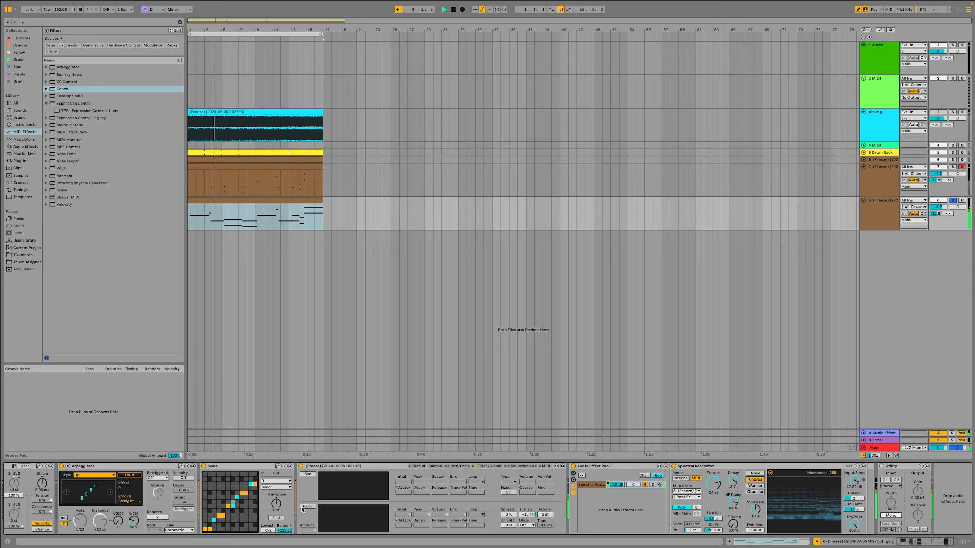
{"action": "left_click", "coordinate": [308, 474]}
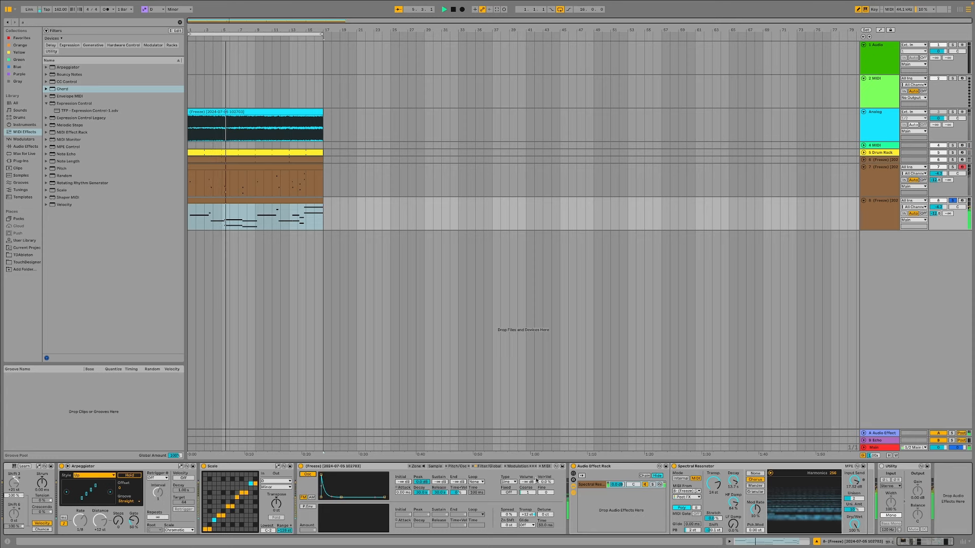
{"action": "left_click_drag", "start_coordinate": [531, 483], "coordinate": [531, 481]}
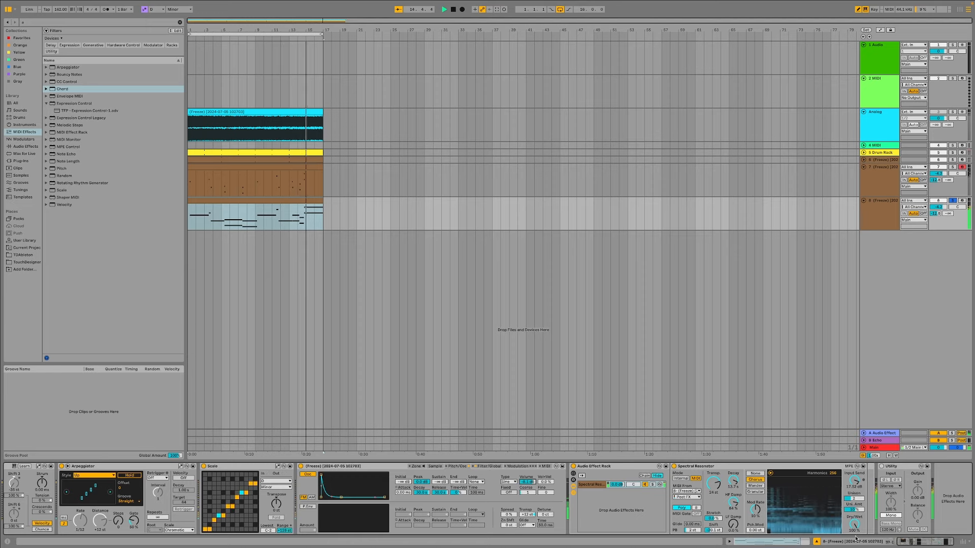
{"action": "left_click", "coordinate": [901, 544]}
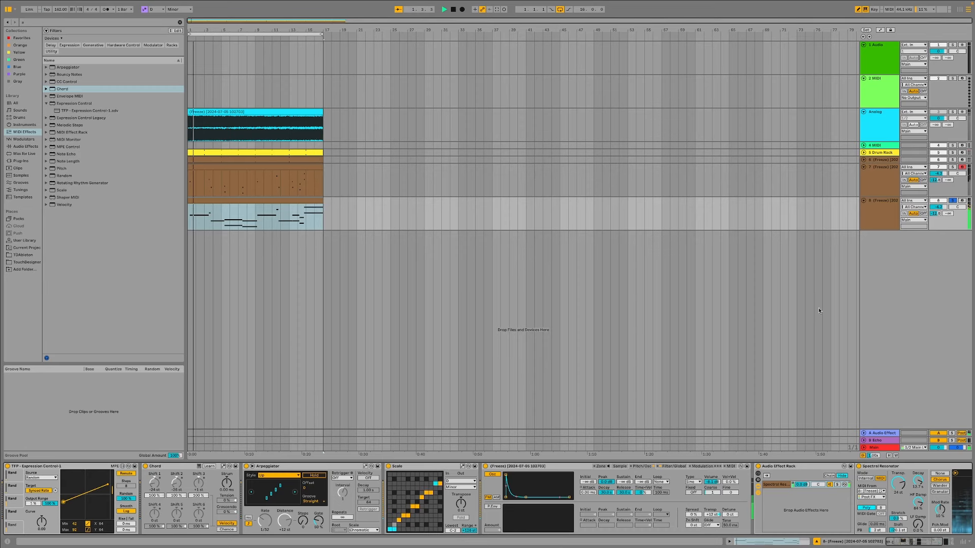
With track 7 soloed alongside track 8, adjust Expression Control's Arpeggiator-rate range and transpose track 8's Spectral Resonator to 36 st
{"action": "left_click", "coordinate": [953, 168]}
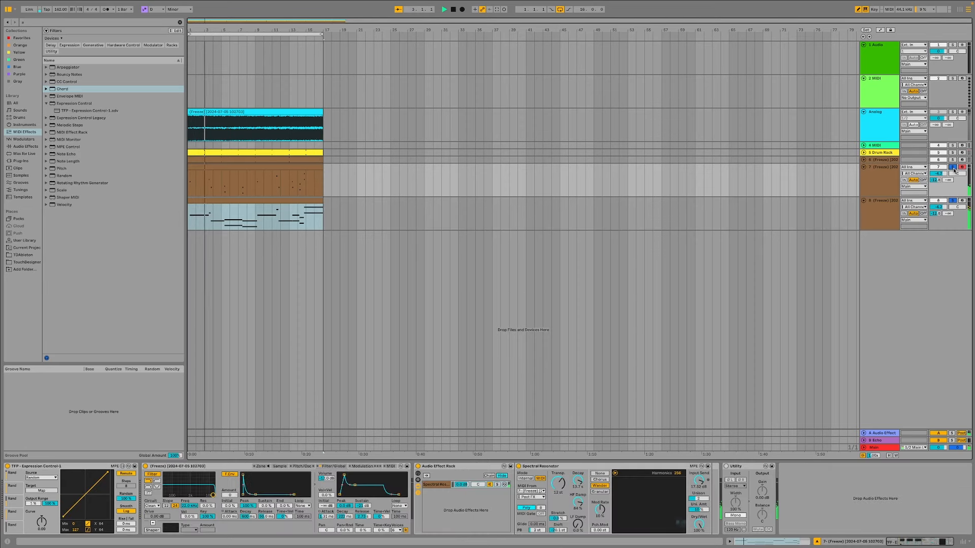
{"action": "left_click", "coordinate": [895, 228]}
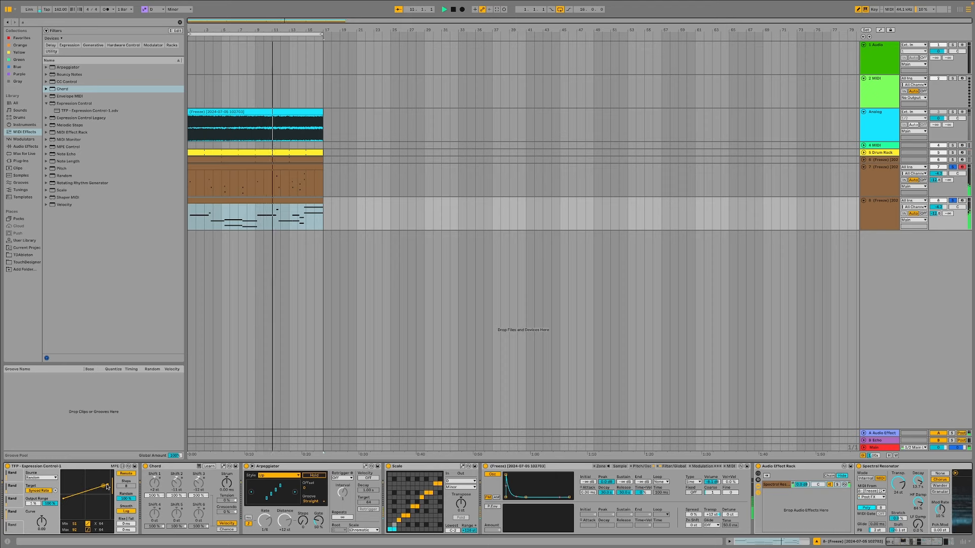
{"action": "left_click_drag", "start_coordinate": [110, 486], "coordinate": [111, 484]}
{"action": "scroll", "coordinate": [689, 484], "scroll_direction": "right", "scroll_amount": 5}
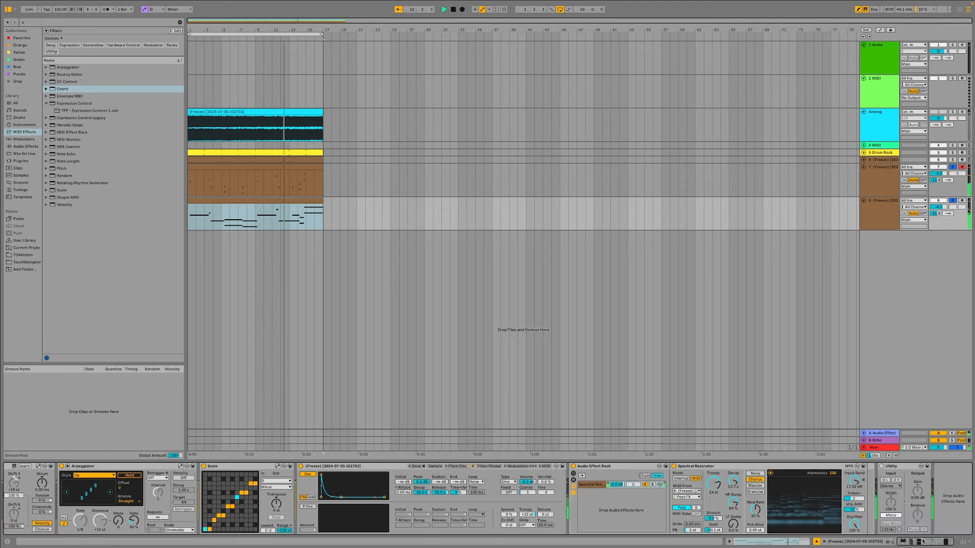
{"action": "left_click_drag", "start_coordinate": [712, 483], "coordinate": [712, 472]}
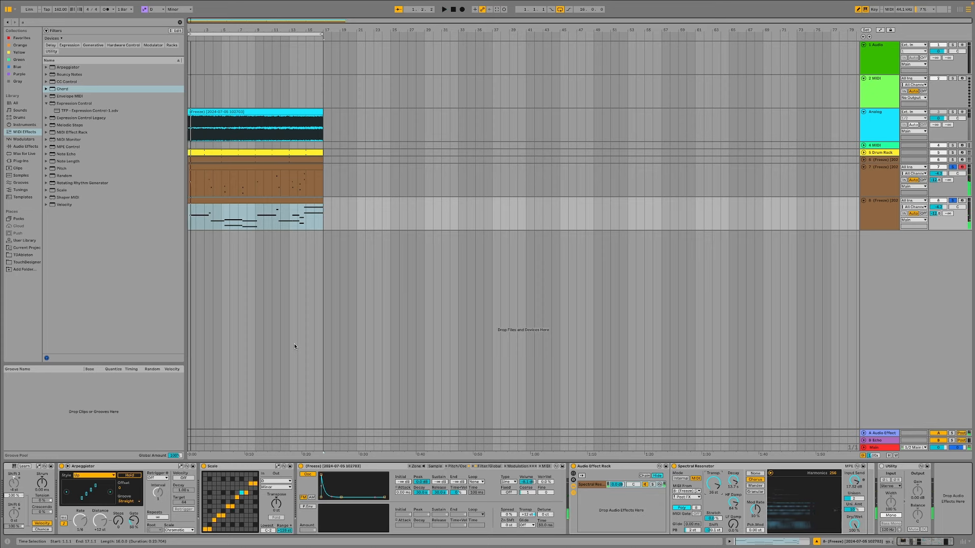
Clear the solos on tracks 7 and 8, and lower track 7's send A and track 8's volume
{"action": "left_click_drag", "start_coordinate": [935, 181], "coordinate": [936, 187]}
{"action": "left_click", "coordinate": [951, 167]}
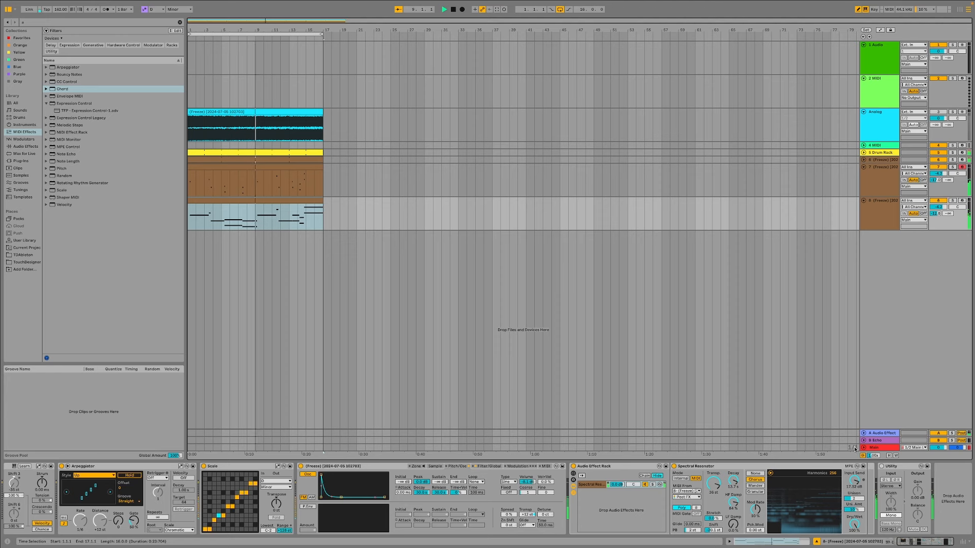
{"action": "scroll", "coordinate": [858, 487], "scroll_direction": "left", "scroll_amount": 5}
{"action": "scroll", "coordinate": [859, 487], "scroll_direction": "right", "scroll_amount": 4}
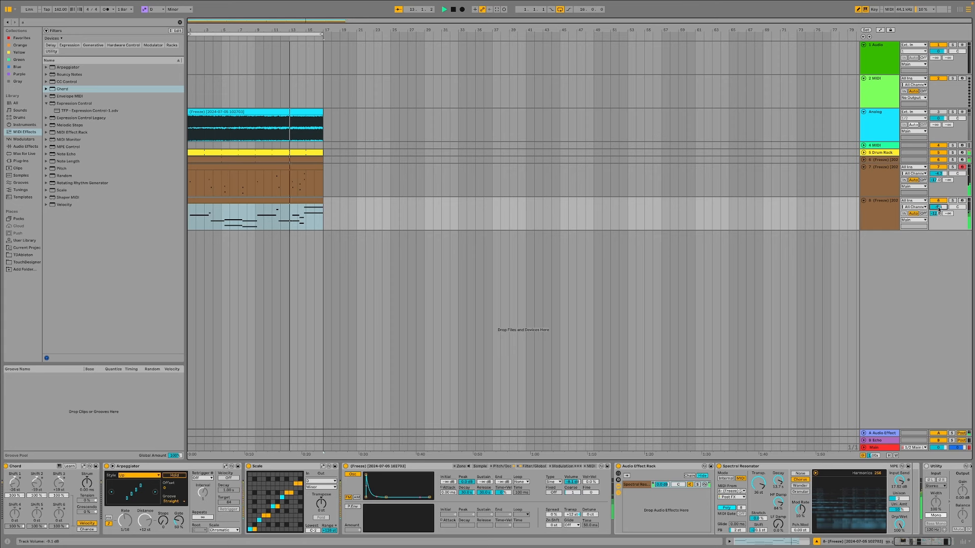
{"action": "scroll", "coordinate": [761, 492], "scroll_direction": "left", "scroll_amount": 5}
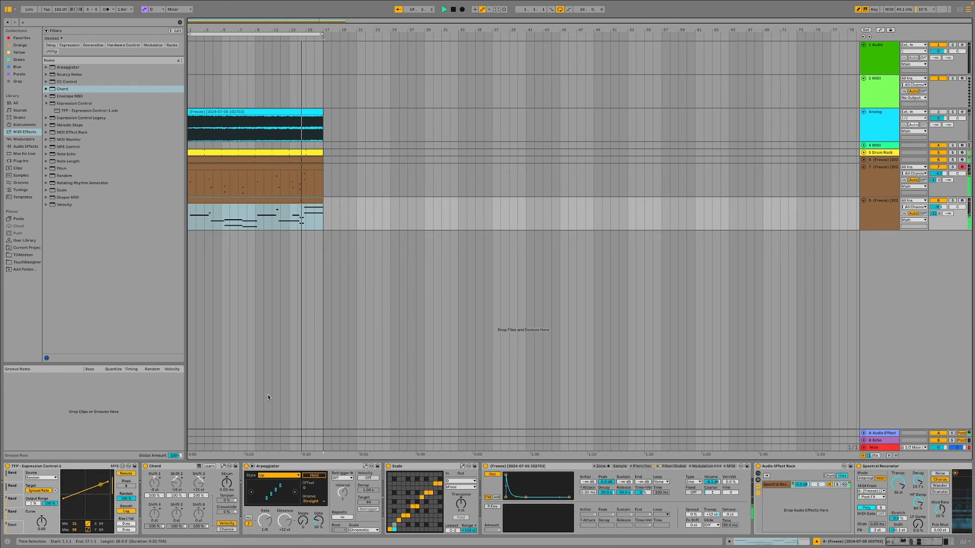
Bypass the Arpeggiator while adjusting the range of Expression Control's Chord shift mapping during playback, and re-enable the Arpeggiator
{"action": "left_click", "coordinate": [247, 466]}
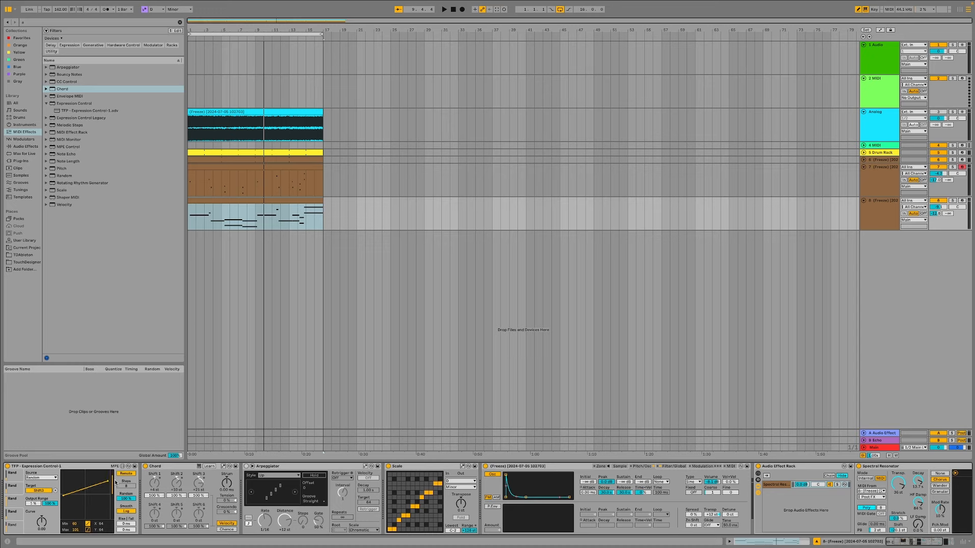
{"action": "key", "text": "space"}
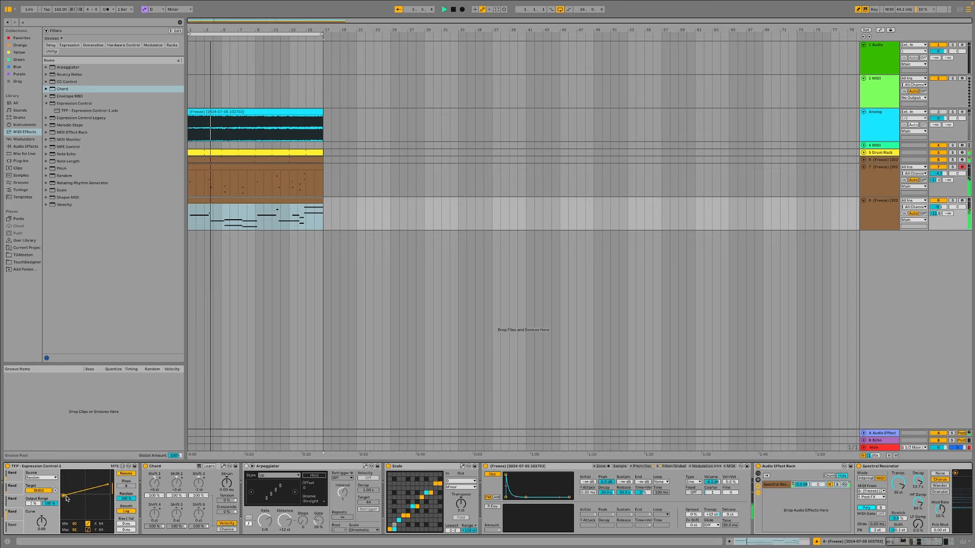
{"action": "left_click_drag", "start_coordinate": [64, 495], "coordinate": [63, 501]}
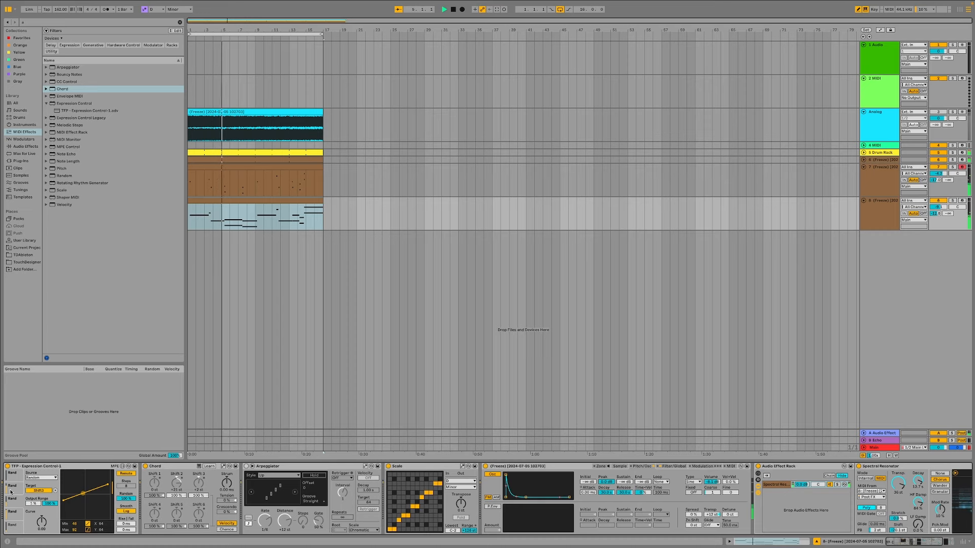
{"action": "left_click_drag", "start_coordinate": [107, 485], "coordinate": [104, 487]}
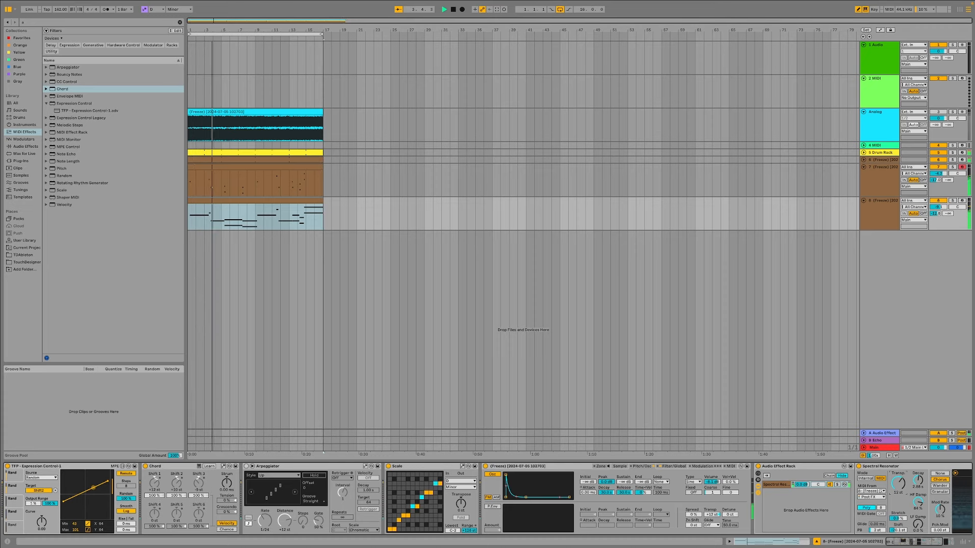
{"action": "left_click", "coordinate": [246, 466]}
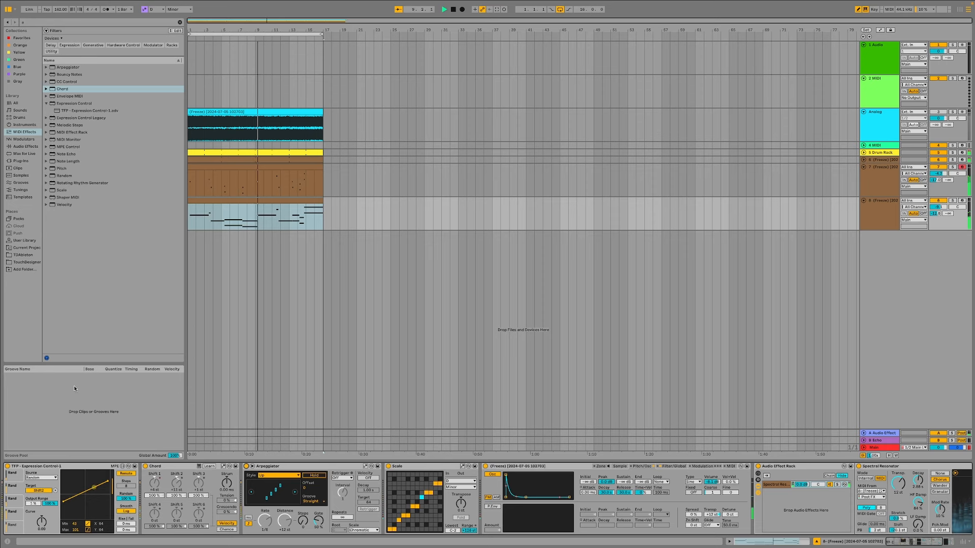
Find the Max for Live device "random on off", add TFP - Random on off to track 8, and map its first slot to the Arpeggiator's on/off switch
{"action": "left_click", "coordinate": [24, 154]}
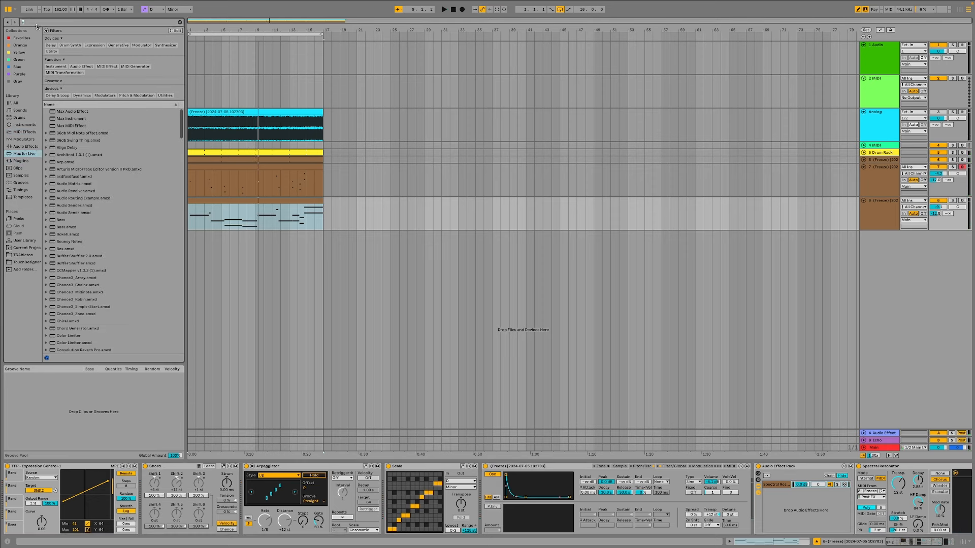
{"action": "type", "text": "random on off"}
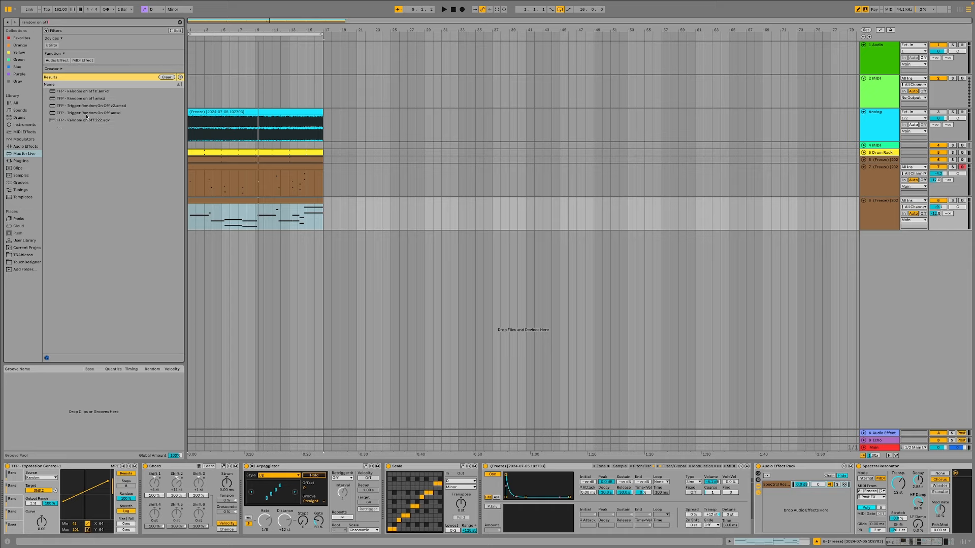
{"action": "double_click", "coordinate": [86, 98]}
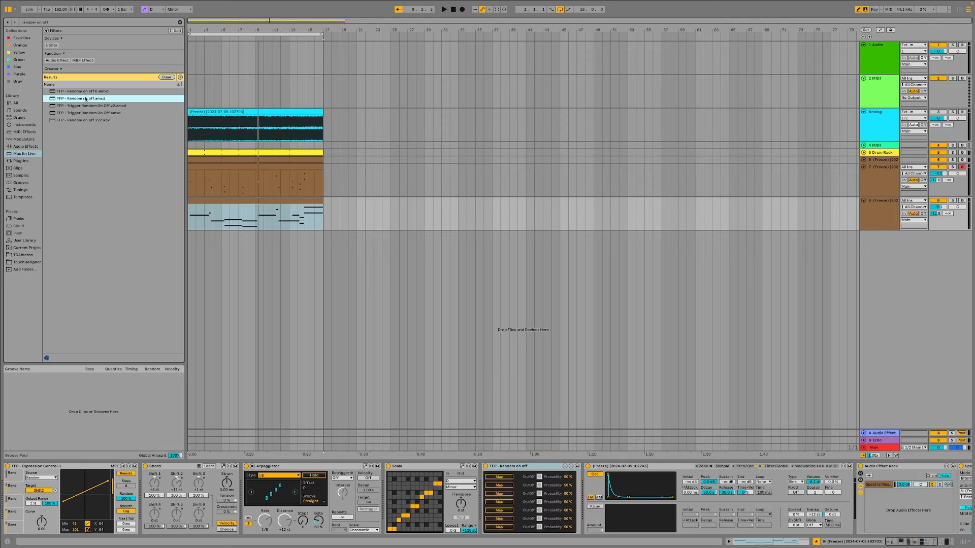
{"action": "left_click", "coordinate": [500, 478]}
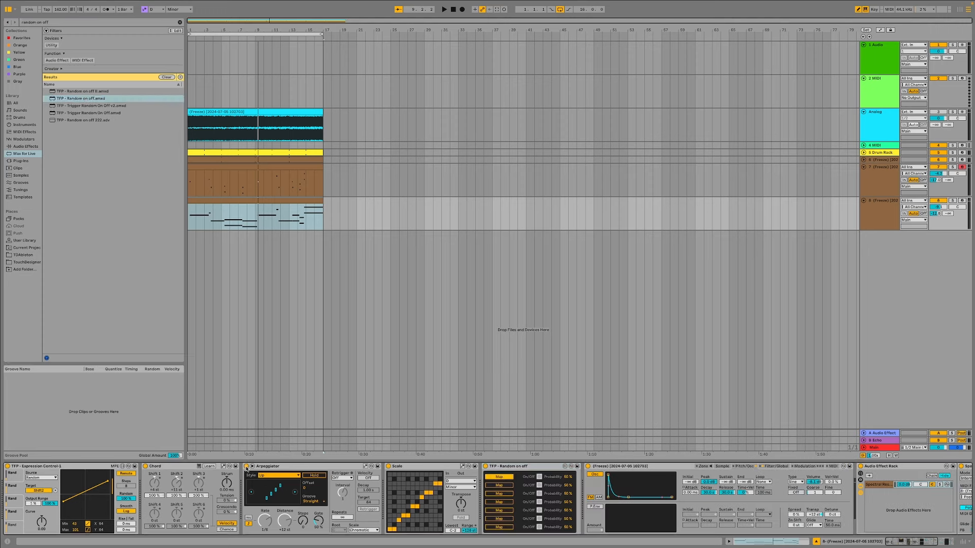
Move Random on off ahead of Chord, lower its first slot's probability, and audition the randomly switching Arpeggiator while adjusting its rate
{"action": "left_click_drag", "start_coordinate": [464, 472], "coordinate": [204, 489]}
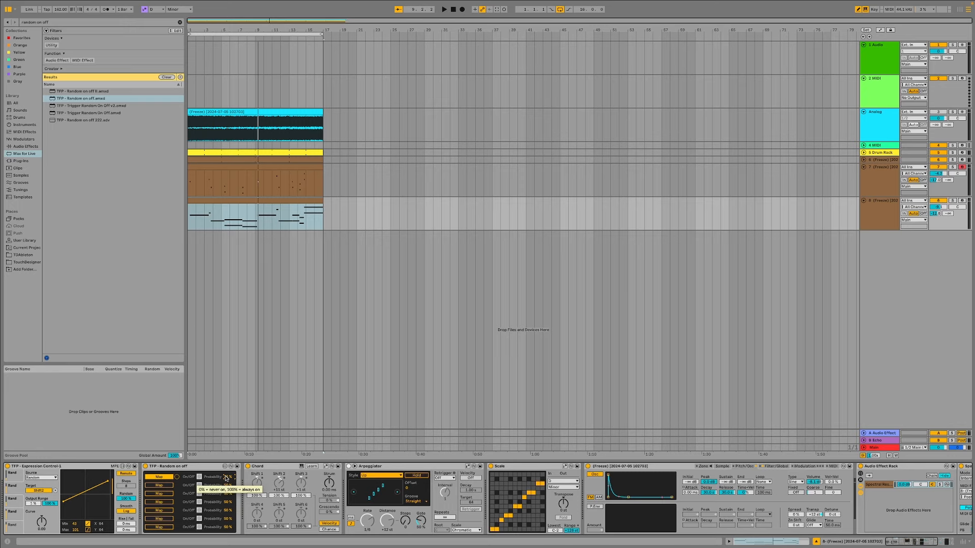
{"action": "left_click", "coordinate": [183, 468]}
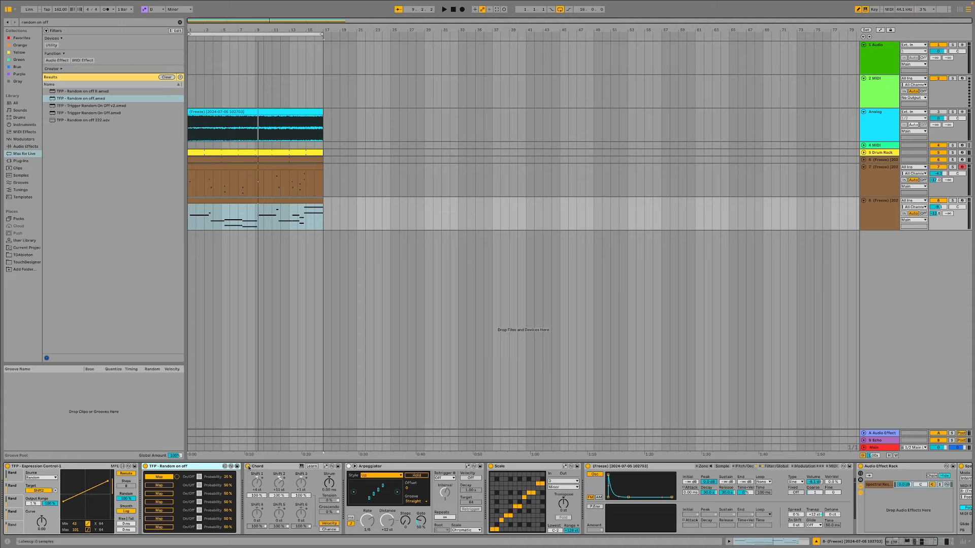
{"action": "key", "text": "space"}
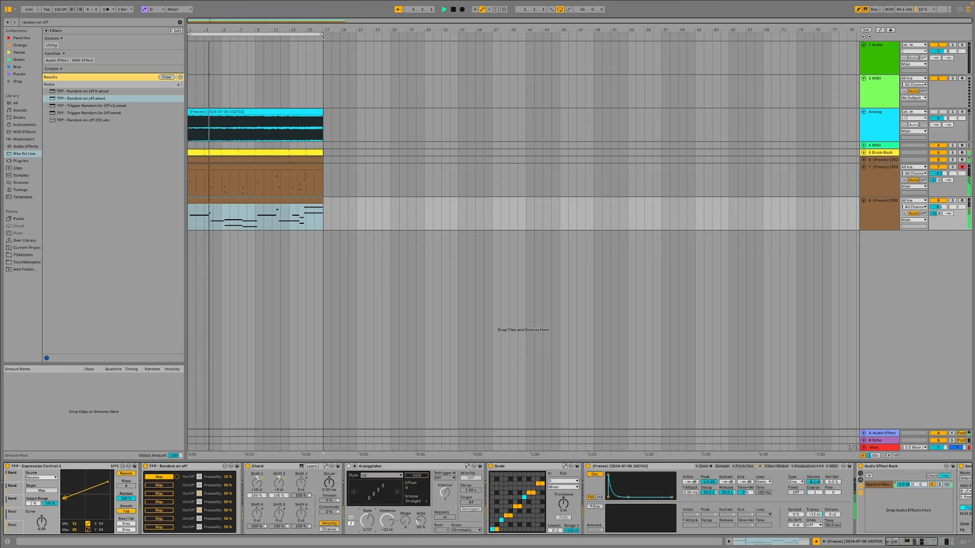
{"action": "left_click_drag", "start_coordinate": [368, 524], "coordinate": [368, 519]}
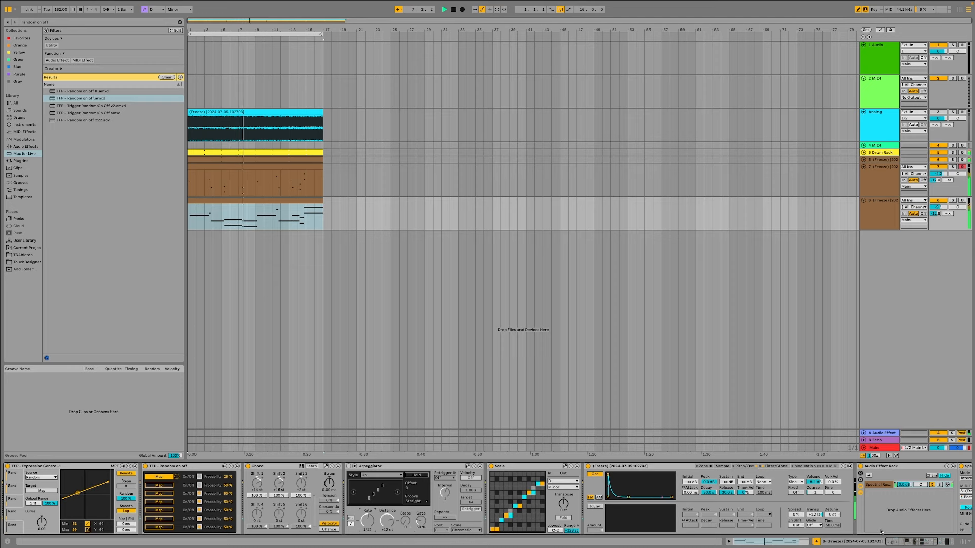
{"action": "left_click", "coordinate": [929, 542]}
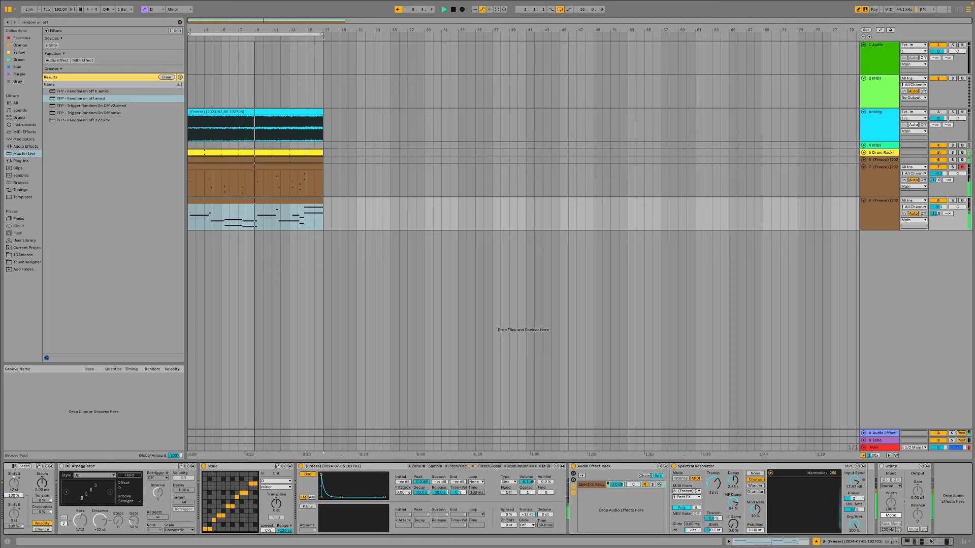
{"action": "left_click_drag", "start_coordinate": [929, 542], "coordinate": [914, 542]}
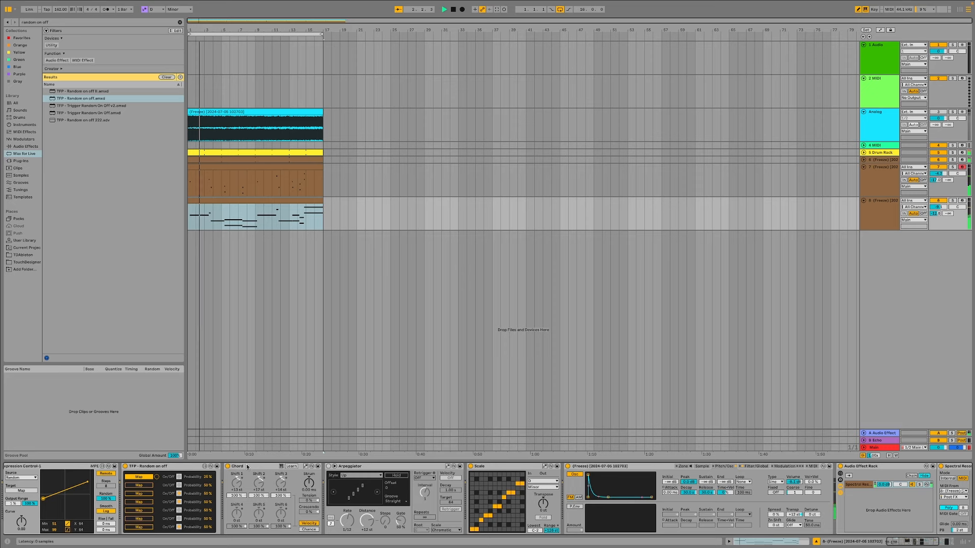
Replace track 8's Chord device with the Film Noir Chord preset, placed between Random on off and the Arpeggiator
{"action": "left_click", "coordinate": [247, 467]}
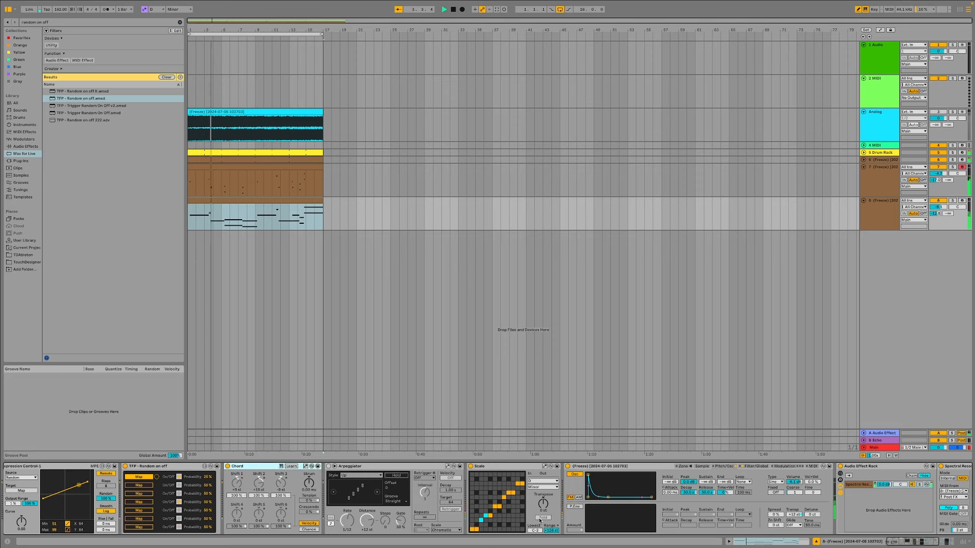
{"action": "key", "text": "Delete"}
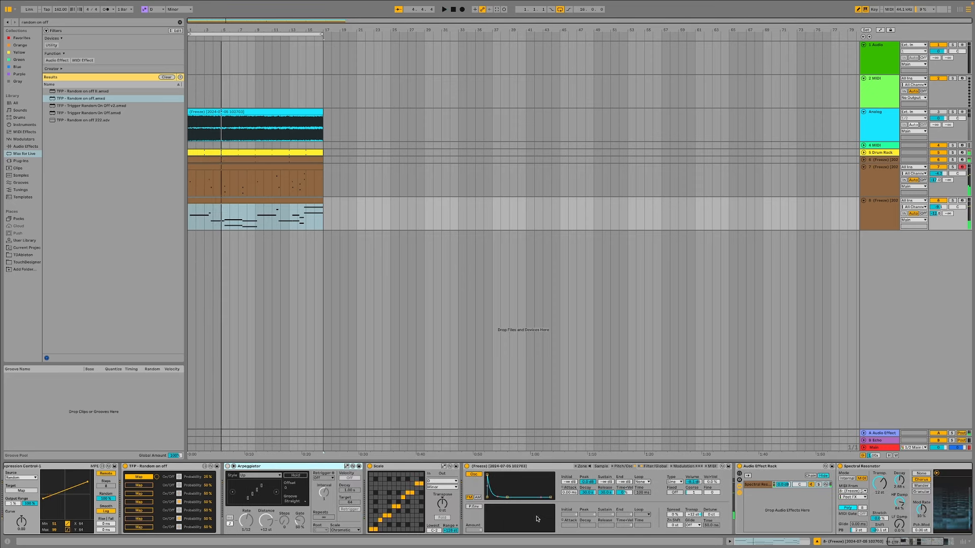
{"action": "key", "text": "space"}
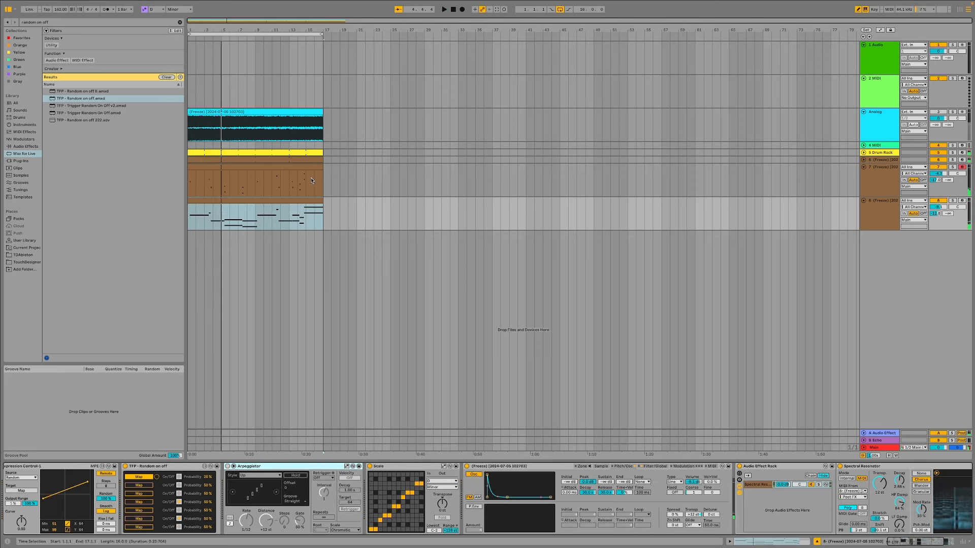
{"action": "left_click", "coordinate": [22, 131]}
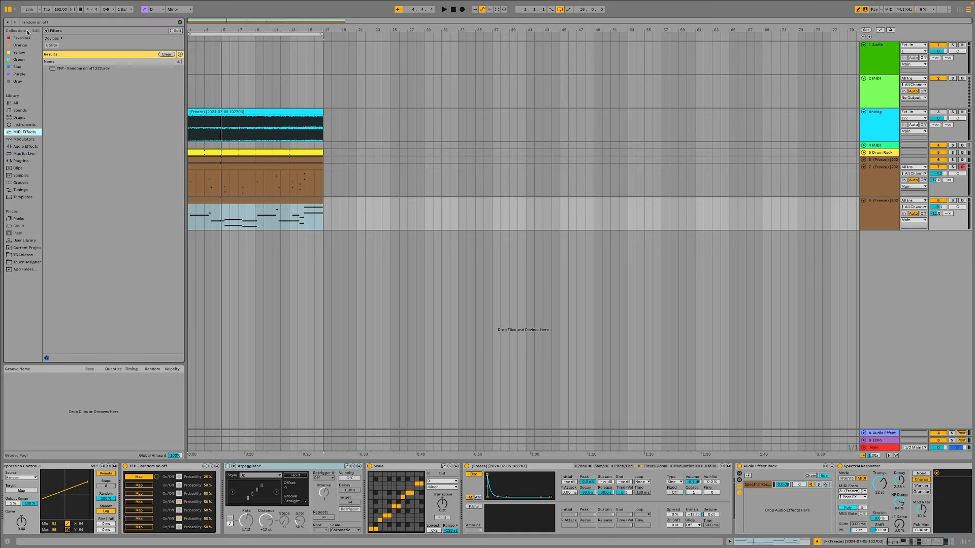
{"action": "key", "text": "BackSpace"}
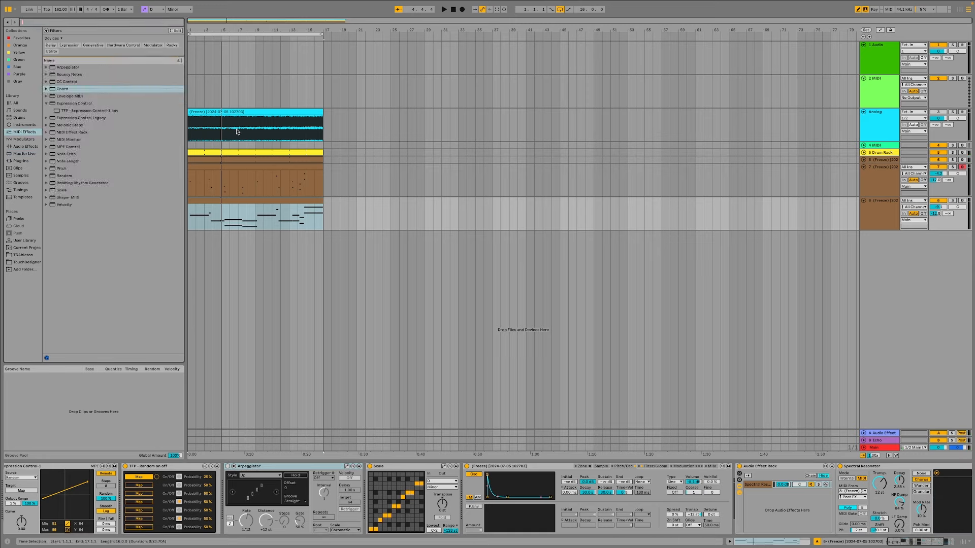
{"action": "left_click", "coordinate": [46, 90]}
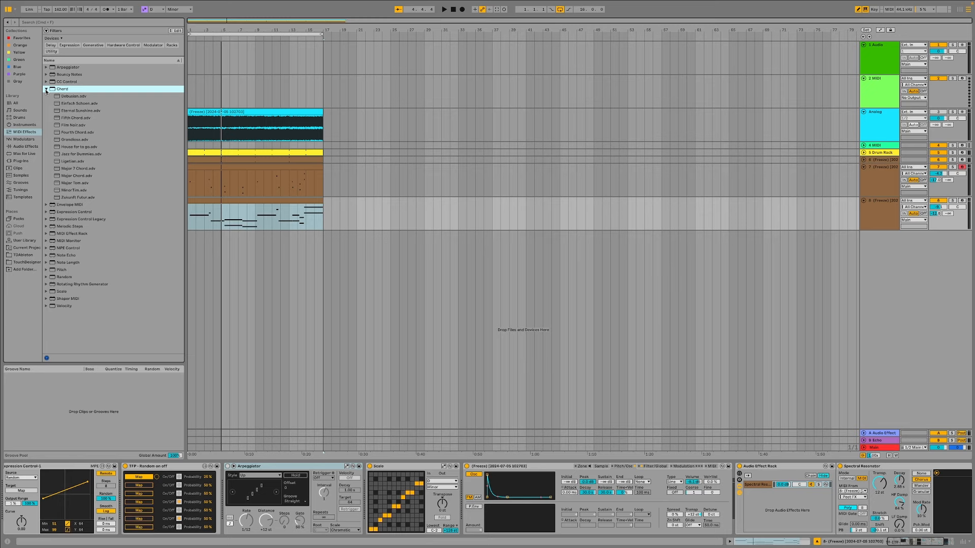
{"action": "left_click", "coordinate": [79, 133]}
{"action": "left_click", "coordinate": [78, 126]}
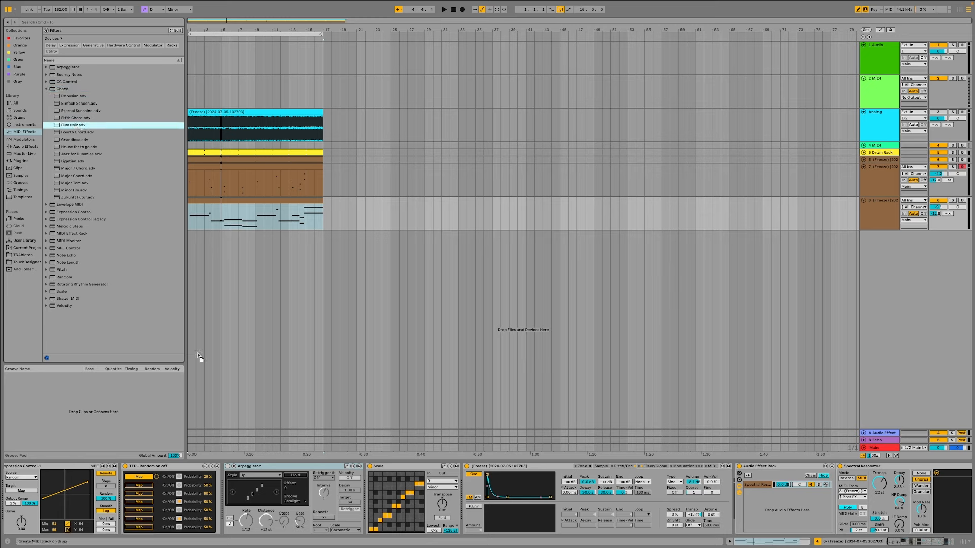
{"action": "left_click_drag", "start_coordinate": [198, 354], "coordinate": [224, 483]}
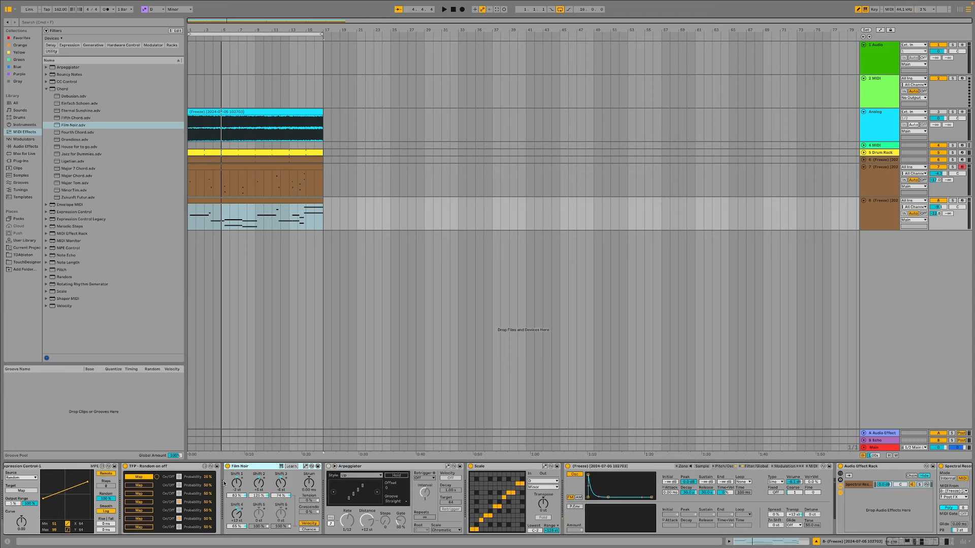
Start playback and map the second slot of Random on off to the Film Noir Chord's on/off switch
{"action": "key", "text": "space"}
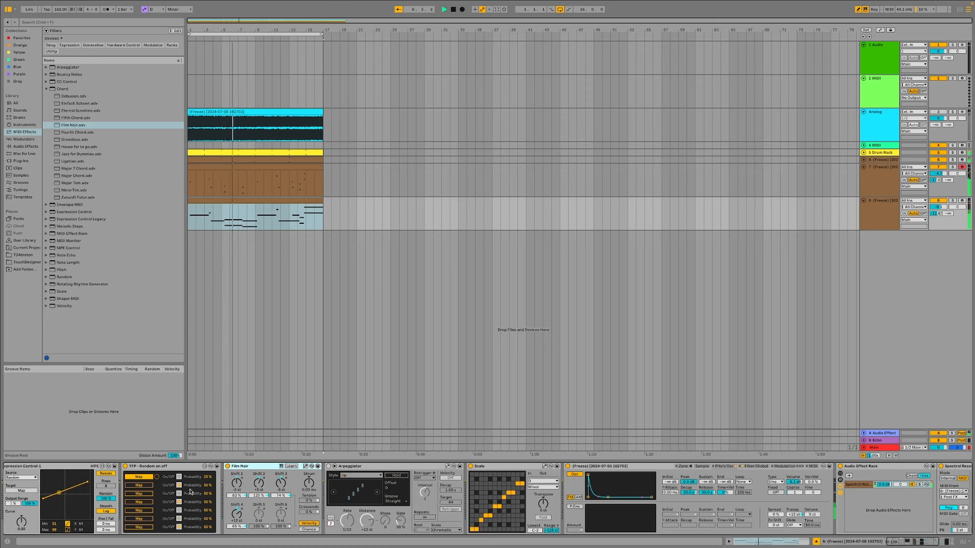
{"action": "left_click", "coordinate": [139, 485]}
{"action": "left_click", "coordinate": [227, 466]}
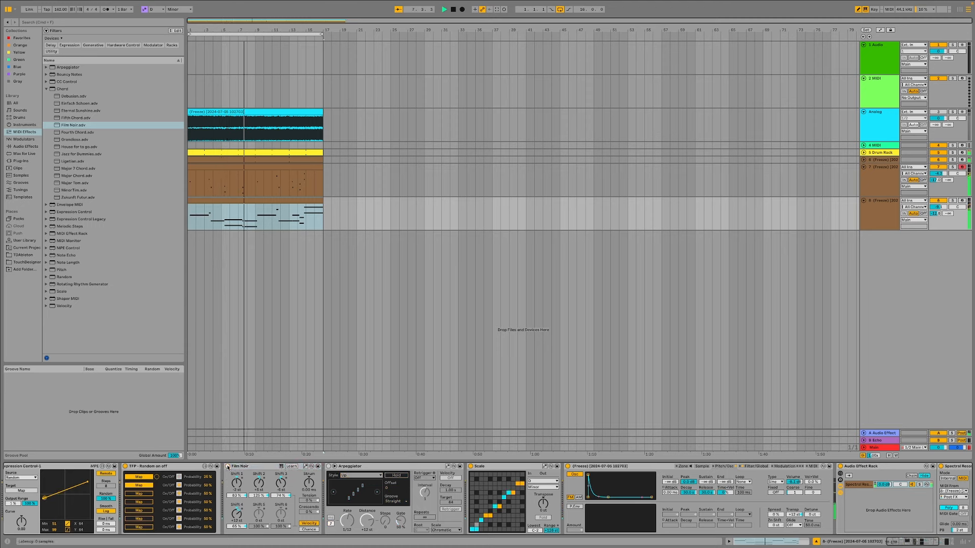
Map track 8's Expression Control random source to the Arpeggiator's Style, and set the mapping's range to 0–127
{"action": "left_click", "coordinate": [22, 490]}
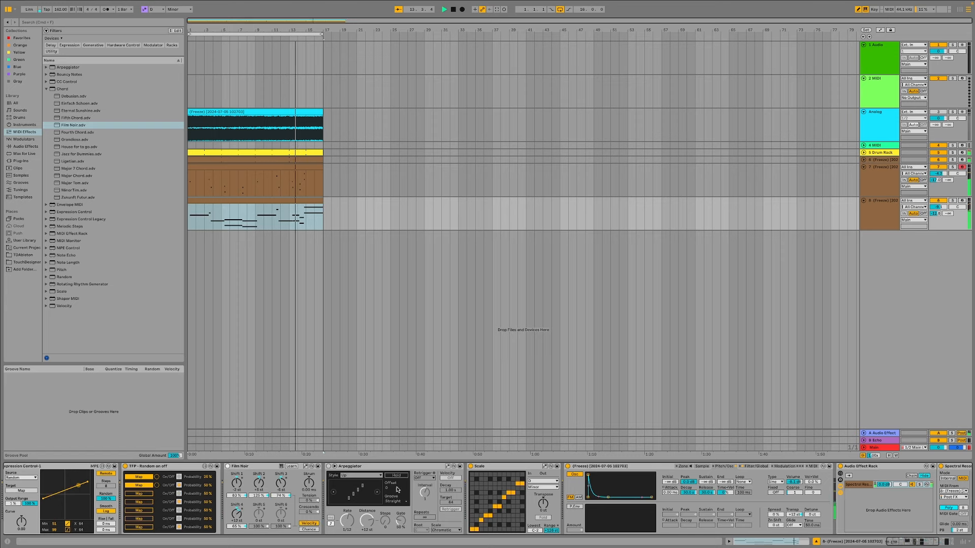
{"action": "left_click", "coordinate": [361, 476]}
{"action": "left_click", "coordinate": [358, 465]}
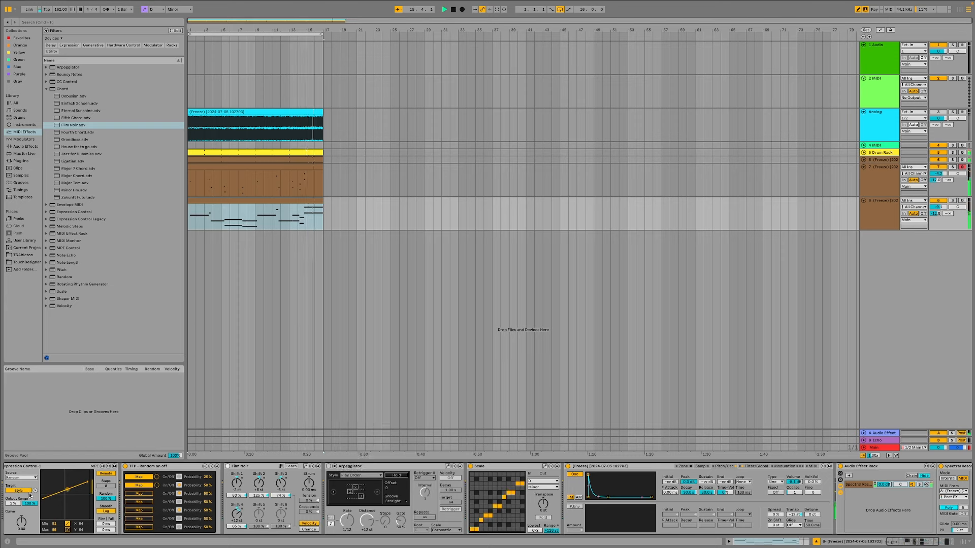
{"action": "key", "text": "space"}
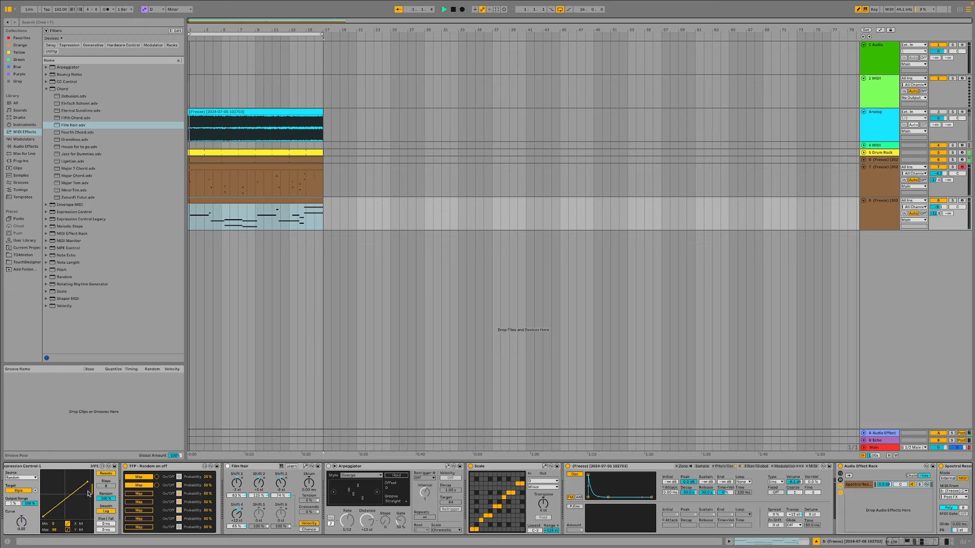
{"action": "left_click_drag", "start_coordinate": [89, 493], "coordinate": [94, 452]}
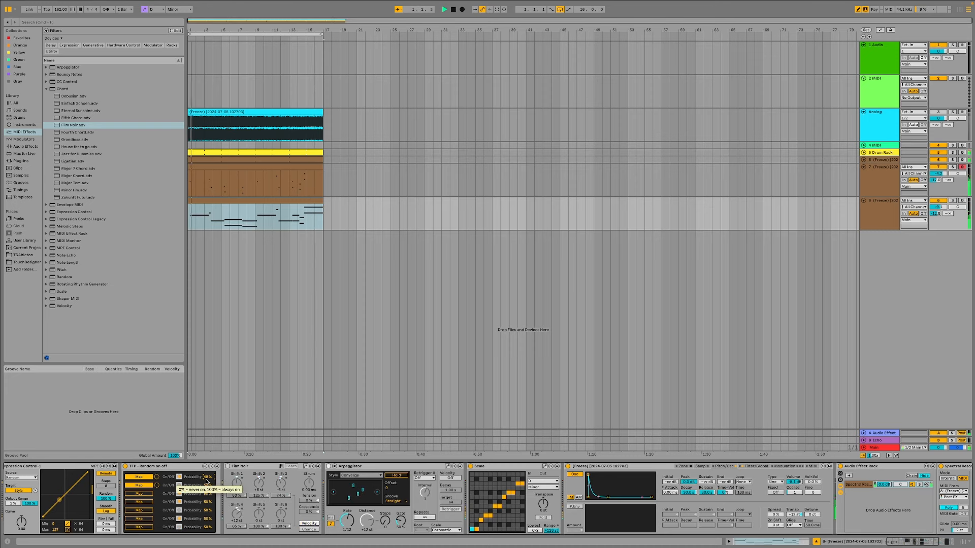
Adjust the probabilities of the first two slots in track 8's Random on off during playback
{"action": "left_click_drag", "start_coordinate": [202, 479], "coordinate": [202, 478]}
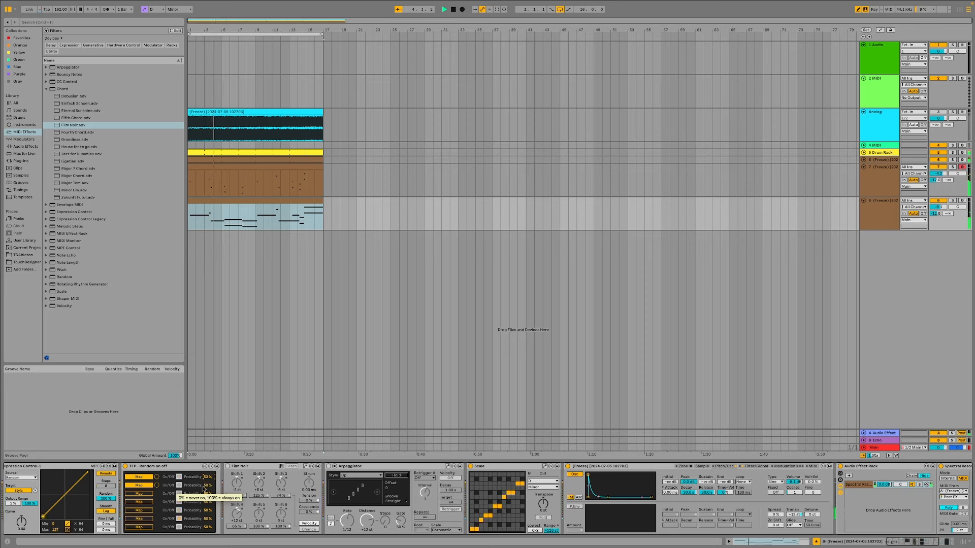
{"action": "left_click_drag", "start_coordinate": [206, 485], "coordinate": [207, 469]}
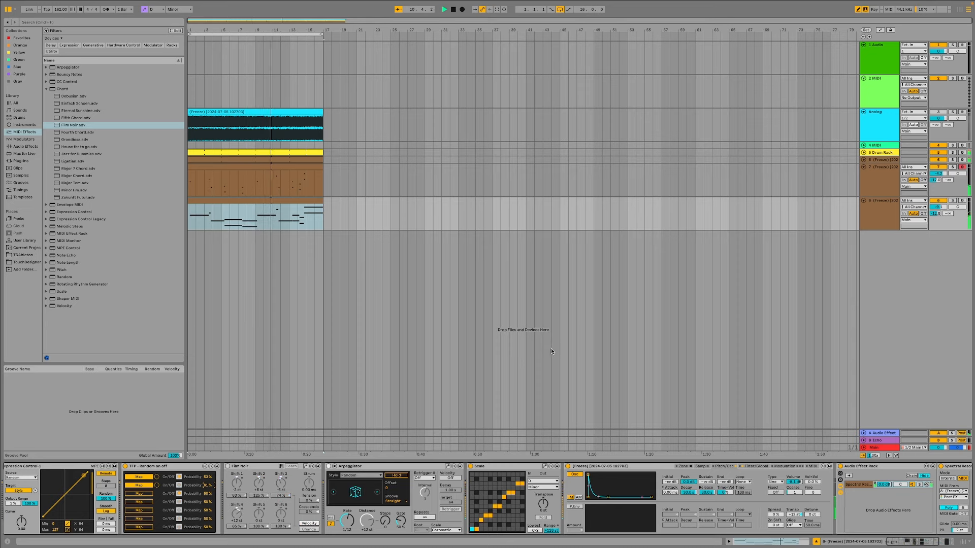
Audition the Drum Rack and tracks 6, 7 and 8 soloed in turn, unfolding tracks 5 and 6, and clear the last solo
{"action": "left_click", "coordinate": [953, 153]}
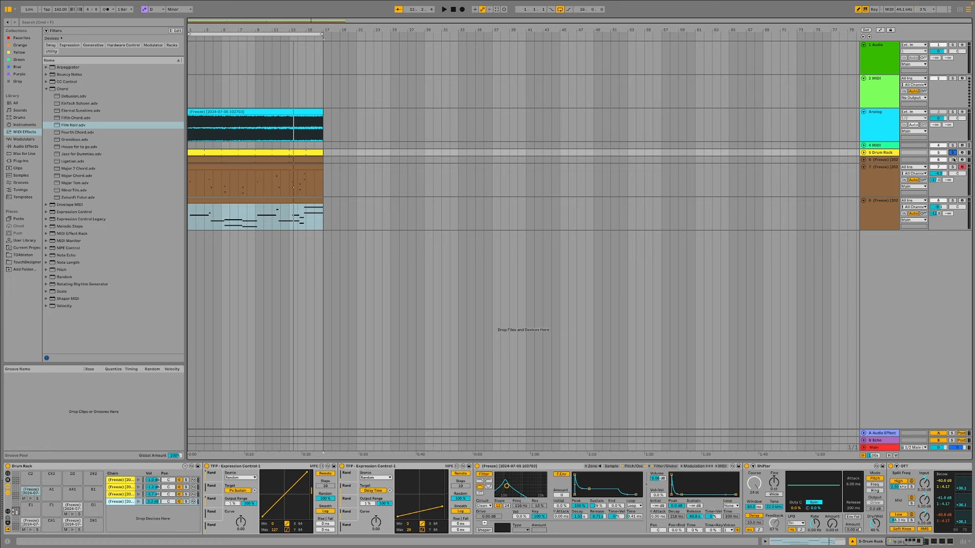
{"action": "key", "text": "space"}
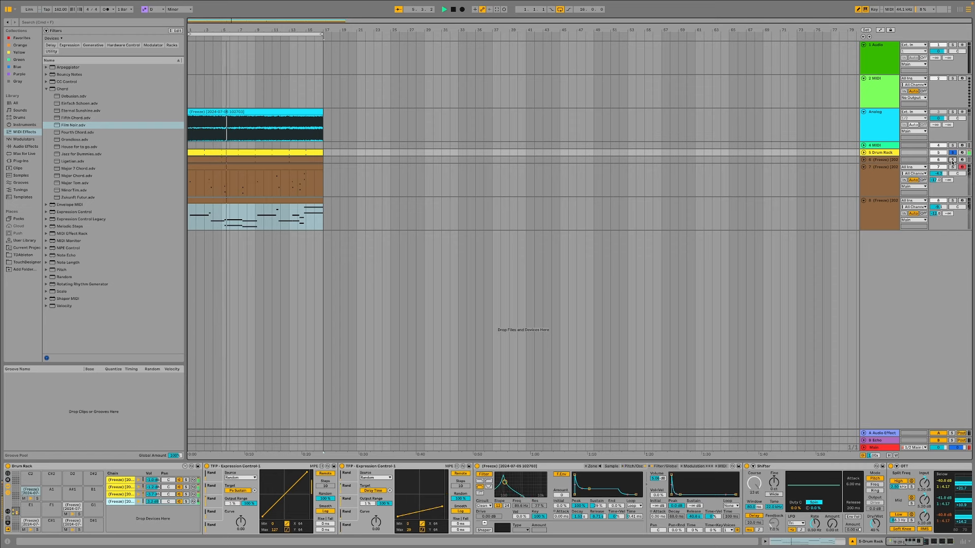
{"action": "left_click", "coordinate": [952, 160]}
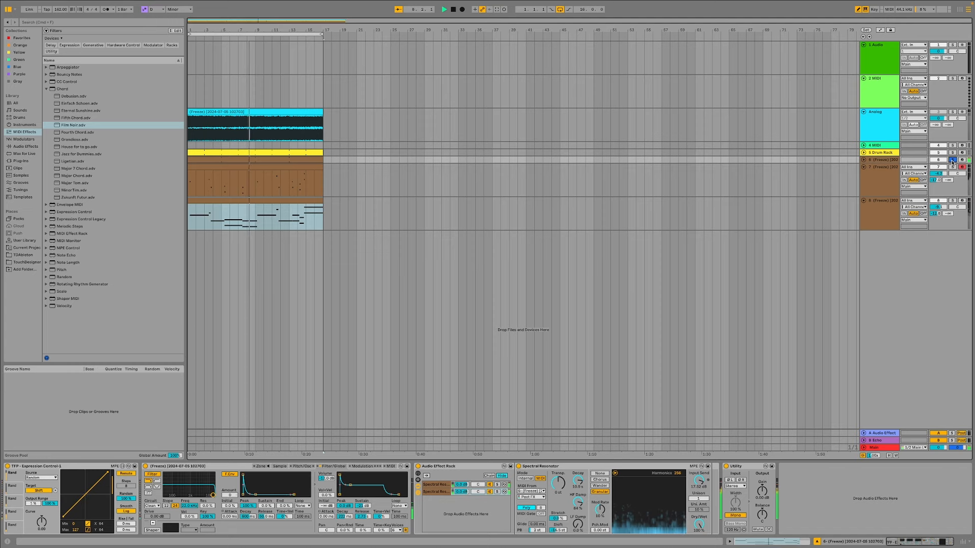
{"action": "left_click", "coordinate": [864, 160]}
{"action": "left_click", "coordinate": [863, 153]}
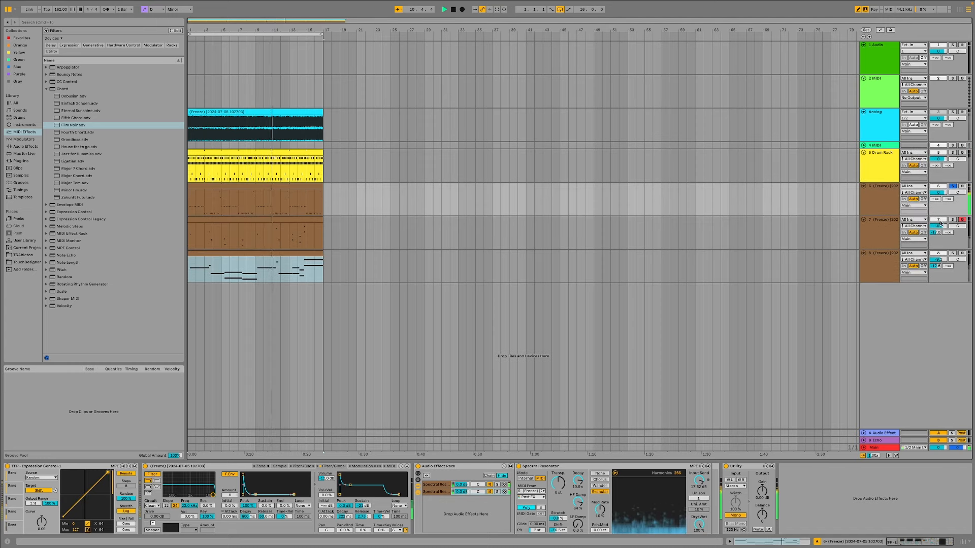
{"action": "left_click", "coordinate": [952, 220]}
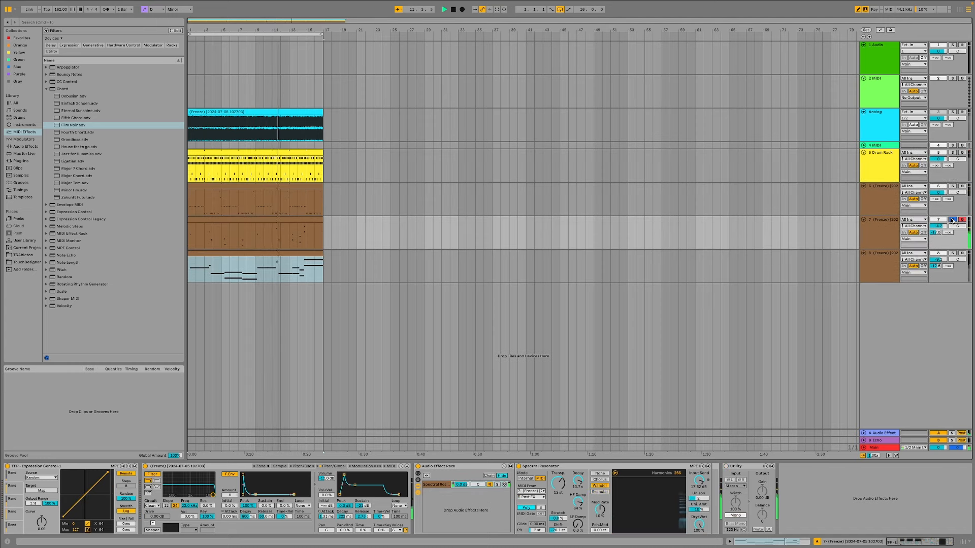
{"action": "left_click", "coordinate": [954, 253]}
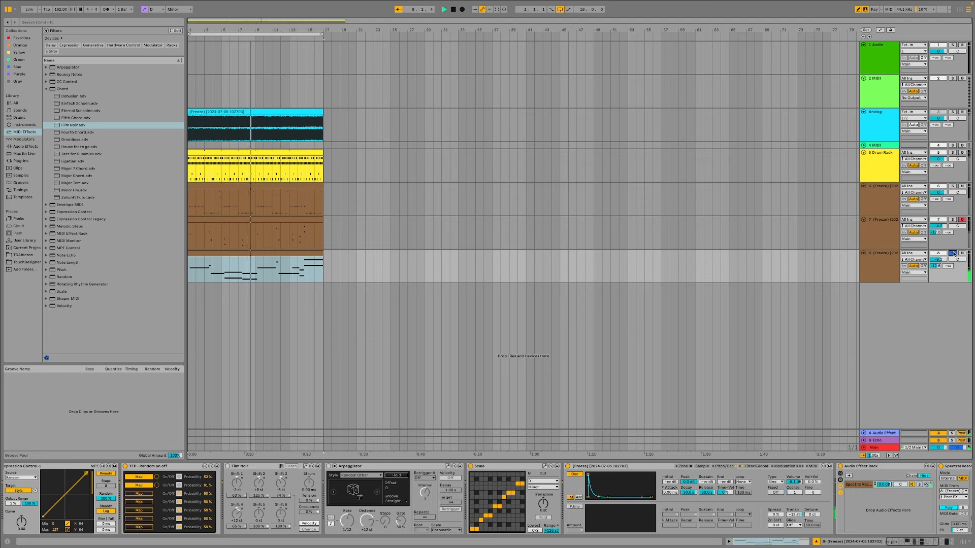
{"action": "left_click", "coordinate": [953, 253]}
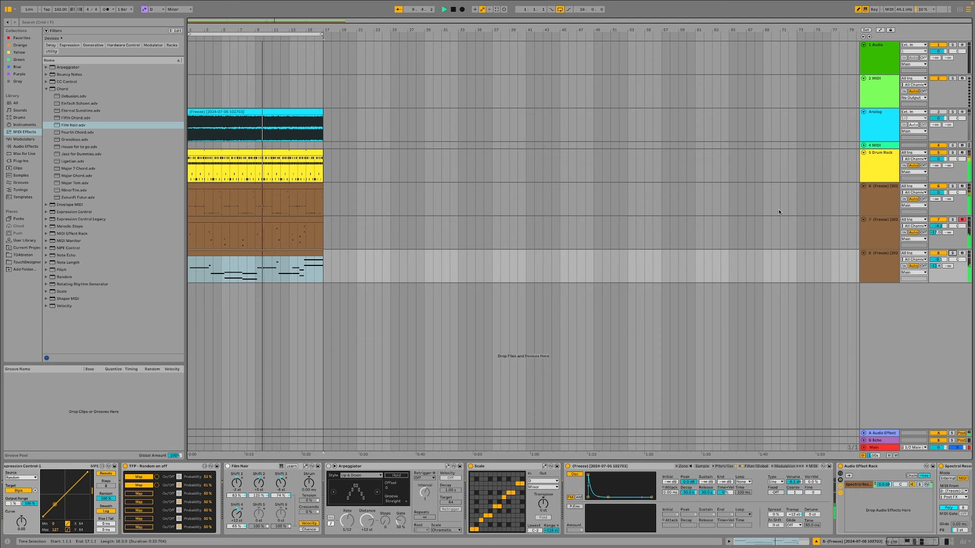